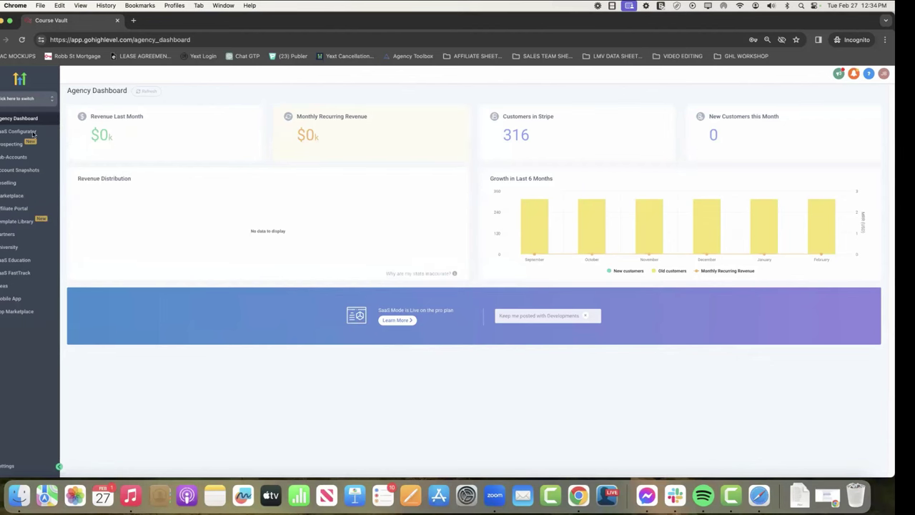
# Open the Sub-Accounts page and look through the complete list of client sub-accounts
pyautogui.click(12, 157)
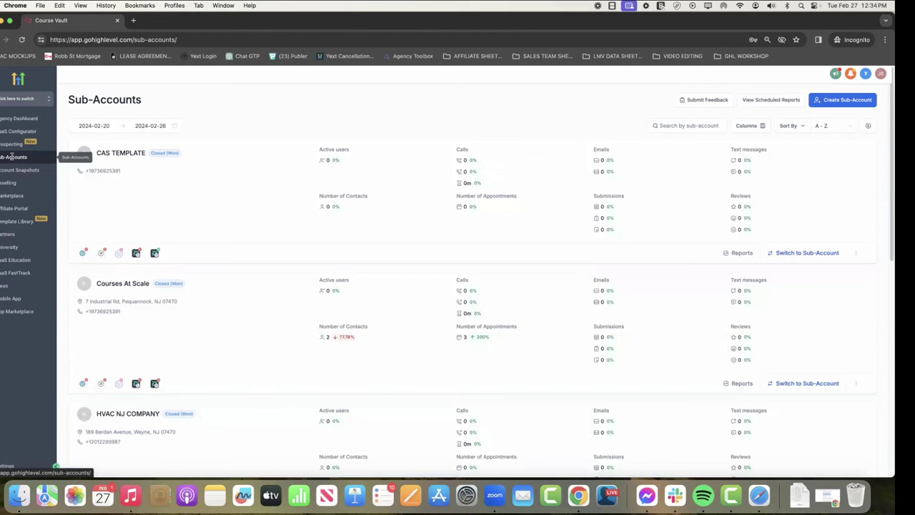
pyautogui.click(13, 118)
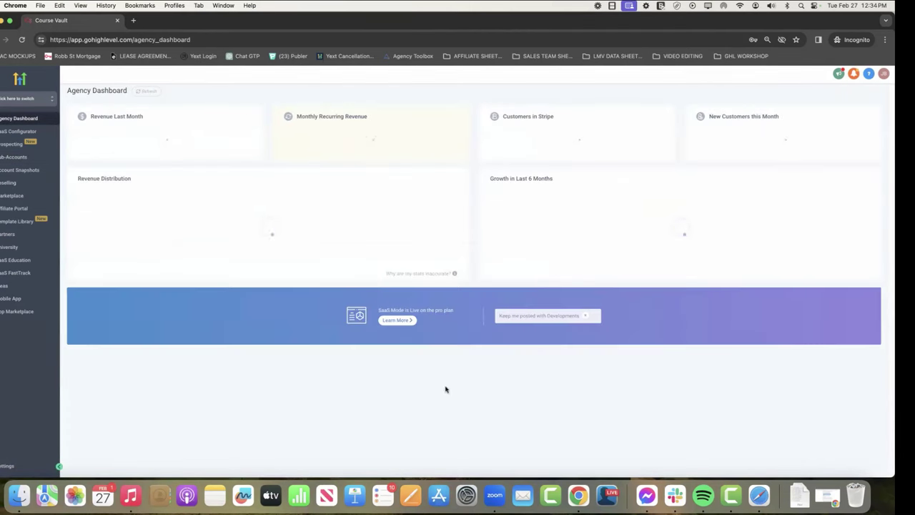
pyautogui.click(12, 159)
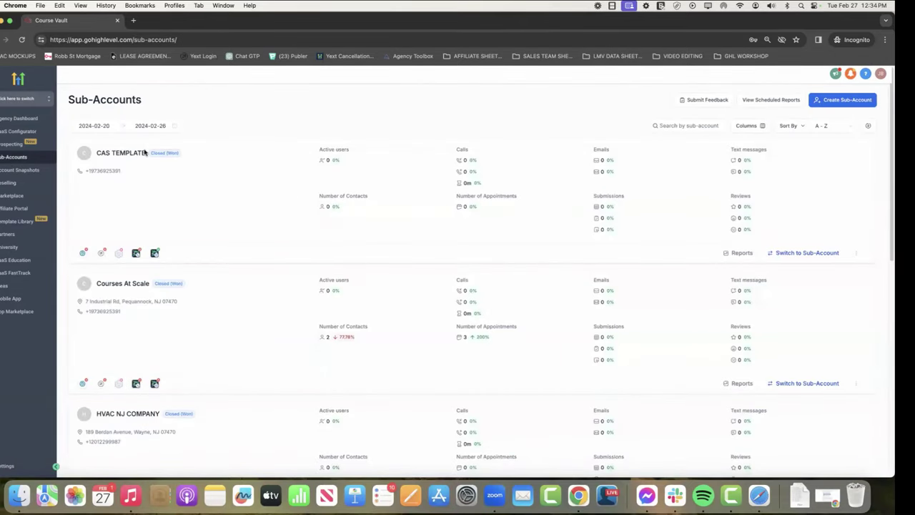
pyautogui.scroll(-5, 249, 326)
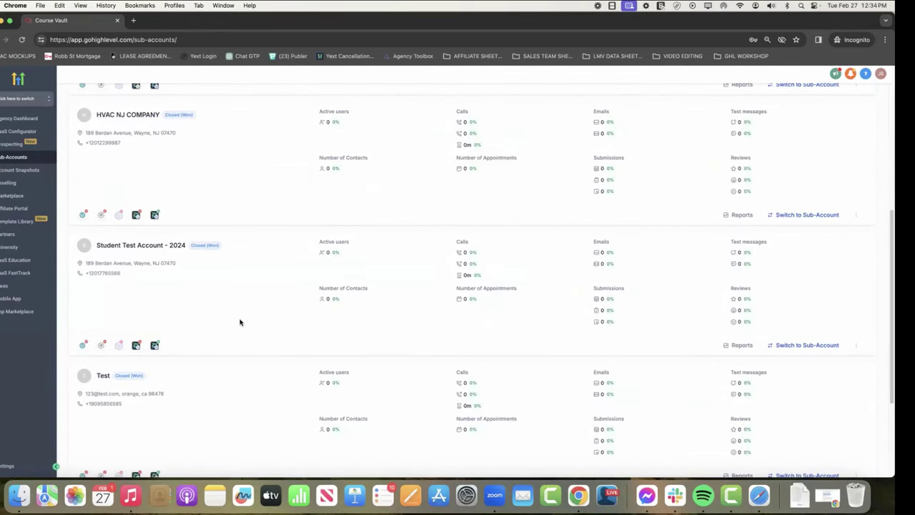
pyautogui.scroll(-1, 250, 318)
pyautogui.scroll(-3, 302, 312)
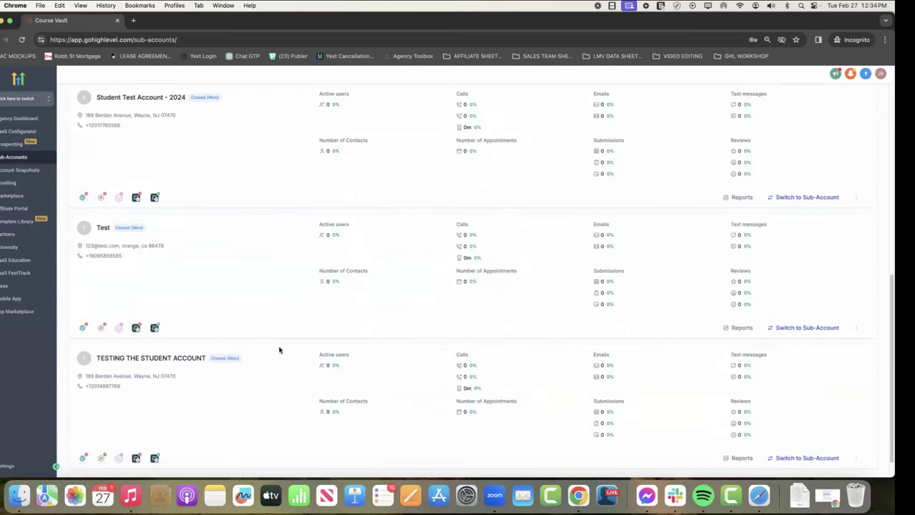
pyautogui.scroll(6, 286, 302)
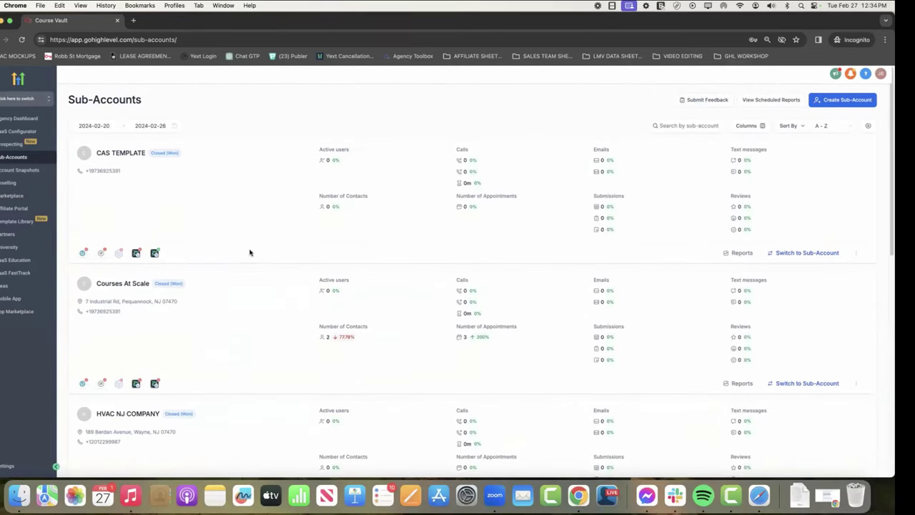
# Review the agency's own, imported and shared account snapshots, and browse the industry snapshot templates
pyautogui.click(26, 171)
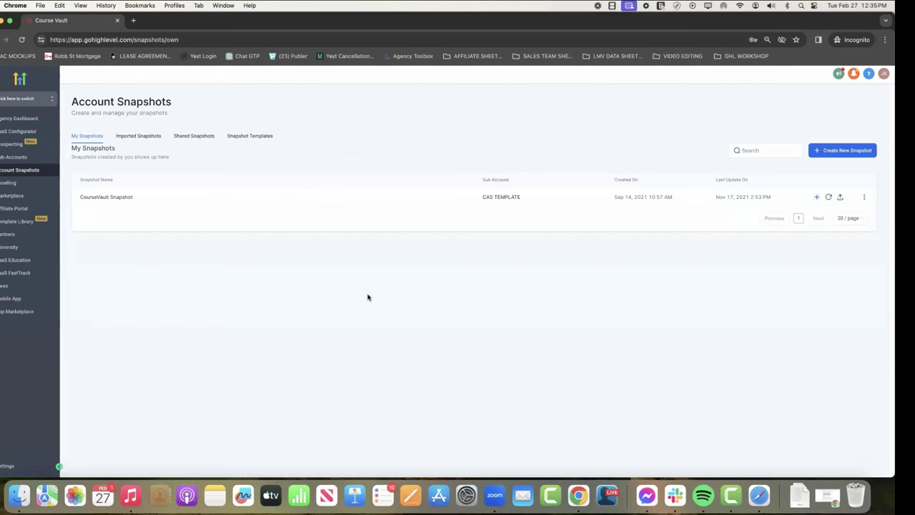
pyautogui.click(143, 137)
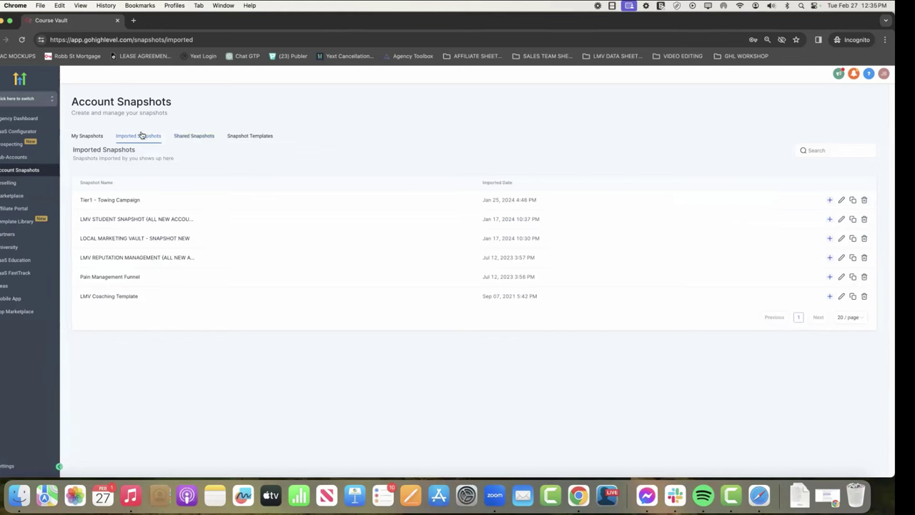
pyautogui.click(183, 137)
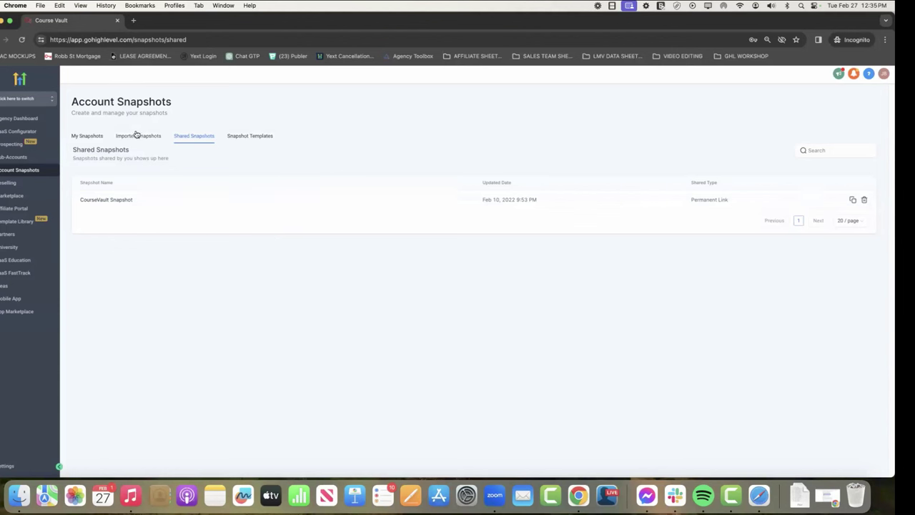
pyautogui.click(258, 139)
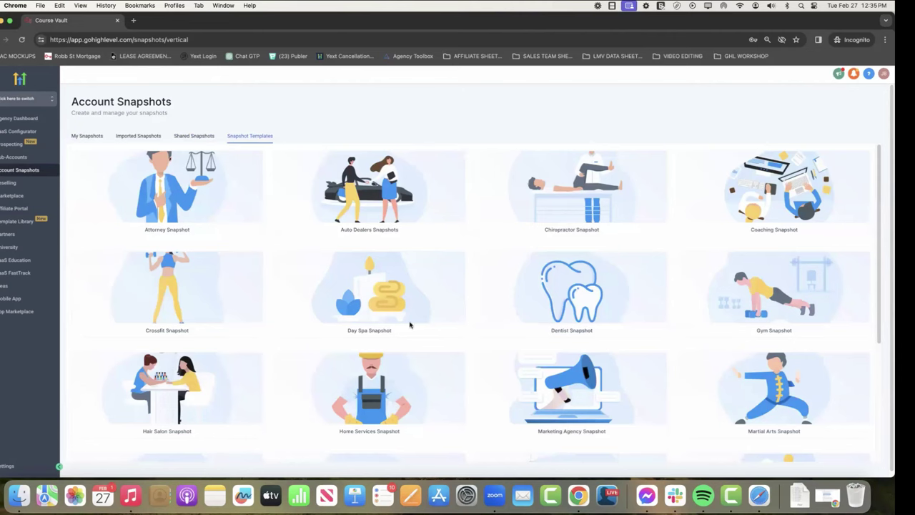
pyautogui.moveTo(515, 207)
pyautogui.scroll(-5, 470, 281)
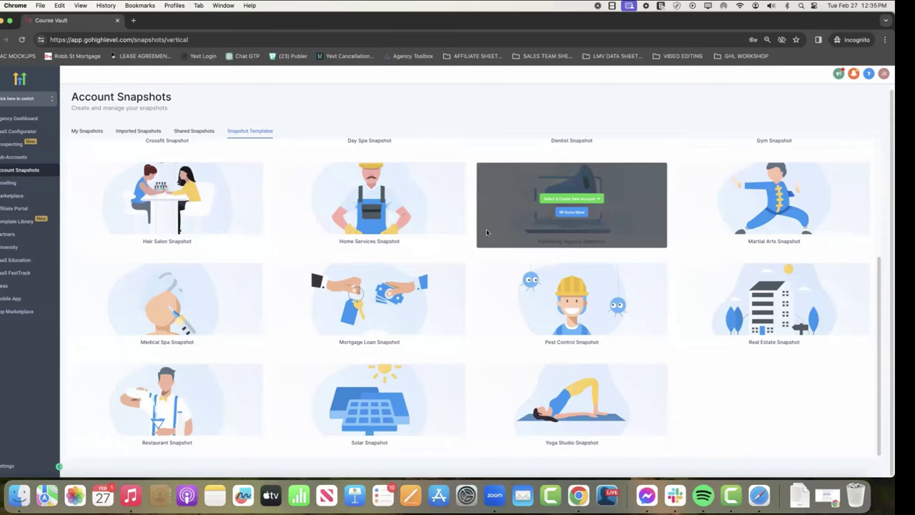
pyautogui.scroll(5, 486, 232)
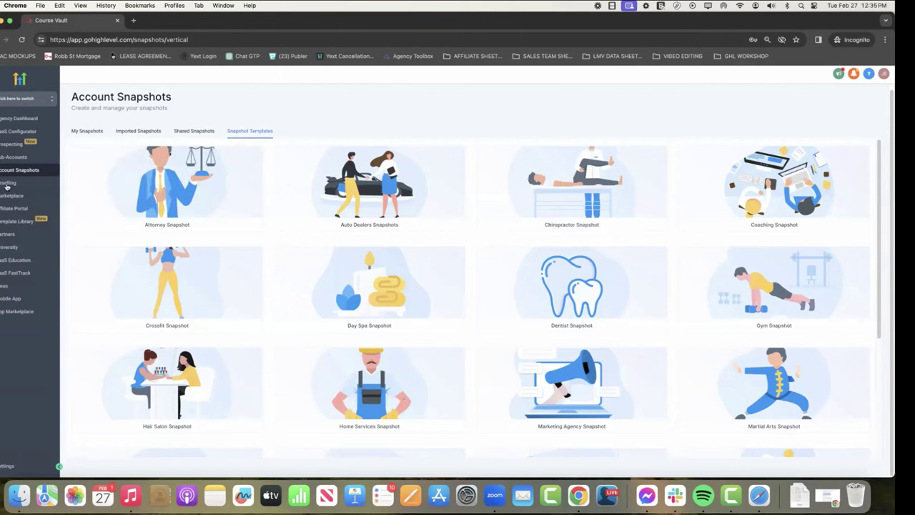
# View the prospect accounts, and check the Yext listing's resale price and HighLevel price on the Reselling page
pyautogui.click(14, 145)
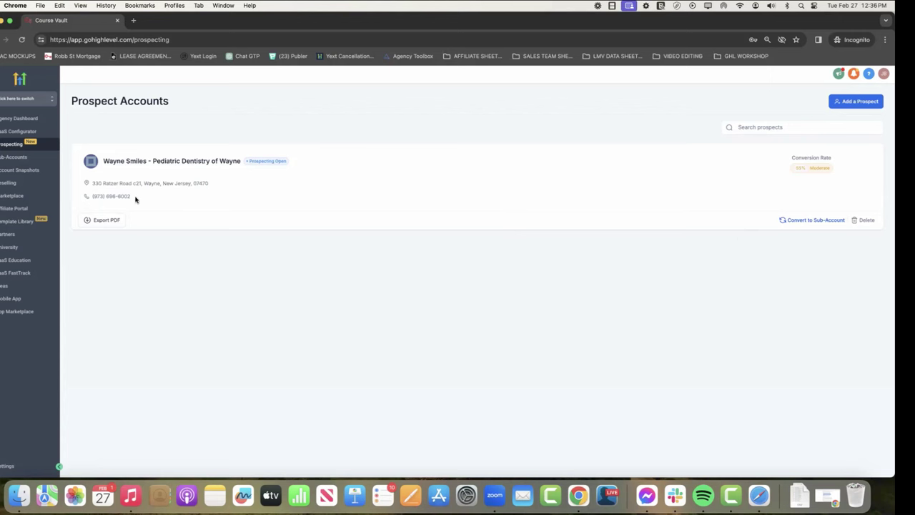
pyautogui.click(8, 180)
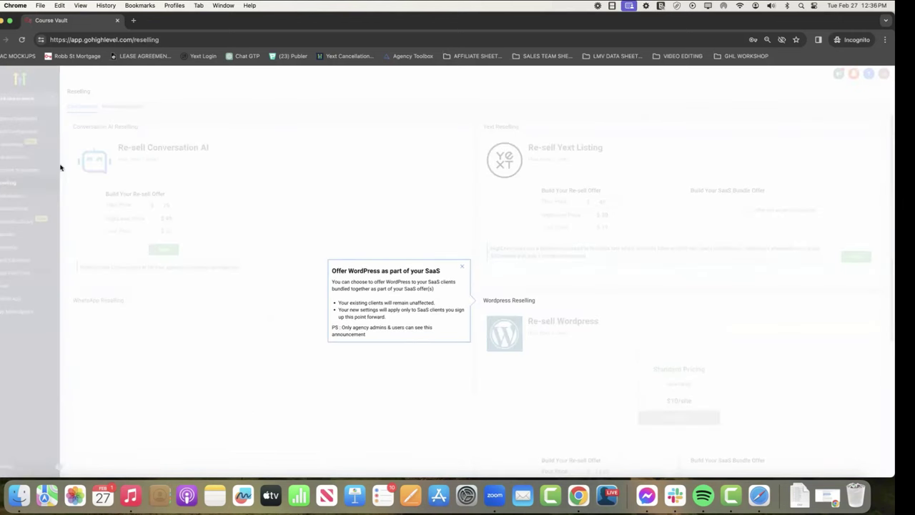
pyautogui.click(461, 267)
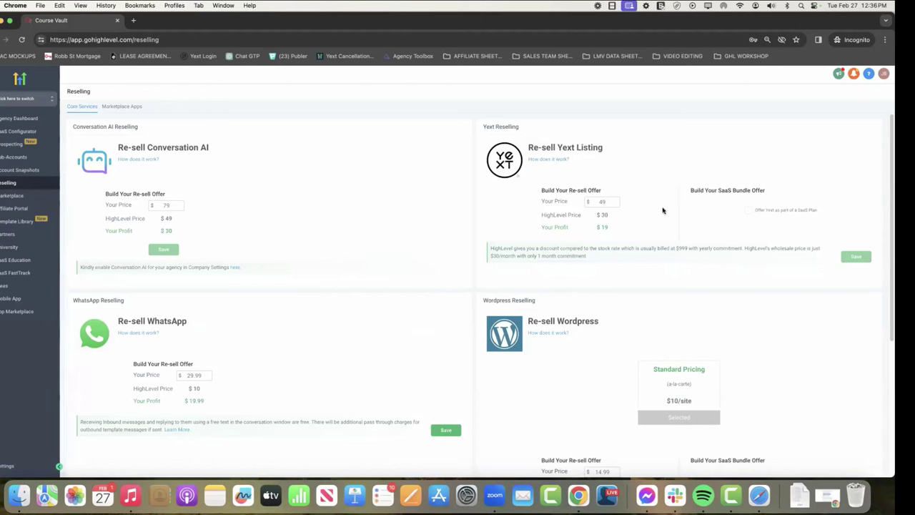
pyautogui.doubleClick(602, 201)
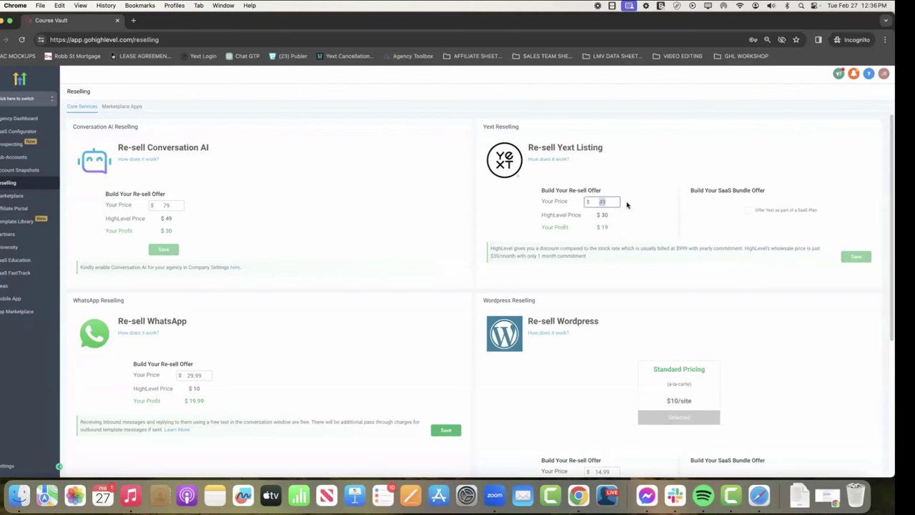
pyautogui.tripleClick(607, 217)
# Examine the WhatsApp, WordPress, Conversation AI and dedicated IP offers among the core reselling services
pyautogui.scroll(-4, 396, 237)
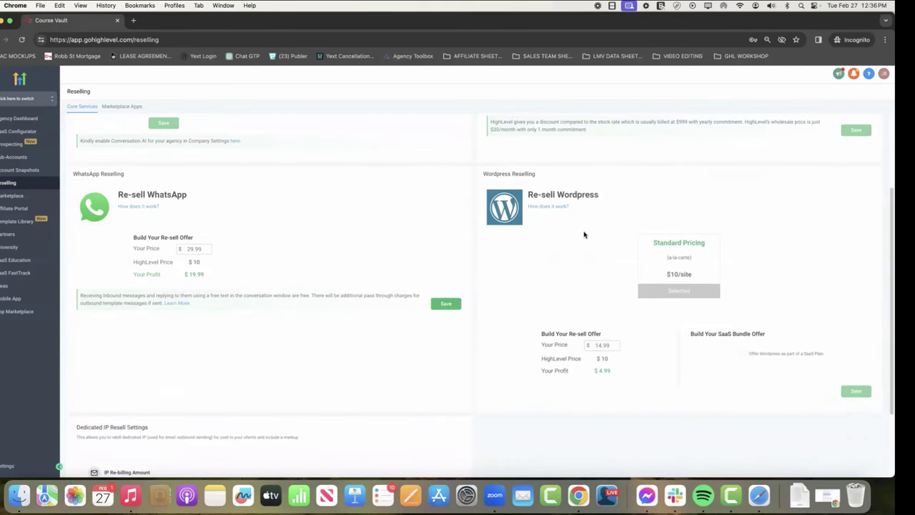
pyautogui.scroll(-4, 583, 234)
pyautogui.scroll(3, 583, 235)
pyautogui.scroll(-4, 583, 235)
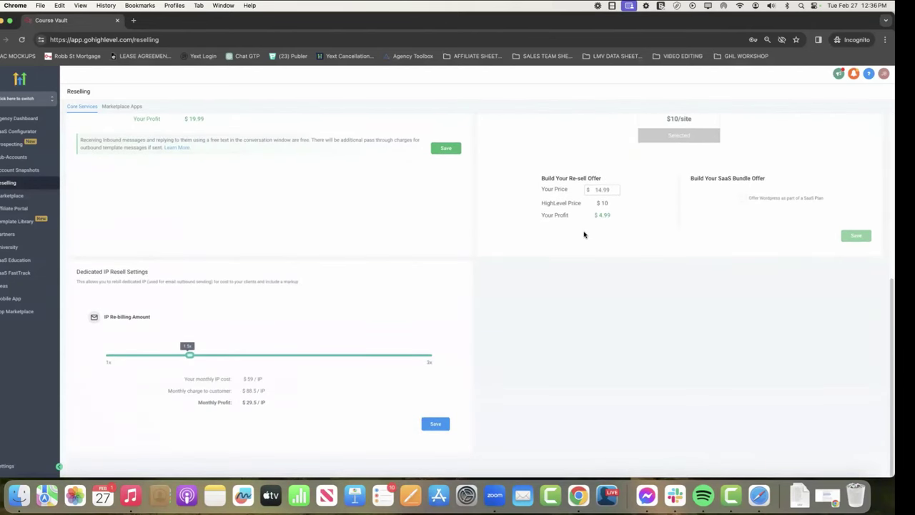
pyautogui.scroll(1, 417, 198)
pyautogui.scroll(-1, 418, 200)
pyautogui.scroll(4, 375, 313)
pyautogui.scroll(-4, 374, 313)
pyautogui.scroll(4, 374, 313)
pyautogui.scroll(5, 291, 288)
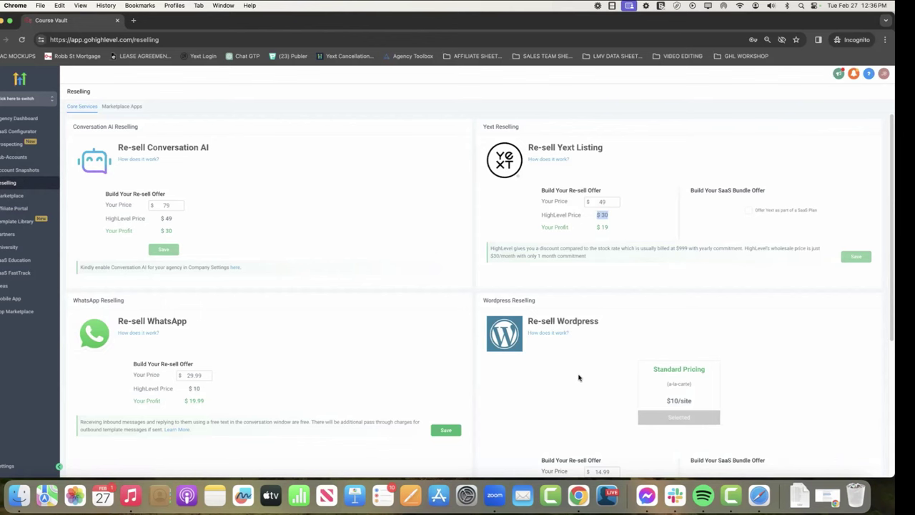
pyautogui.scroll(-2, 329, 363)
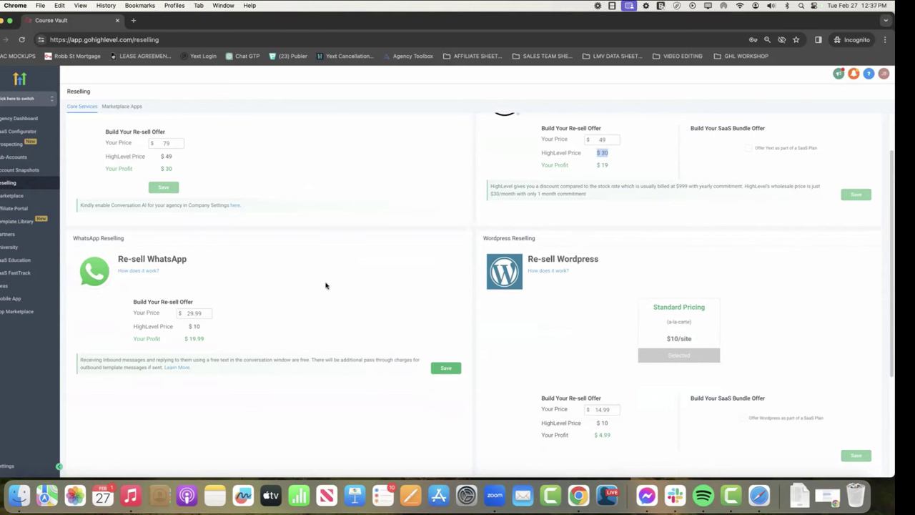
# Look over the services offered in the Marketplace and view the Affiliate Portal dashboard
pyautogui.click(6, 196)
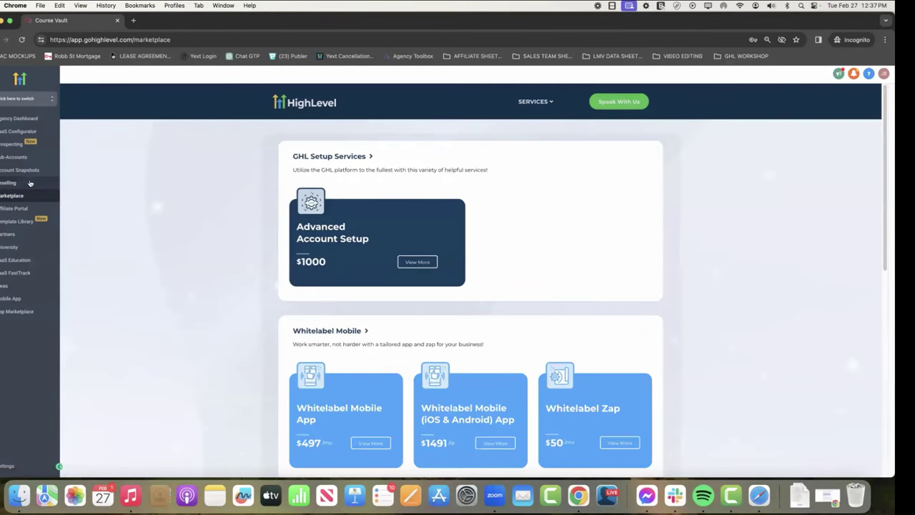
pyautogui.scroll(-3, 148, 330)
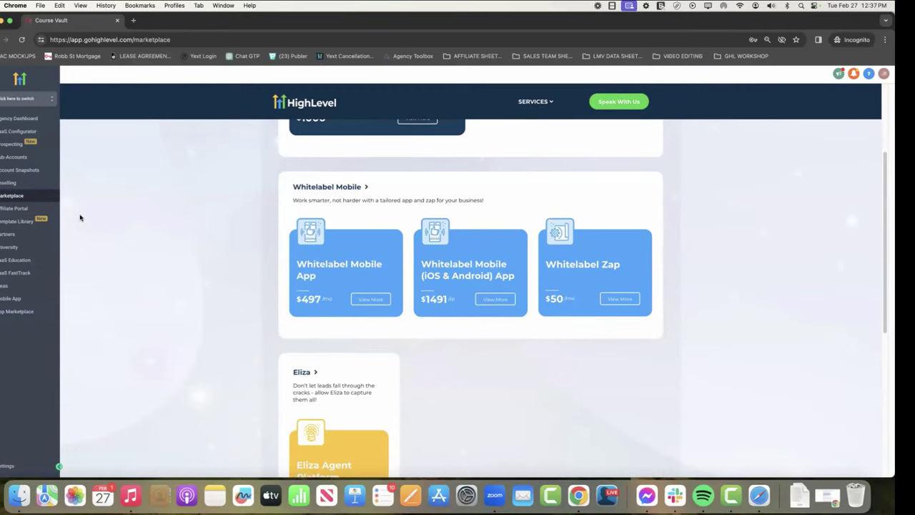
pyautogui.click(8, 208)
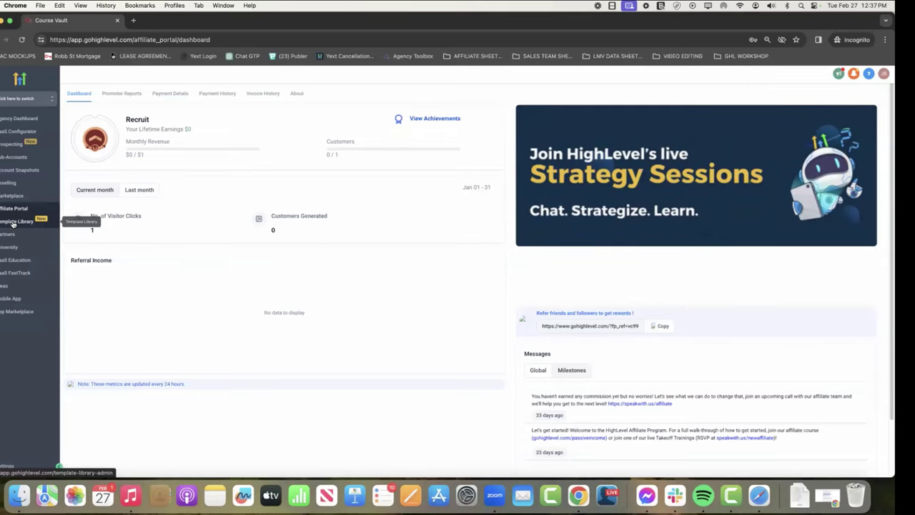
# Open the Template Library and browse all of its funnel templates
pyautogui.click(12, 224)
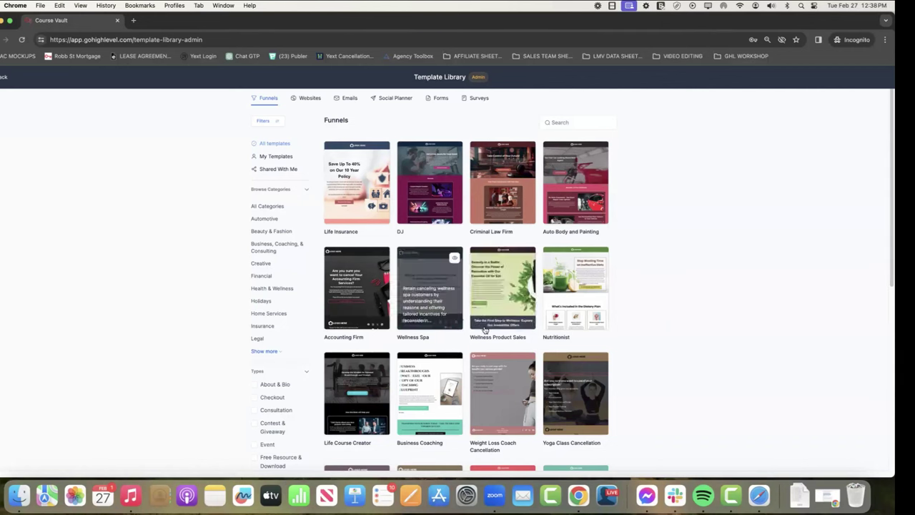
pyautogui.scroll(-5, 493, 300)
pyautogui.scroll(-3, 489, 328)
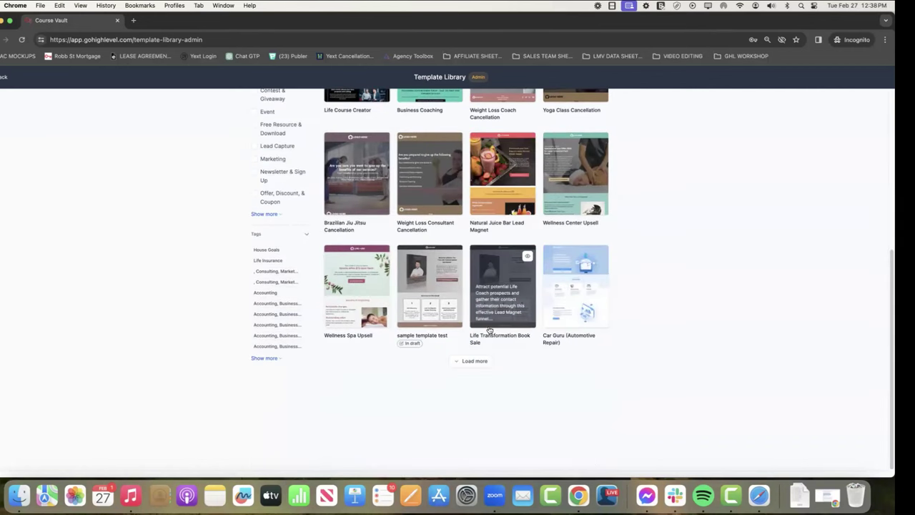
pyautogui.scroll(8, 489, 330)
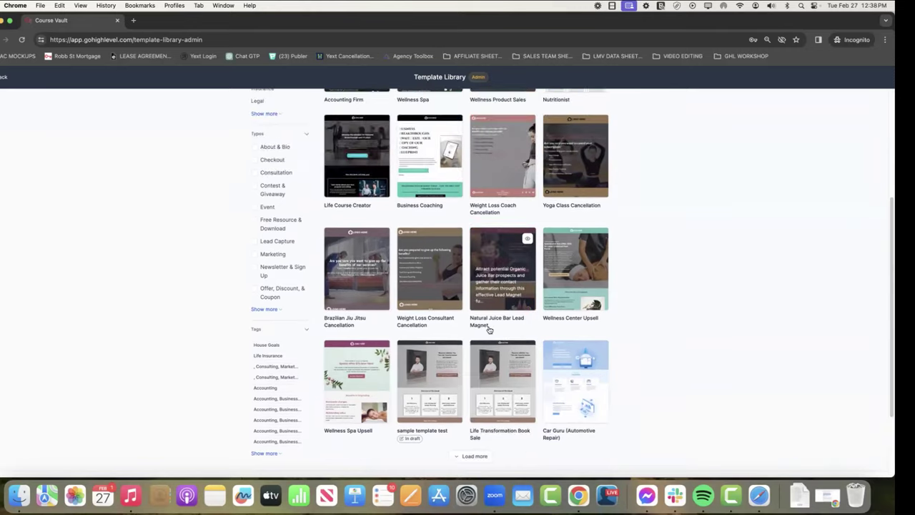
pyautogui.scroll(2, 490, 330)
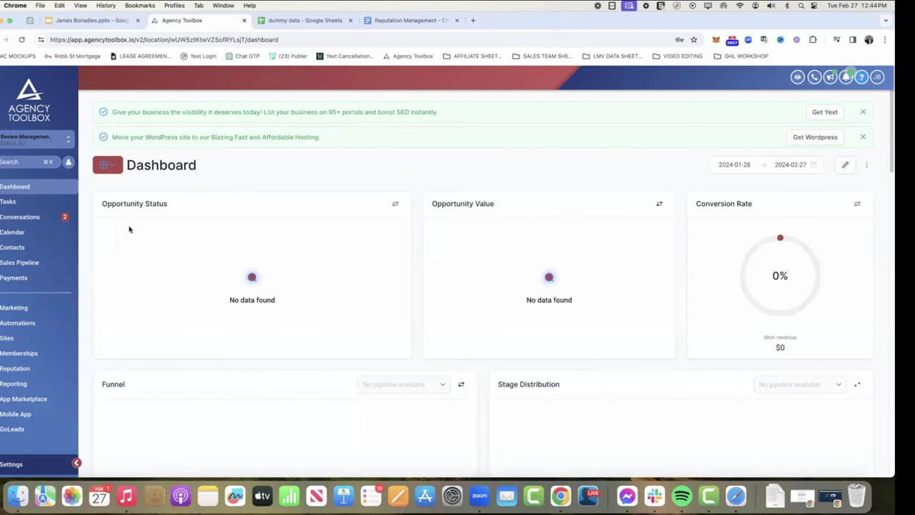
# Switch to the Reputation Management checklist in Google Docs and read through its setup tasks
pyautogui.click(401, 26)
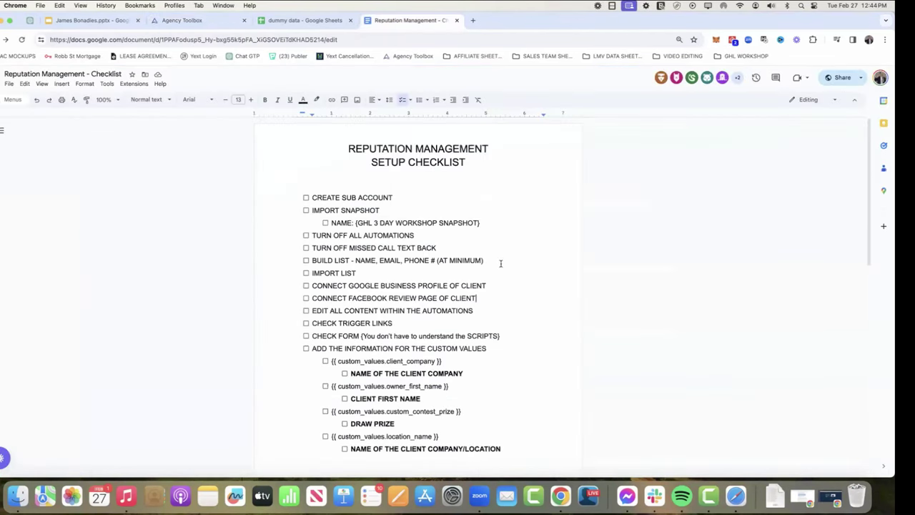
pyautogui.scroll(-1, 515, 277)
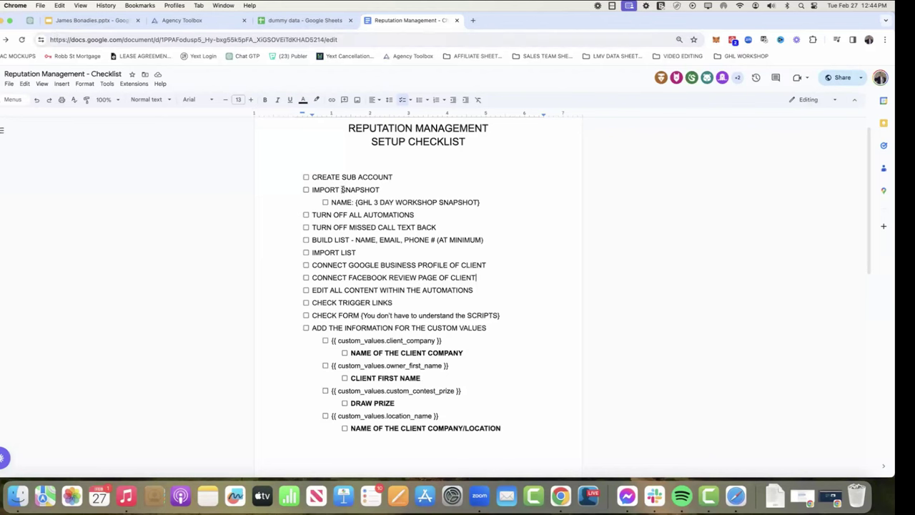
pyautogui.scroll(-2, 345, 180)
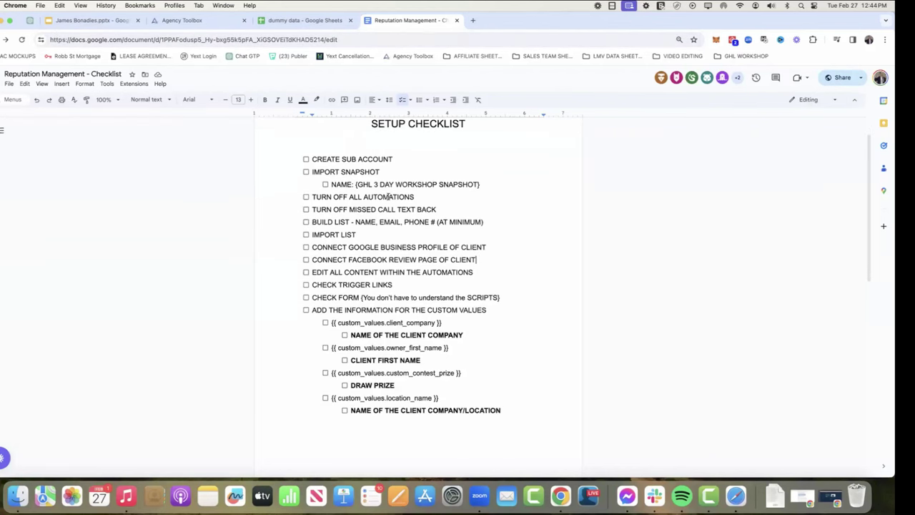
pyautogui.scroll(2, 388, 197)
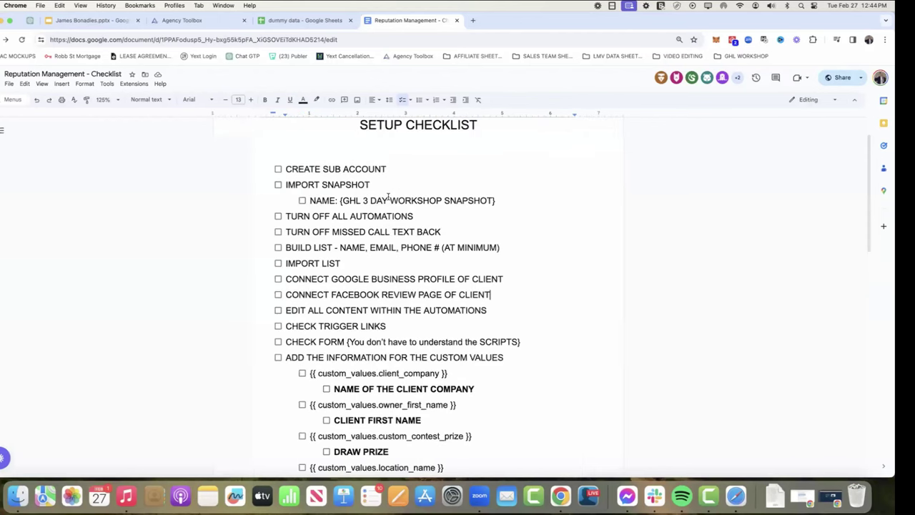
pyautogui.scroll(3, 388, 197)
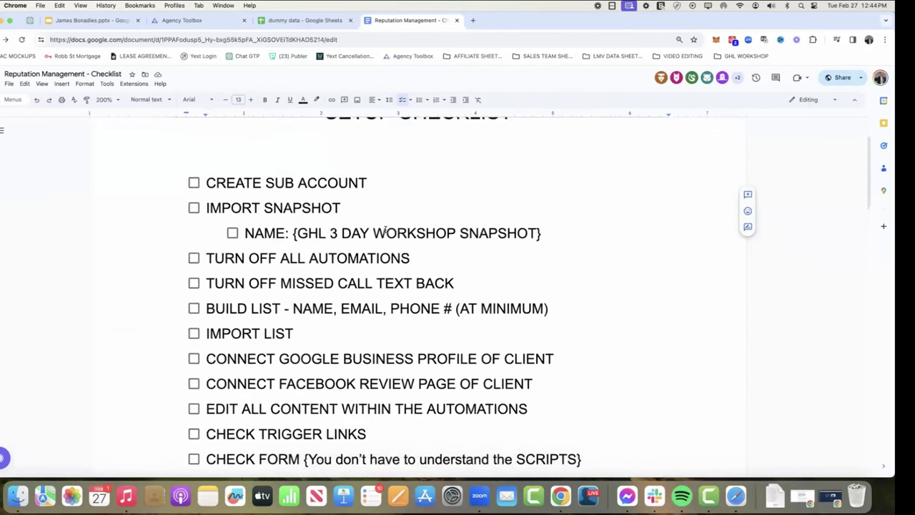
pyautogui.scroll(3, 385, 230)
pyautogui.scroll(-4, 384, 229)
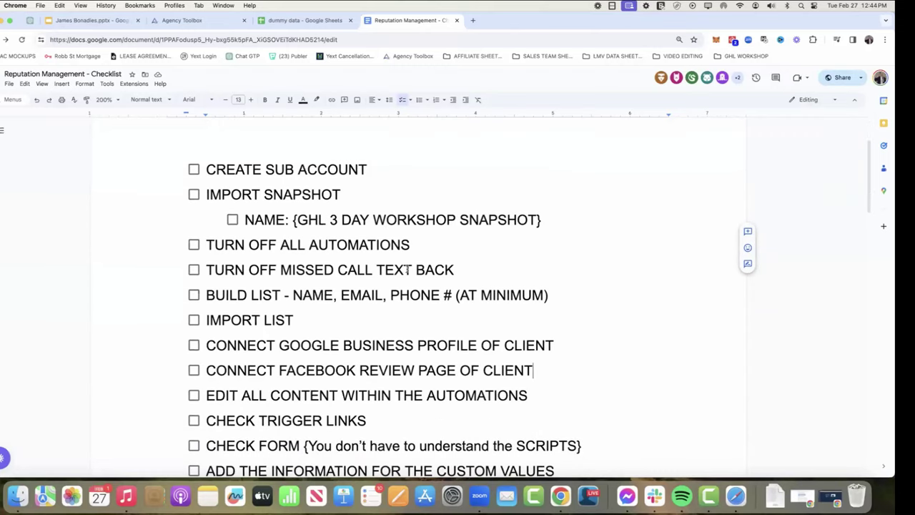
pyautogui.scroll(-3, 411, 273)
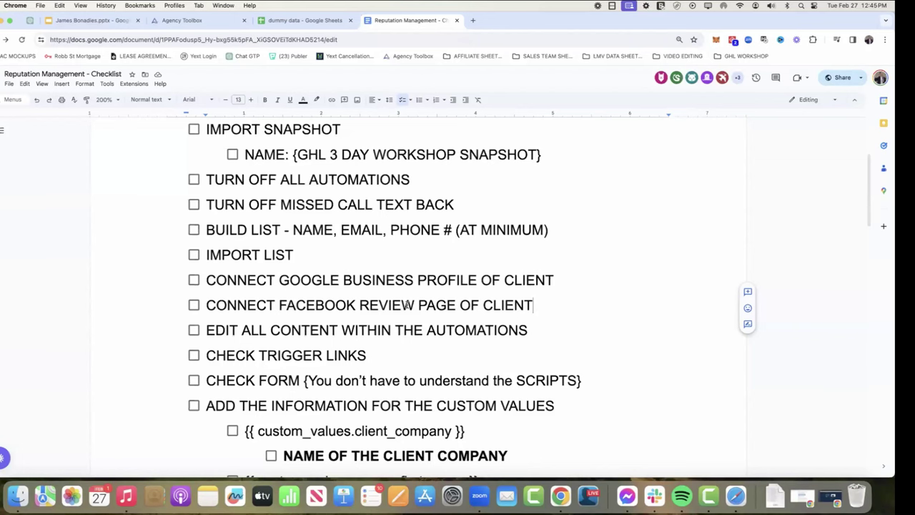
pyautogui.scroll(-1, 406, 304)
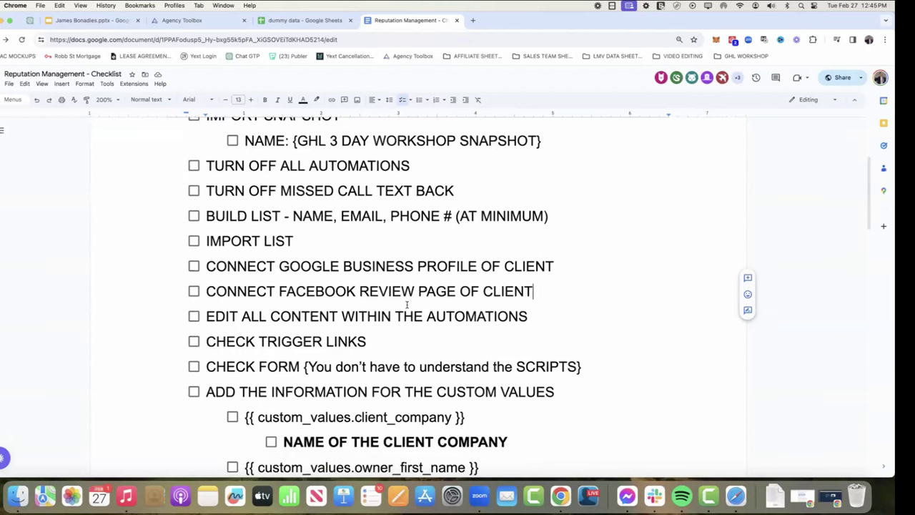
# Read the rest of the setup checklist down to the custom values, and return to its beginning
pyautogui.scroll(-3, 407, 304)
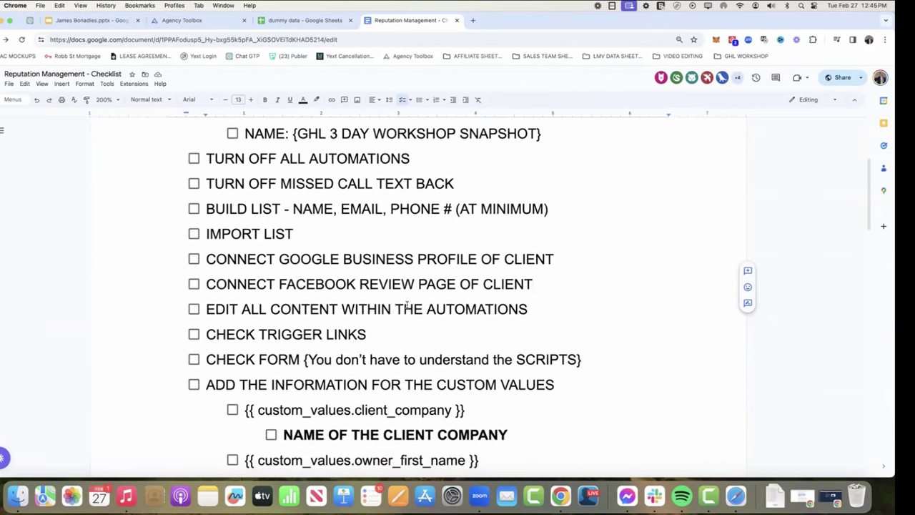
pyautogui.scroll(-4, 407, 305)
pyautogui.scroll(-1, 406, 303)
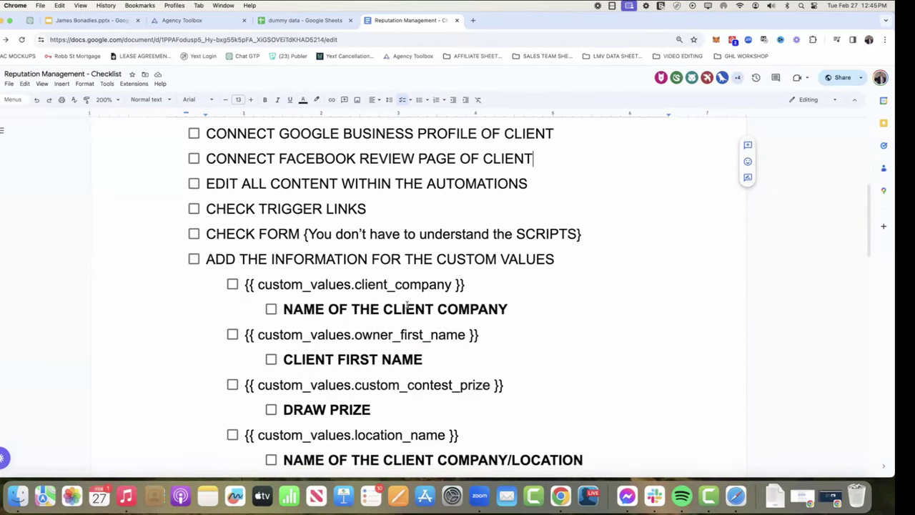
pyautogui.scroll(14, 407, 304)
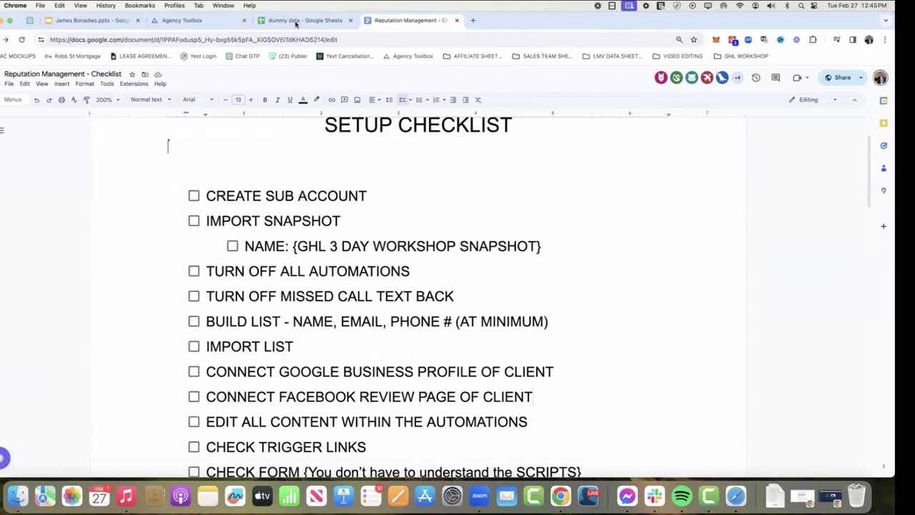
# Place the checklist's browser tab beside the Agency Toolbox one and mark CREATE SUB ACCOUNT as done
pyautogui.click(207, 21)
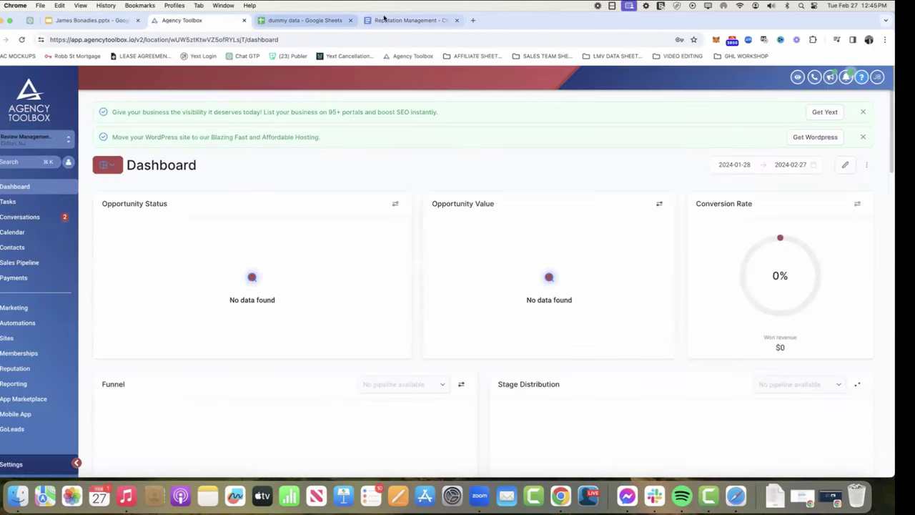
pyautogui.moveTo(387, 20); pyautogui.dragTo(285, 21)
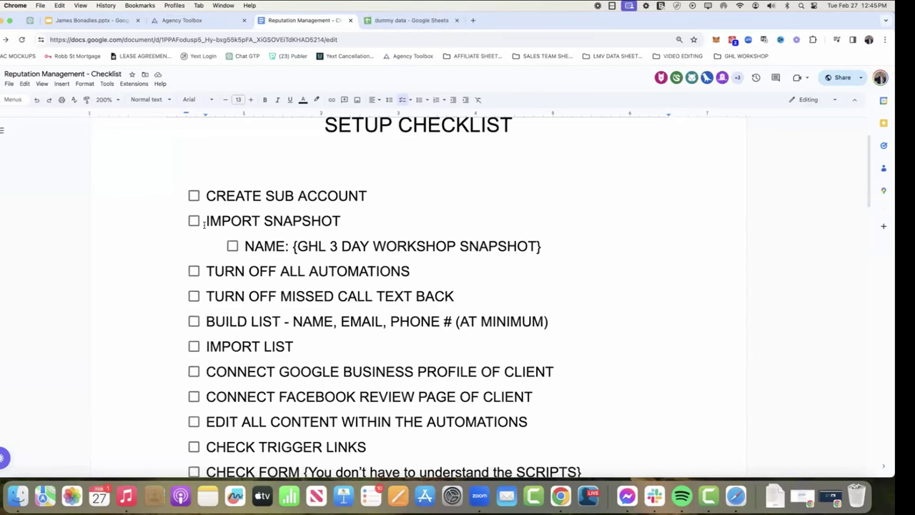
pyautogui.click(194, 196)
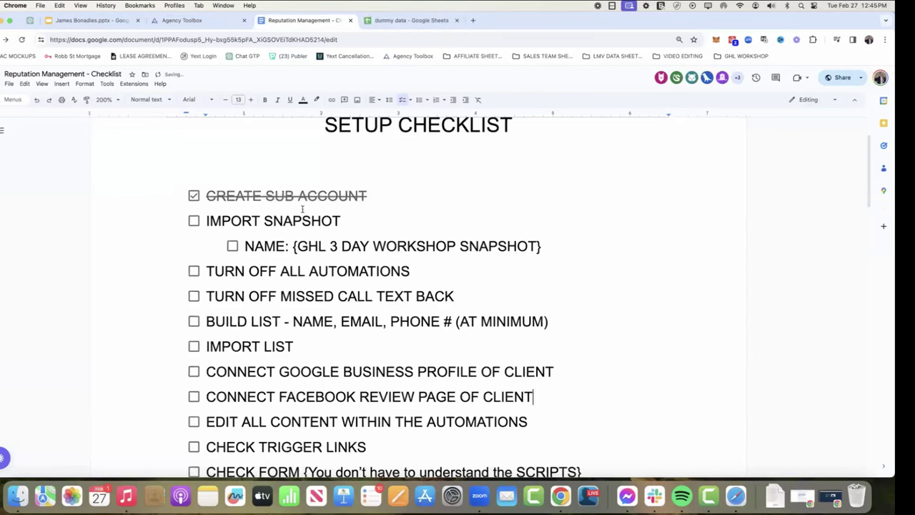
# Mark IMPORT SNAPSHOT and its sub-item naming the GHL 3 DAY WORKSHOP SNAPSHOT as done in the checklist
pyautogui.moveTo(210, 222); pyautogui.dragTo(341, 224)
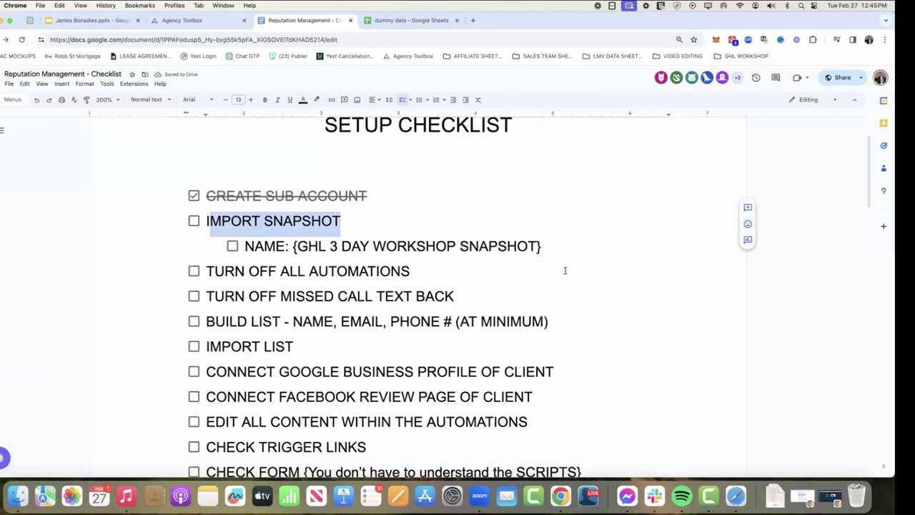
pyautogui.moveTo(551, 241); pyautogui.dragTo(299, 245)
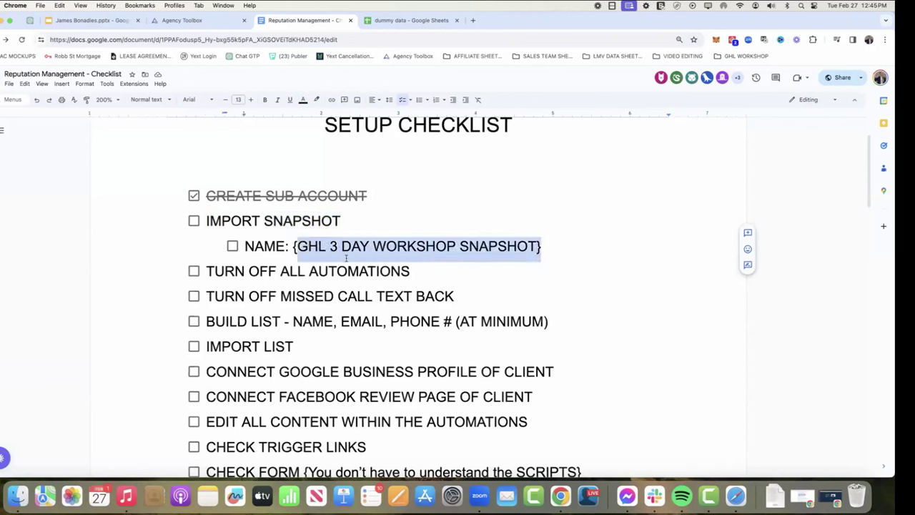
pyautogui.click(218, 21)
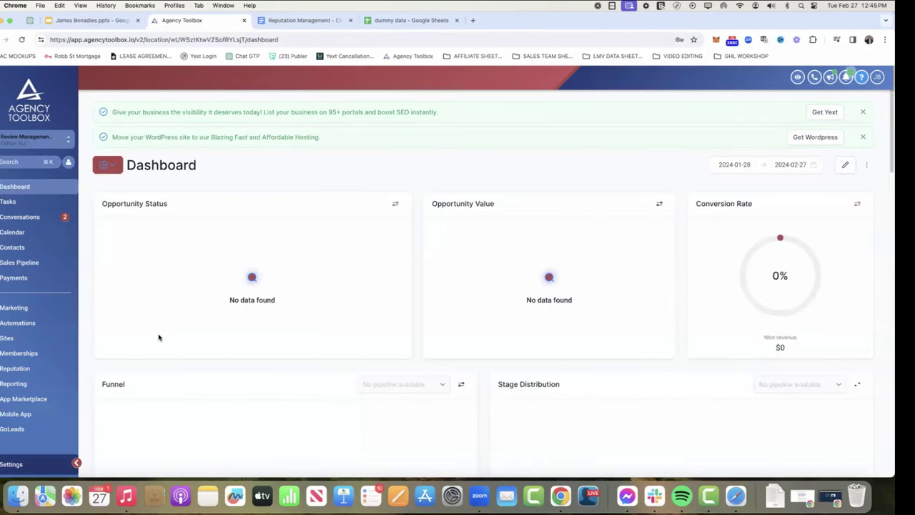
pyautogui.click(310, 23)
pyautogui.click(194, 221)
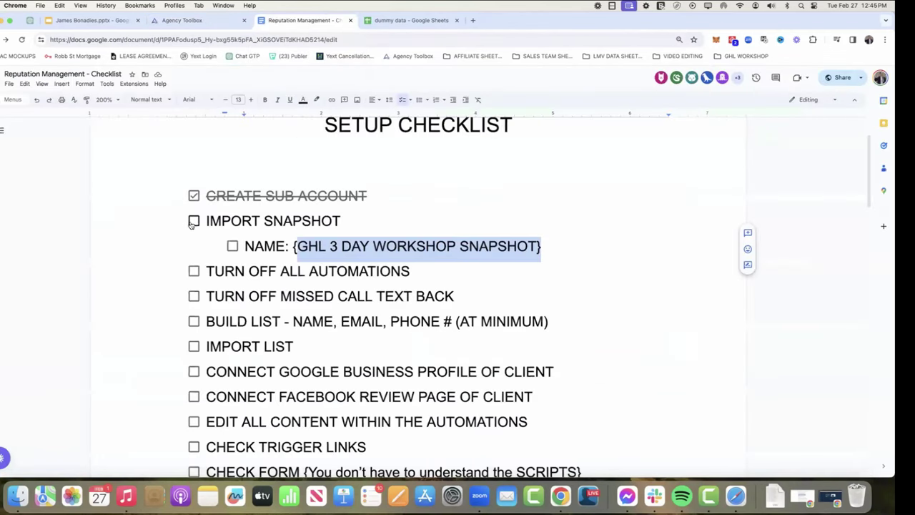
pyautogui.click(232, 246)
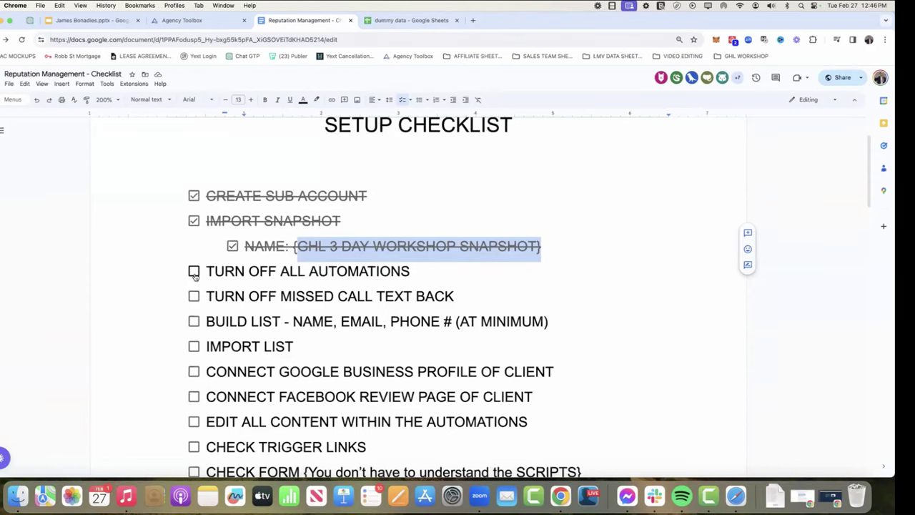
# Check the workflow statuses in Agency Toolbox's 1. REVIEW MANAGEMENT folder and mark TURN OFF ALL AUTOMATIONS as done in the checklist
pyautogui.click(209, 21)
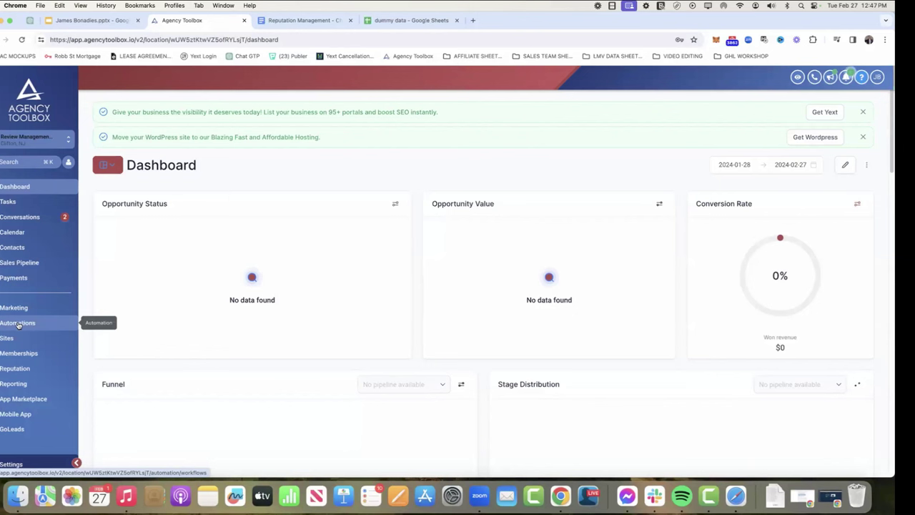
pyautogui.click(17, 324)
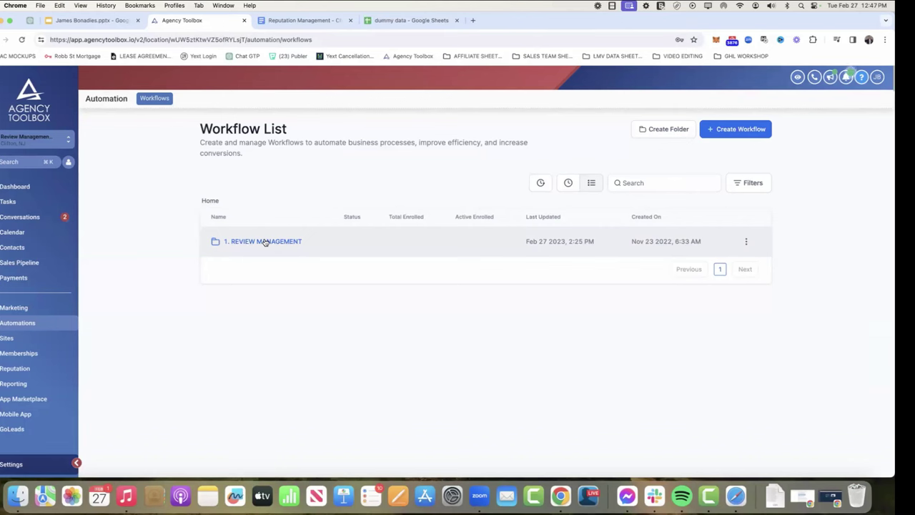
pyautogui.click(265, 241)
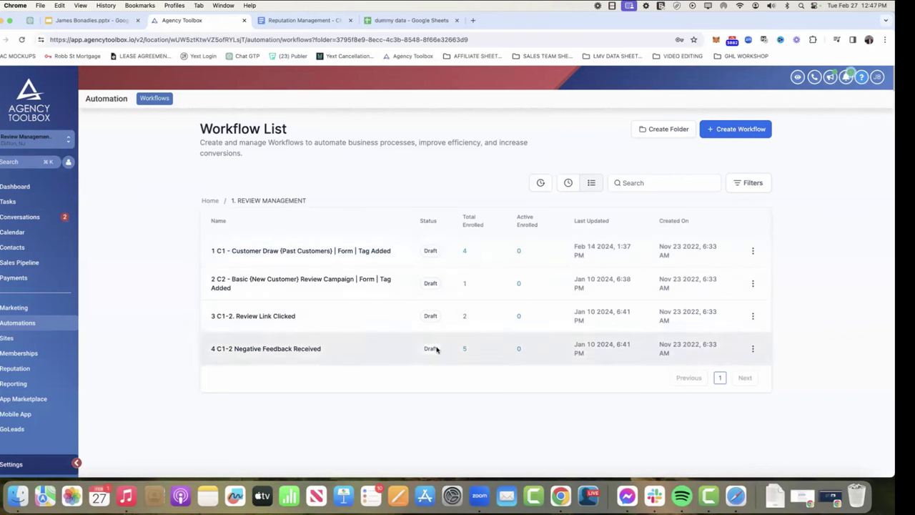
pyautogui.click(298, 20)
pyautogui.click(194, 272)
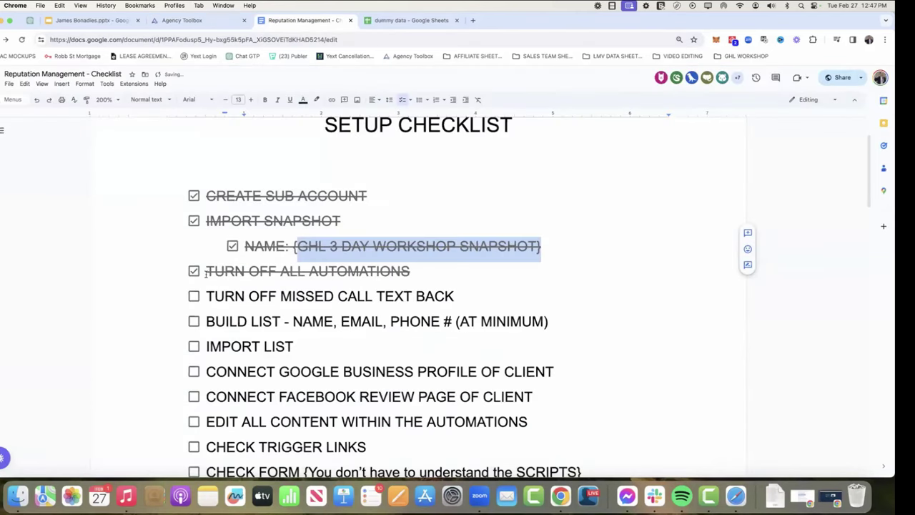
# Check the Missed Call Text Back option in the sub-account's business profile settings and mark TURN OFF MISSED CALL TEXT BACK as done in the checklist
pyautogui.click(201, 28)
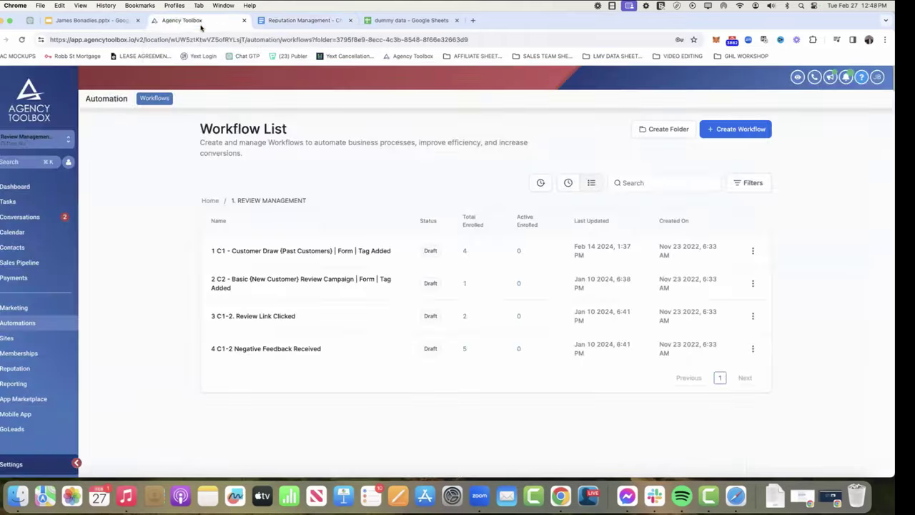
pyautogui.click(4, 466)
pyautogui.scroll(-3, 9, 443)
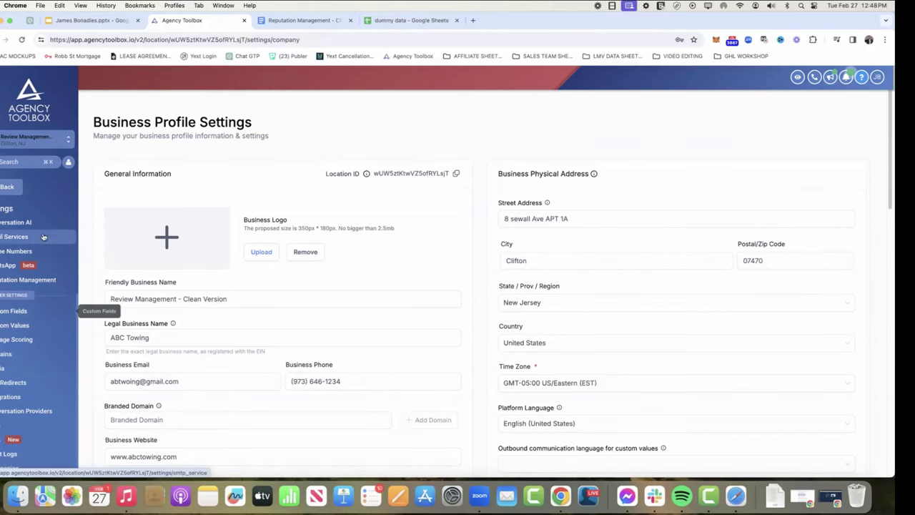
pyautogui.scroll(-2, 263, 291)
pyautogui.scroll(-10, 263, 292)
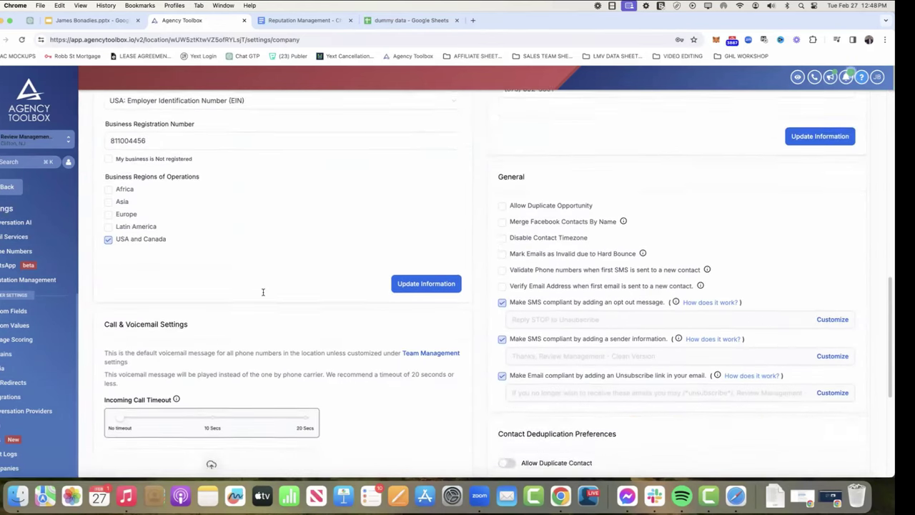
pyautogui.scroll(-2, 439, 345)
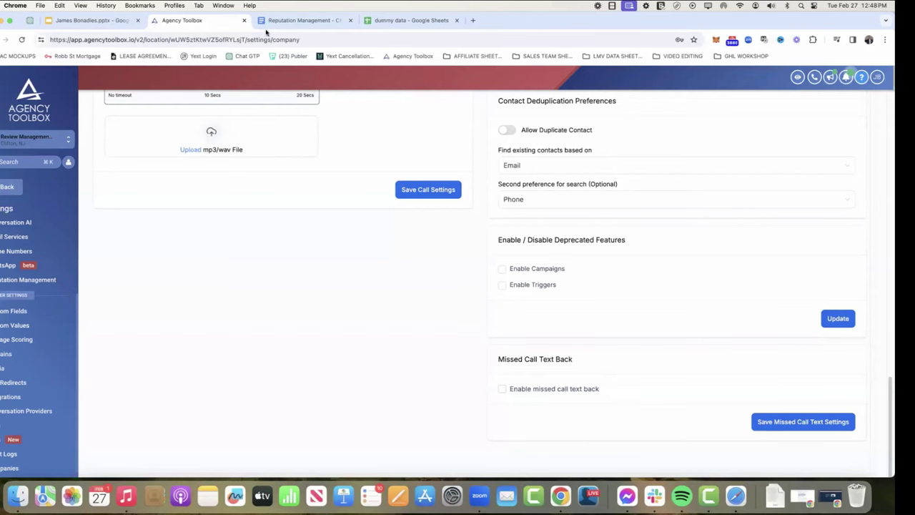
pyautogui.click(301, 20)
pyautogui.click(193, 295)
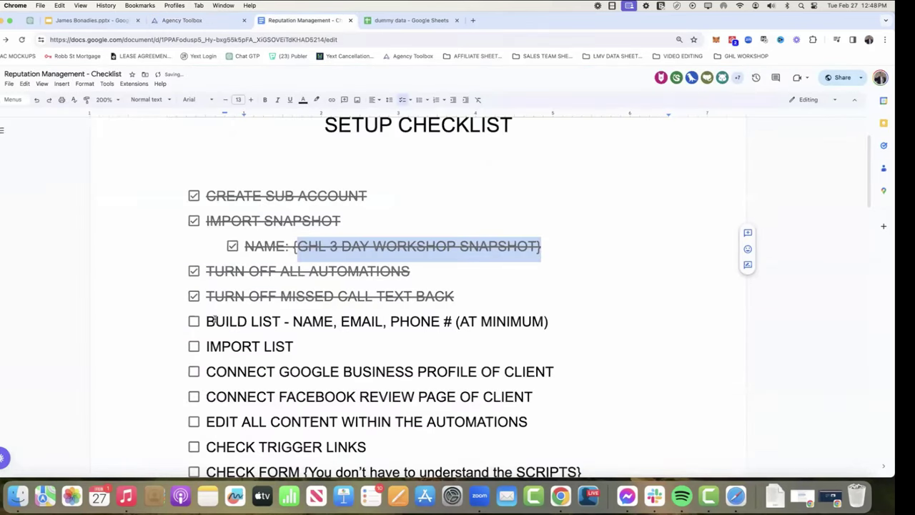
# Highlight the BUILD LIST task in the checklist and review the contact fields it requires
pyautogui.moveTo(205, 321); pyautogui.dragTo(496, 321)
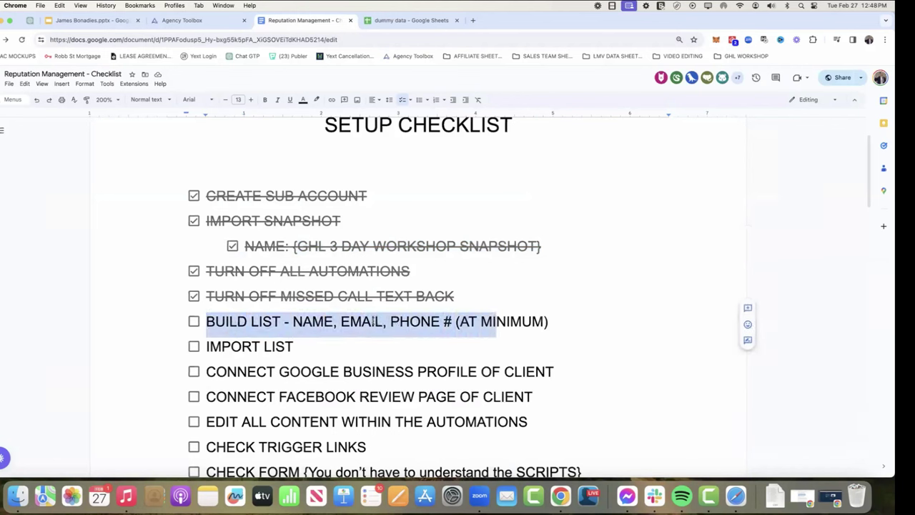
pyautogui.click(373, 321)
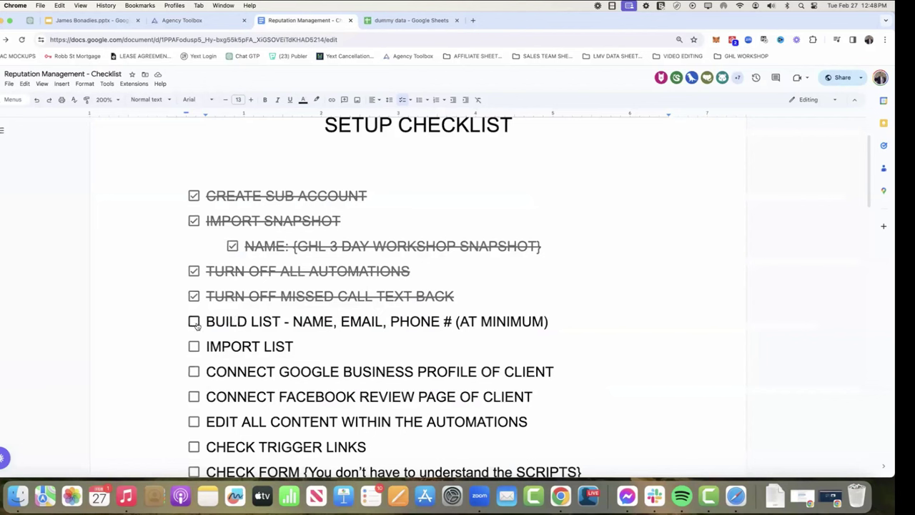
pyautogui.moveTo(206, 321); pyautogui.dragTo(281, 321)
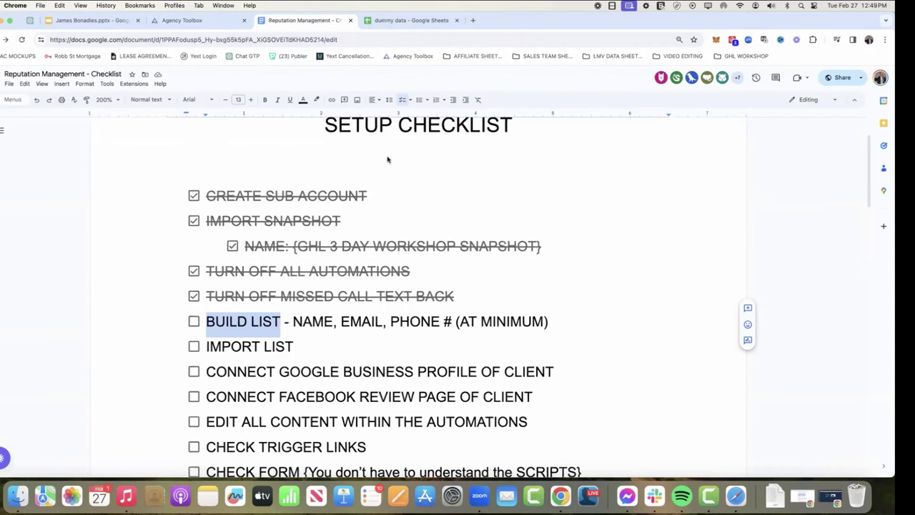
# Switch to the dummy data sheet in Google Sheets and set its first two column headers to "first name" and "last name"
pyautogui.click(437, 17)
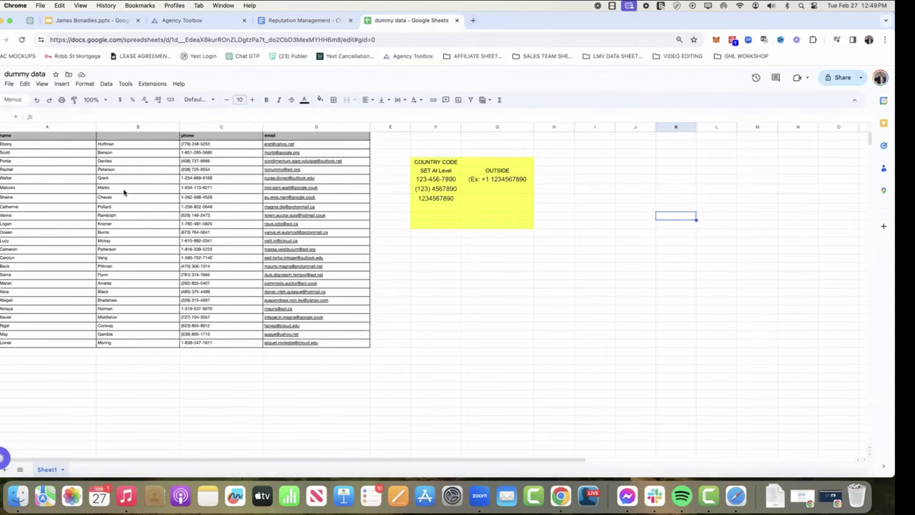
pyautogui.click(56, 146)
pyautogui.click(55, 137)
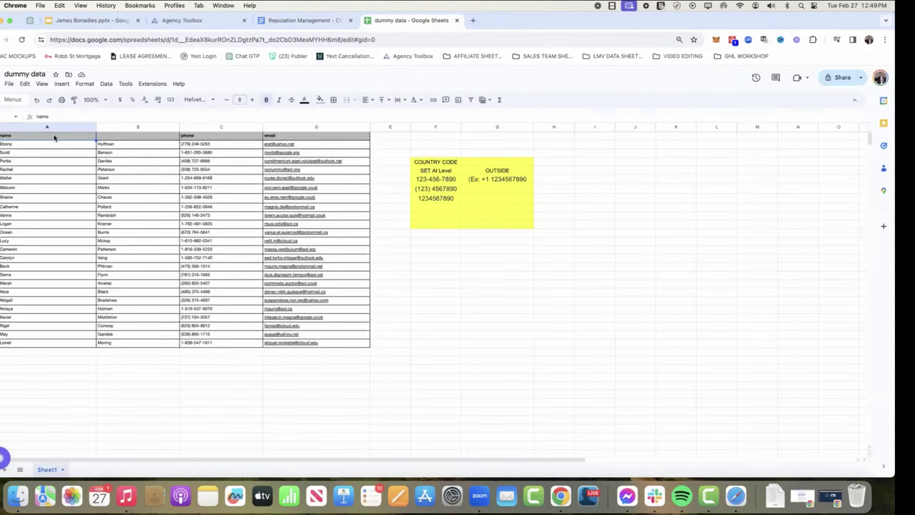
pyautogui.write('first n')
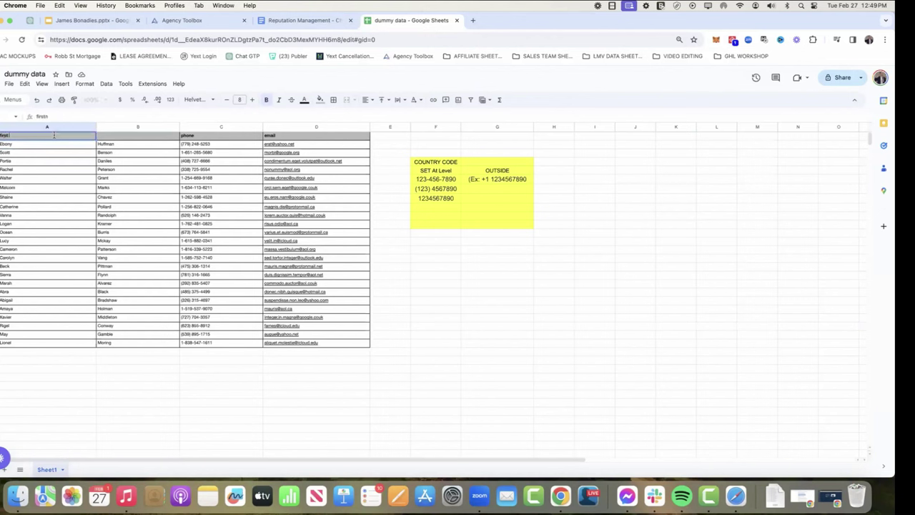
pyautogui.press('BackSpace')
pyautogui.write('nam')
pyautogui.write('las')
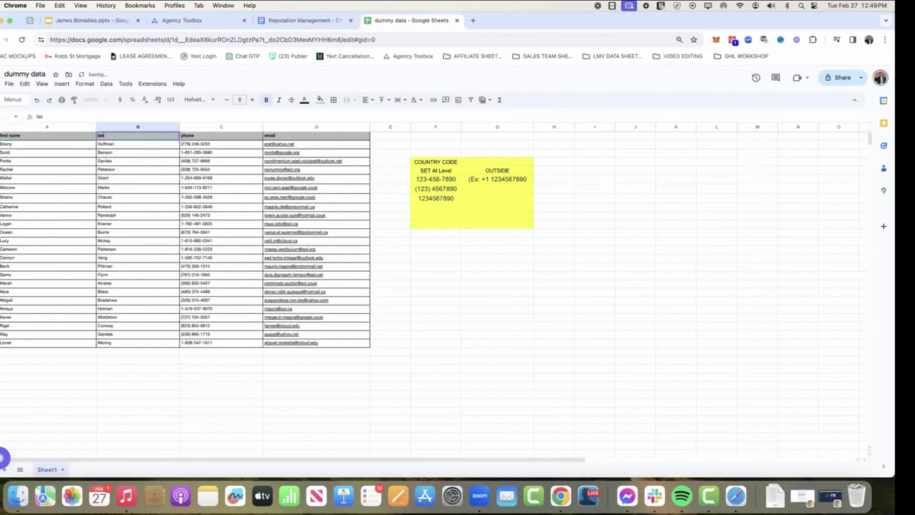
pyautogui.write('t name')
pyautogui.press('Tab')
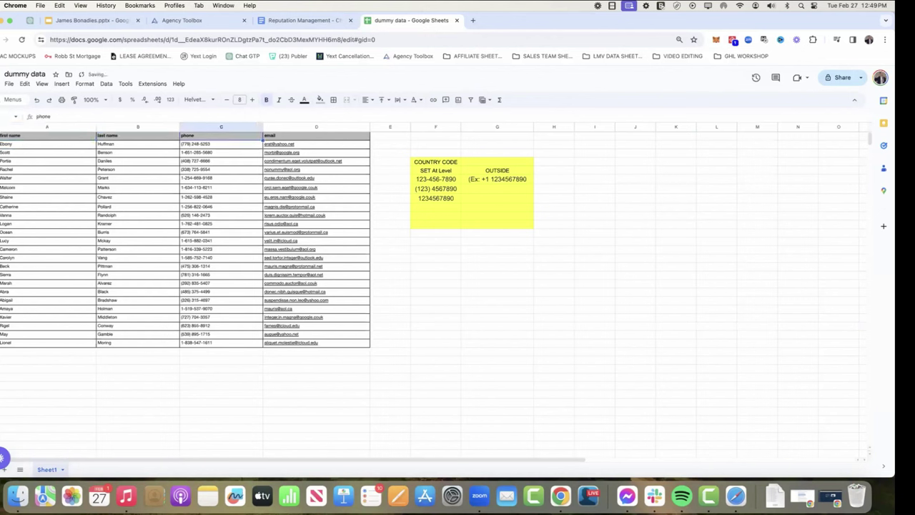
pyautogui.press('Tab')
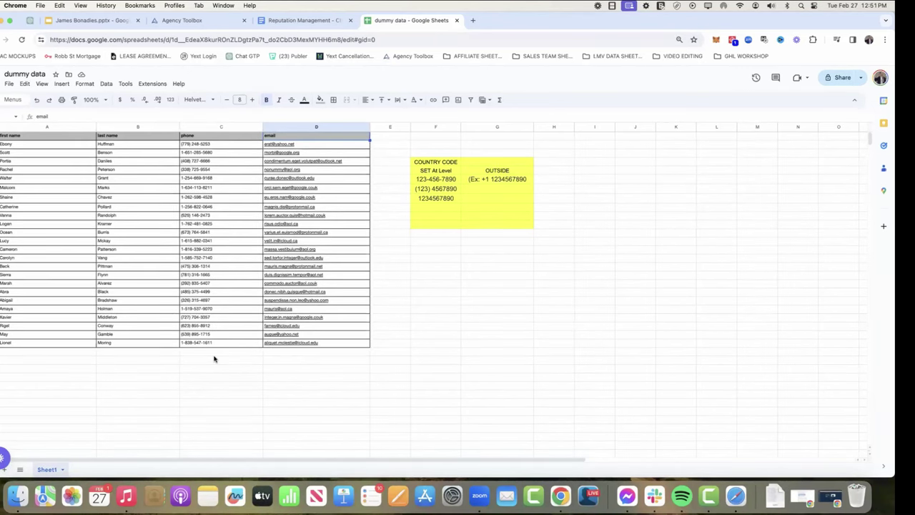
# Examine the yellow COUNTRY CODE note's example phone formats for numbers set at level and outside
pyautogui.press('XF86AudioRaiseVolume')
pyautogui.click(73, 140)
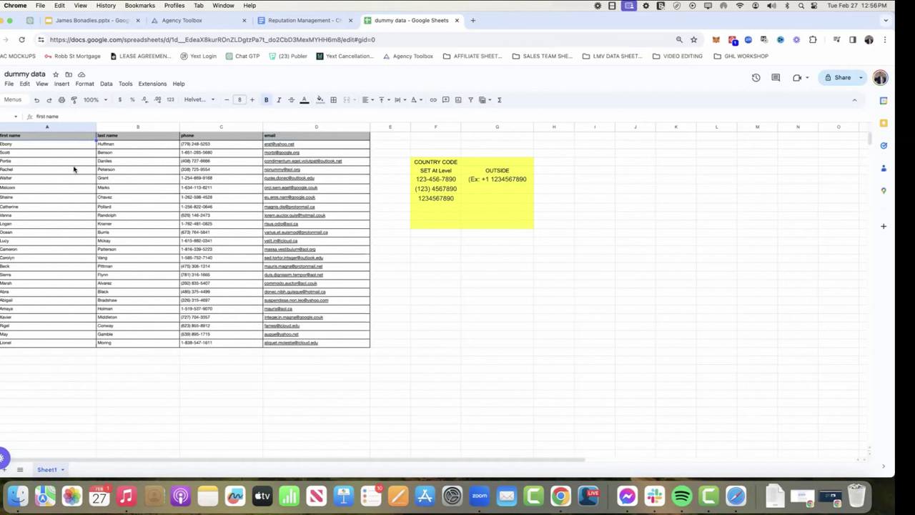
pyautogui.click(447, 162)
pyautogui.click(441, 151)
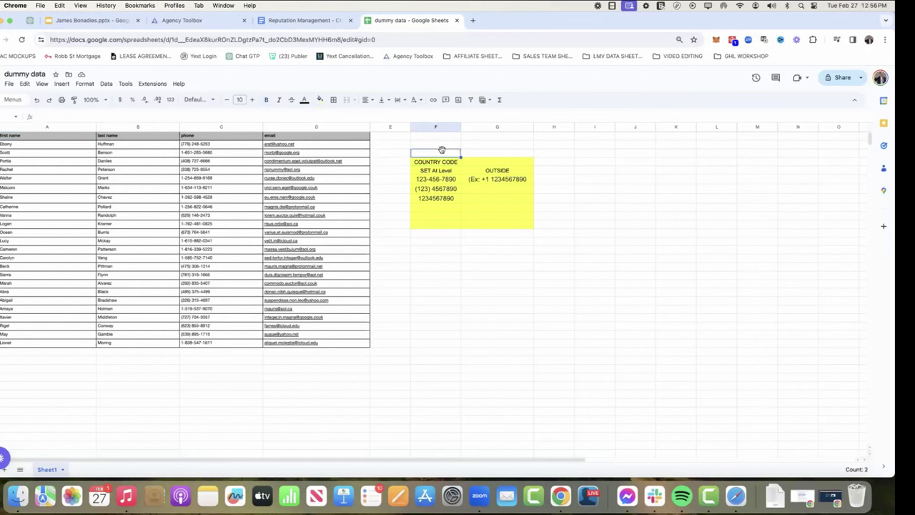
pyautogui.moveTo(439, 179); pyautogui.dragTo(439, 200)
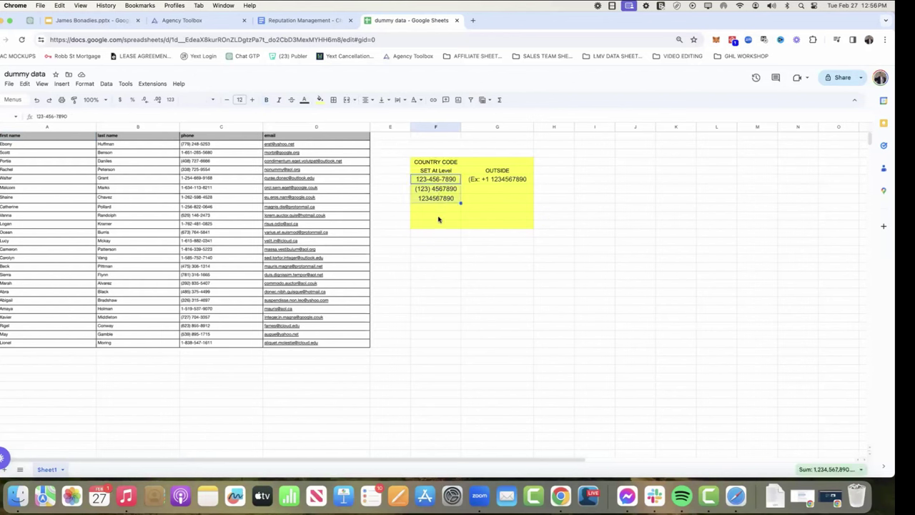
pyautogui.click(491, 173)
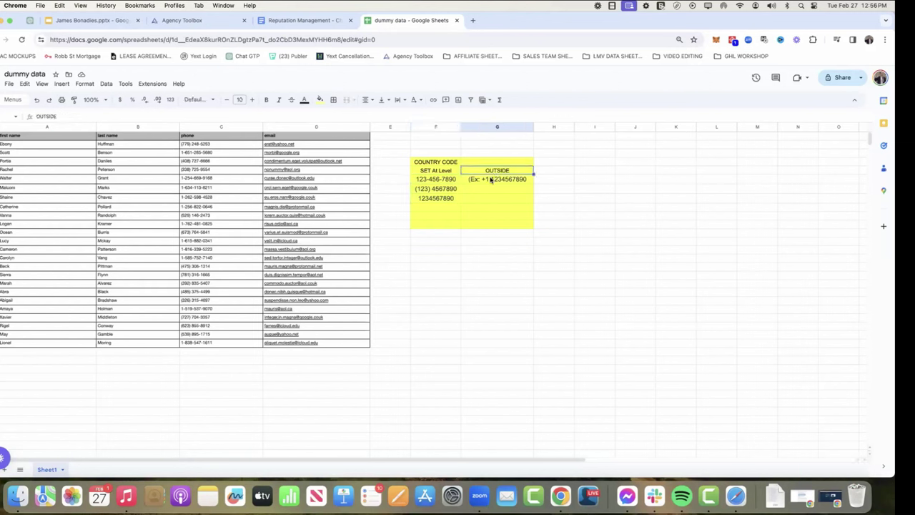
pyautogui.click(487, 180)
pyautogui.doubleClick(497, 179)
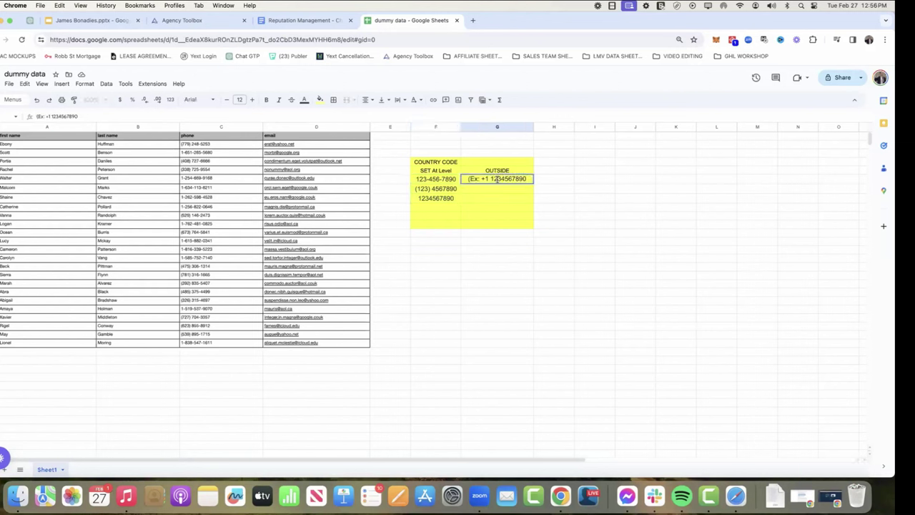
pyautogui.moveTo(490, 179); pyautogui.dragTo(537, 180)
pyautogui.click(433, 189)
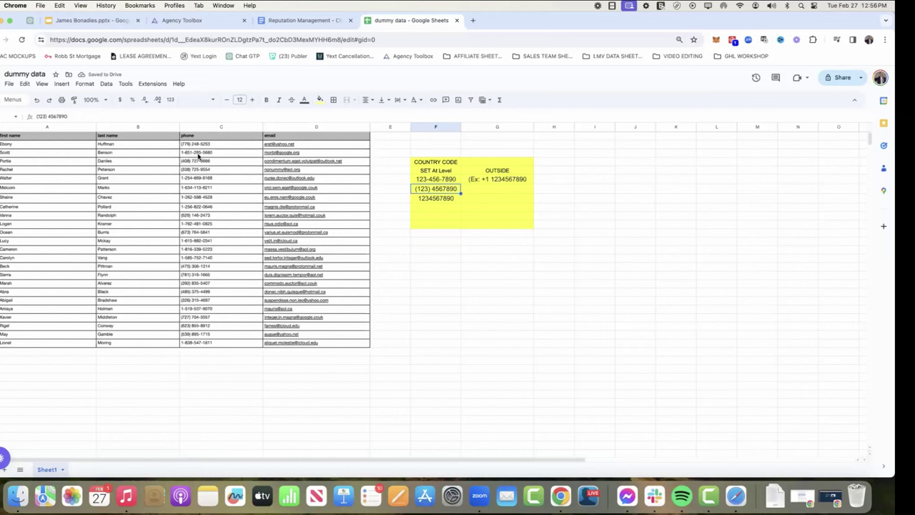
# Compare the last example format in the COUNTRY CODE note with the numbers in the phone column
pyautogui.click(442, 200)
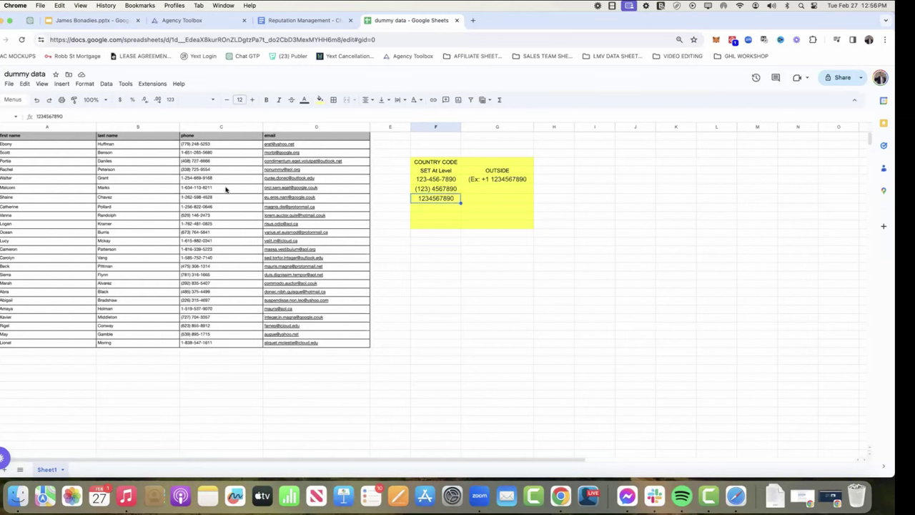
pyautogui.click(217, 371)
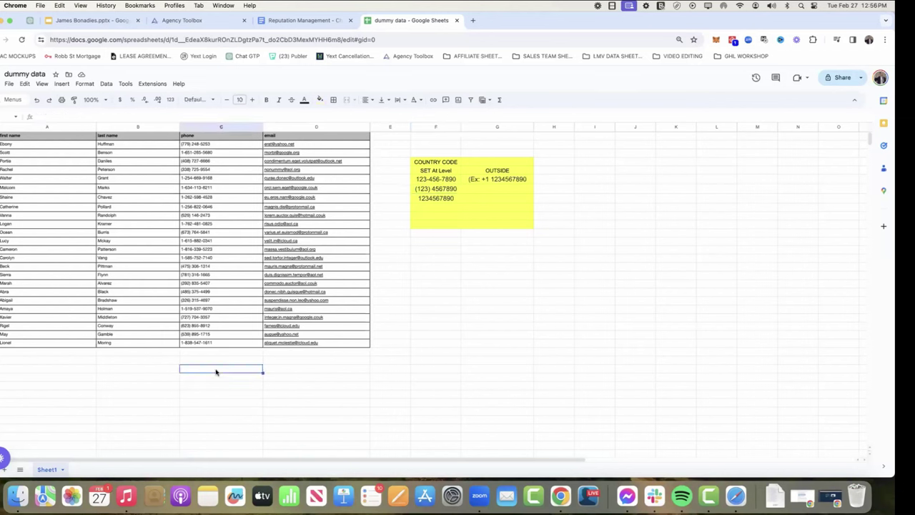
pyautogui.click(227, 310)
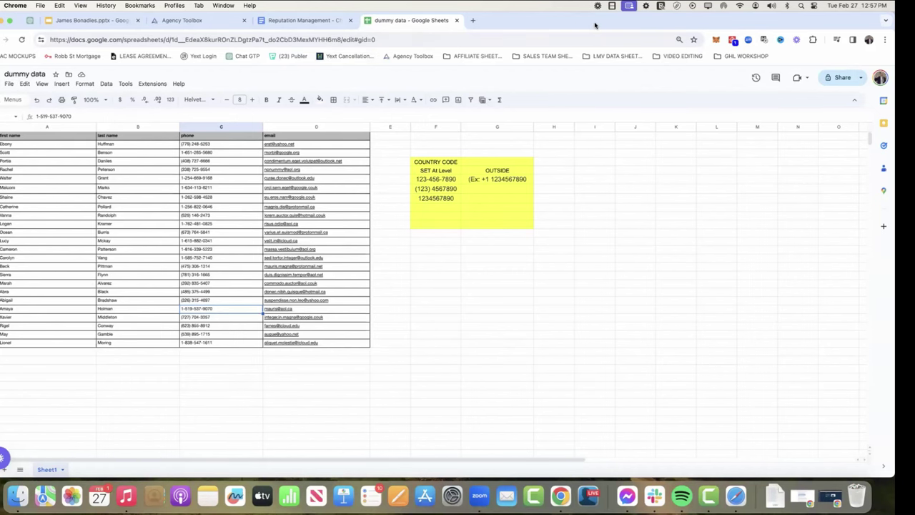
# Download the dummy data sheet as comma-separated values and open the downloaded file in Numbers
pyautogui.moveTo(594, 27); pyautogui.dragTo(575, 26)
pyautogui.click(8, 85)
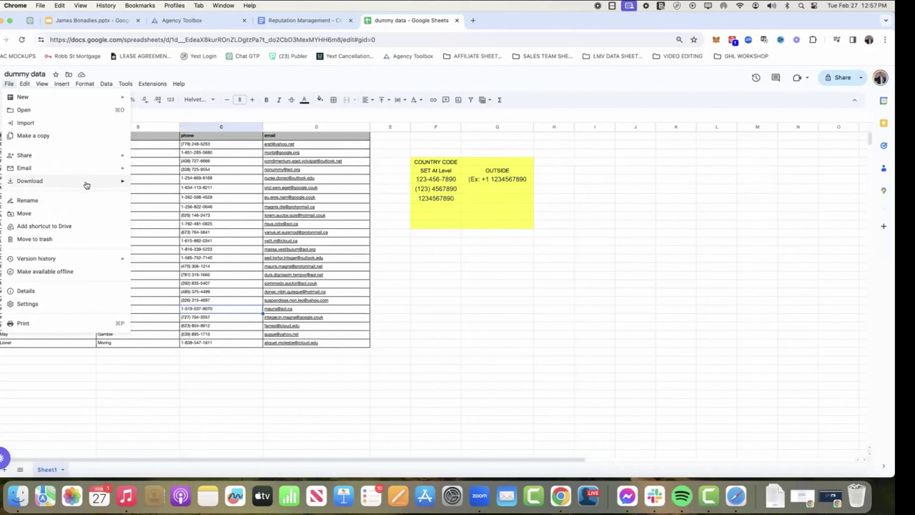
pyautogui.moveTo(84, 185)
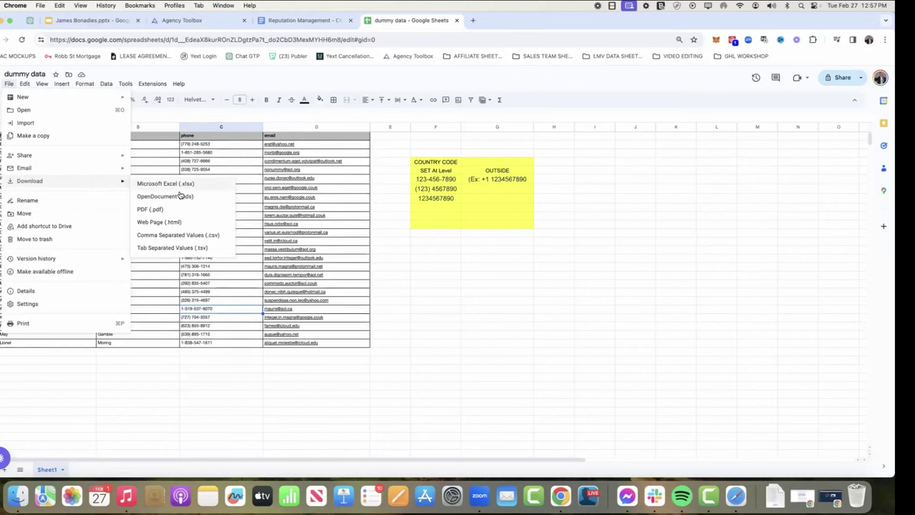
pyautogui.click(178, 235)
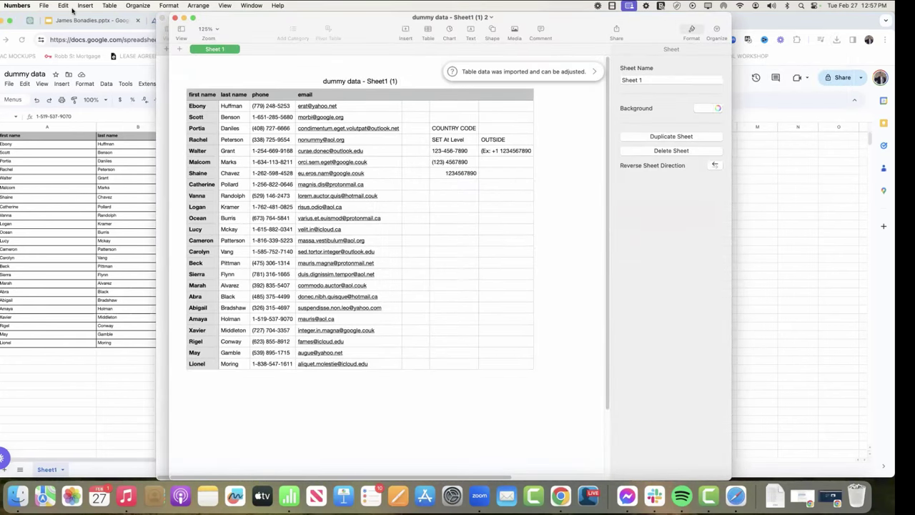
# Export the spreadsheet as CSV with Unicode (UTF-8) encoding to the Desktop as "dummy data - Sheet1 (1) 2"
pyautogui.click(44, 5)
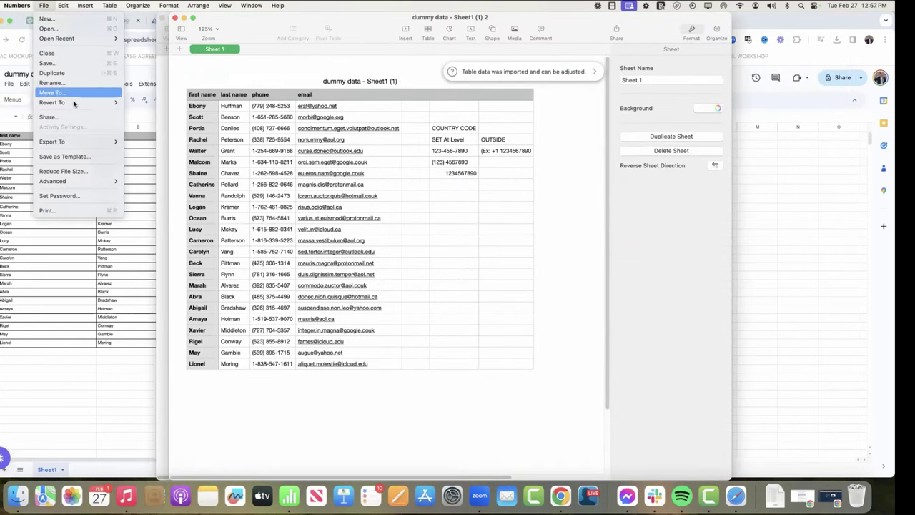
pyautogui.moveTo(73, 104)
pyautogui.moveTo(84, 143)
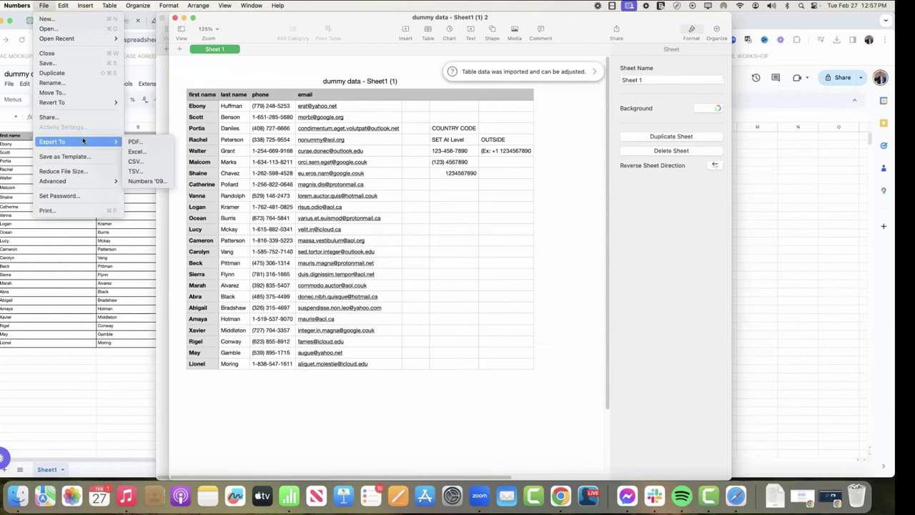
pyautogui.click(135, 161)
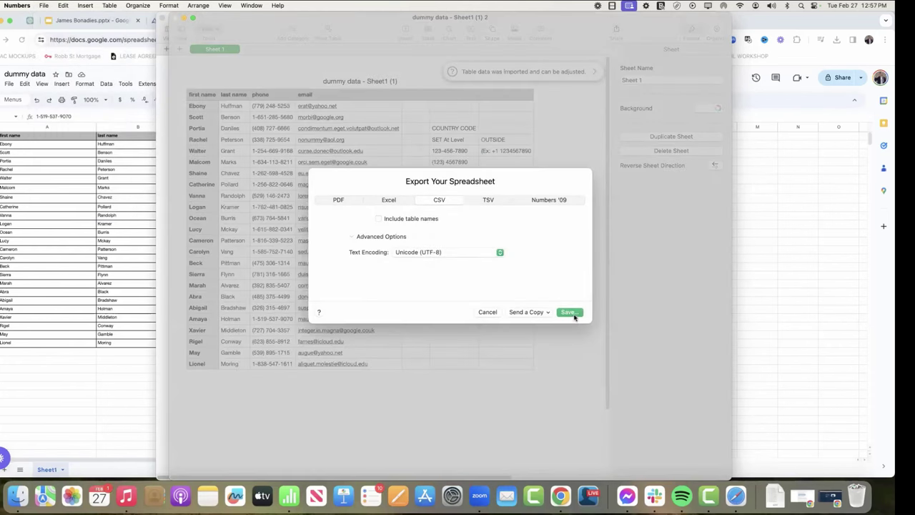
pyautogui.click(570, 313)
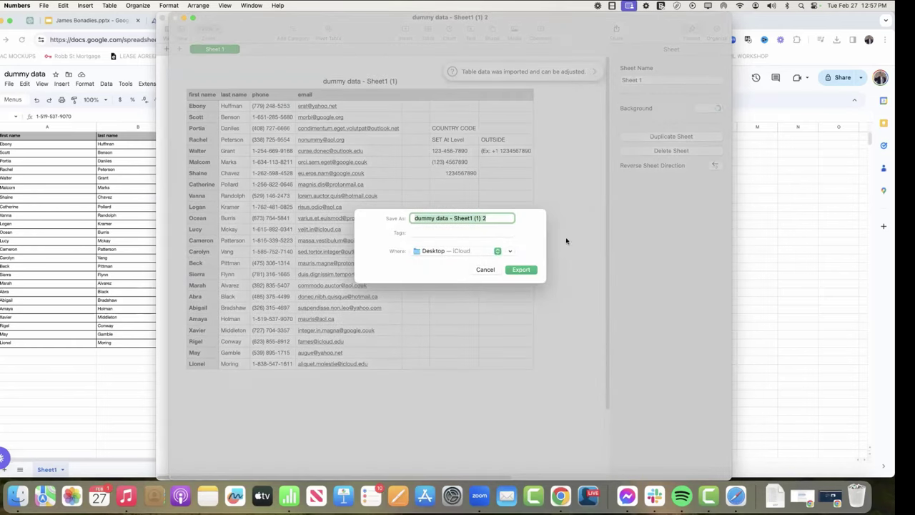
pyautogui.click(522, 269)
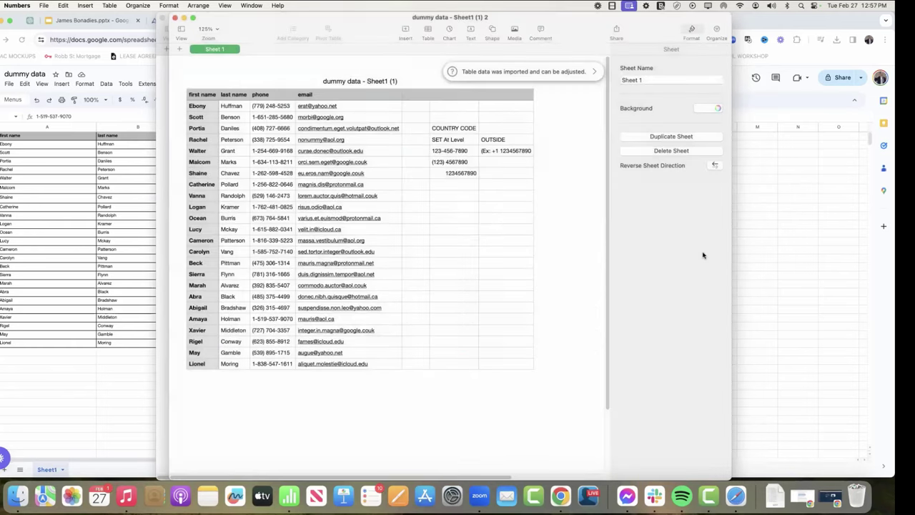
# Return to the Reputation Management checklist in Chrome and mark the BUILD LIST task as done
pyautogui.click(769, 268)
pyautogui.click(187, 23)
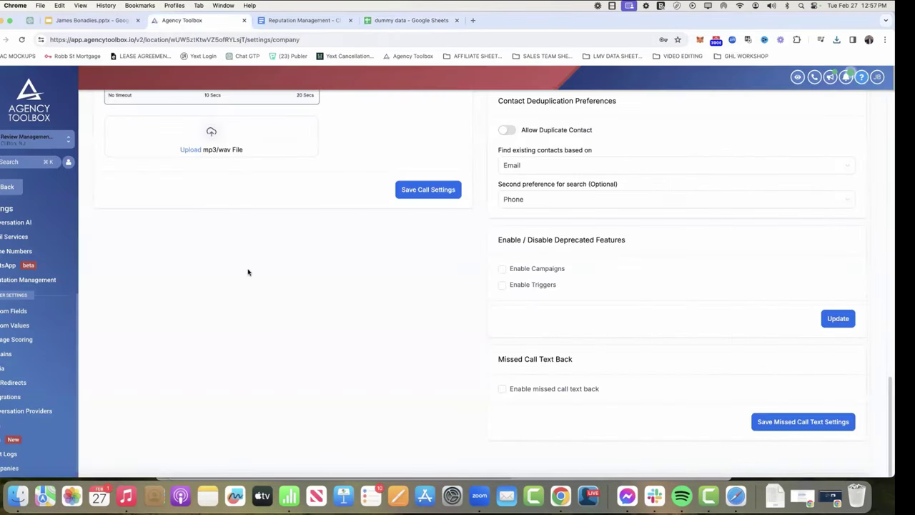
pyautogui.click(303, 20)
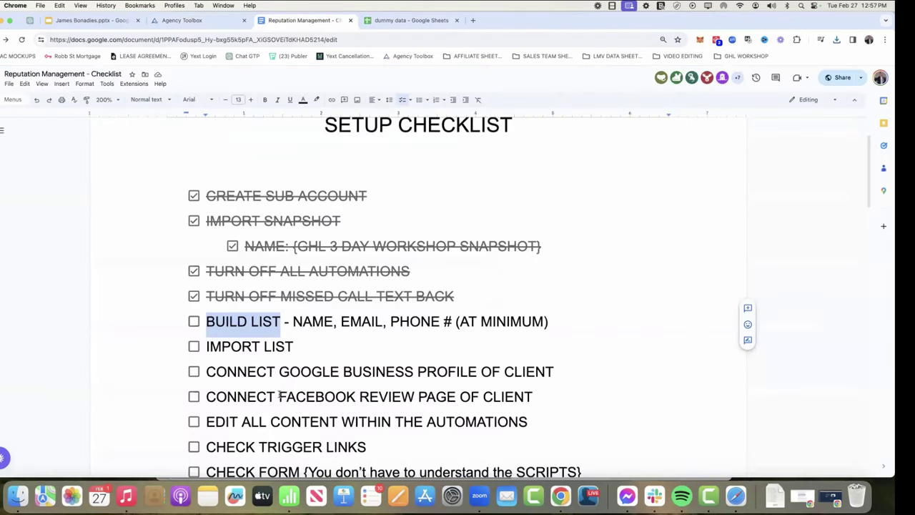
pyautogui.click(265, 321)
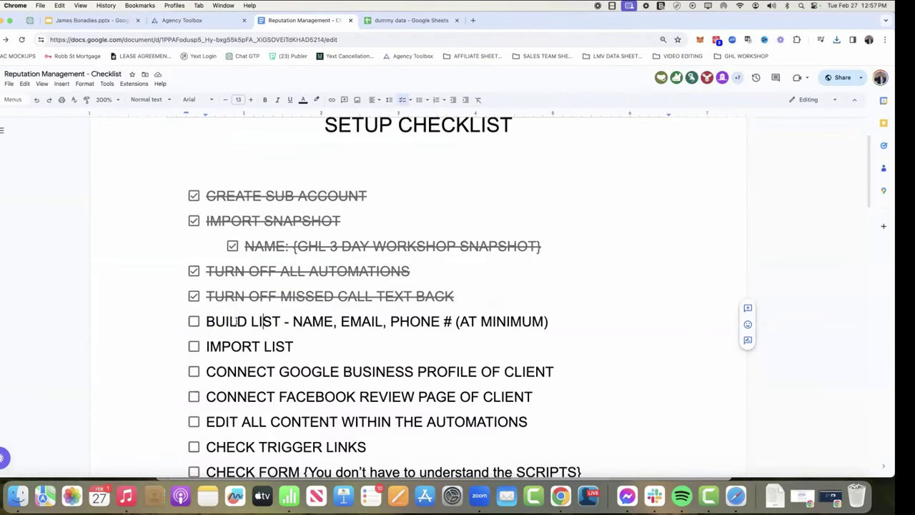
pyautogui.click(194, 321)
pyautogui.click(193, 346)
pyautogui.click(194, 346)
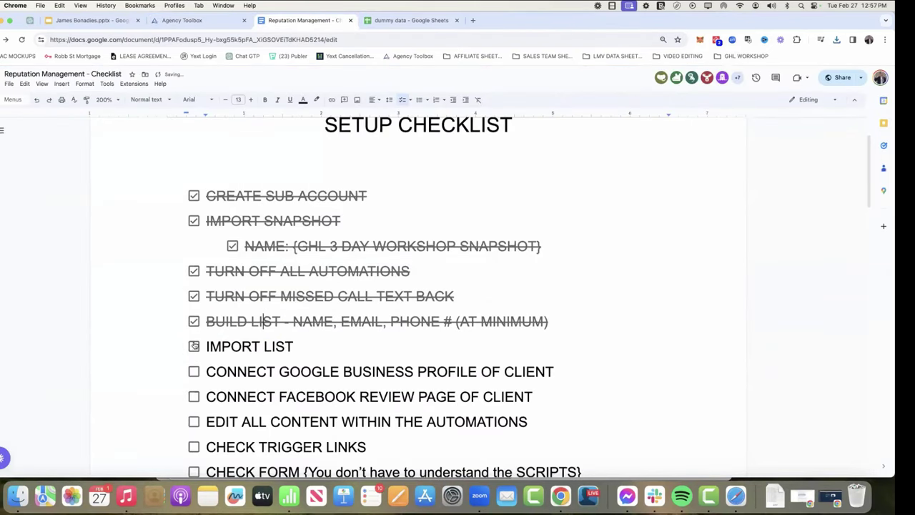
# Switch to the Agency Toolbox sub-account and delete all existing contacts from its contact list
pyautogui.click(200, 20)
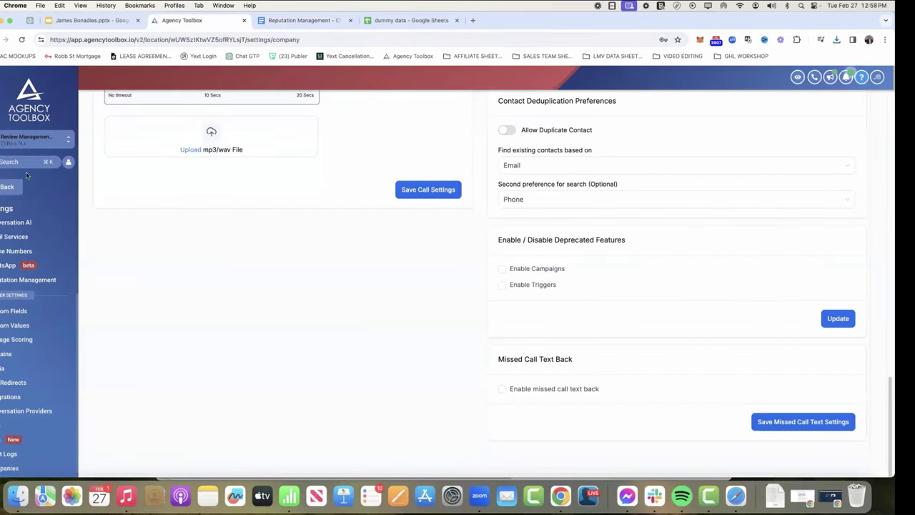
pyautogui.click(3, 186)
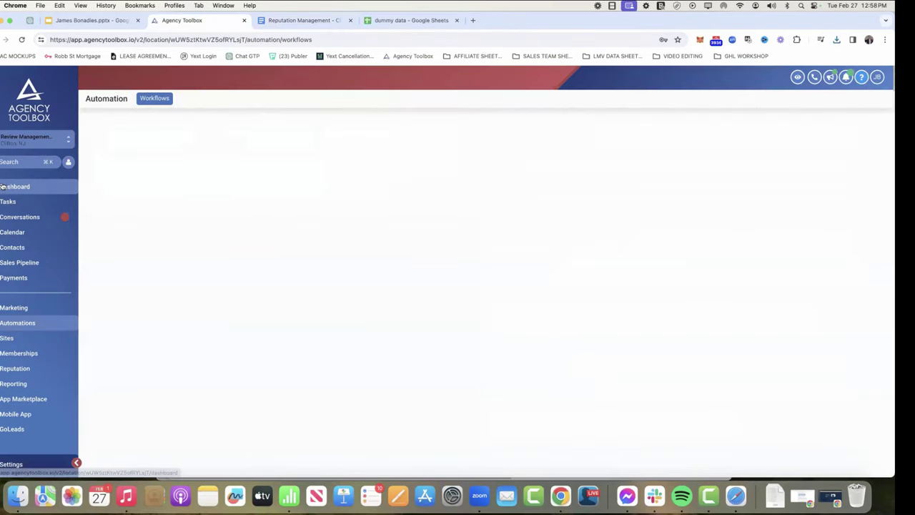
pyautogui.click(21, 250)
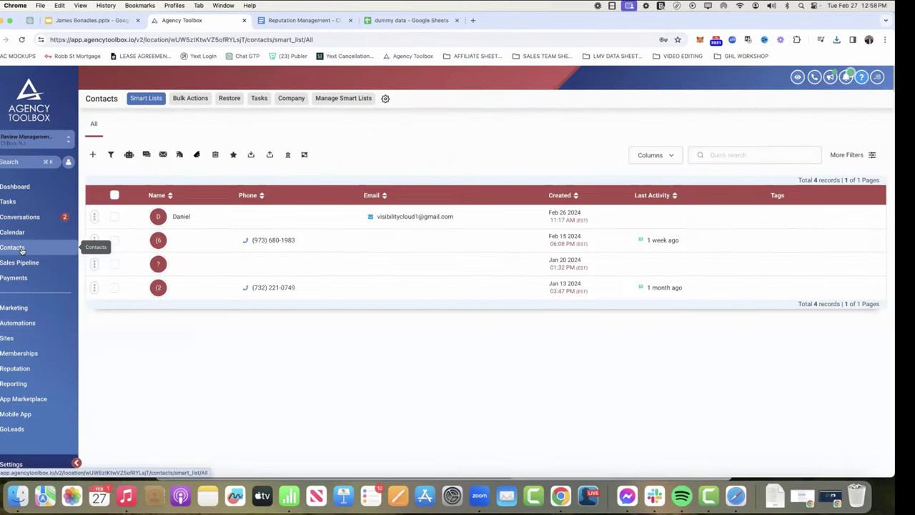
pyautogui.click(115, 195)
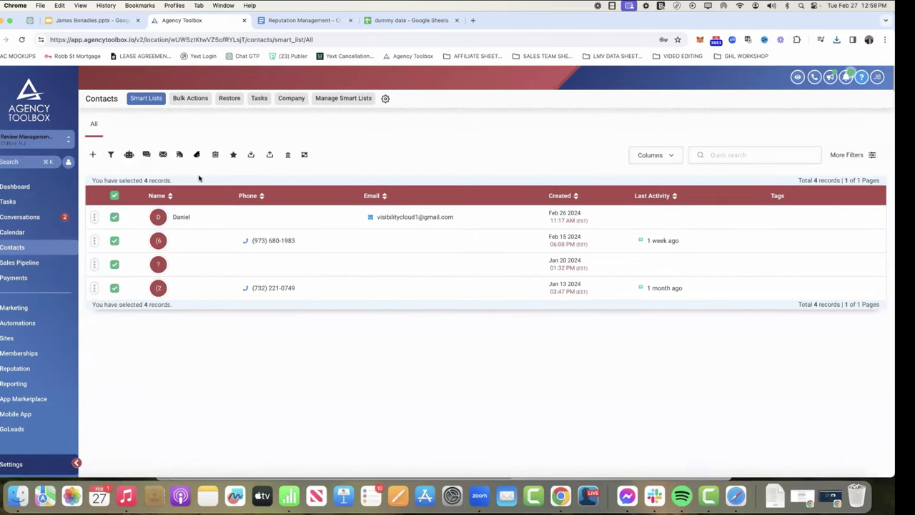
pyautogui.click(216, 156)
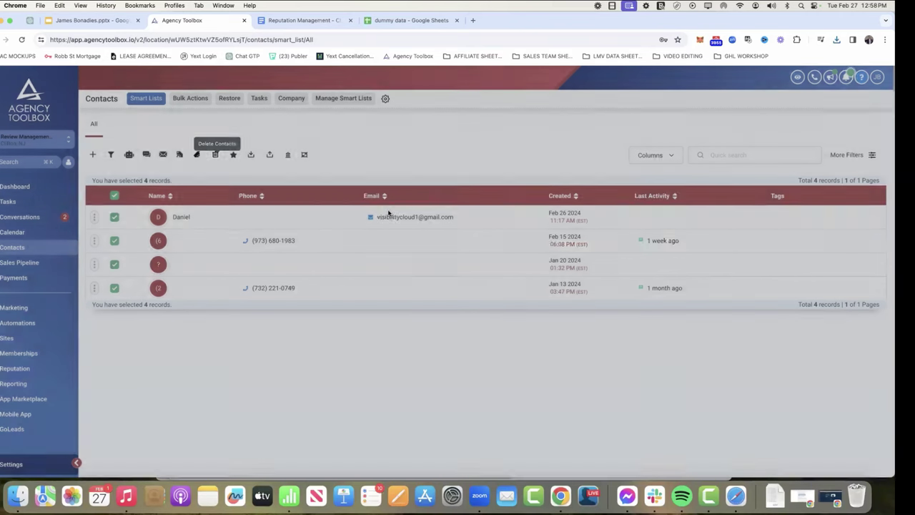
pyautogui.click(461, 189)
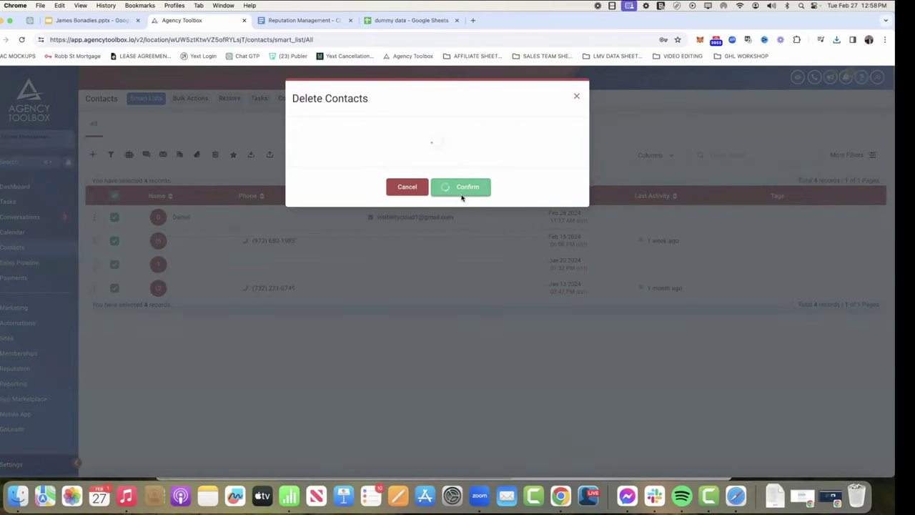
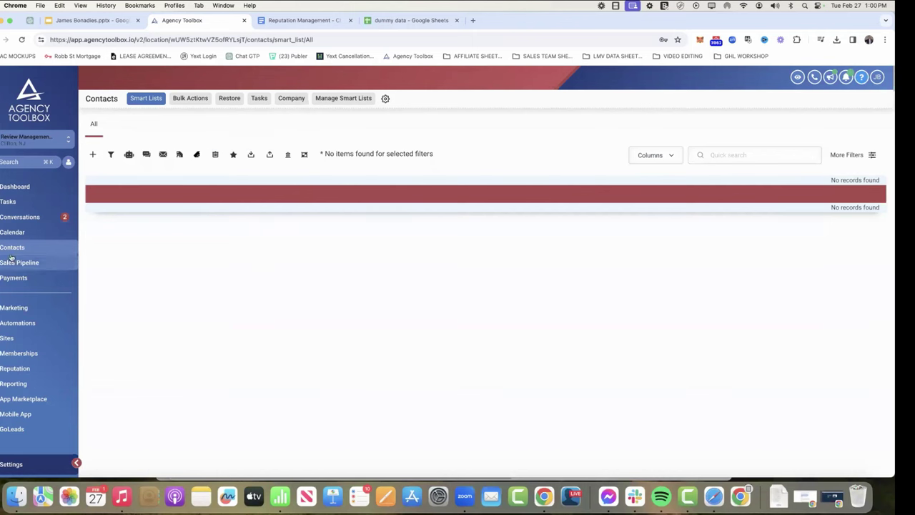
# Try to import contacts from "dummy data - Sheet1 (1) 2.csv", continuing as far as the column mapping
pyautogui.click(269, 154)
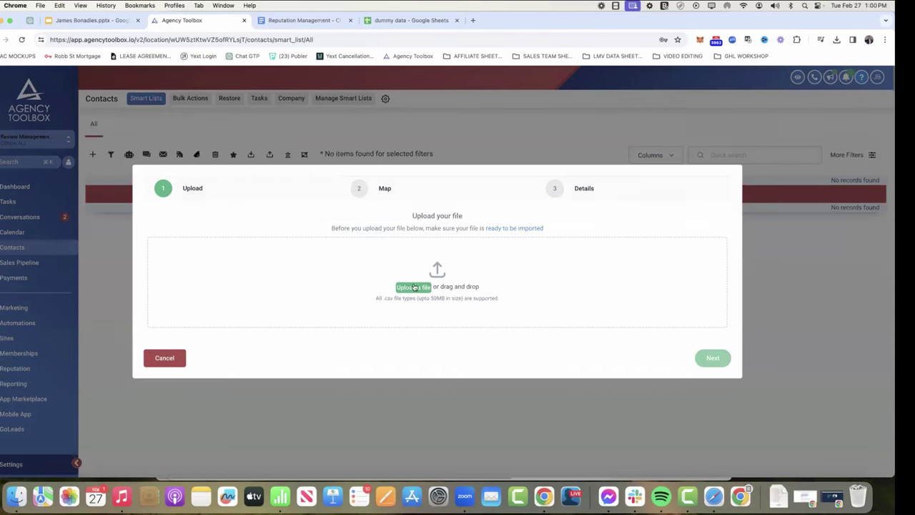
pyautogui.click(413, 287)
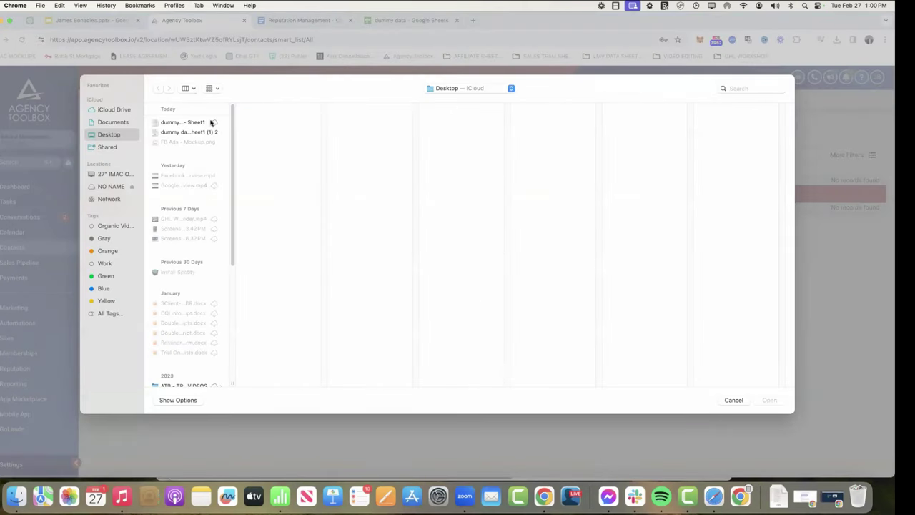
pyautogui.click(178, 133)
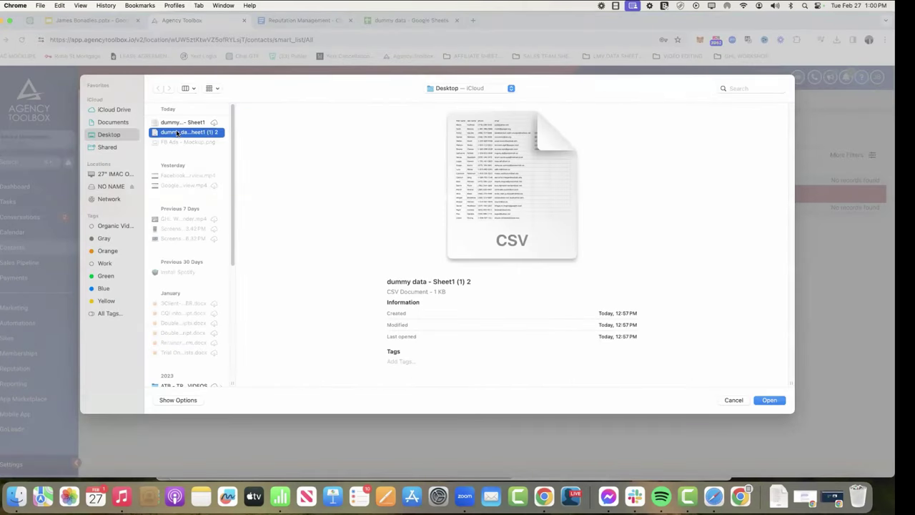
pyautogui.doubleClick(178, 133)
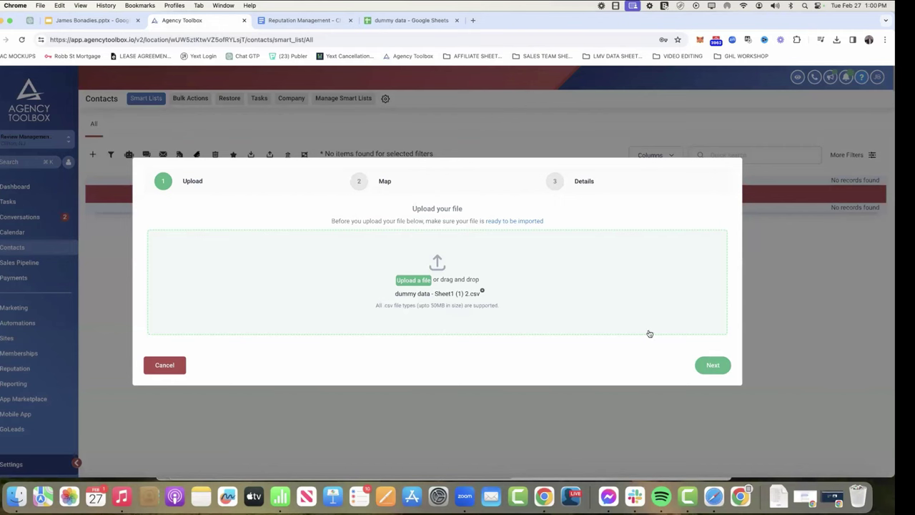
pyautogui.click(712, 367)
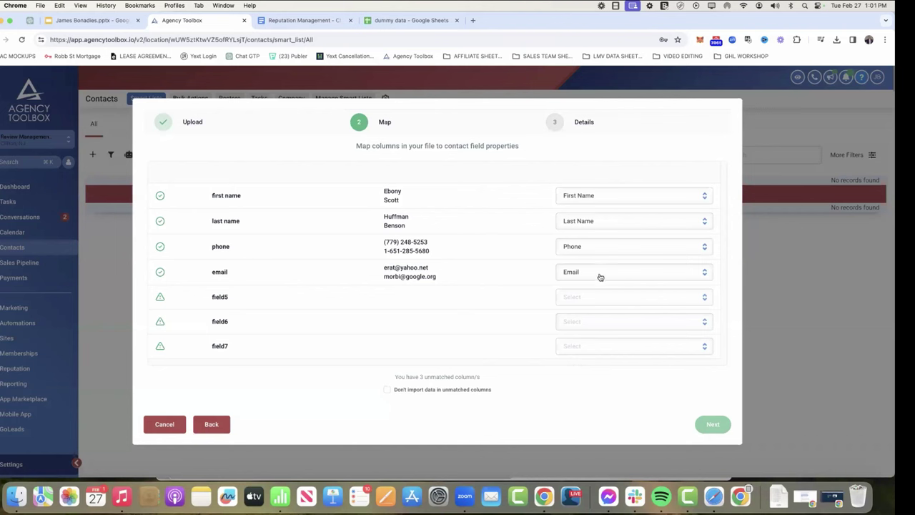
# Check the mapping choices for the unmatched field5 column and cancel the contact import
pyautogui.click(641, 298)
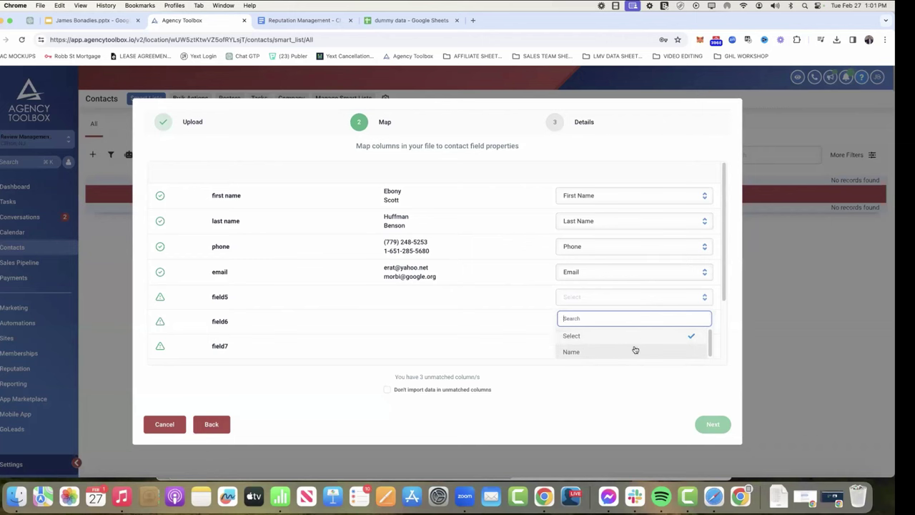
pyautogui.click(462, 316)
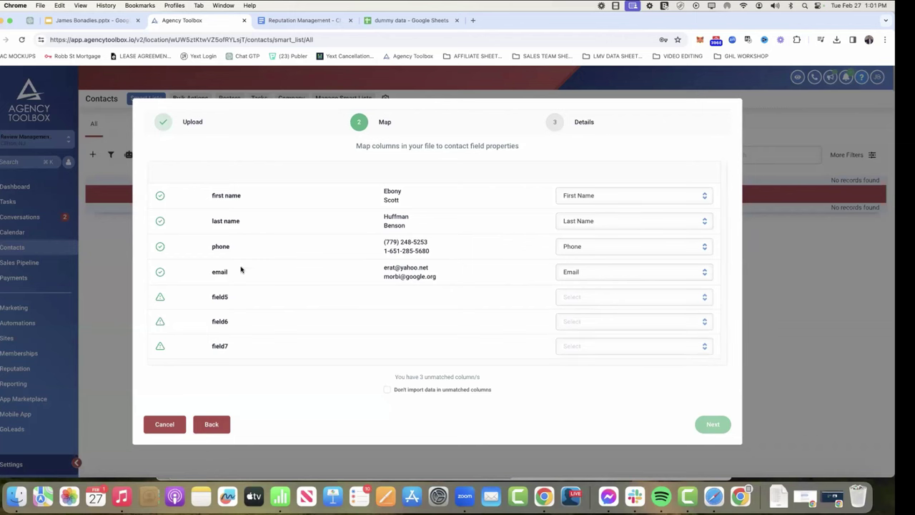
pyautogui.click(165, 424)
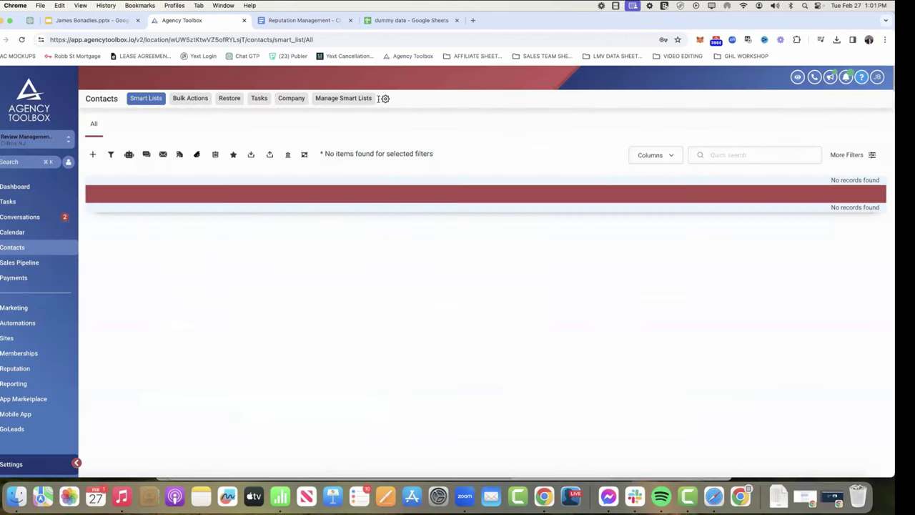
# Open "dummy data - Sheet1 (1) 2" from the desktop in Numbers and try to delete the extra columns beside the email column
pyautogui.moveTo(625, 25); pyautogui.dragTo(441, 25)
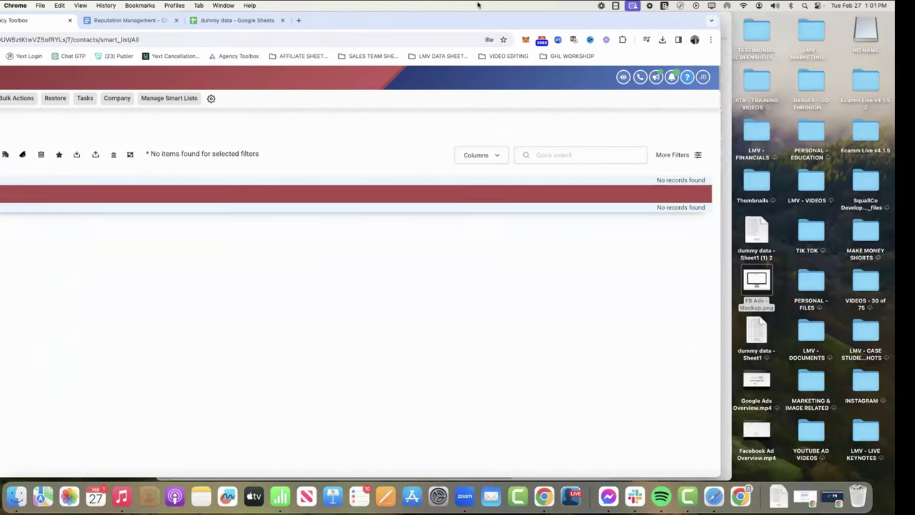
pyautogui.doubleClick(759, 235)
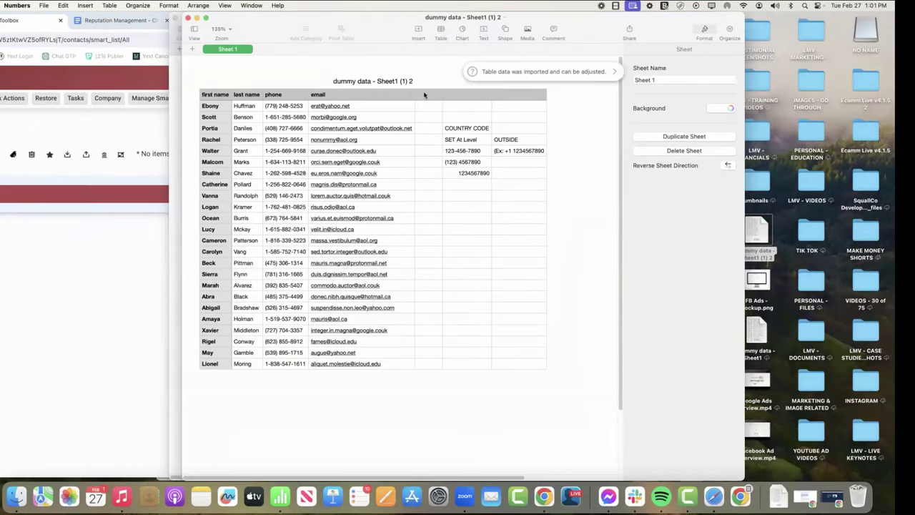
pyautogui.moveTo(426, 67); pyautogui.dragTo(516, 70)
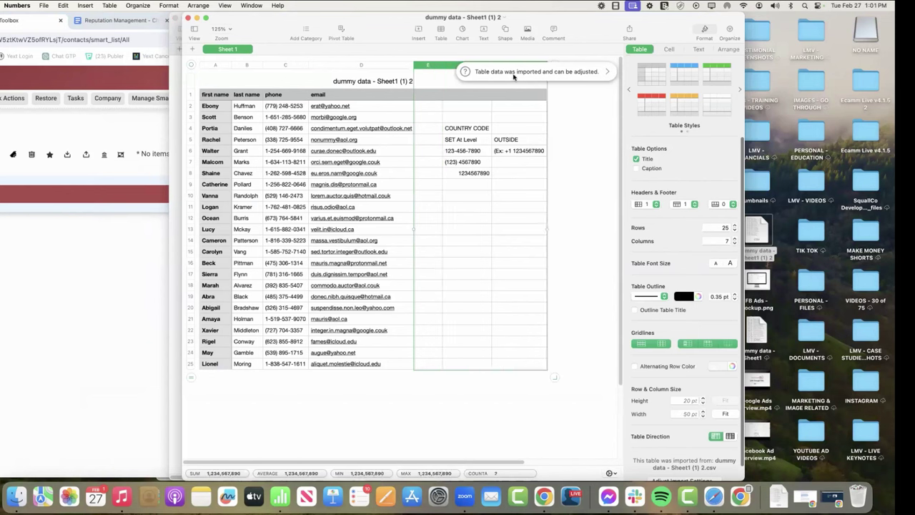
pyautogui.click(428, 67)
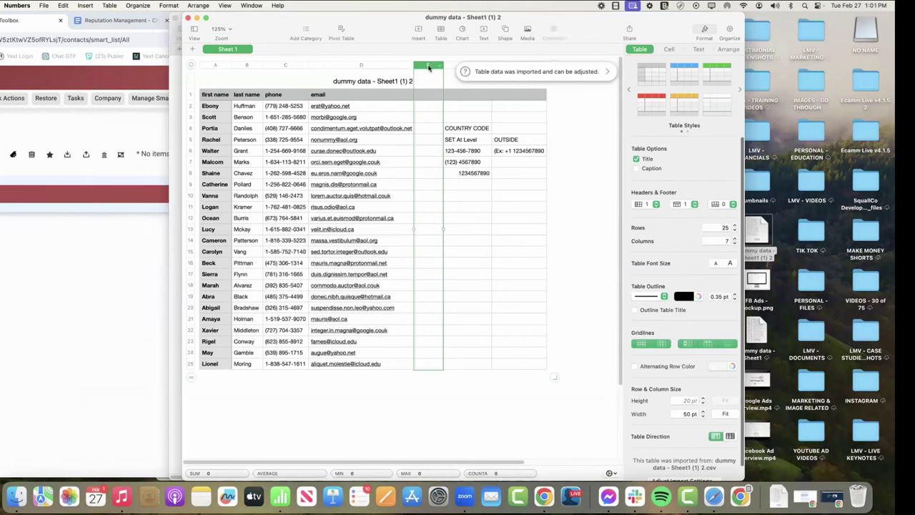
pyautogui.click(63, 6)
pyautogui.click(67, 102)
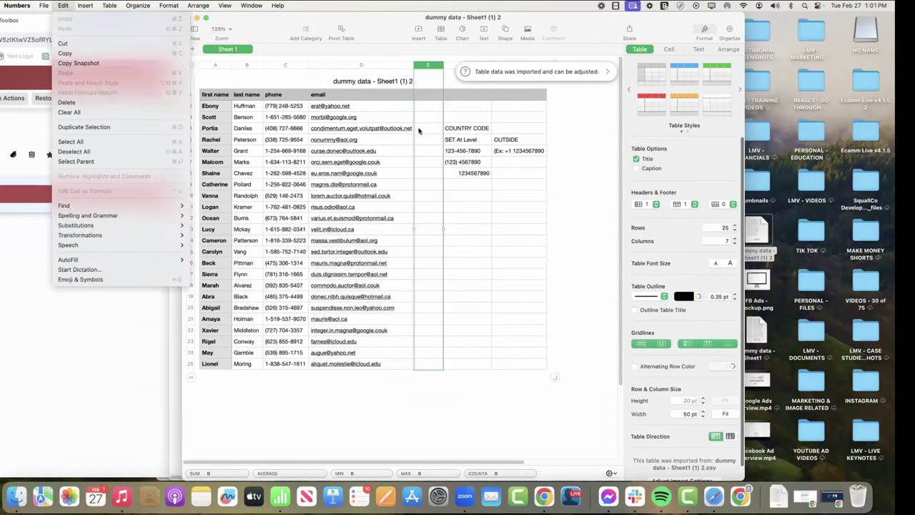
pyautogui.click(460, 66)
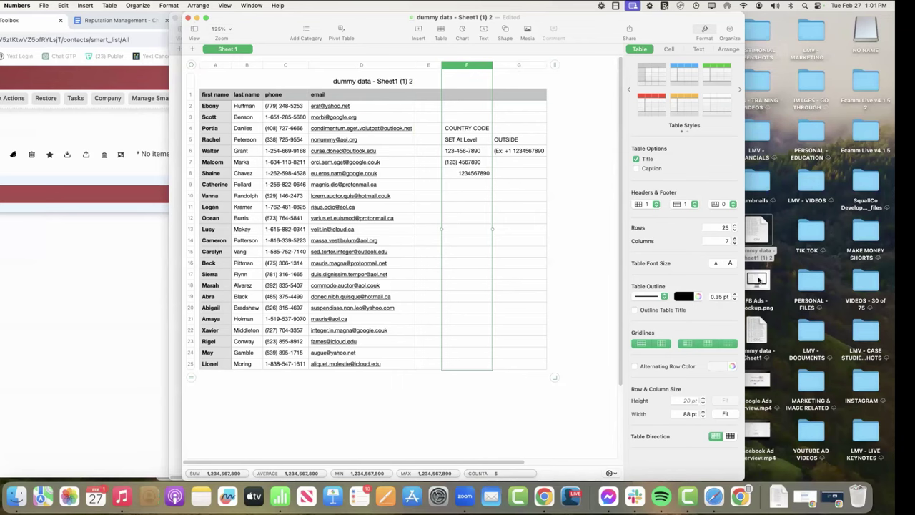
# Open "dummy data - Sheet1" from the desktop to check its columns for extra data, and close it again
pyautogui.doubleClick(723, 19)
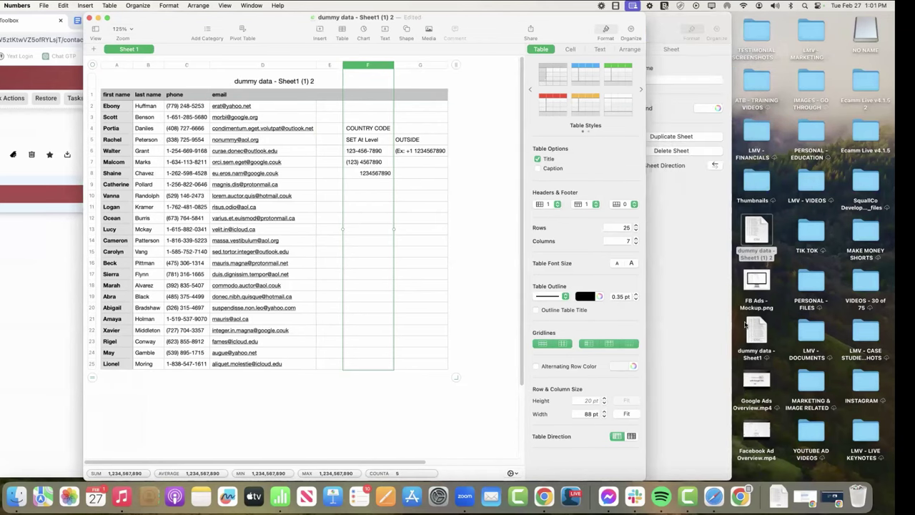
pyautogui.click(757, 326)
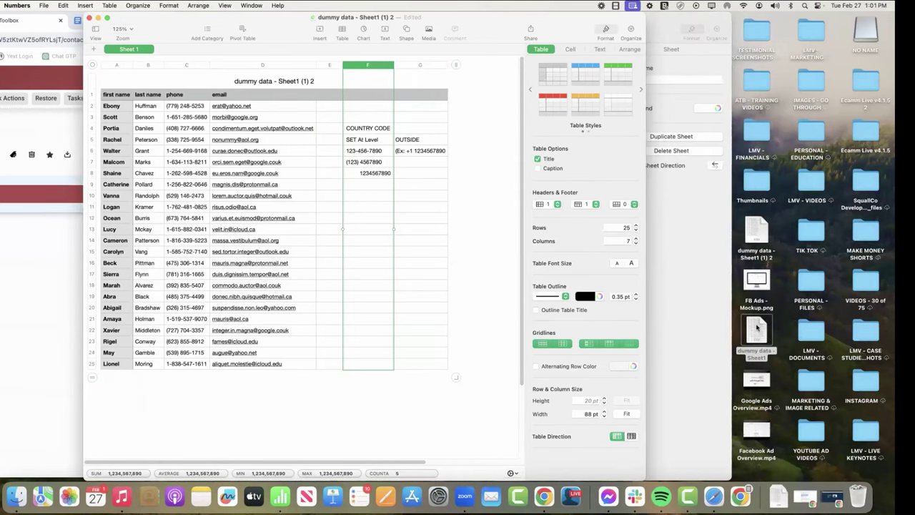
pyautogui.doubleClick(756, 327)
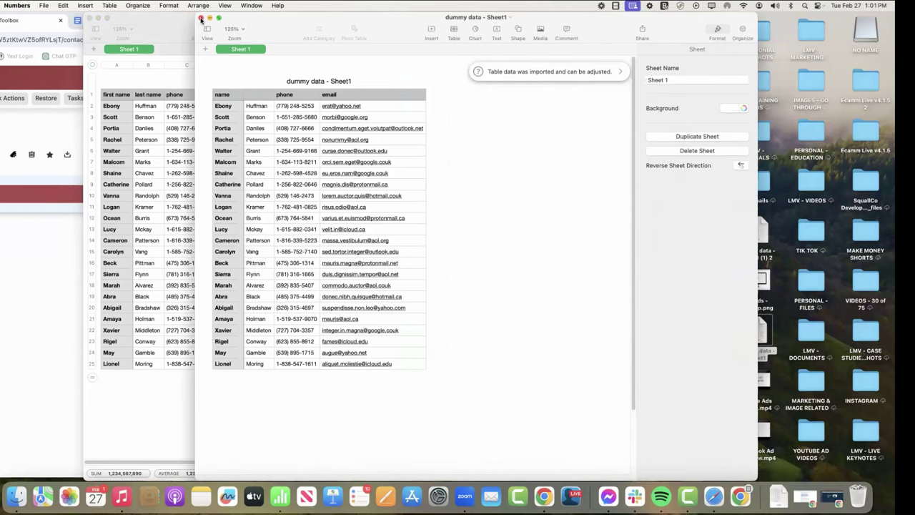
pyautogui.click(200, 18)
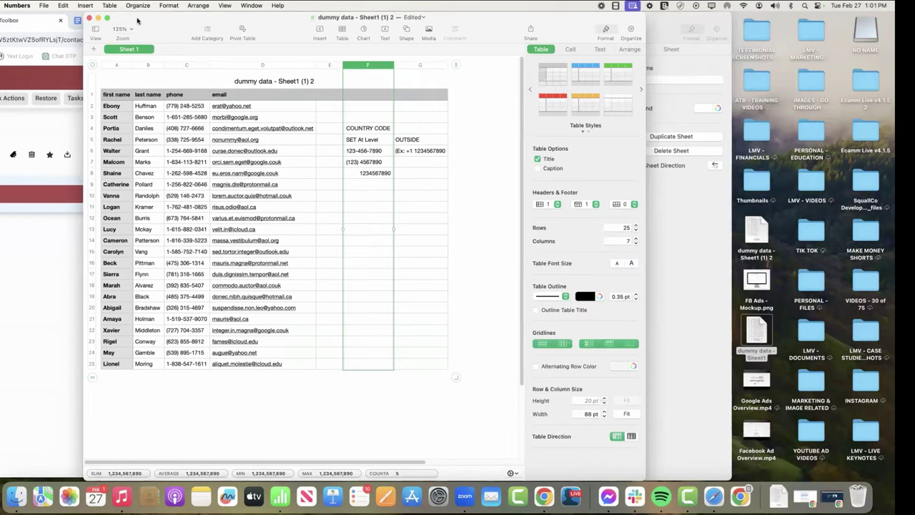
# Close the remaining "dummy data - Sheet1 (1) 2" spreadsheet windows in Numbers without keeping the edits
pyautogui.press('super+w')
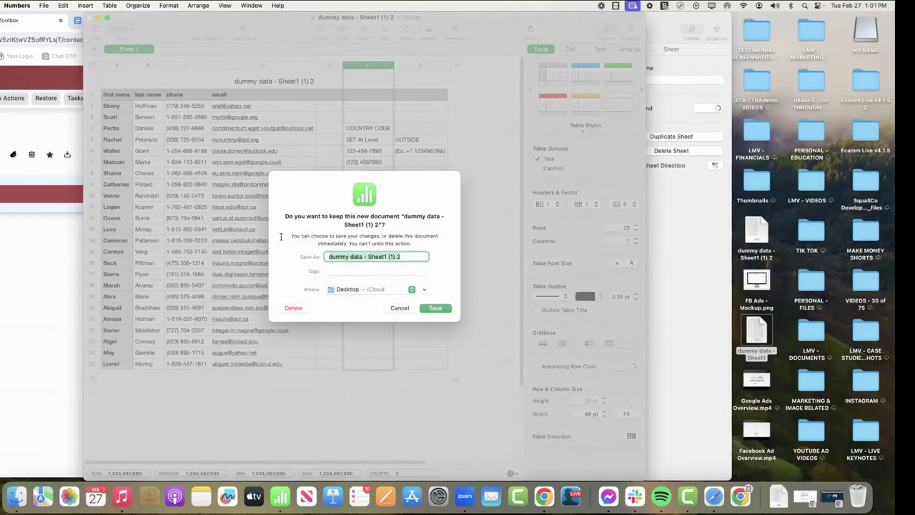
pyautogui.press('Escape')
pyautogui.press('super+w')
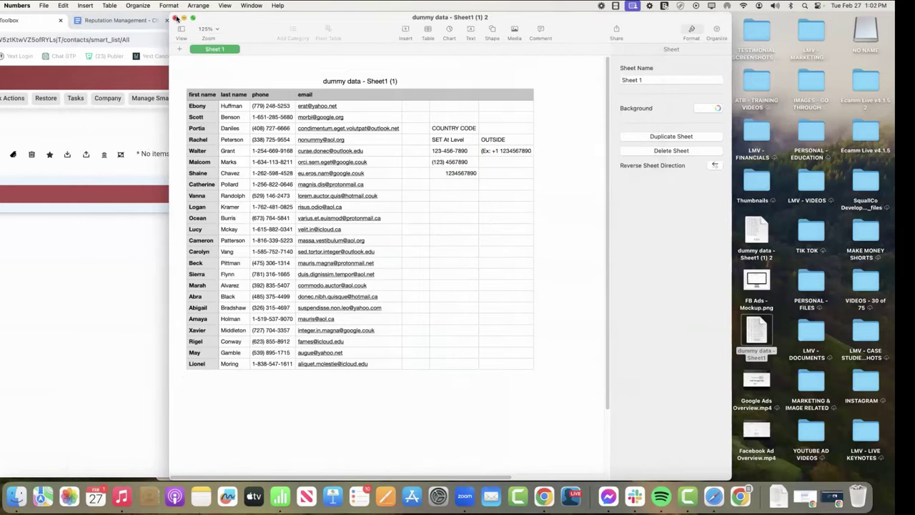
pyautogui.click(175, 17)
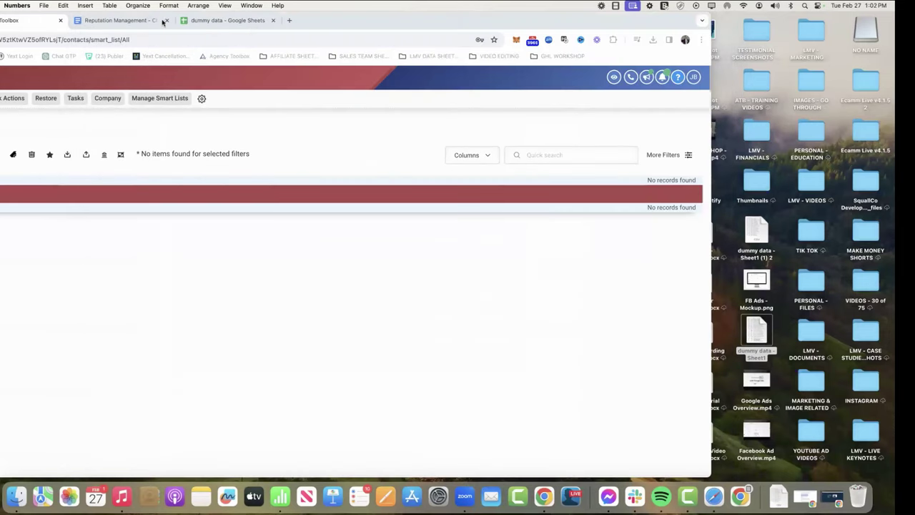
# Return to the Agency Toolbox contacts in Chrome and start an import with "dummy data - Sheet1.csv", continuing to the column mapping
pyautogui.moveTo(759, 235); pyautogui.dragTo(861, 501)
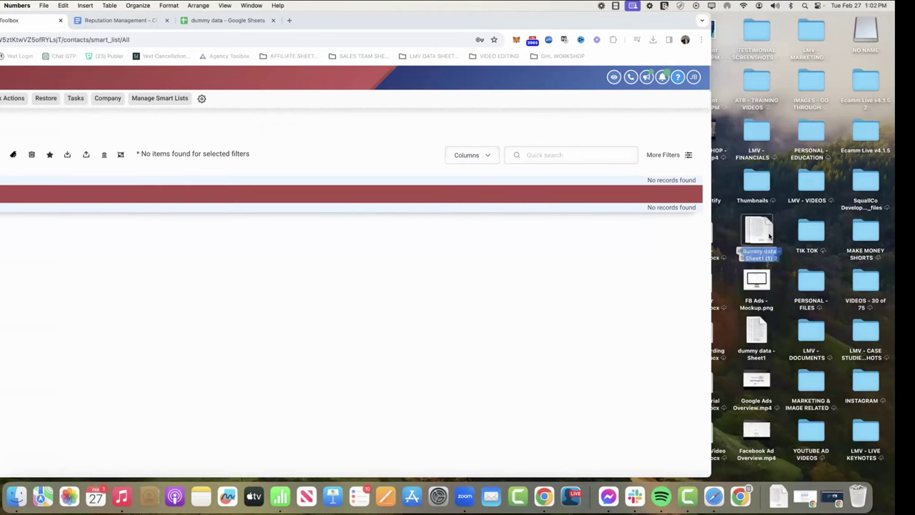
pyautogui.moveTo(615, 21); pyautogui.dragTo(793, 6)
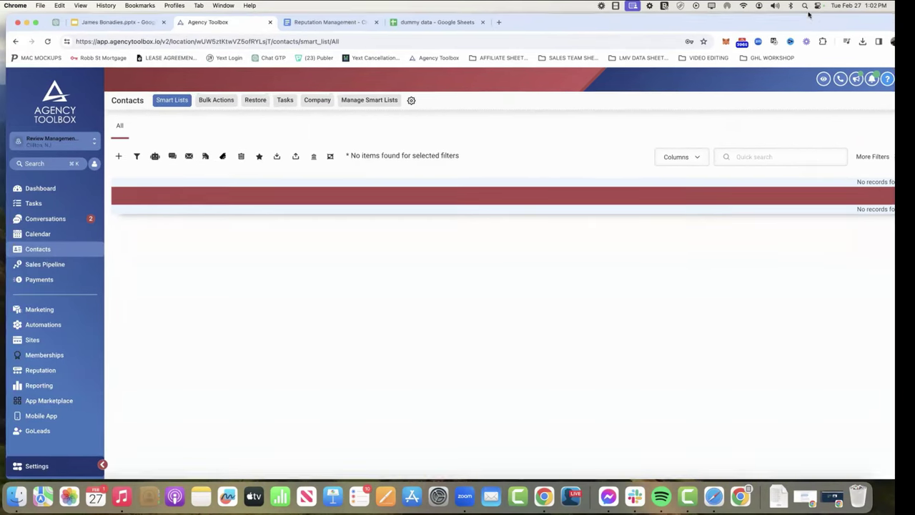
pyautogui.click(422, 20)
pyautogui.click(197, 24)
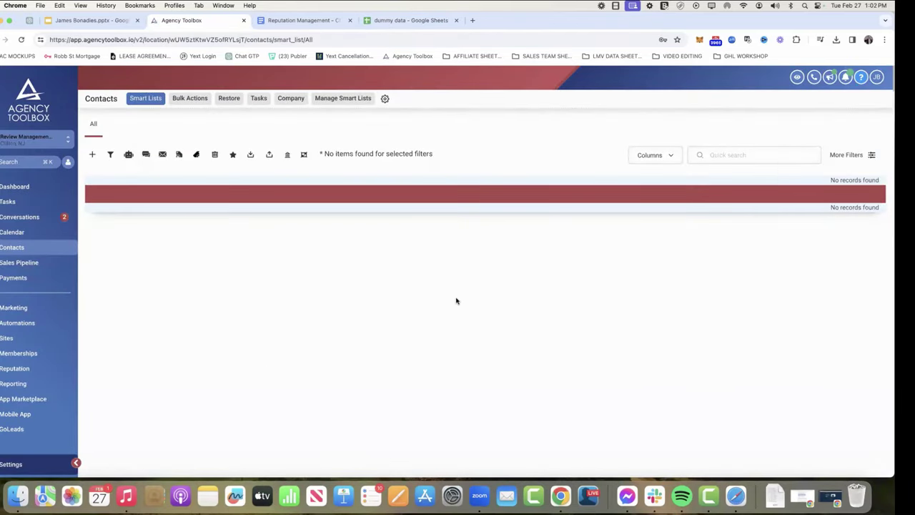
pyautogui.click(269, 155)
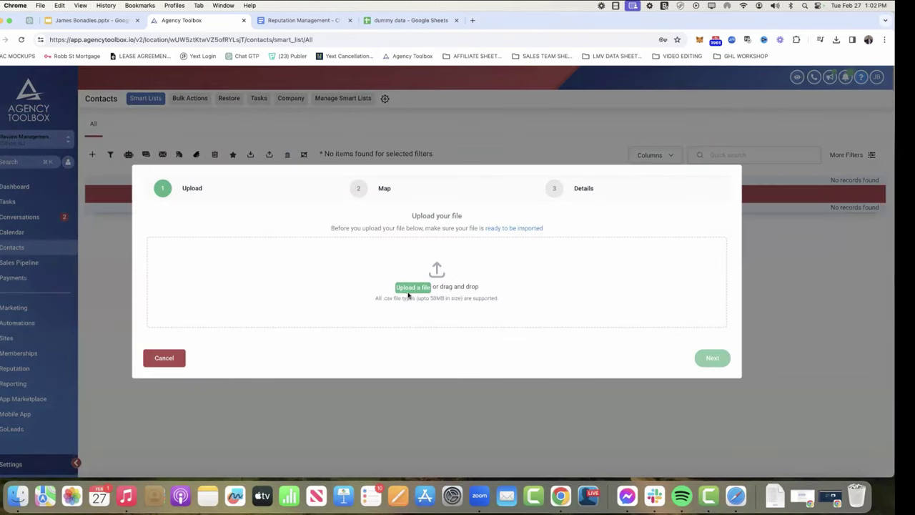
pyautogui.click(409, 291)
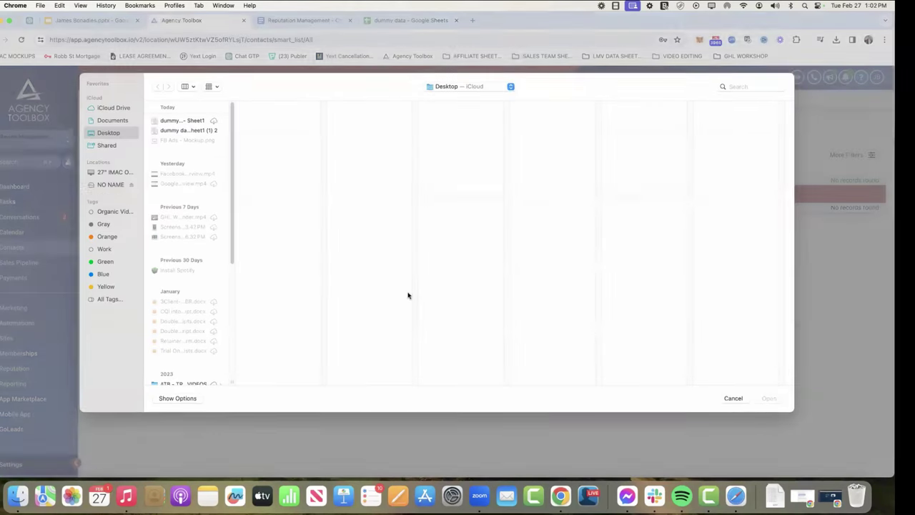
pyautogui.click(200, 122)
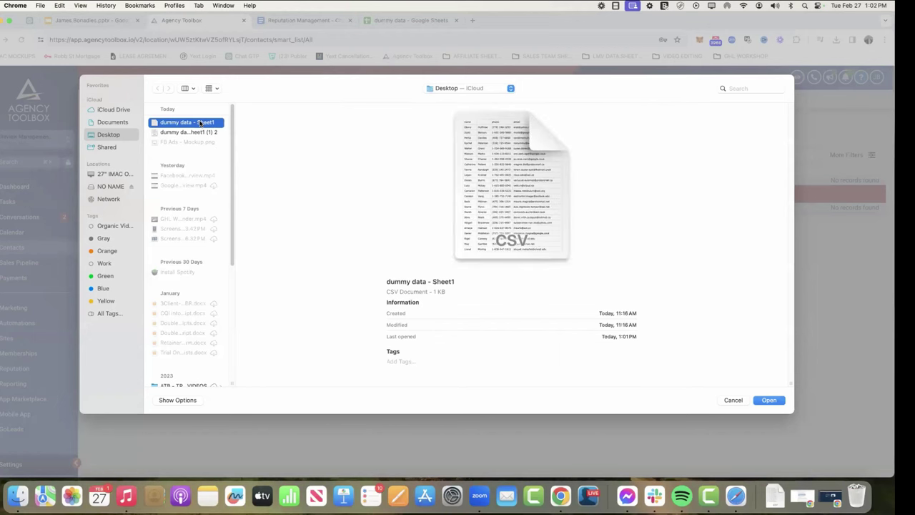
pyautogui.press('Return')
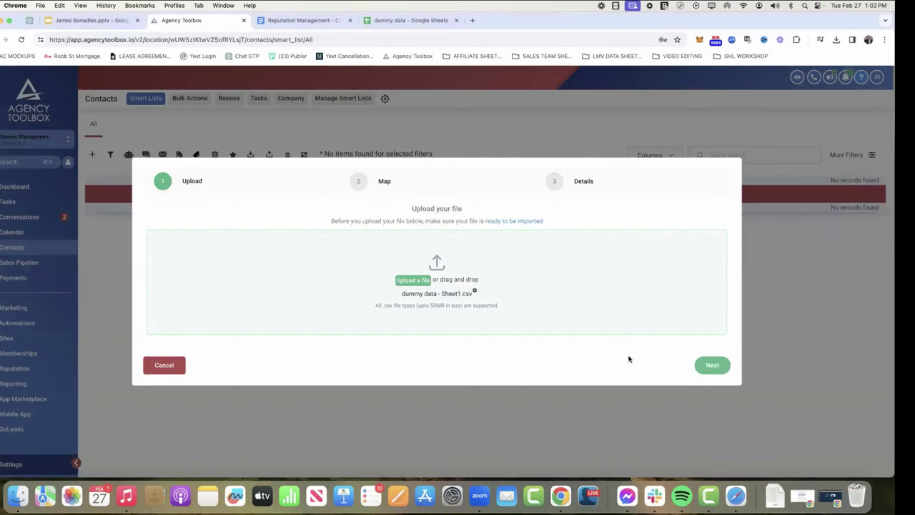
pyautogui.click(712, 367)
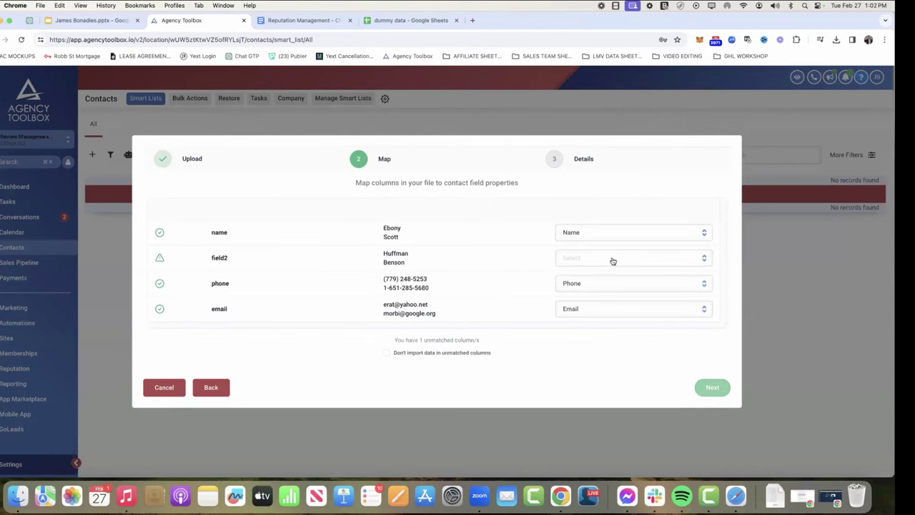
# Map the unmatched field2 column of the import file to Last Name
pyautogui.click(613, 257)
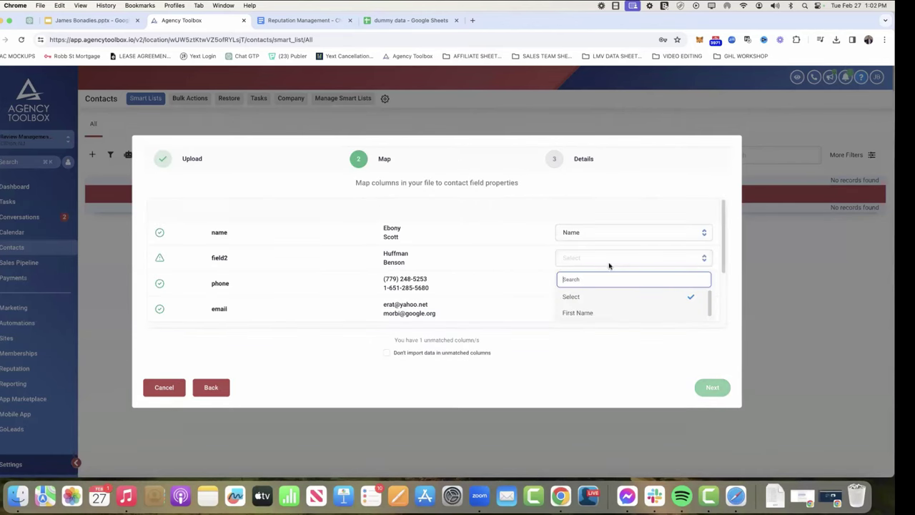
pyautogui.scroll(-2, 605, 303)
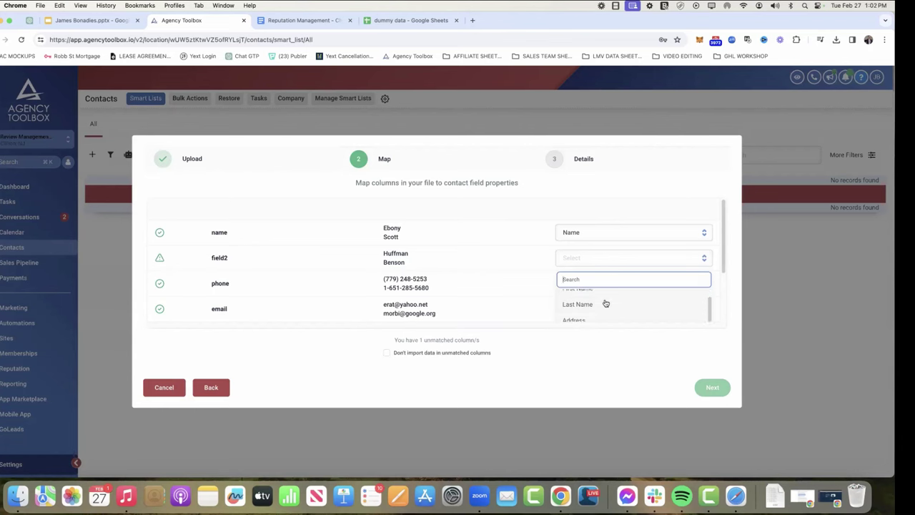
pyautogui.click(605, 304)
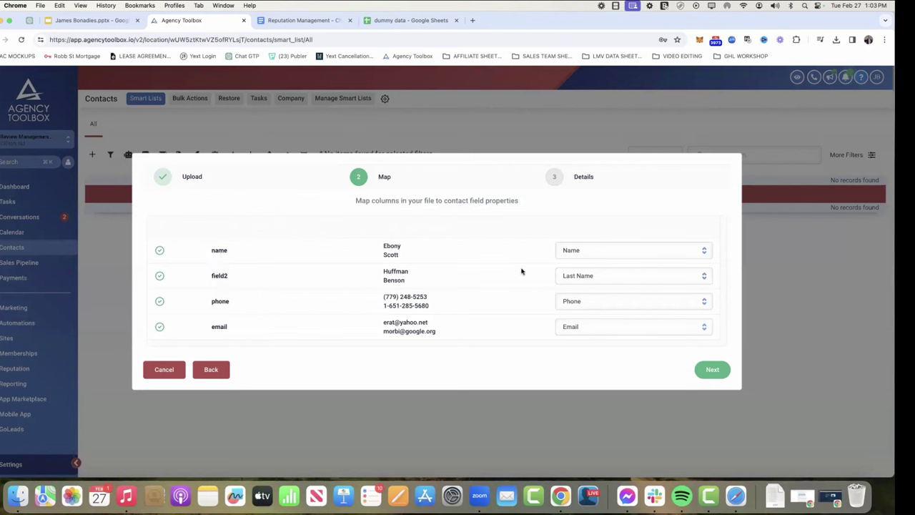
# Review the mapped columns and their sample values, especially the format of the phone numbers
pyautogui.doubleClick(220, 301)
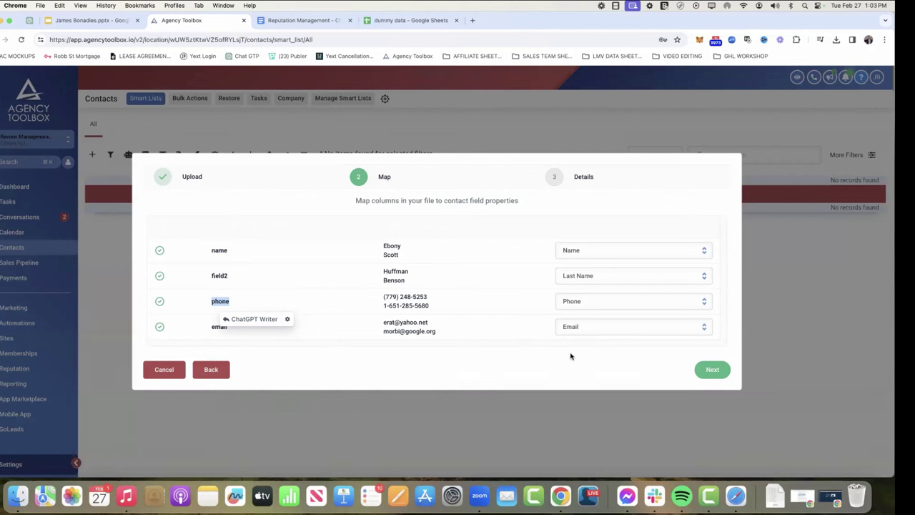
pyautogui.moveTo(378, 243); pyautogui.dragTo(433, 327)
pyautogui.click(440, 309)
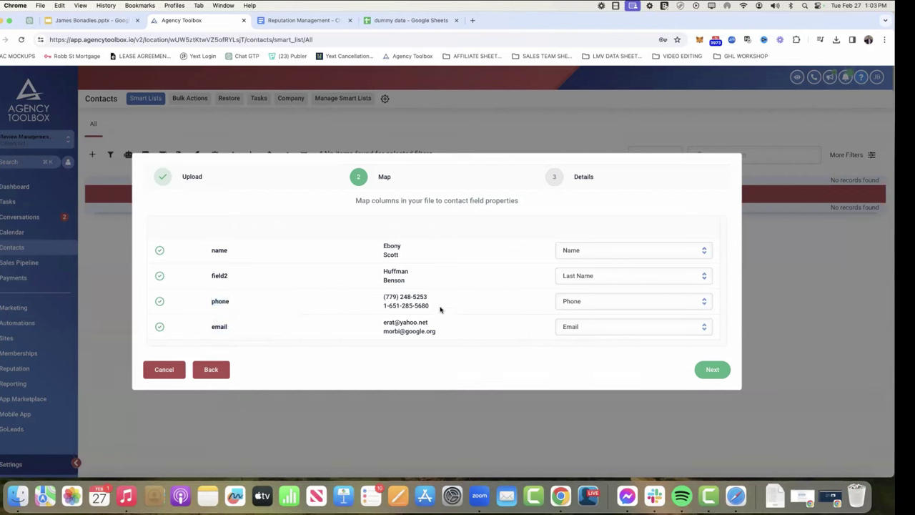
pyautogui.moveTo(382, 293); pyautogui.dragTo(428, 306)
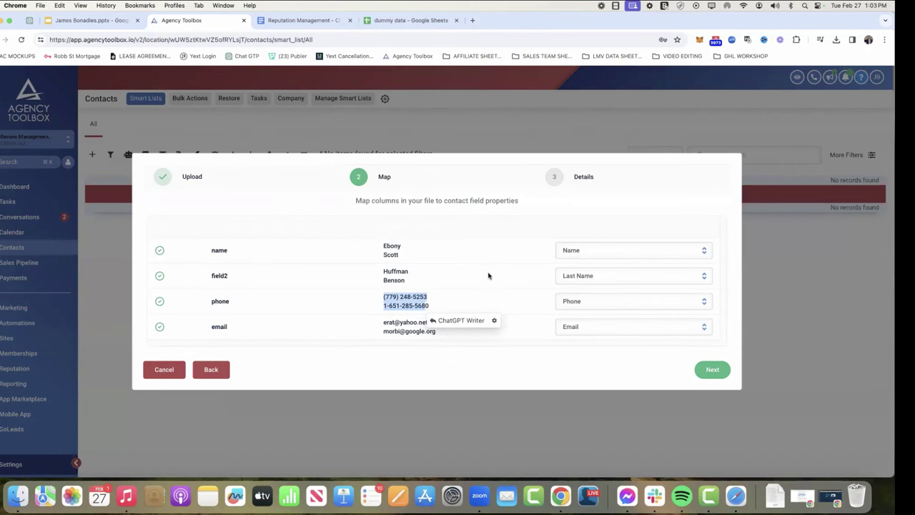
pyautogui.click(535, 316)
# Continue to the final import details, replace the default import name with "Past List", and submit the import
pyautogui.click(712, 371)
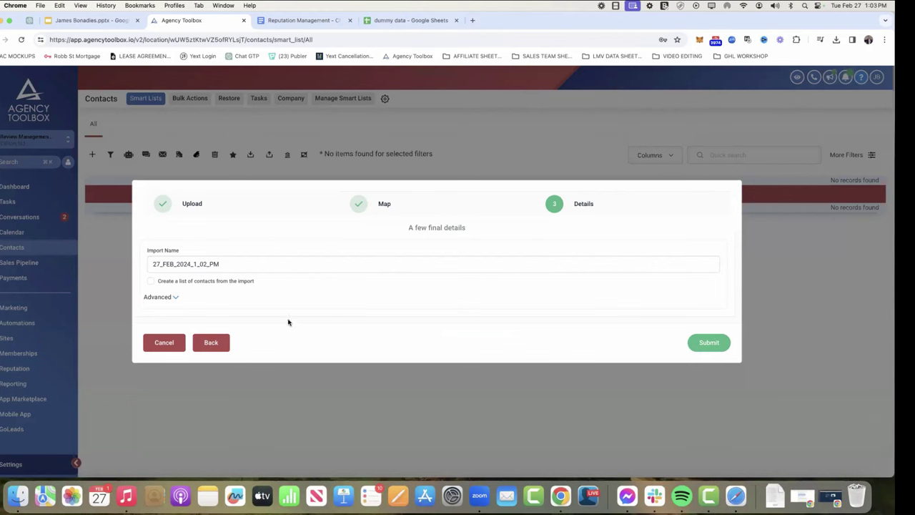
pyautogui.doubleClick(218, 264)
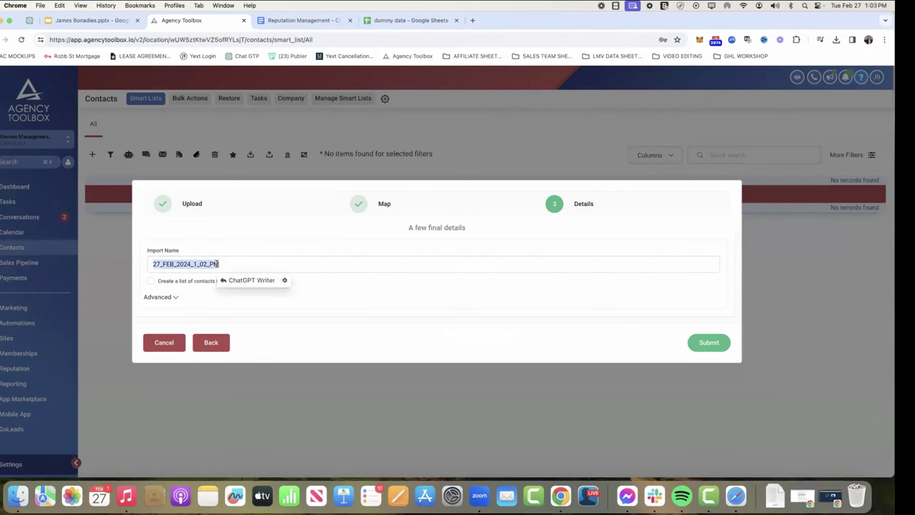
pyautogui.press('BackSpace')
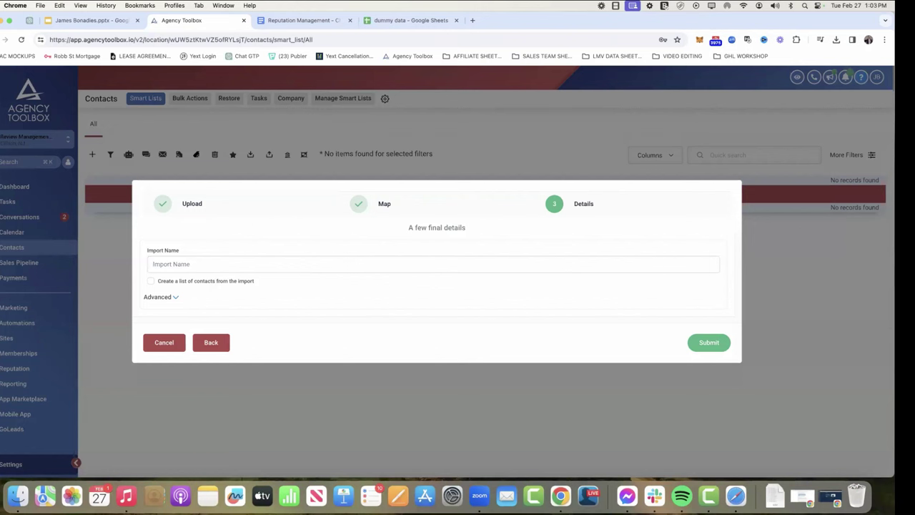
pyautogui.write('Lcien')
pyautogui.press('BackSpace')
pyautogui.press('BackSpace')
pyautogui.write('Past List')
pyautogui.click(708, 344)
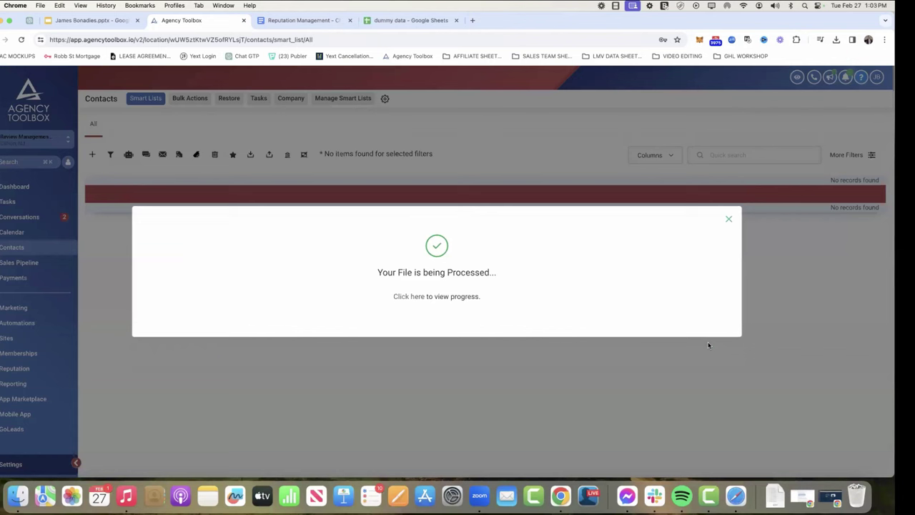
pyautogui.click(729, 220)
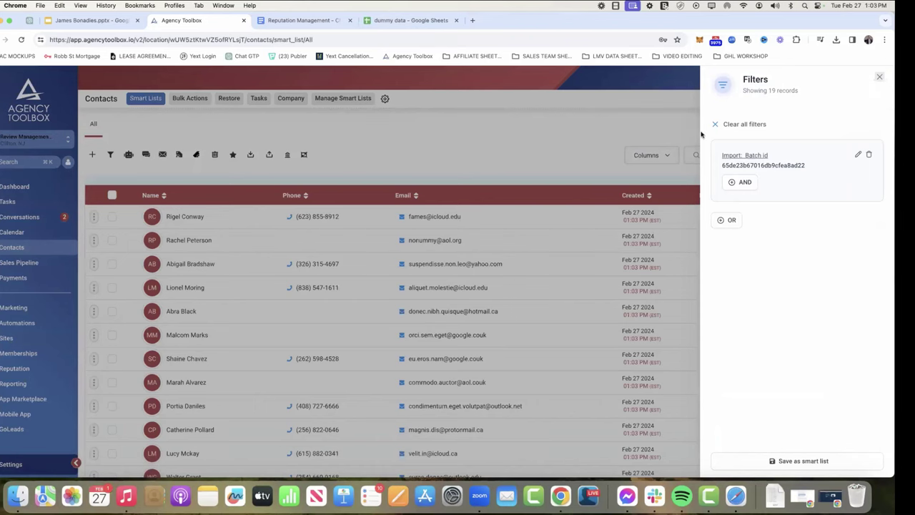
# Close the filters and look through the names, phones and emails of the imported contacts
pyautogui.click(879, 77)
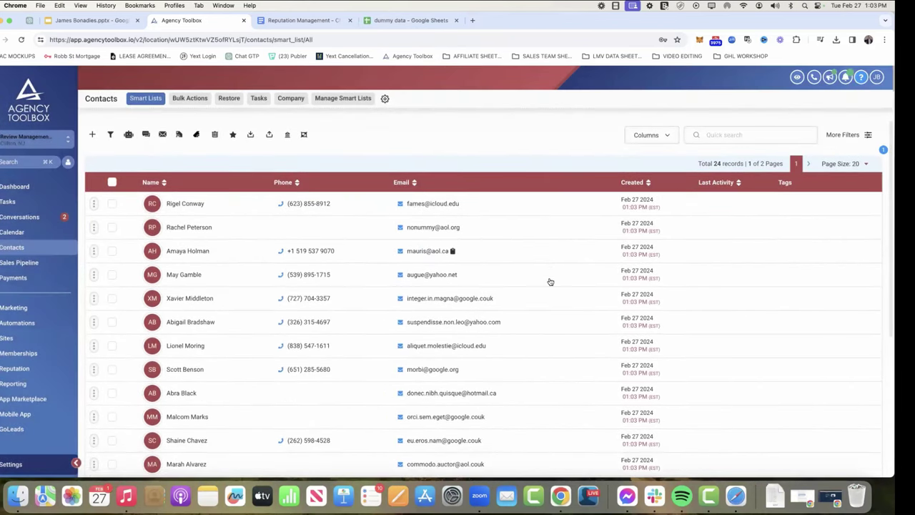
pyautogui.scroll(-3, 548, 282)
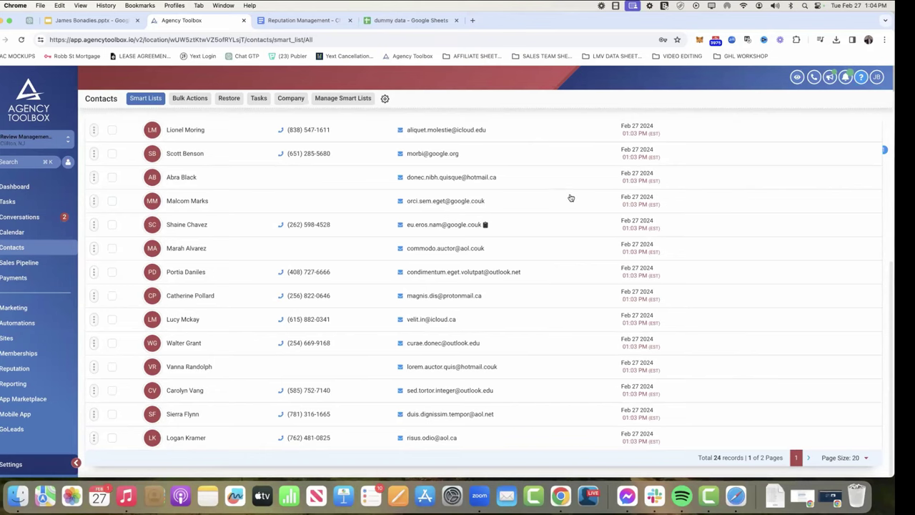
pyautogui.scroll(1, 573, 210)
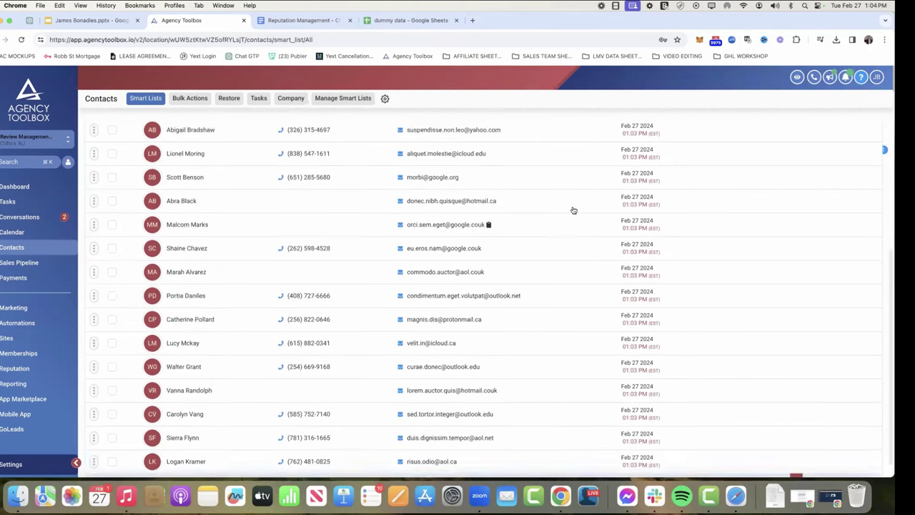
# Check the dummy data sheet for the name and phone number of a contact imported without a phone
pyautogui.scroll(5, 574, 211)
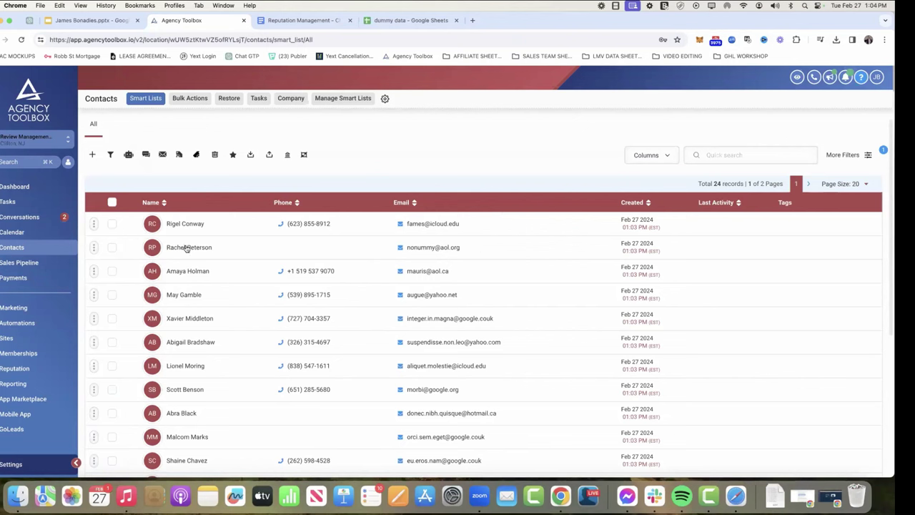
pyautogui.click(417, 20)
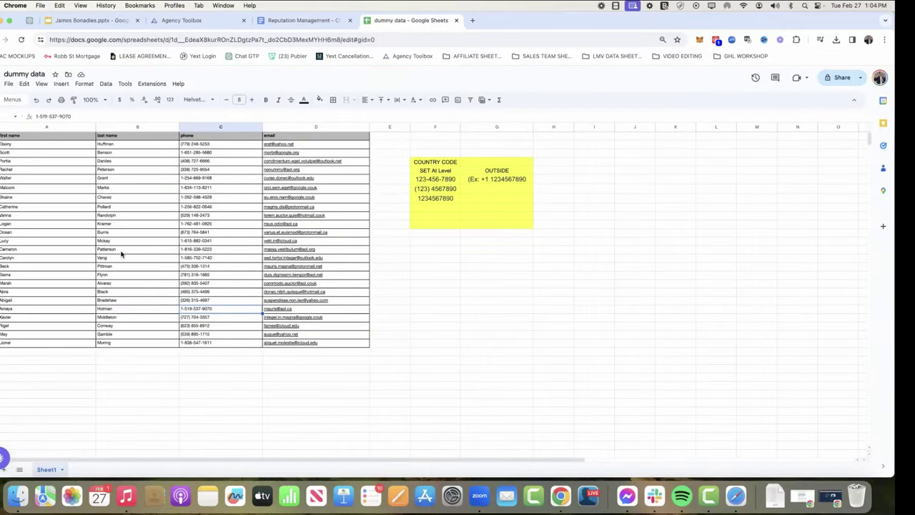
pyautogui.click(118, 171)
pyautogui.click(215, 171)
pyautogui.click(193, 21)
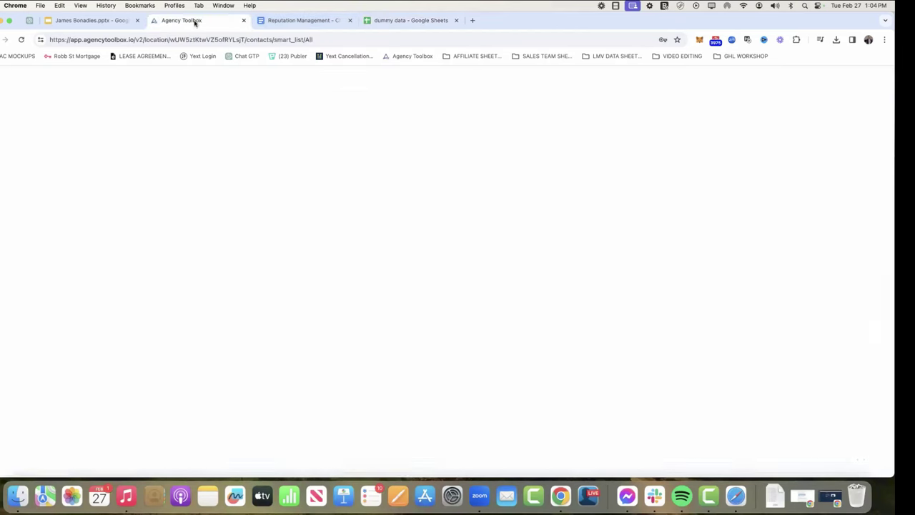
# Reload the contacts page and look through the imported records for missing phone numbers
pyautogui.click(284, 40)
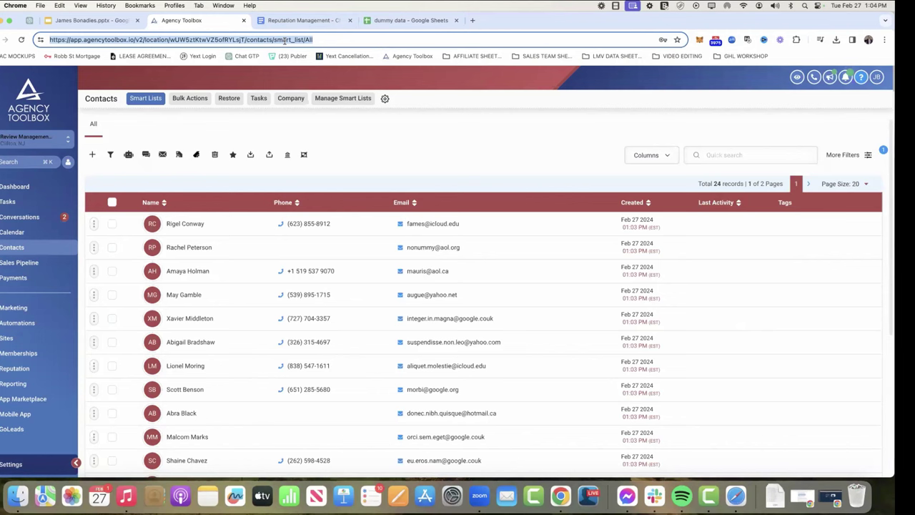
pyautogui.press('Return')
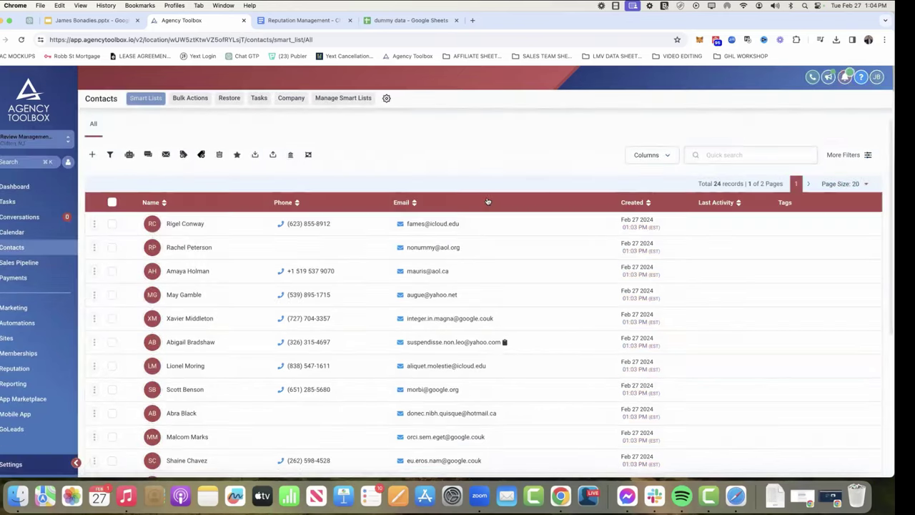
pyautogui.scroll(-5, 515, 311)
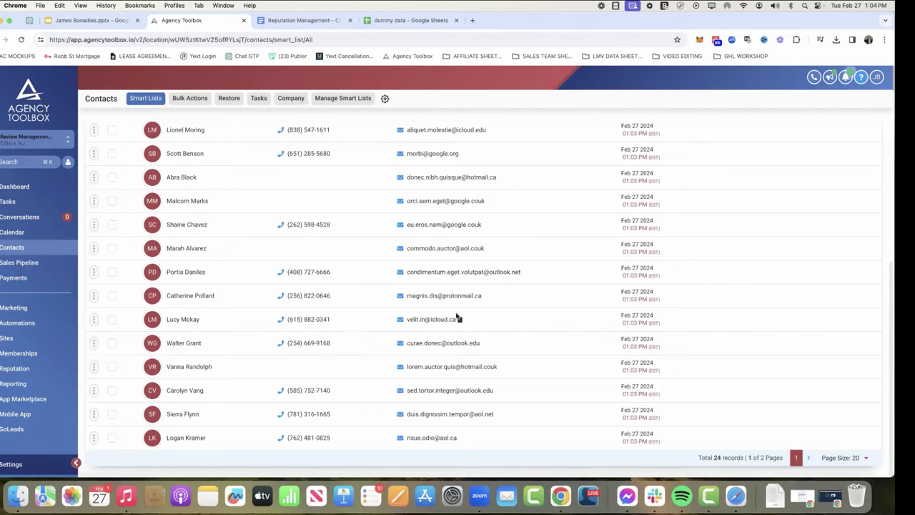
pyautogui.scroll(5, 457, 318)
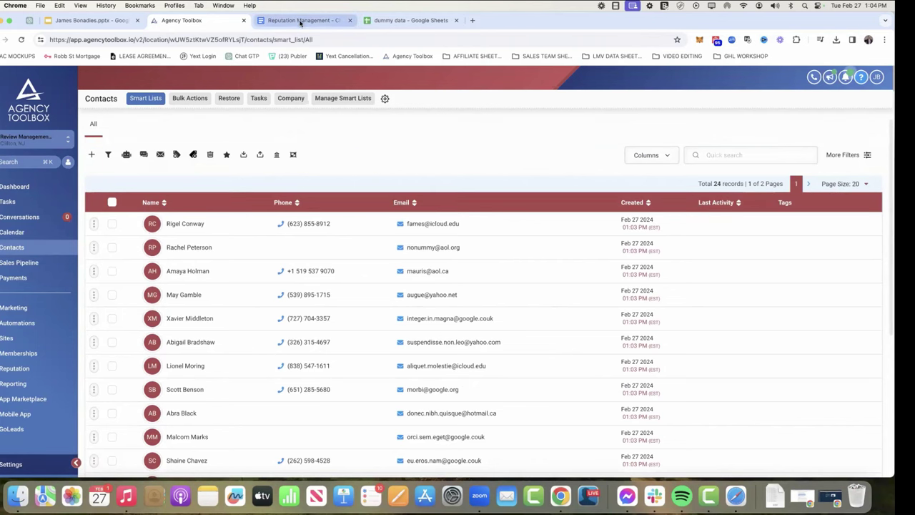
# Mark IMPORT LIST as done in the Reputation Management checklist document
pyautogui.moveTo(324, 226)
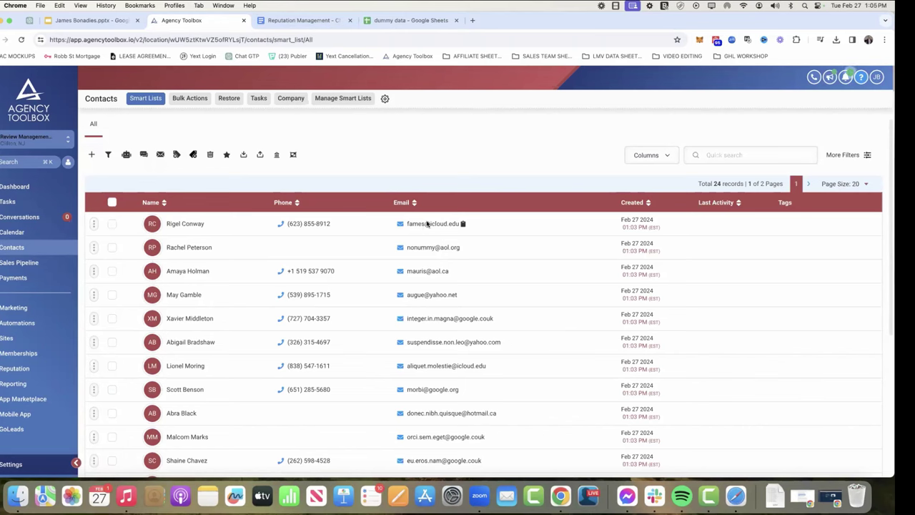
pyautogui.hotkey('ctrl', 'Tab')
pyautogui.click(193, 346)
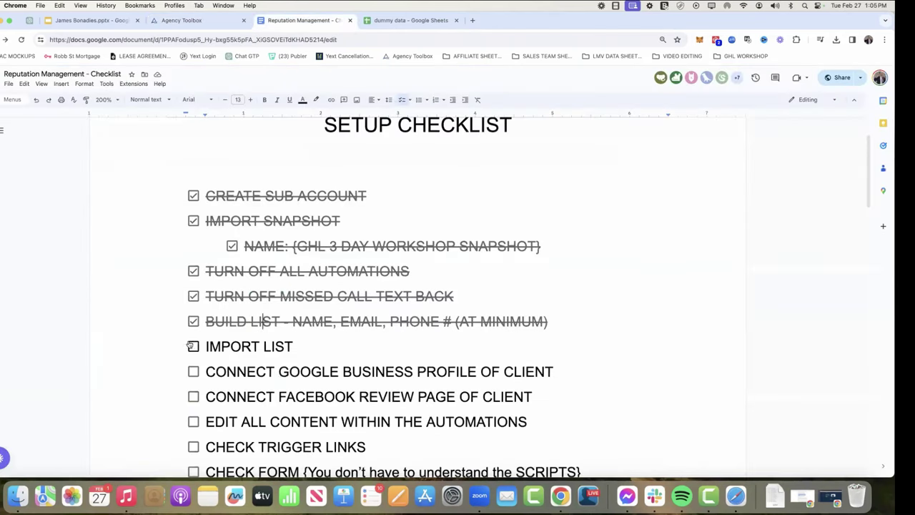
# Read the next checklist items about connecting the client's Google Business Profile and Facebook review page
pyautogui.scroll(-3, 288, 325)
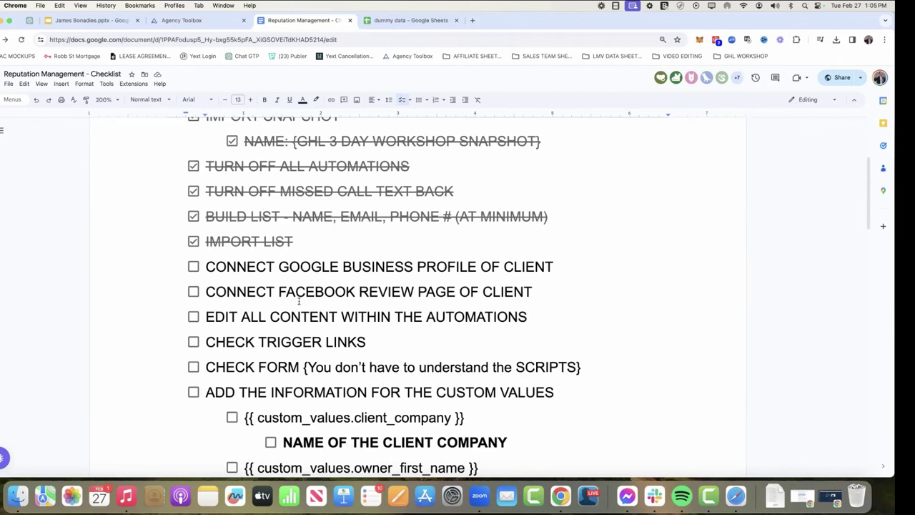
pyautogui.doubleClick(299, 293)
pyautogui.click(279, 292)
pyautogui.moveTo(295, 291); pyautogui.dragTo(529, 292)
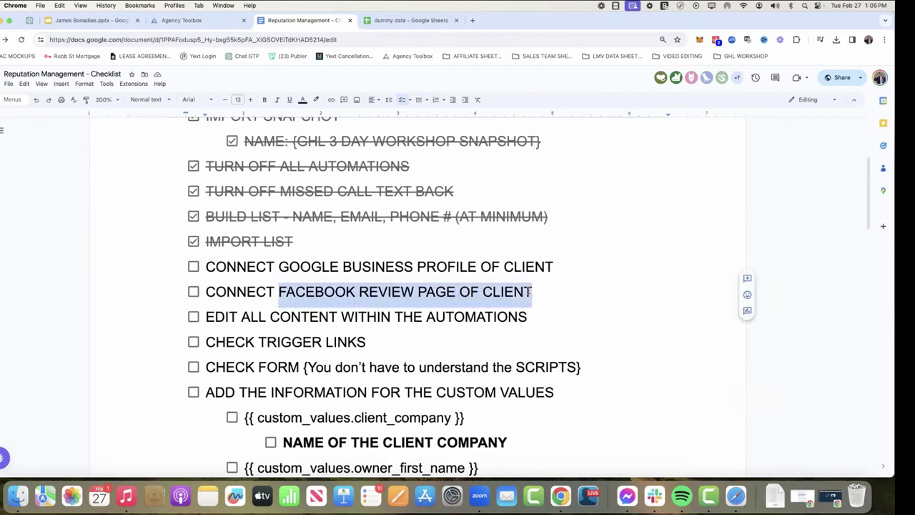
pyautogui.click(413, 266)
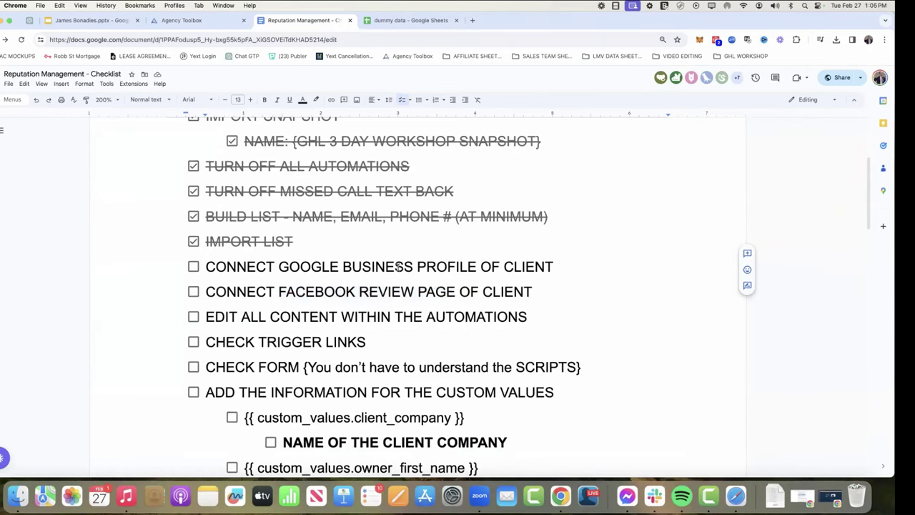
# Switch to Agency Toolbox, open the sub-account's Integrations settings and look over the available connections
pyautogui.click(208, 21)
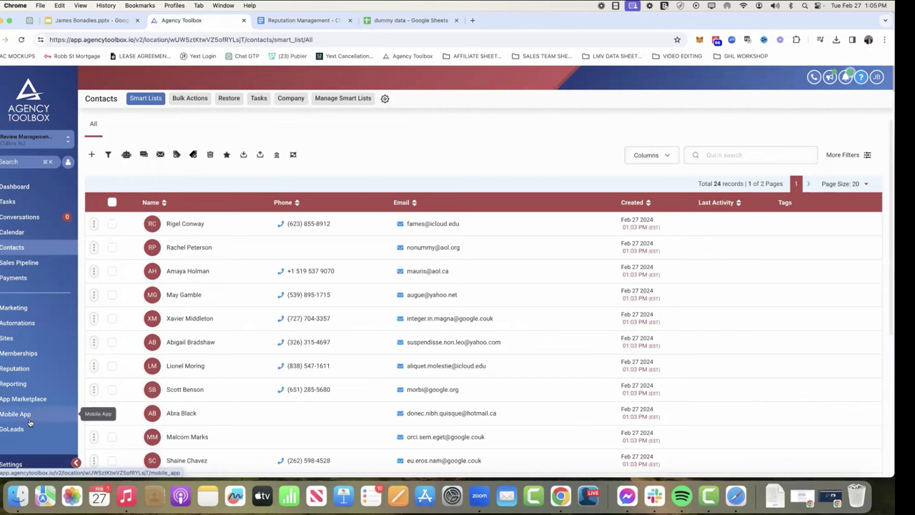
pyautogui.click(8, 464)
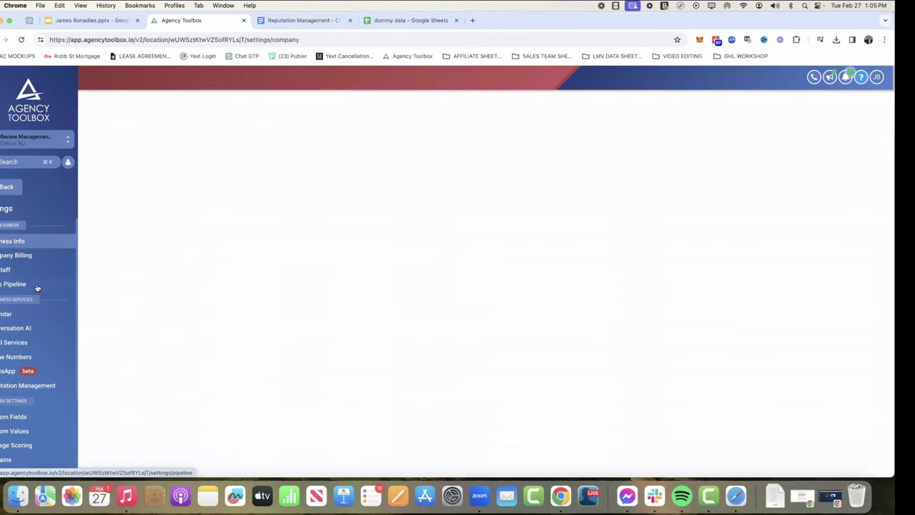
pyautogui.scroll(-3, 32, 286)
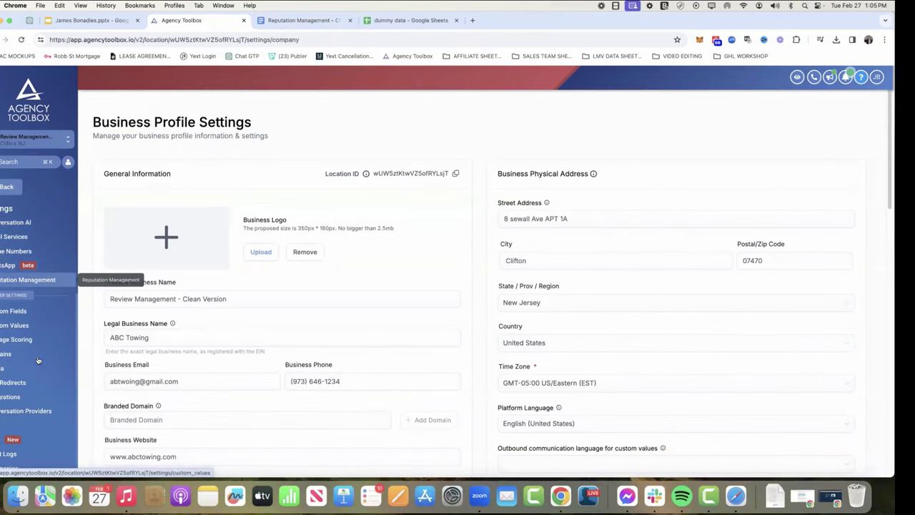
pyautogui.click(14, 400)
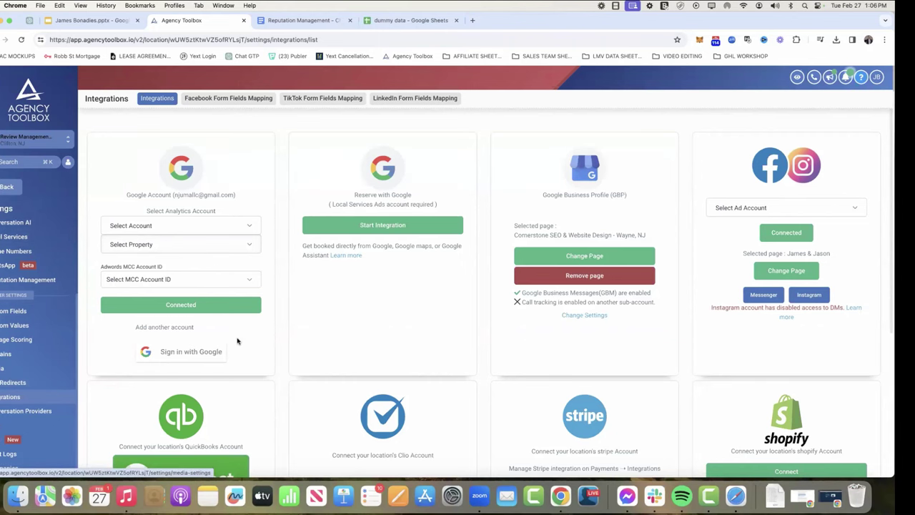
pyautogui.scroll(-3, 92, 371)
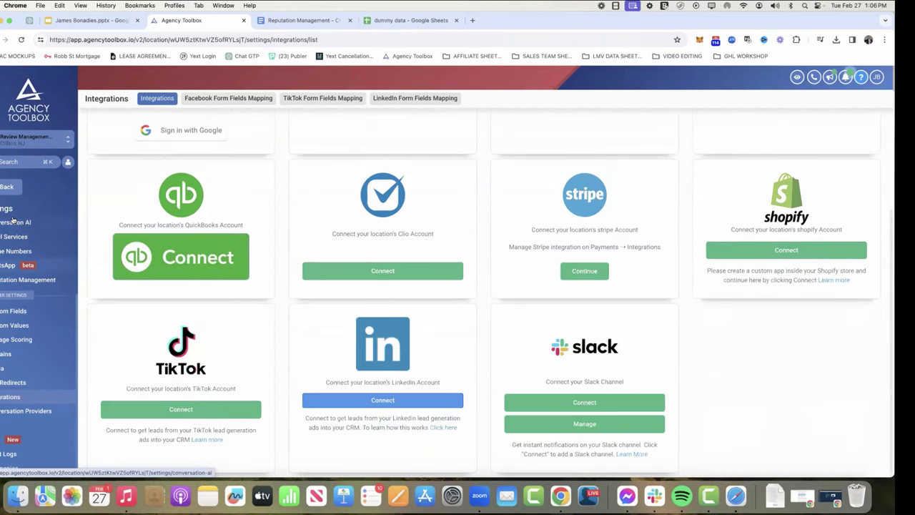
# View the team list in the sub-account's My Staff settings, then leave the settings
pyautogui.click(7, 186)
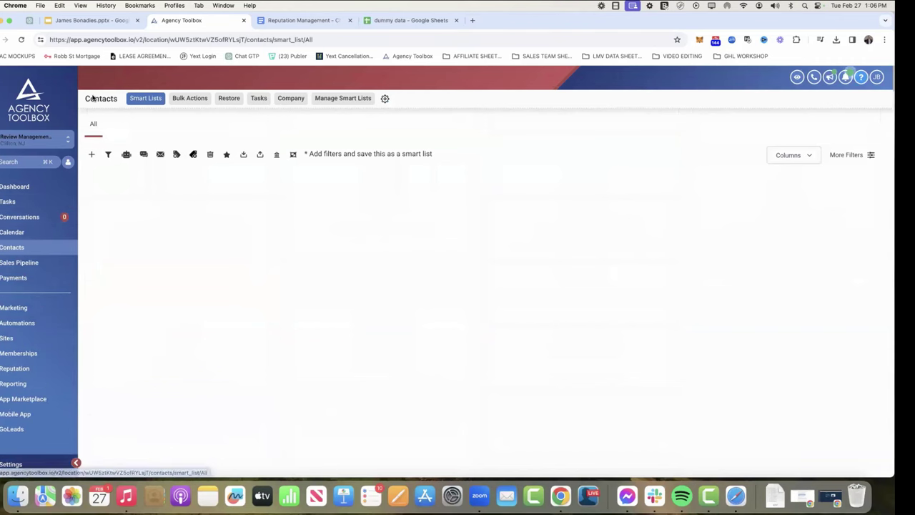
pyautogui.click(10, 463)
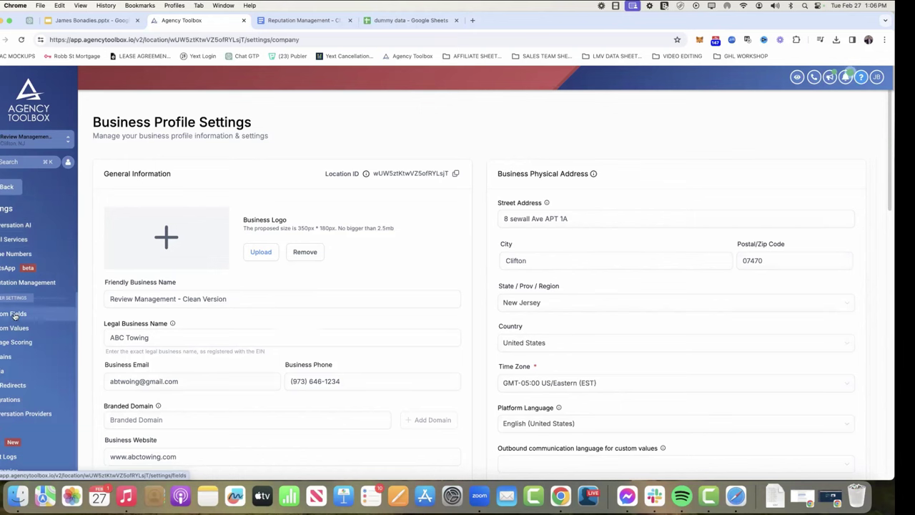
pyautogui.scroll(3, 22, 229)
pyautogui.click(8, 269)
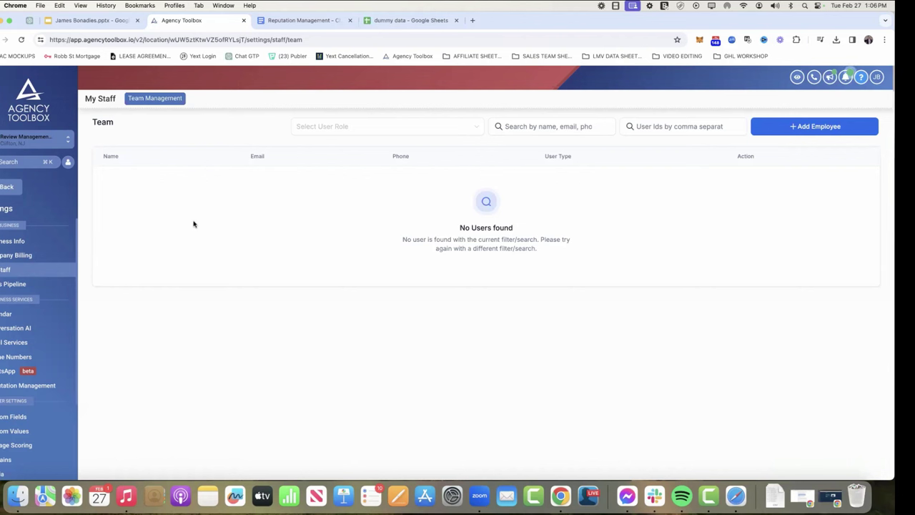
pyautogui.click(7, 191)
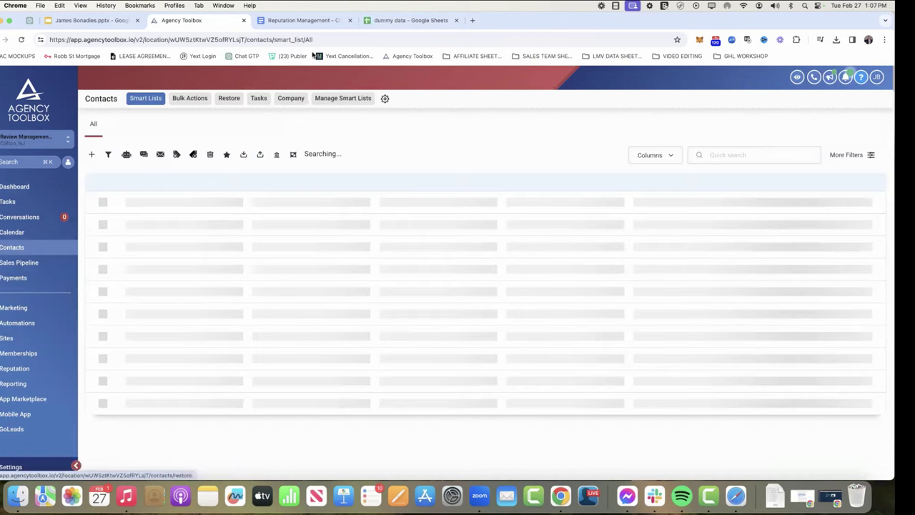
# Consult the checklist again, then reopen the Integrations settings to check the Google Business Profile and Facebook connections
pyautogui.click(315, 20)
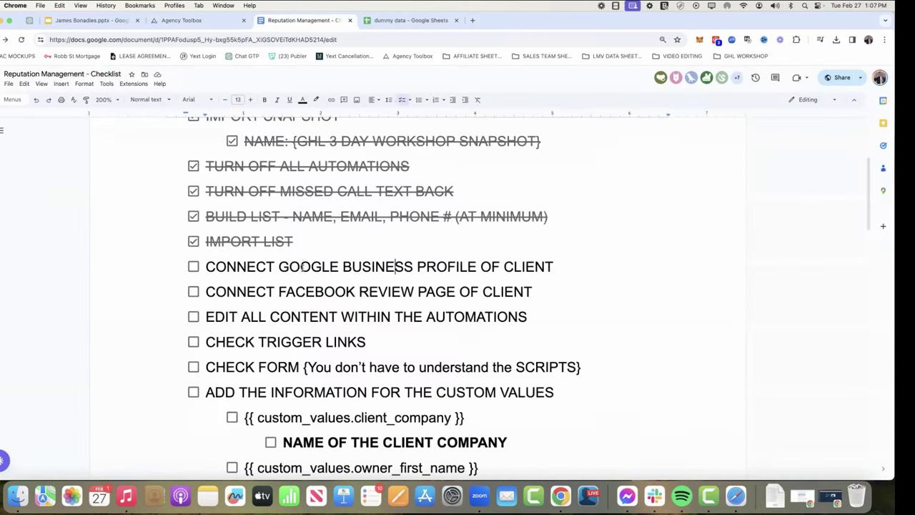
pyautogui.click(193, 20)
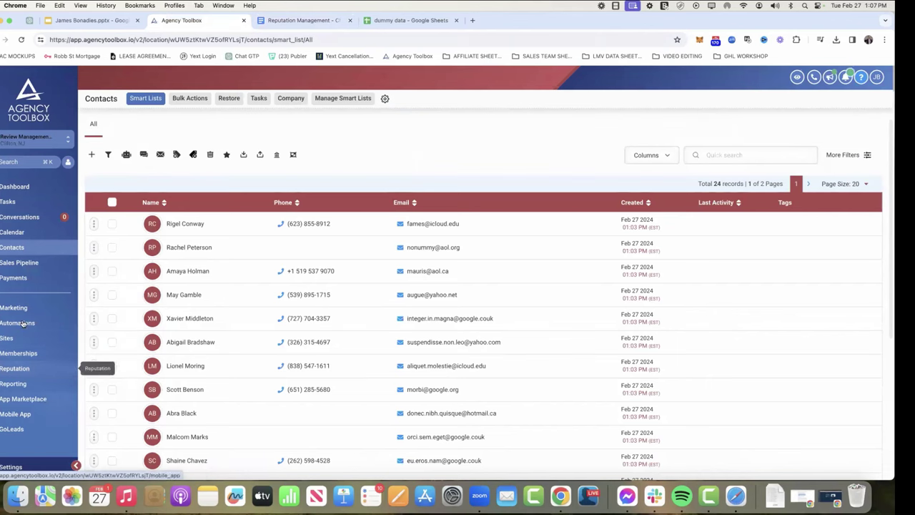
pyautogui.click(9, 468)
pyautogui.scroll(-1, 26, 365)
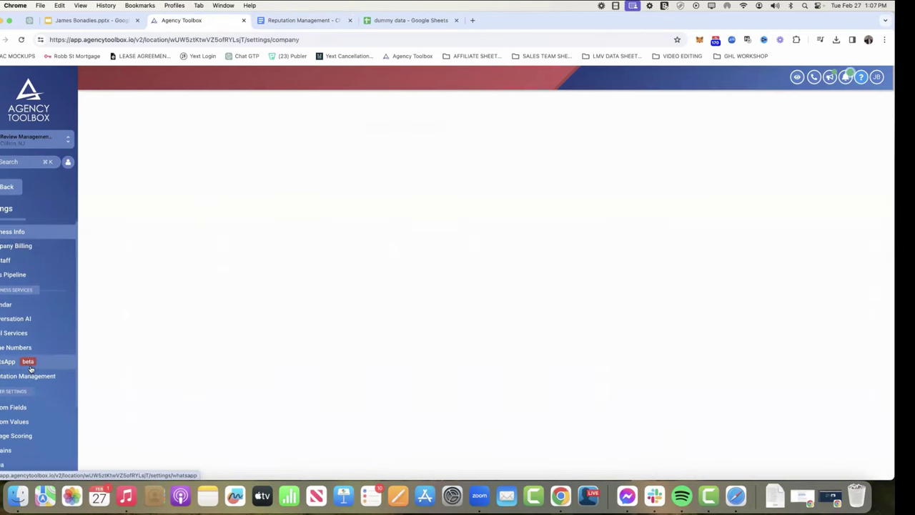
pyautogui.click(12, 400)
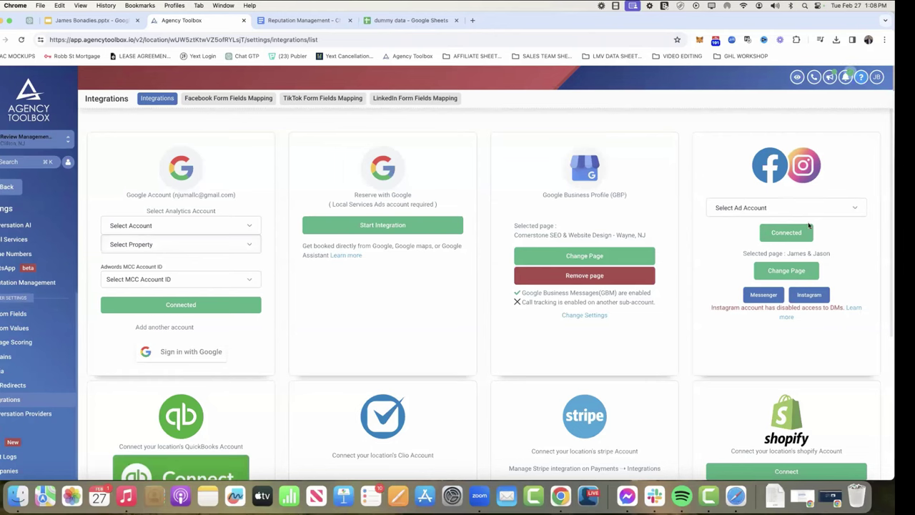
# Leave the settings and mark the Google Business Profile and Facebook review page connection items as done in the checklist
pyautogui.click(6, 188)
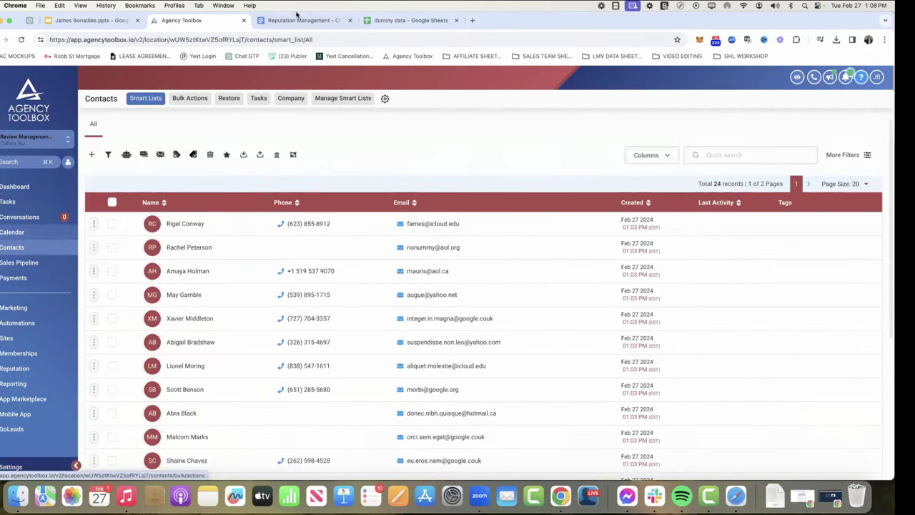
pyautogui.click(300, 21)
pyautogui.click(193, 266)
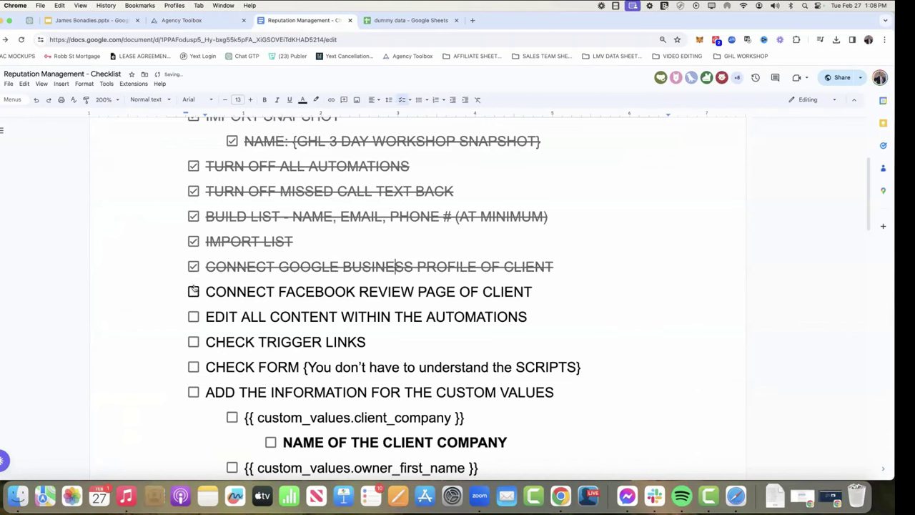
pyautogui.click(193, 291)
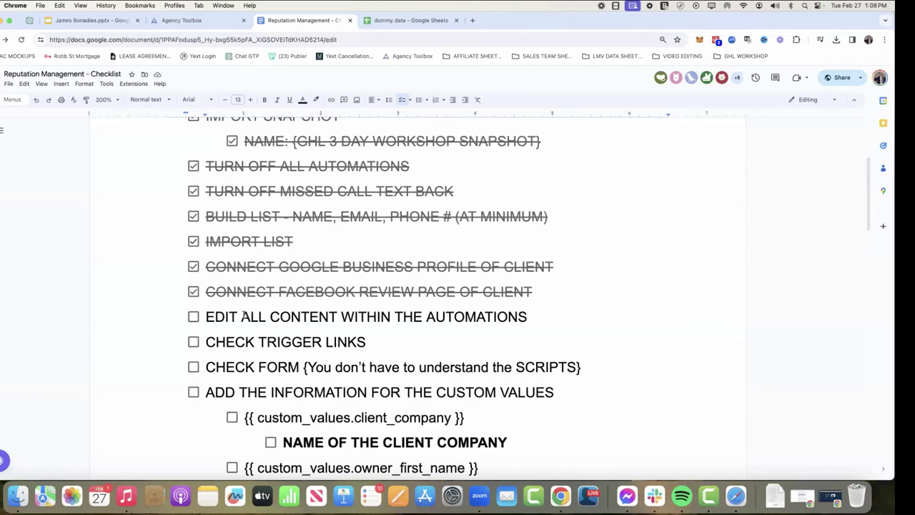
# Open the C1 Customer Draw {Past Customers} workflow in the REVIEW MANAGEMENT automation folder and inspect its contact tag trigger without saving changes
pyautogui.moveTo(241, 316); pyautogui.dragTo(334, 317)
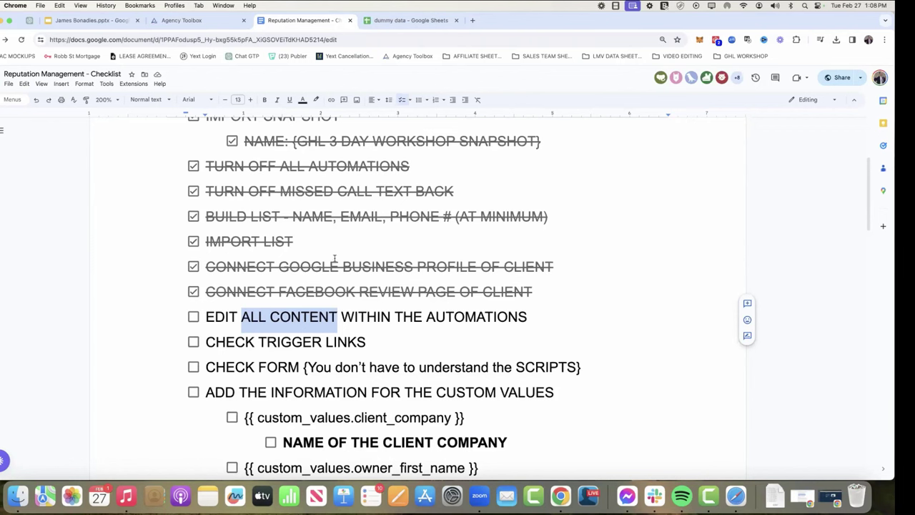
pyautogui.click(198, 21)
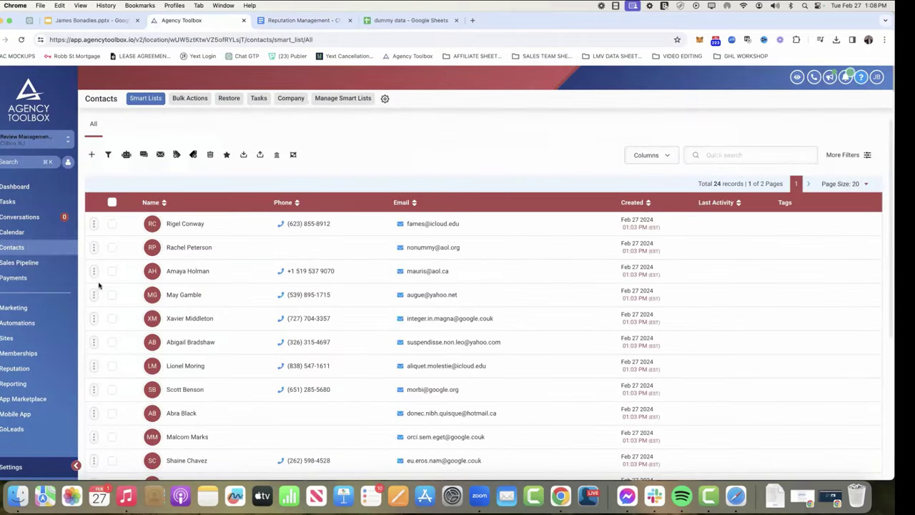
pyautogui.click(22, 324)
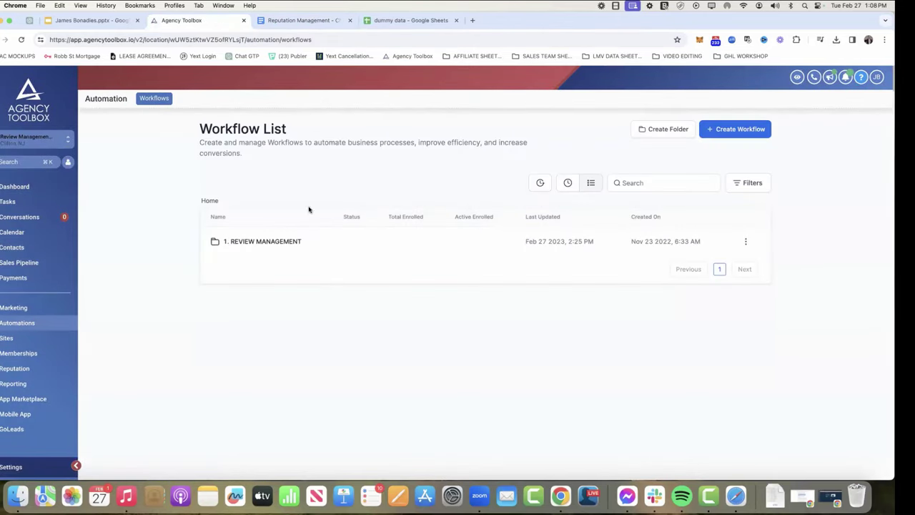
pyautogui.click(286, 241)
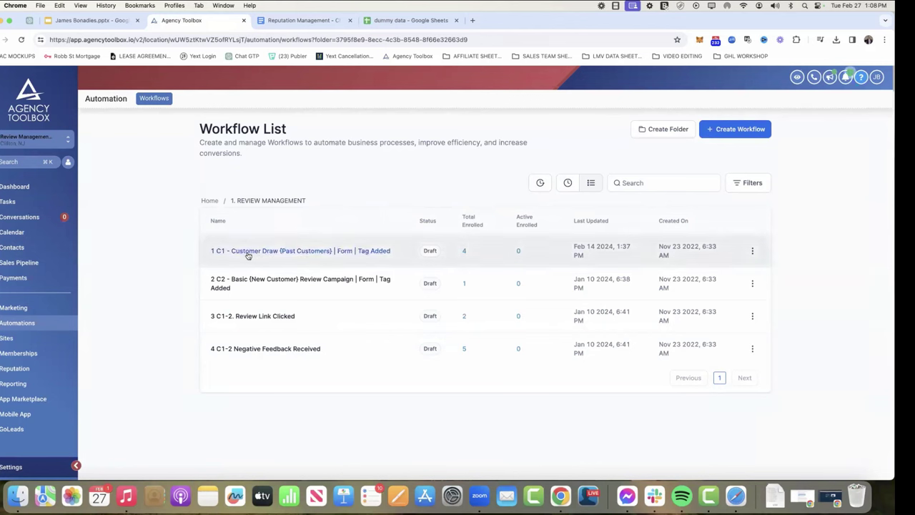
pyautogui.click(302, 251)
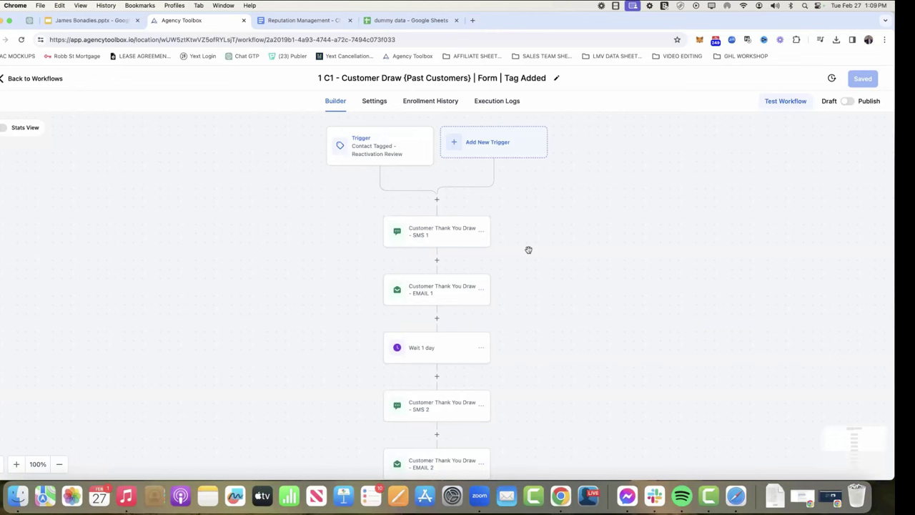
pyautogui.click(402, 151)
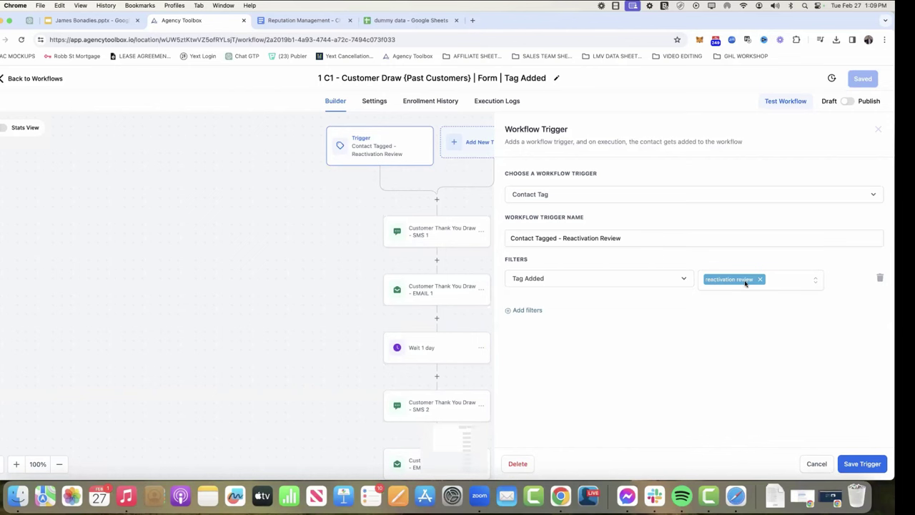
pyautogui.click(817, 463)
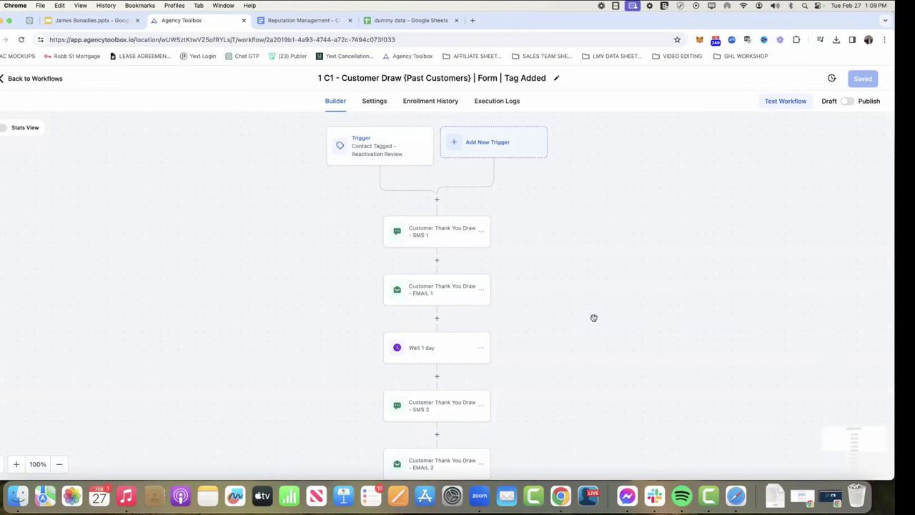
# Open the Customer Thank You Draw - SMS 1 action in the workflow and review its action name
pyautogui.press('super+equal')
pyautogui.press('super+equal')
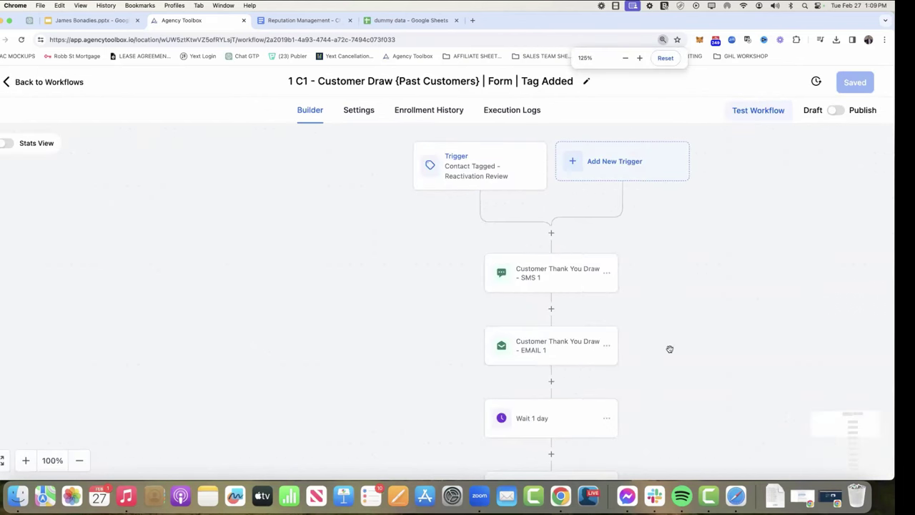
pyautogui.moveTo(709, 300); pyautogui.dragTo(629, 292)
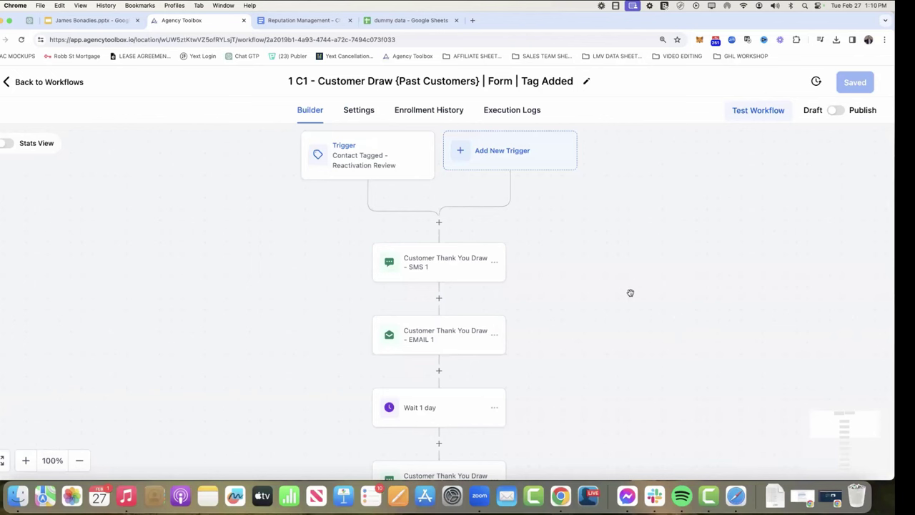
pyautogui.click(431, 262)
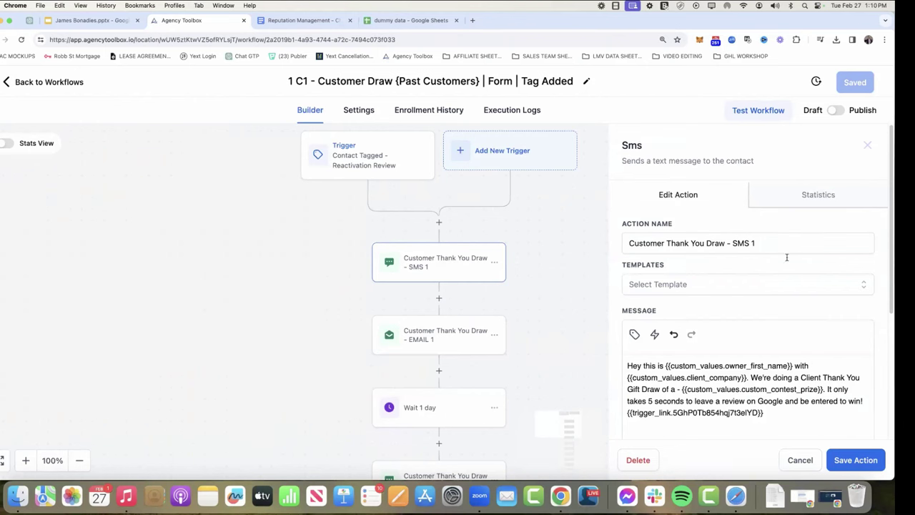
pyautogui.tripleClick(663, 243)
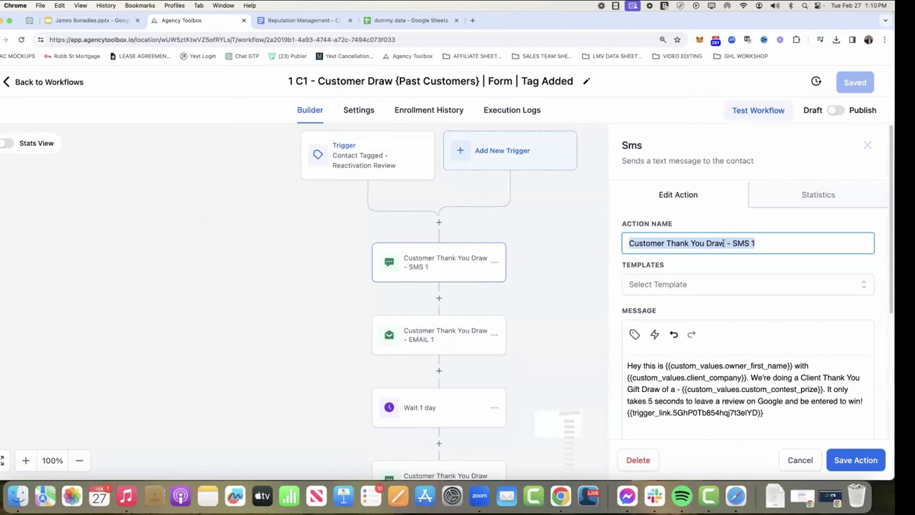
pyautogui.click(760, 243)
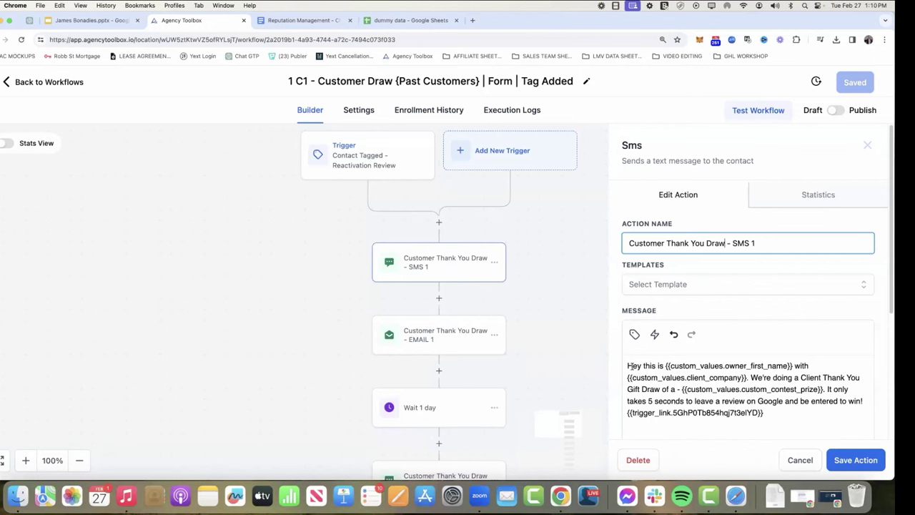
# Examine the SMS 1 message text, including its owner first name, client company and contest prize custom values and its trigger link
pyautogui.click(660, 365)
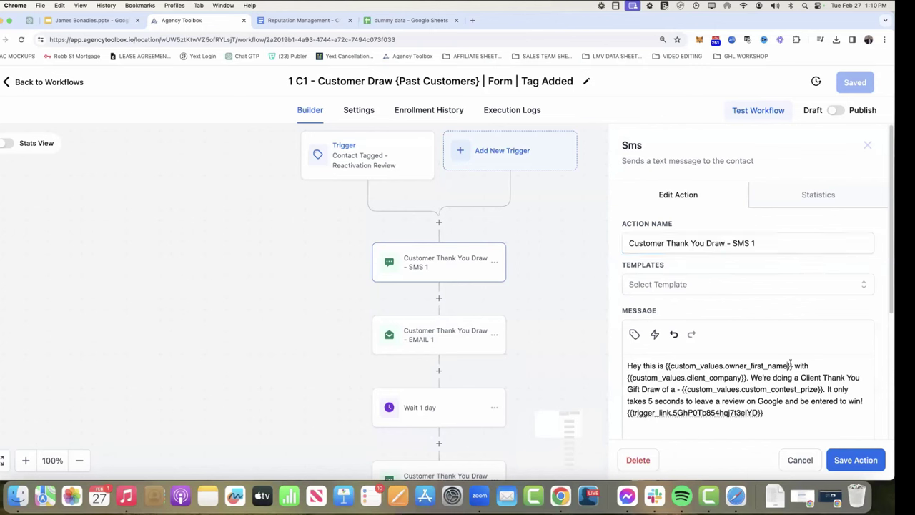
pyautogui.moveTo(792, 366); pyautogui.dragTo(663, 365)
pyautogui.click(703, 389)
pyautogui.moveTo(747, 377); pyautogui.dragTo(627, 379)
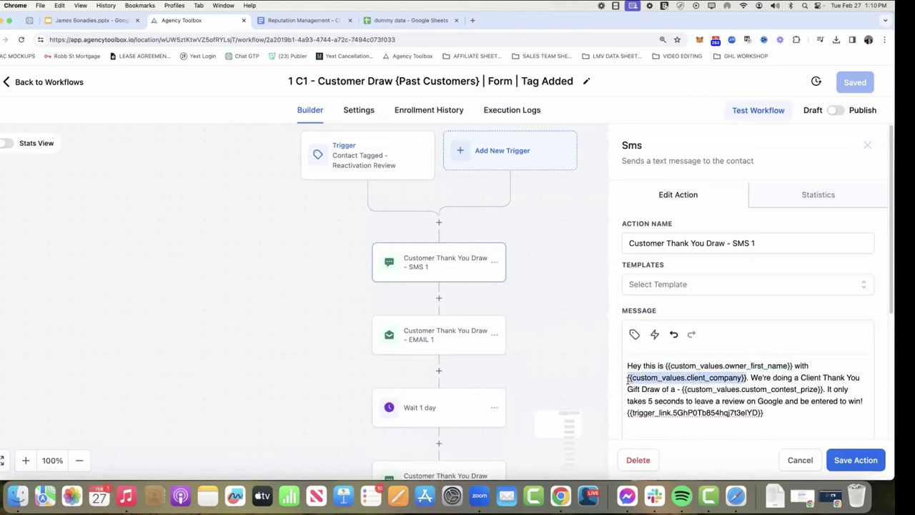
pyautogui.click(835, 379)
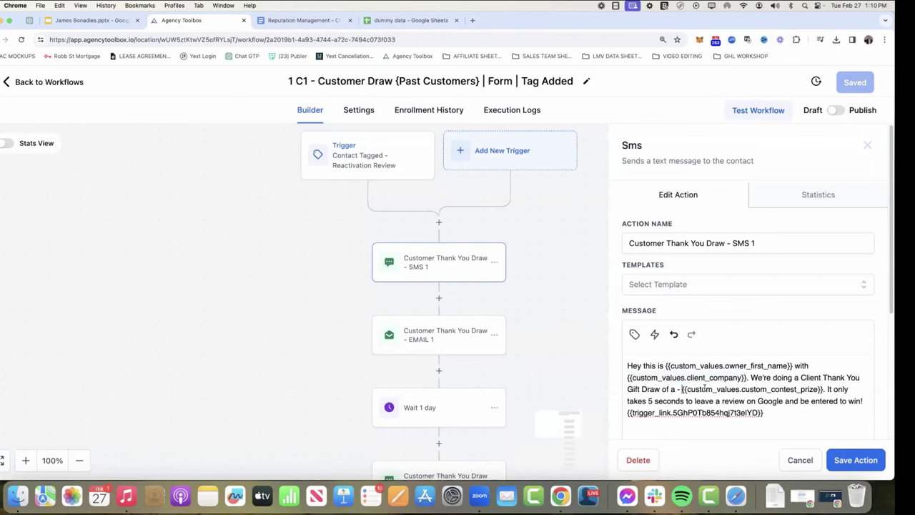
pyautogui.moveTo(682, 389); pyautogui.dragTo(822, 388)
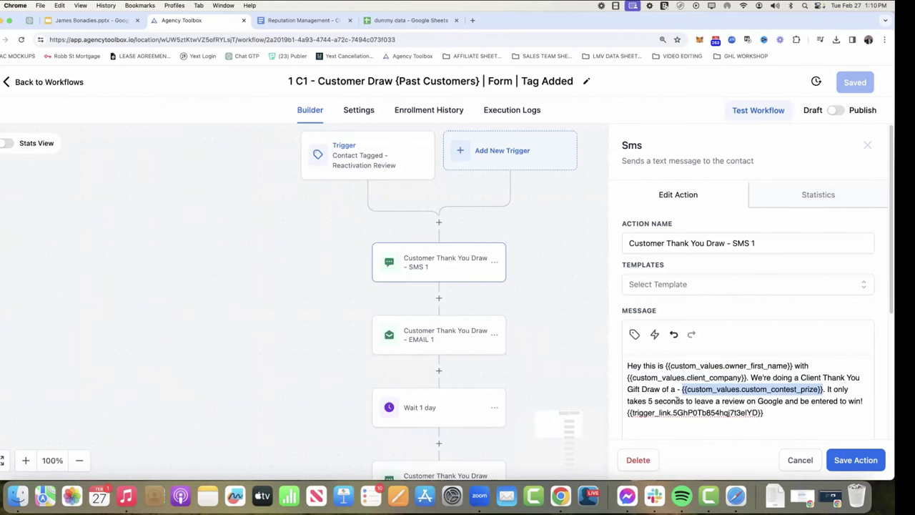
pyautogui.moveTo(756, 401); pyautogui.dragTo(819, 401)
pyautogui.click(847, 401)
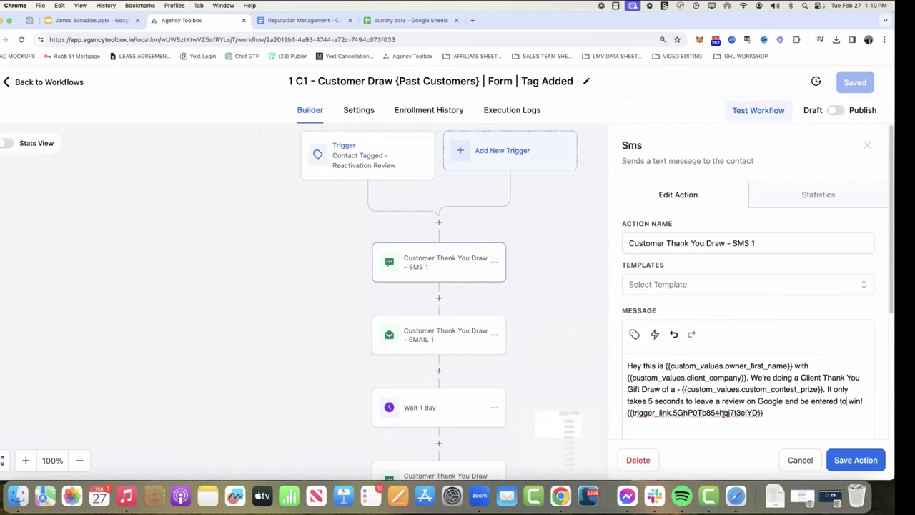
pyautogui.press('super+a')
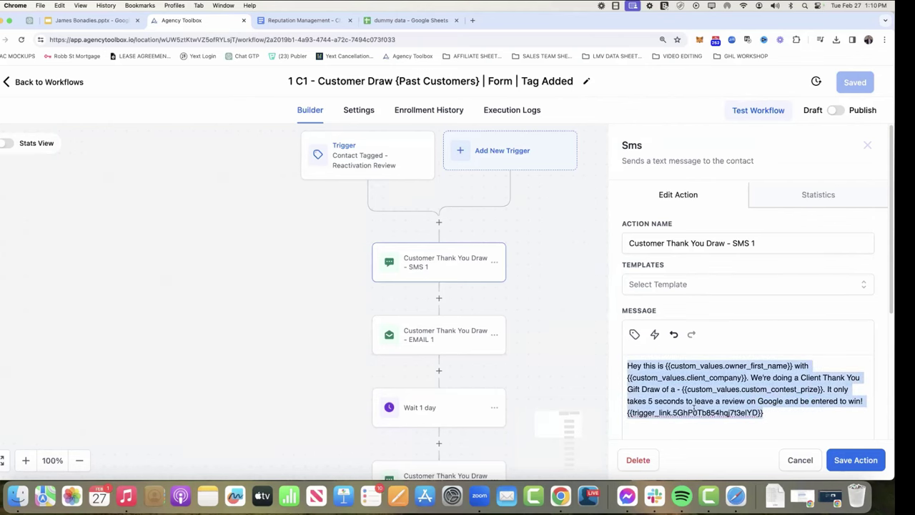
pyautogui.click(693, 409)
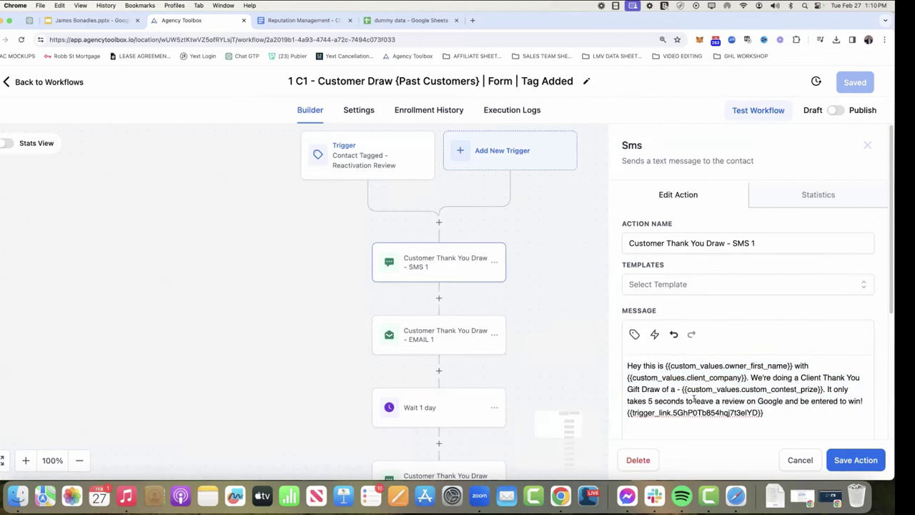
# Consult the checklist item on editing all automation content, then return to the SMS 1 message and re-examine its owner first name value
pyautogui.click(314, 21)
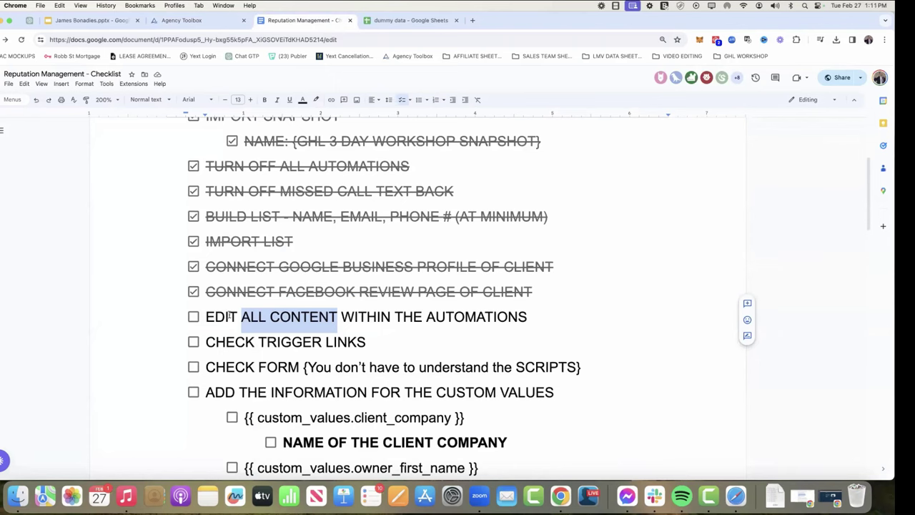
pyautogui.click(211, 22)
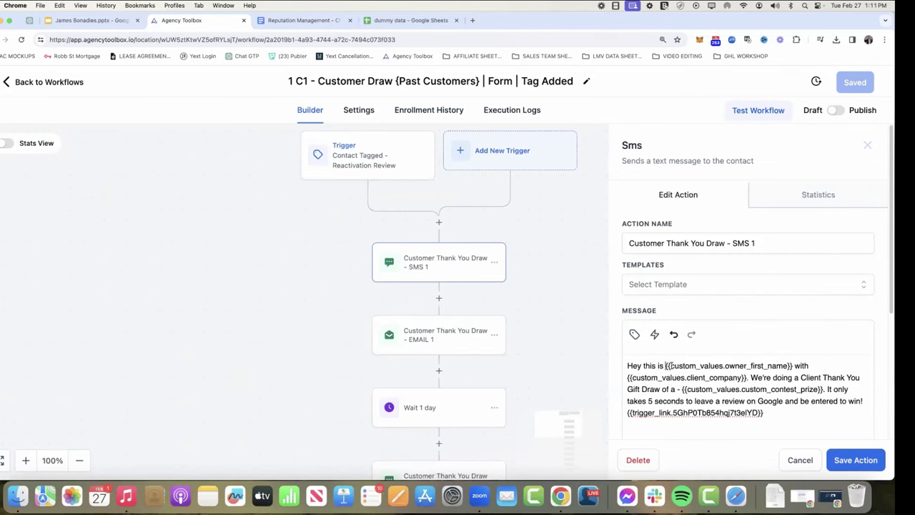
pyautogui.moveTo(666, 365); pyautogui.dragTo(792, 365)
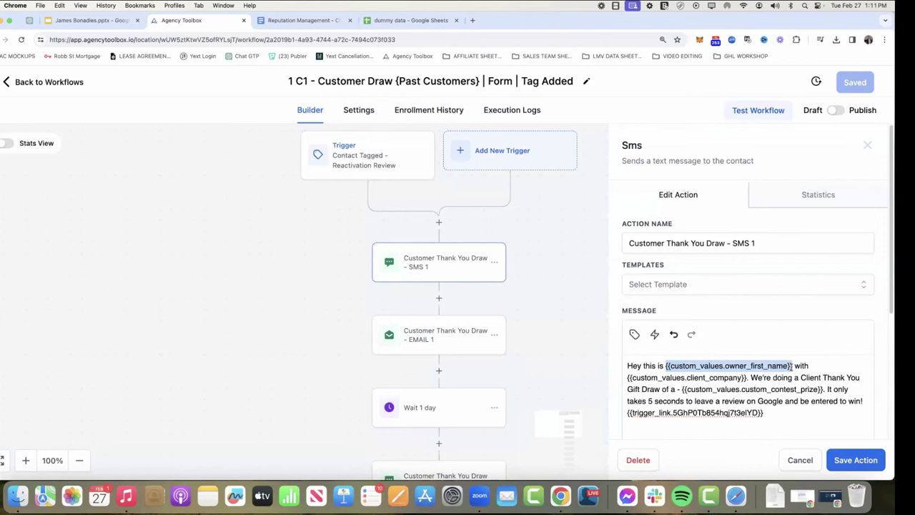
pyautogui.click(771, 386)
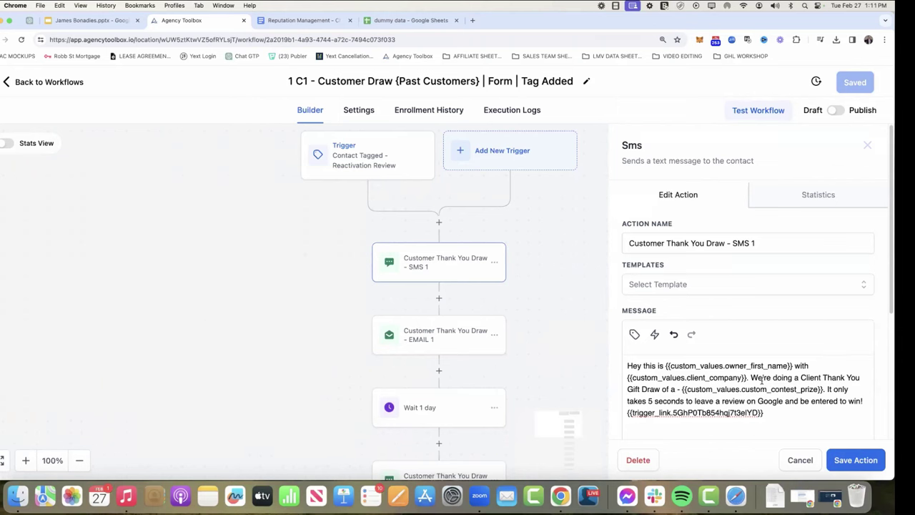
# Open the Customer Thank You Draw - EMAIL 1 action and examine the message's contact first name greeting, contest prize value and bold review request
pyautogui.click(434, 330)
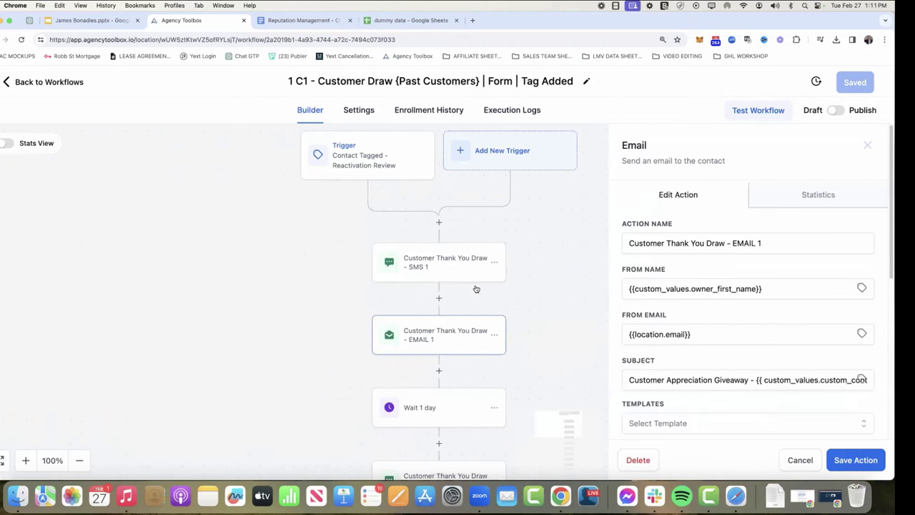
pyautogui.scroll(-5, 794, 305)
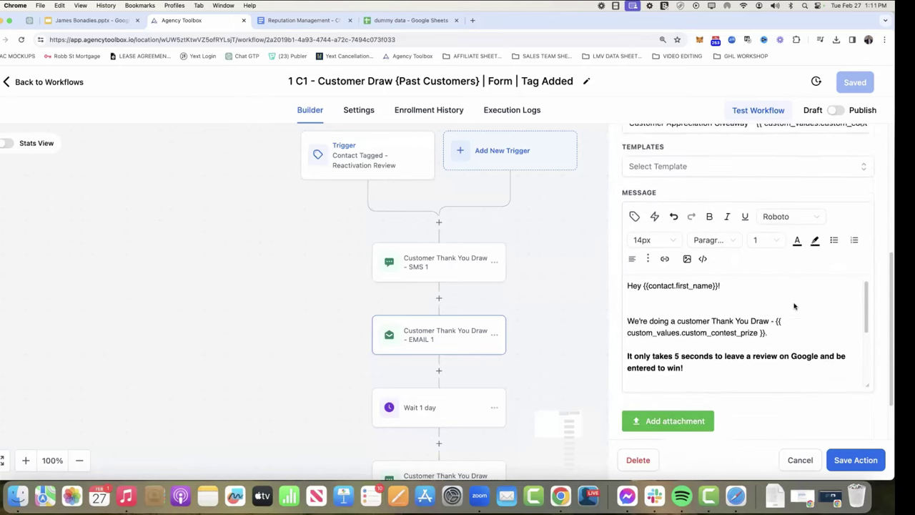
pyautogui.click(679, 262)
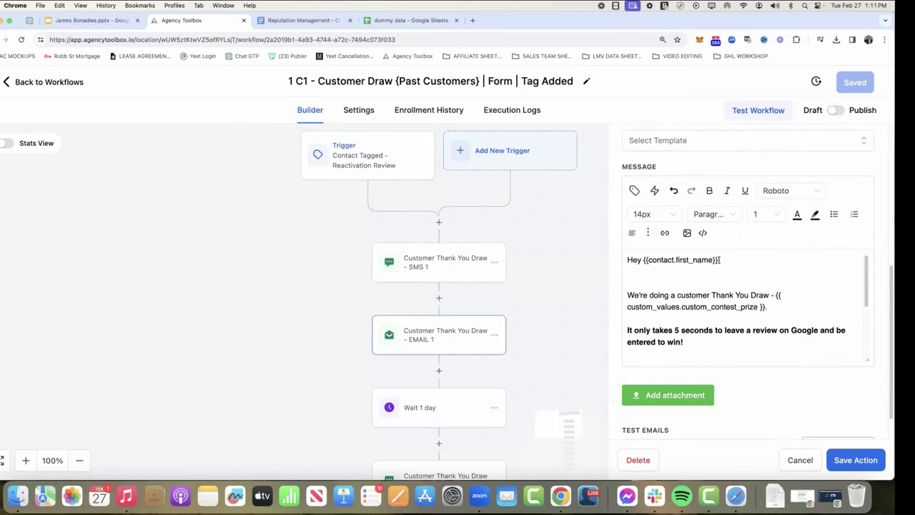
pyautogui.moveTo(718, 259); pyautogui.dragTo(643, 261)
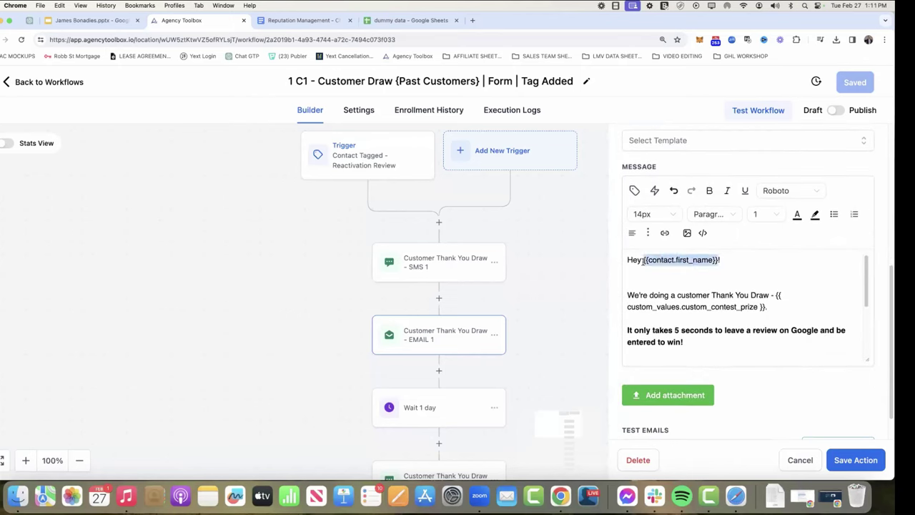
pyautogui.click(672, 290)
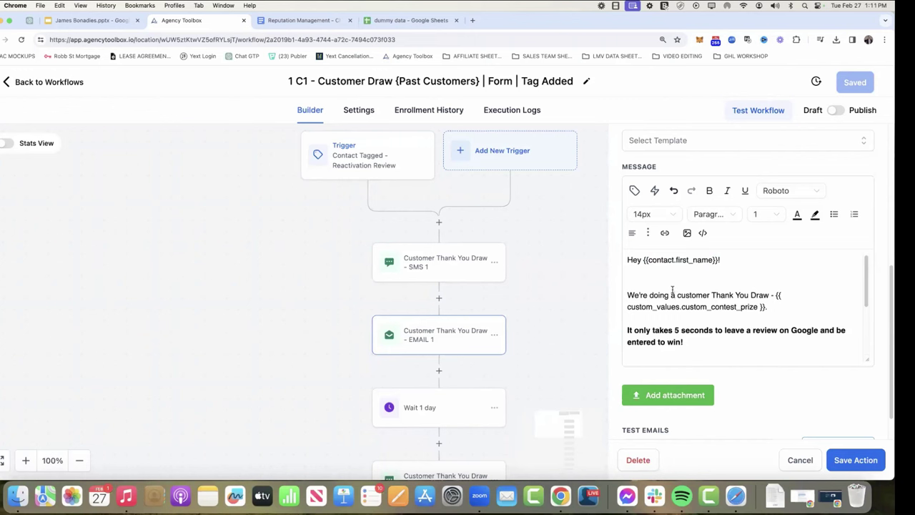
pyautogui.tripleClick(669, 264)
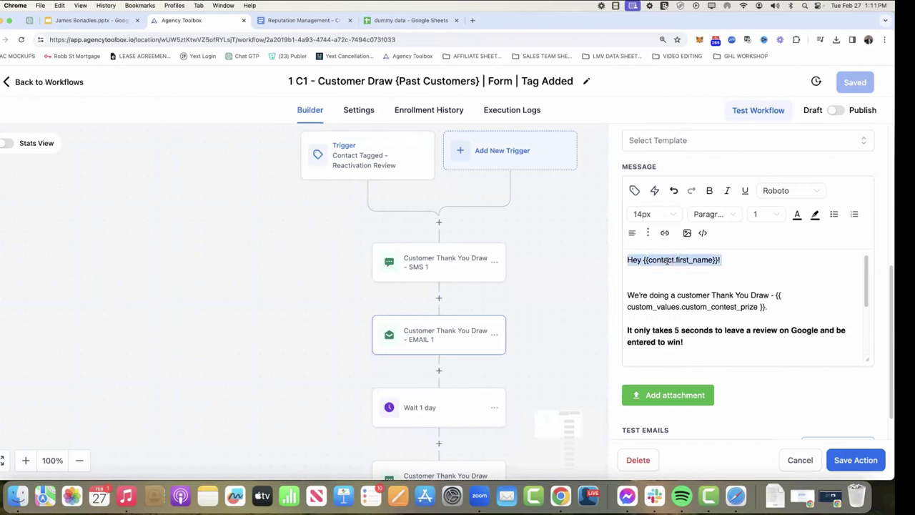
pyautogui.click(674, 273)
pyautogui.moveTo(712, 259); pyautogui.dragTo(653, 261)
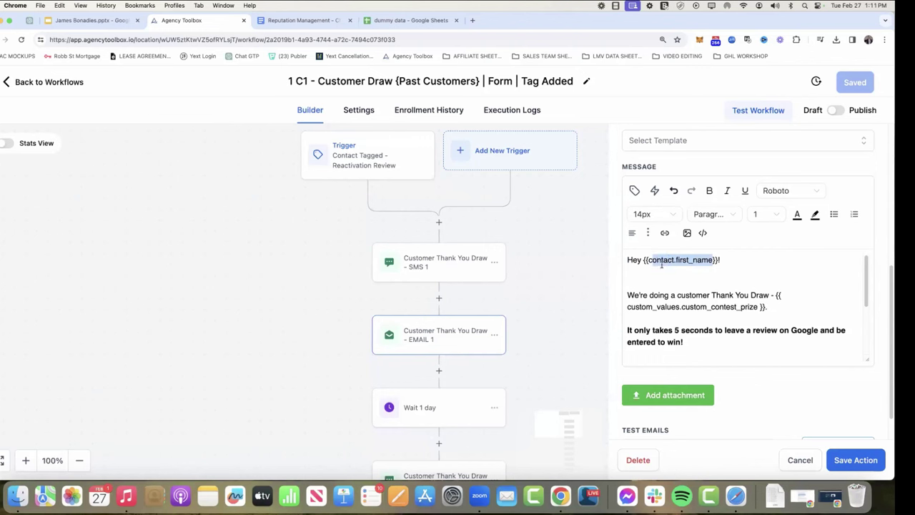
pyautogui.click(676, 289)
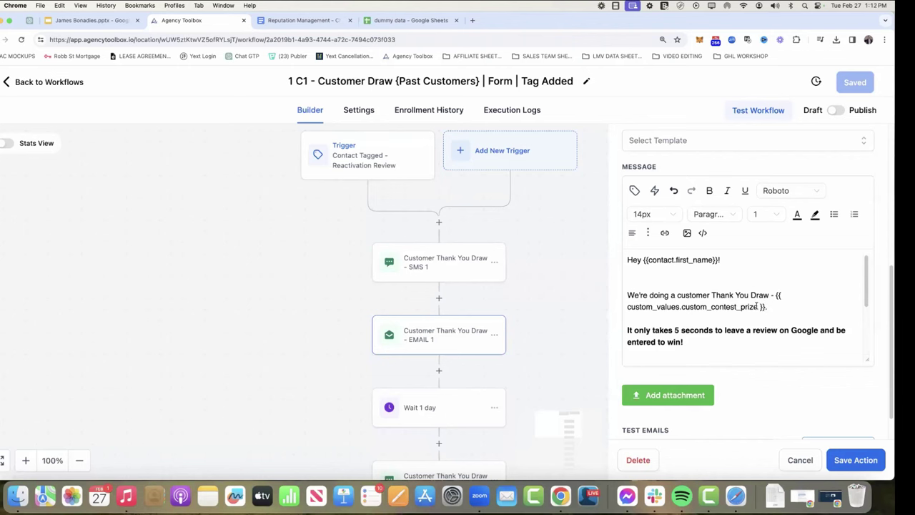
pyautogui.moveTo(758, 306); pyautogui.dragTo(715, 306)
pyautogui.click(679, 306)
pyautogui.scroll(-2, 739, 314)
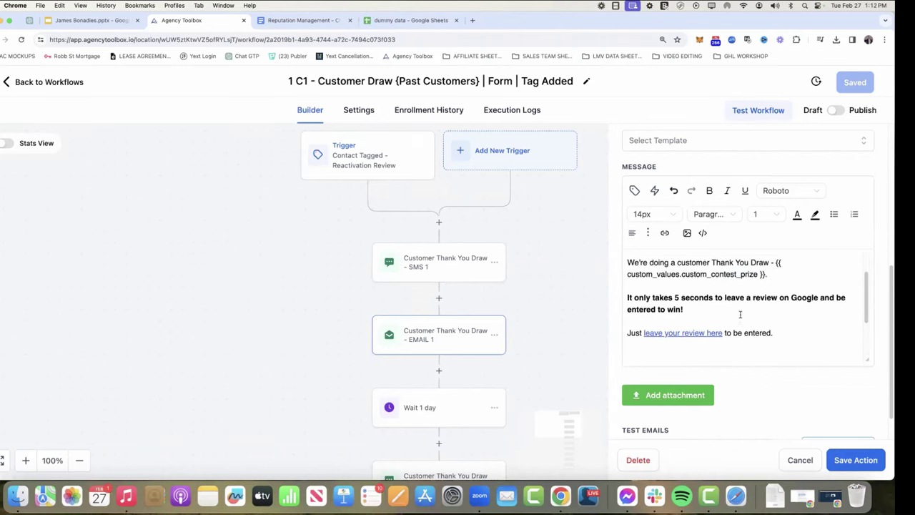
pyautogui.click(685, 293)
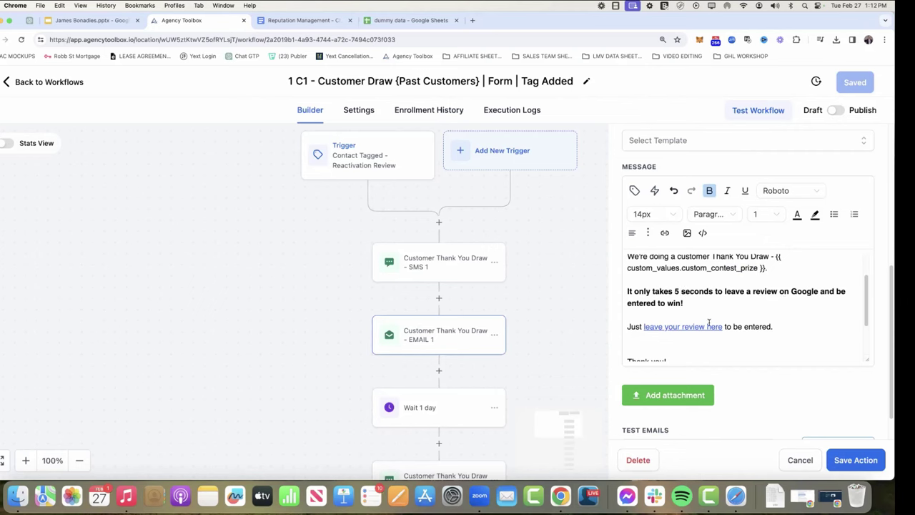
# Inspect the trigger link URL behind "leave your review here" in the EMAIL 1 message and leave the link unchanged
pyautogui.click(698, 326)
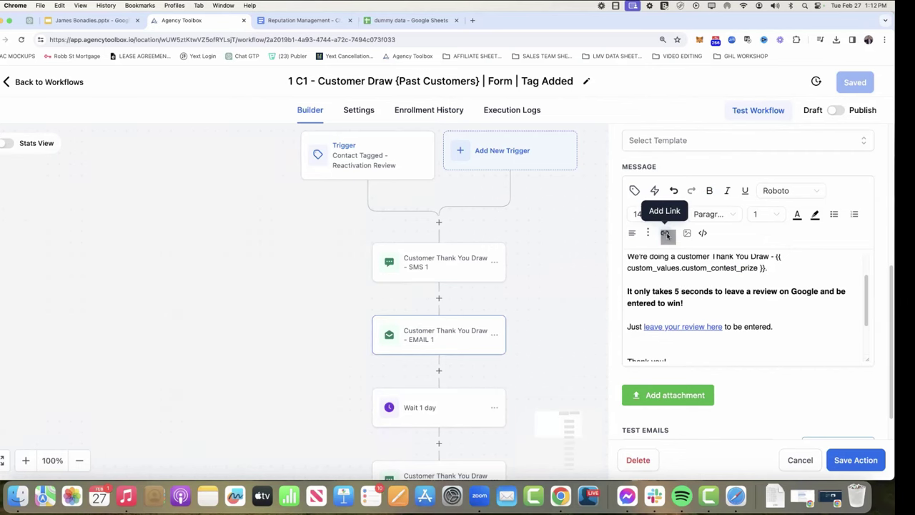
pyautogui.click(664, 234)
pyautogui.moveTo(460, 250); pyautogui.dragTo(300, 245)
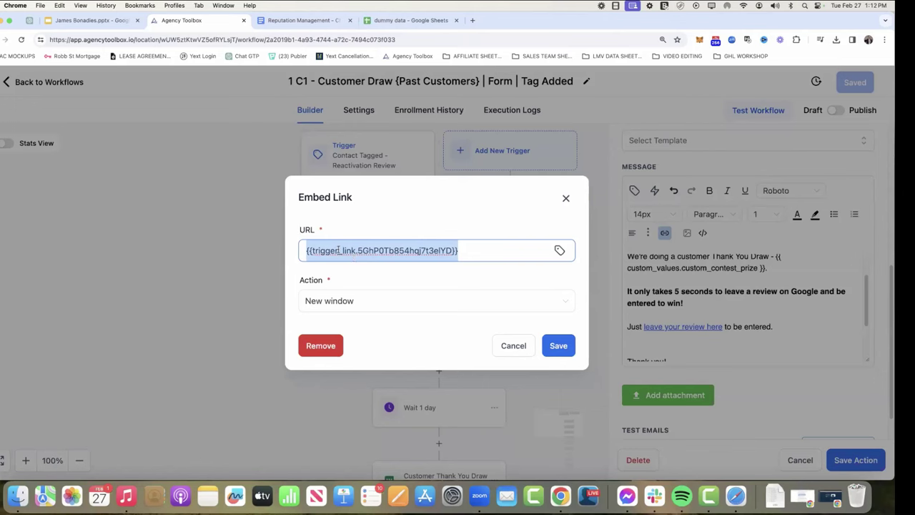
pyautogui.click(520, 343)
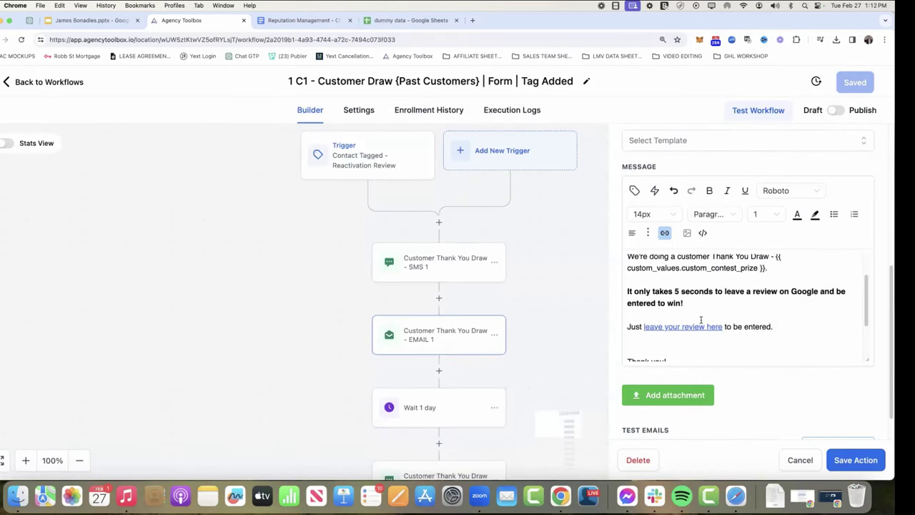
# Review the owner first name and client company signature of the EMAIL 1 message, then close the action without saving
pyautogui.scroll(-3, 749, 322)
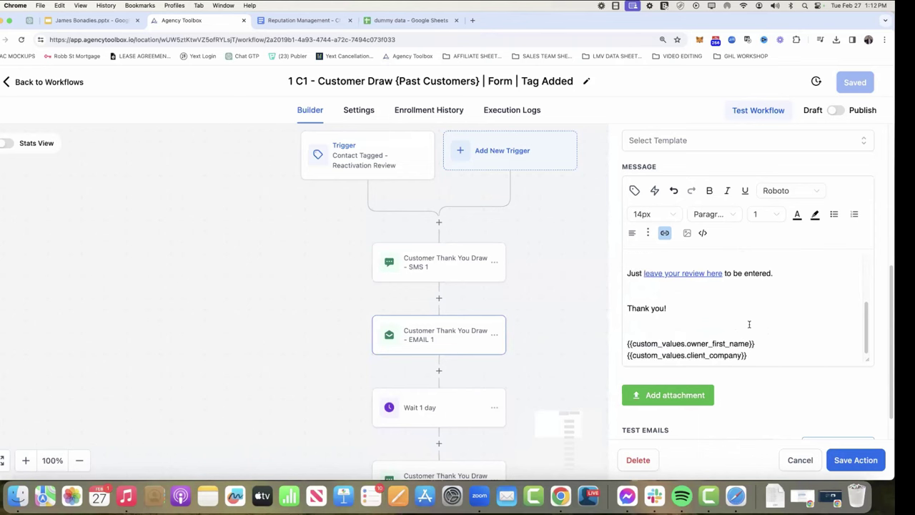
pyautogui.moveTo(750, 355); pyautogui.dragTo(626, 343)
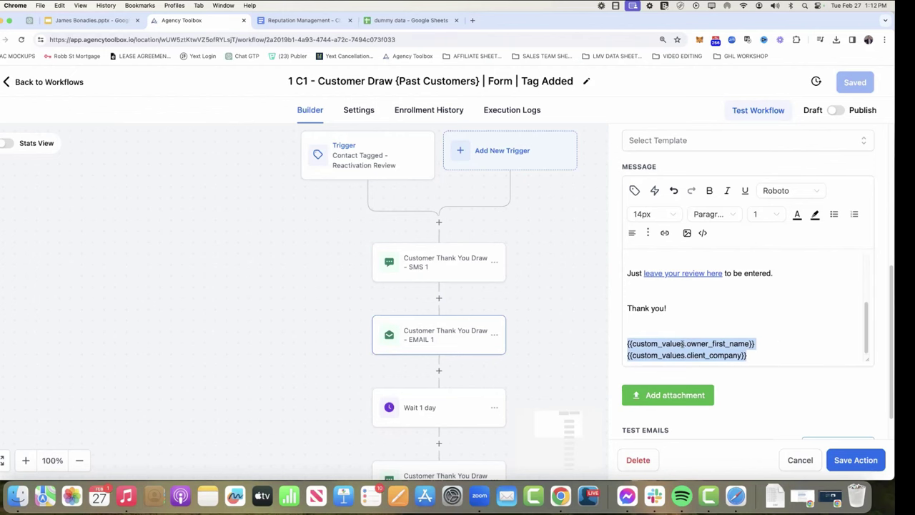
pyautogui.click(800, 460)
# Review the remaining workflow sequence of waits, SMS and email follow-ups down to the remove from workflow action
pyautogui.scroll(-3, 586, 374)
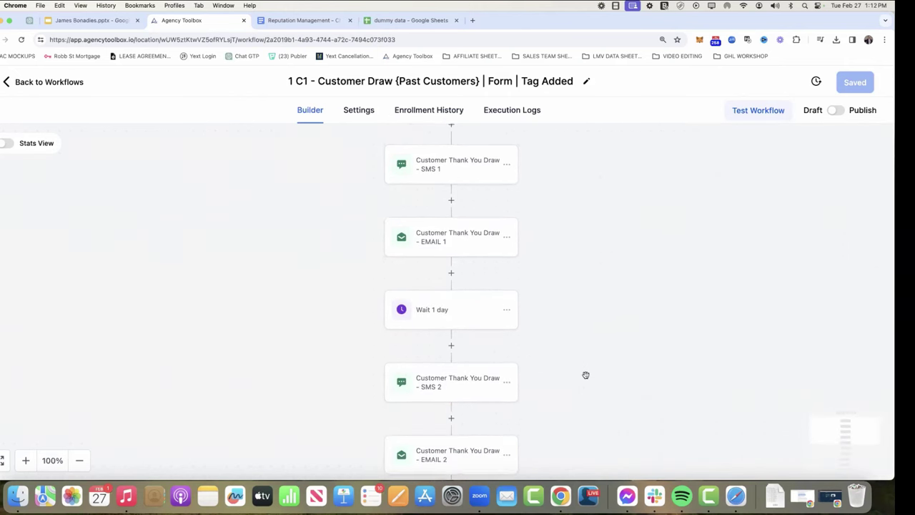
pyautogui.scroll(-5, 437, 404)
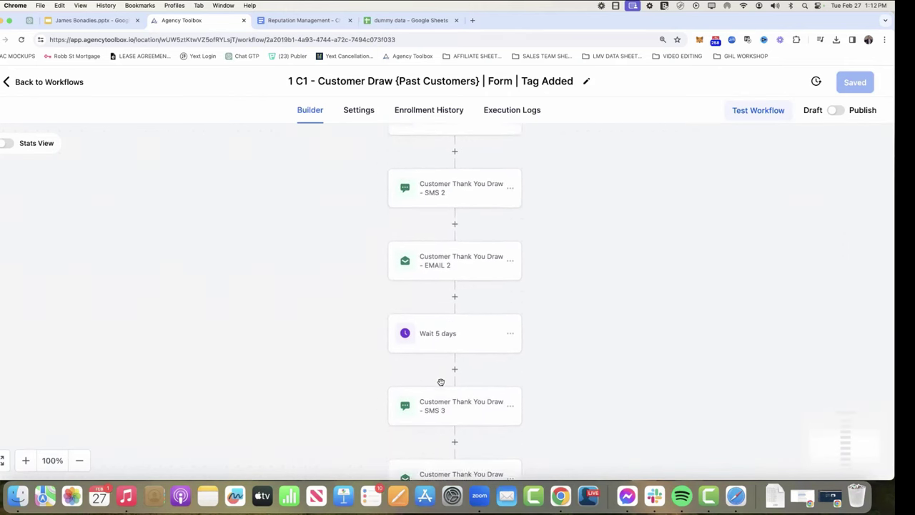
pyautogui.scroll(-2, 441, 386)
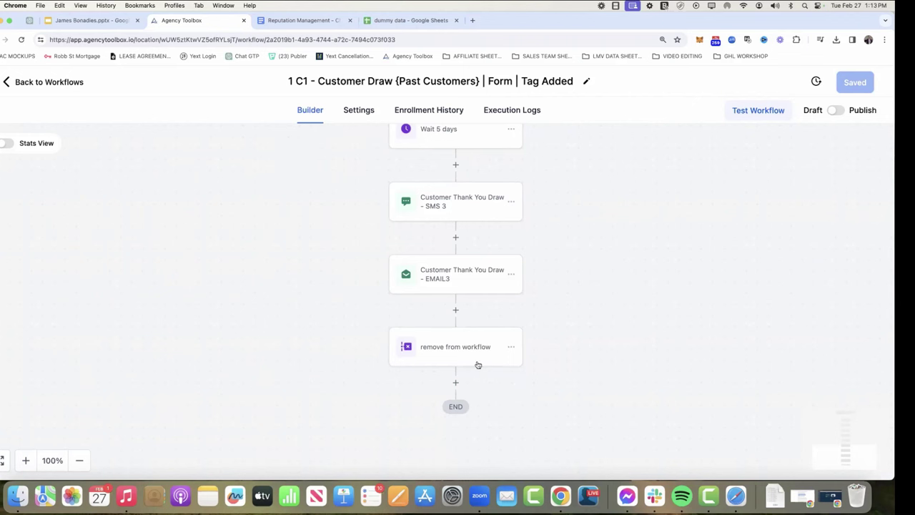
pyautogui.scroll(5, 551, 263)
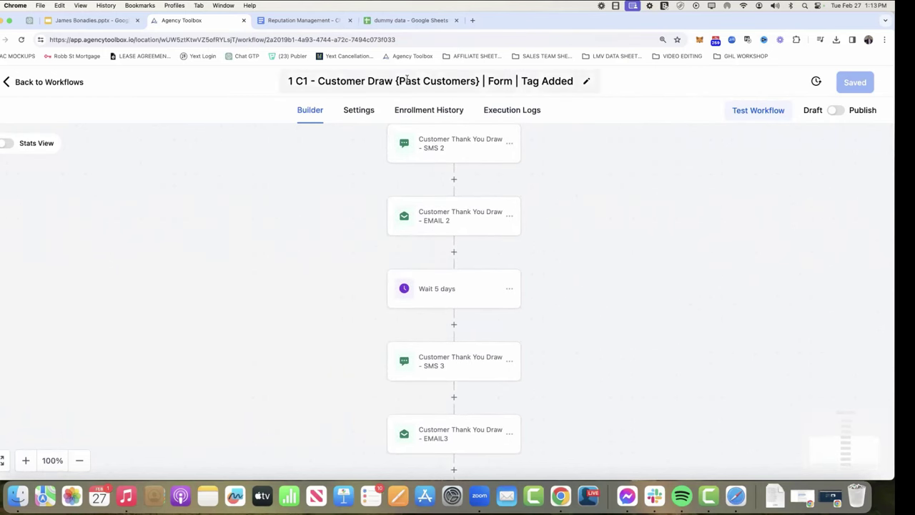
# Switch to the Reputation Management checklist, tick off EDIT ALL CONTENT WITHIN THE AUTOMATIONS and highlight the CHECK TRIGGER LINKS item
pyautogui.click(277, 22)
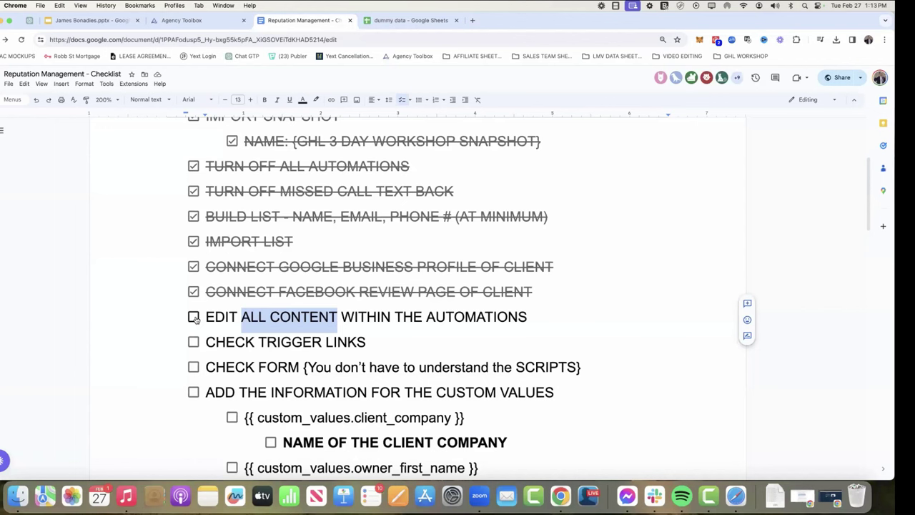
pyautogui.click(194, 317)
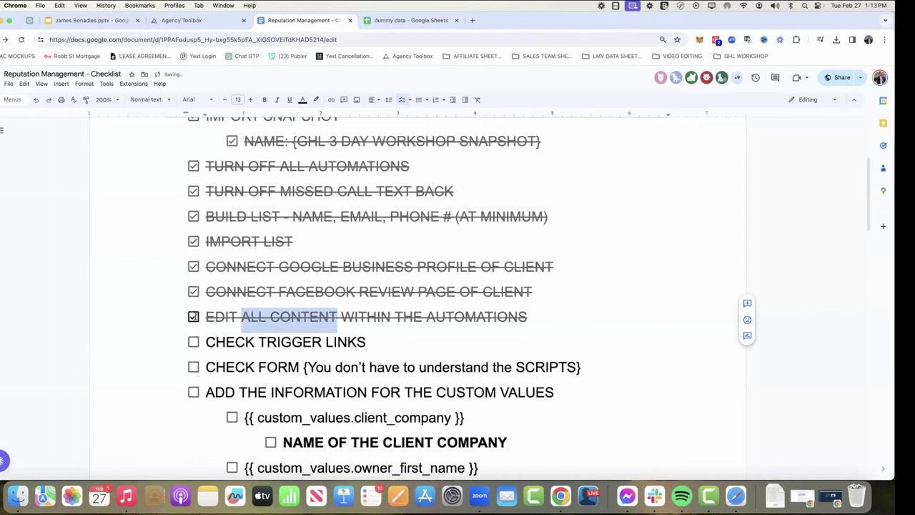
pyautogui.moveTo(378, 344); pyautogui.dragTo(205, 345)
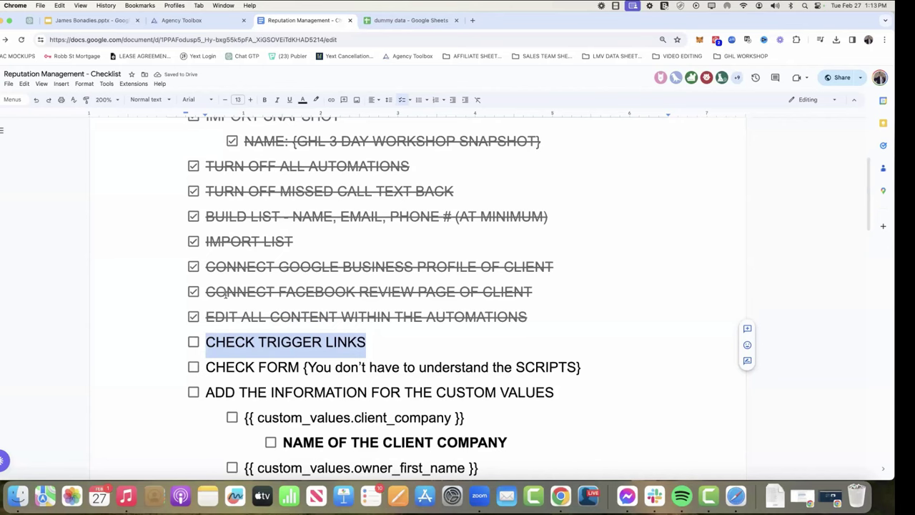
# Return to Agency Toolbox, open the marketing trigger links and review the Reactivation Review, Review Request and Google Review links
pyautogui.click(206, 21)
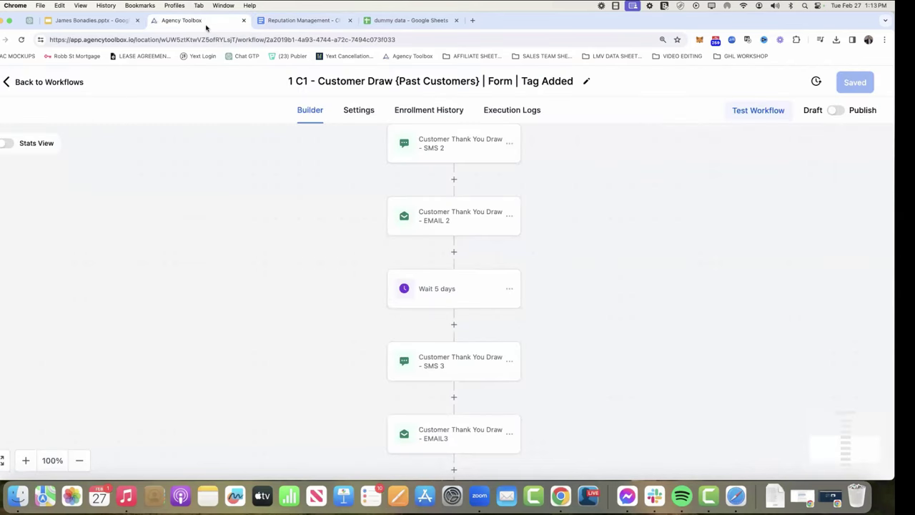
pyautogui.click(39, 83)
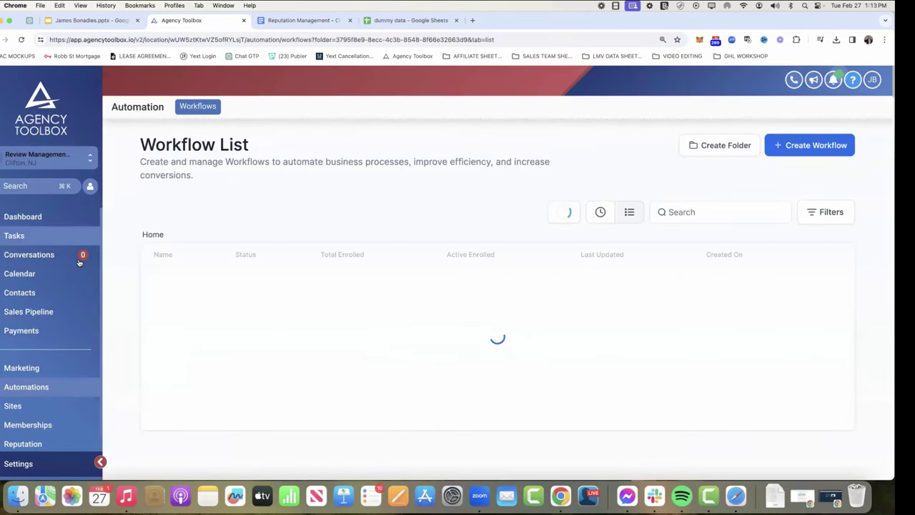
pyautogui.click(39, 367)
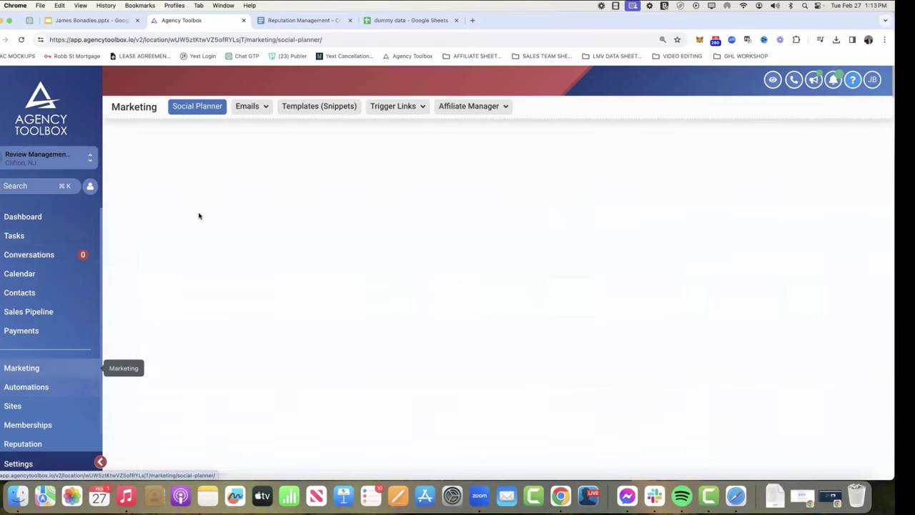
pyautogui.click(401, 106)
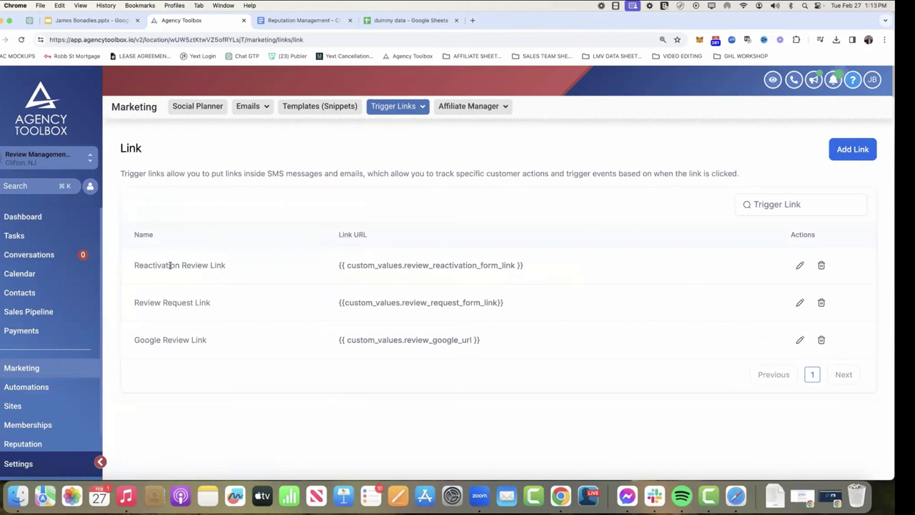
pyautogui.tripleClick(170, 265)
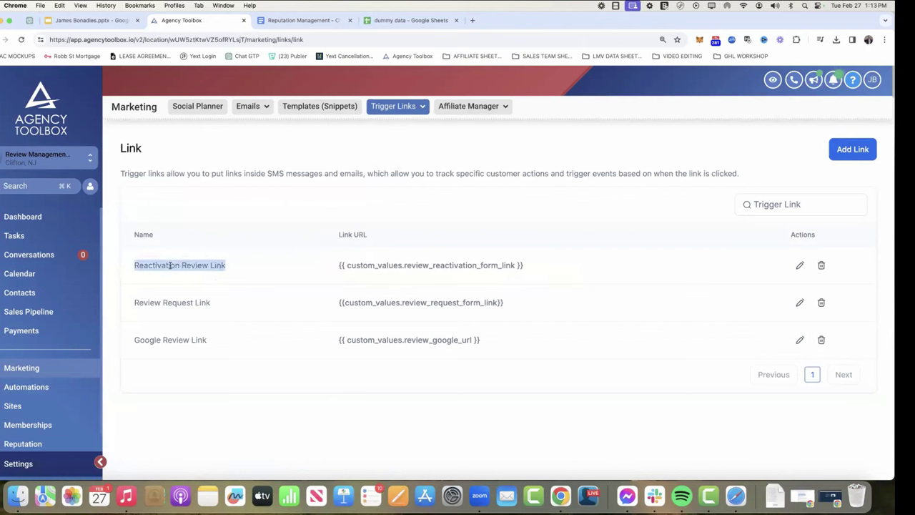
pyautogui.doubleClick(169, 304)
pyautogui.tripleClick(169, 306)
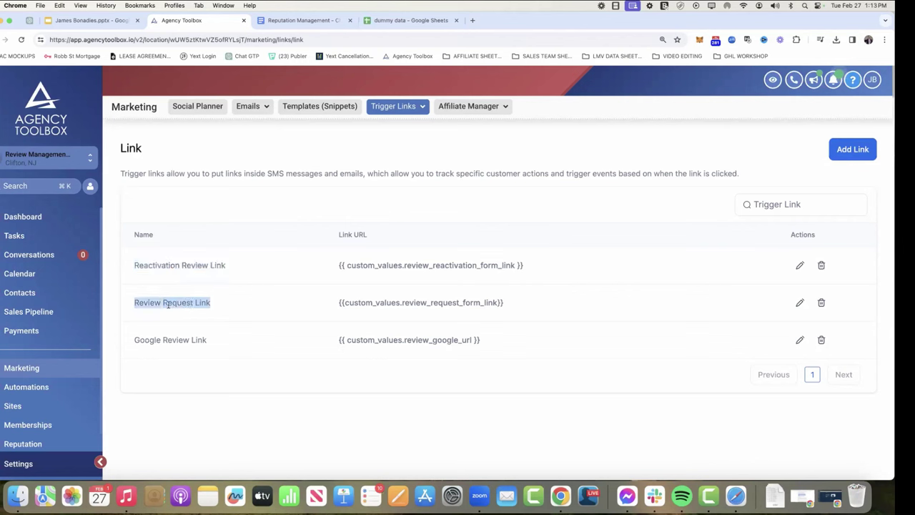
pyautogui.tripleClick(169, 342)
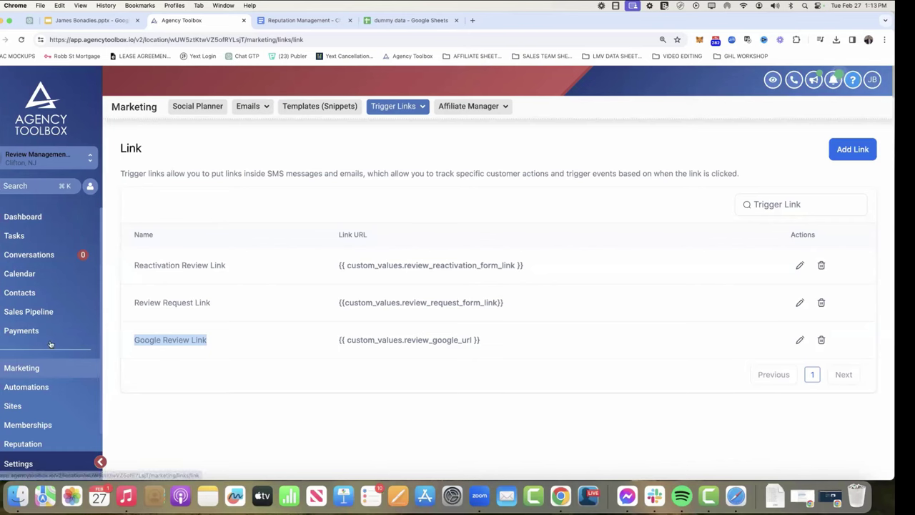
# Open the 3 C1-2. Review Link Clicked workflow from the 1. REVIEW MANAGEMENT automation folder
pyautogui.scroll(-2, 50, 358)
pyautogui.click(25, 335)
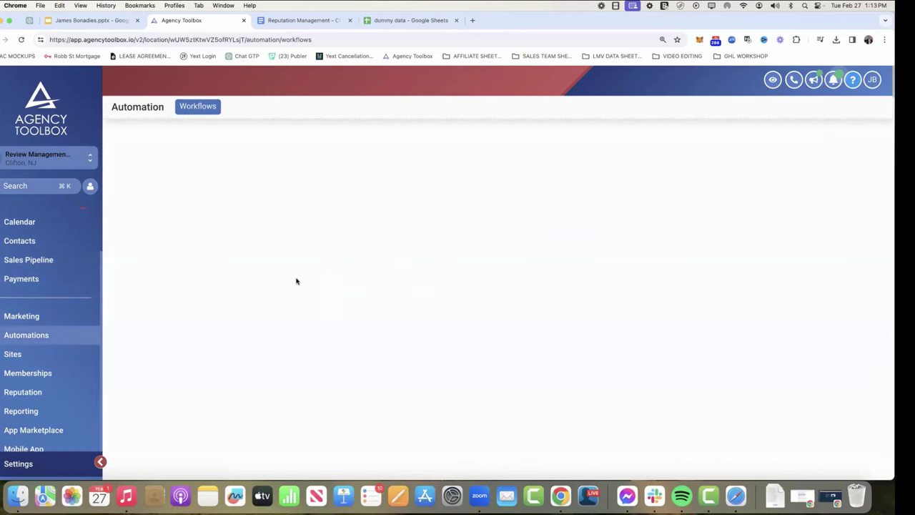
pyautogui.click(248, 286)
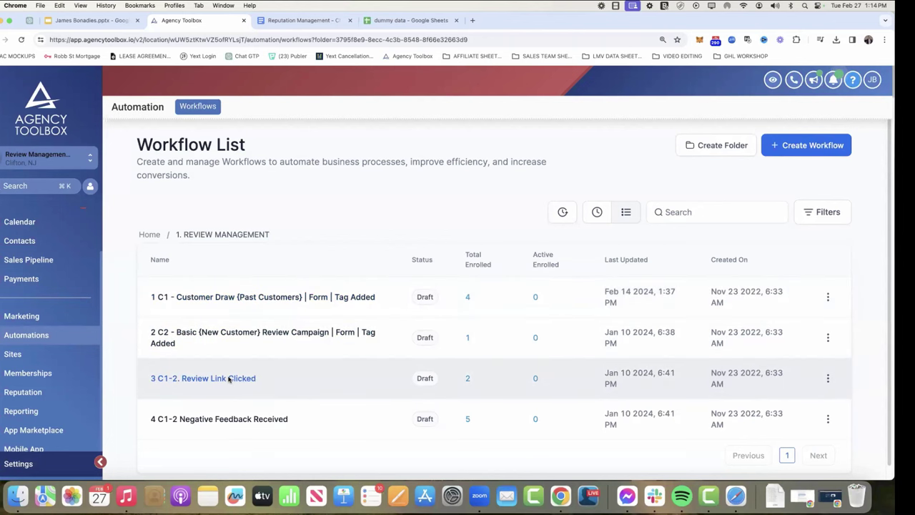
pyautogui.click(231, 379)
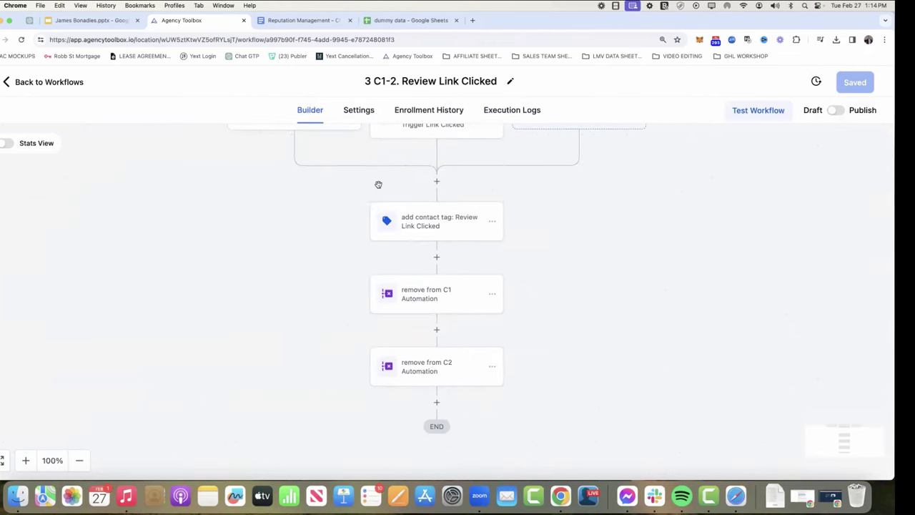
# Inspect the name and trigger link filter of the C2 - Trigger Link Clicked trigger, then close it without saving
pyautogui.scroll(-2, 519, 232)
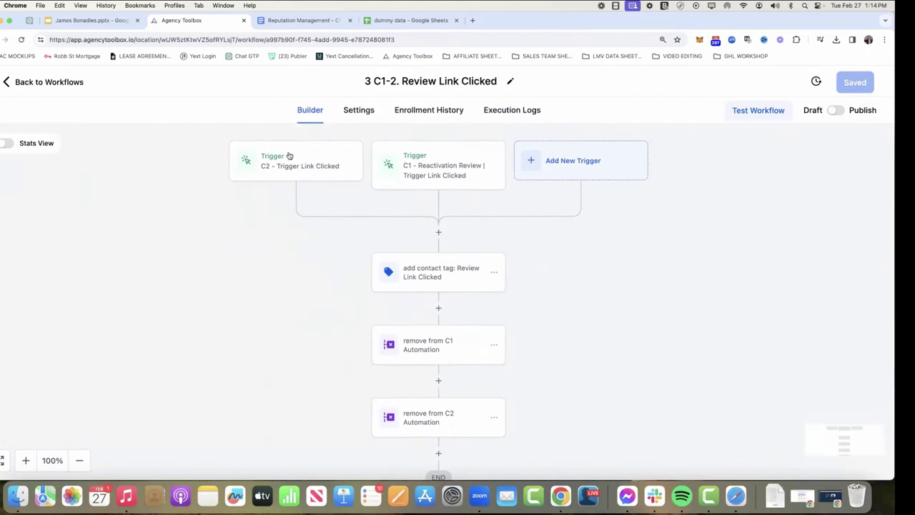
pyautogui.click(295, 162)
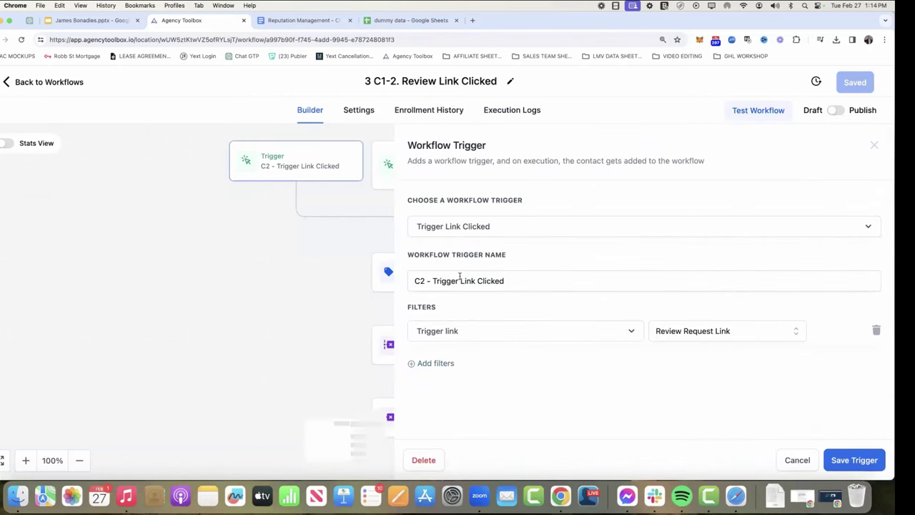
pyautogui.click(515, 284)
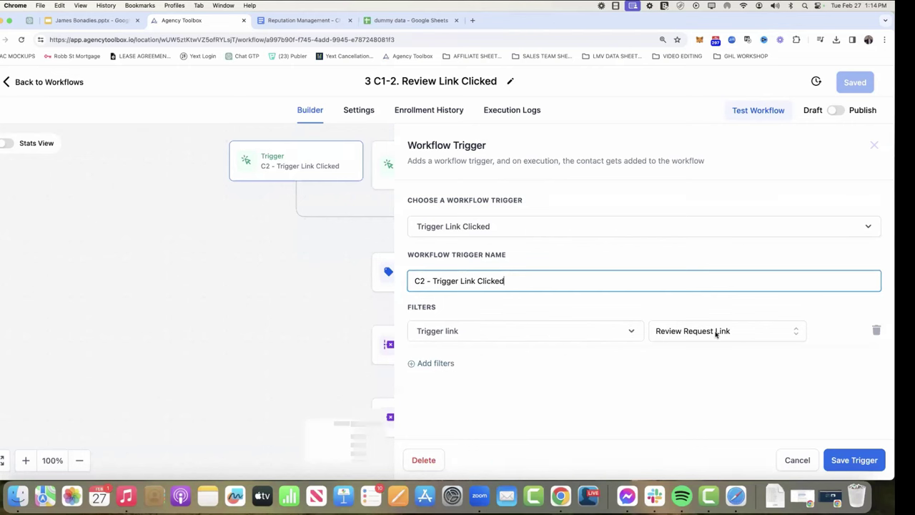
pyautogui.click(253, 319)
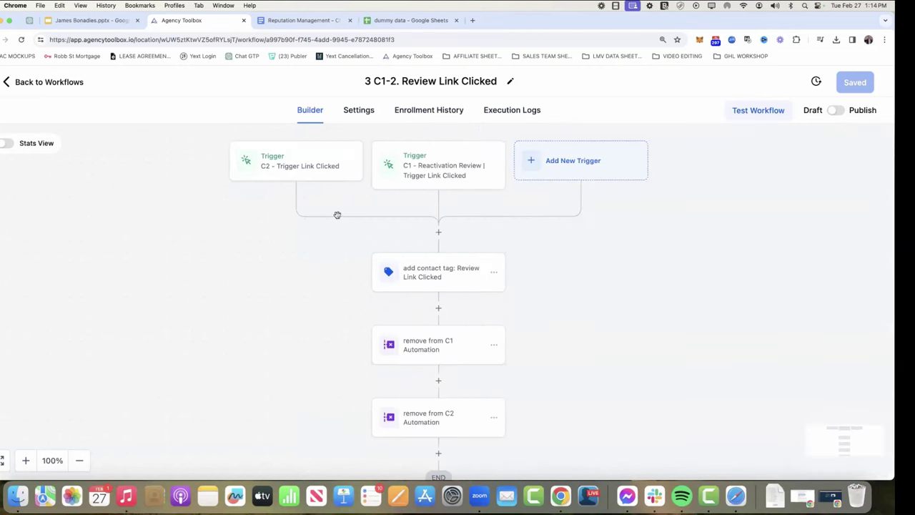
# Check that the C1 - Reactivation Review trigger filters on Reactivation Review Link, reselect that link and close the trigger without saving
pyautogui.click(450, 173)
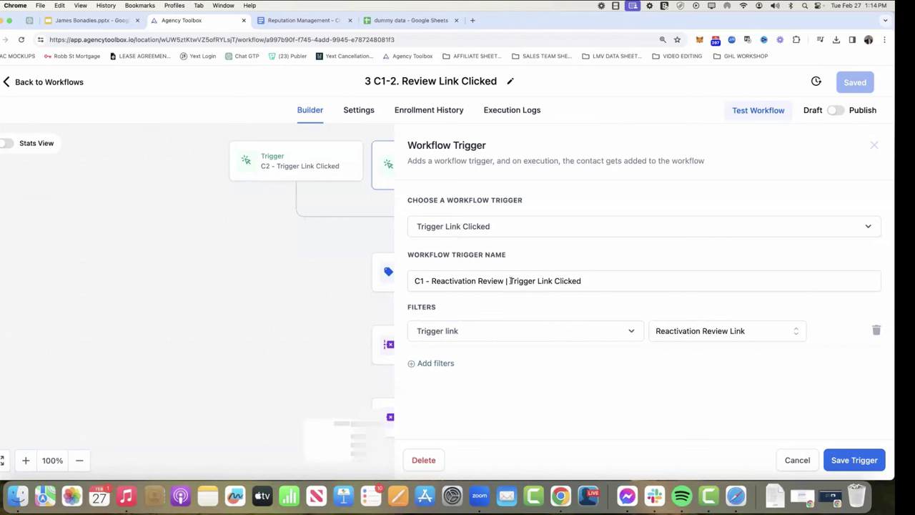
pyautogui.moveTo(504, 281); pyautogui.dragTo(440, 281)
pyautogui.click(571, 281)
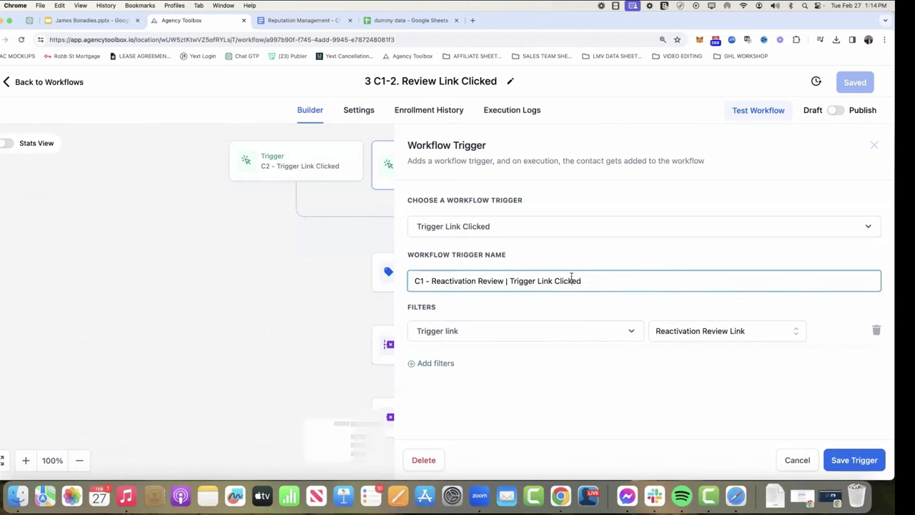
pyautogui.click(734, 330)
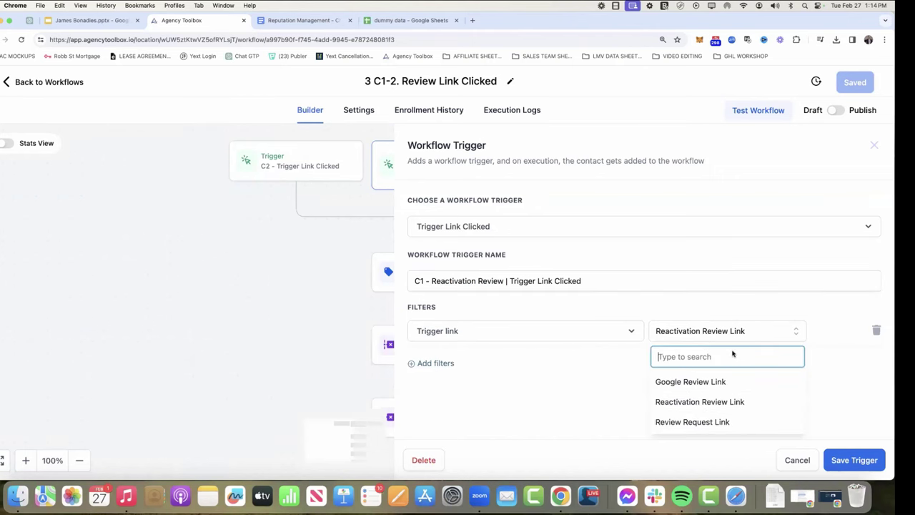
pyautogui.click(721, 403)
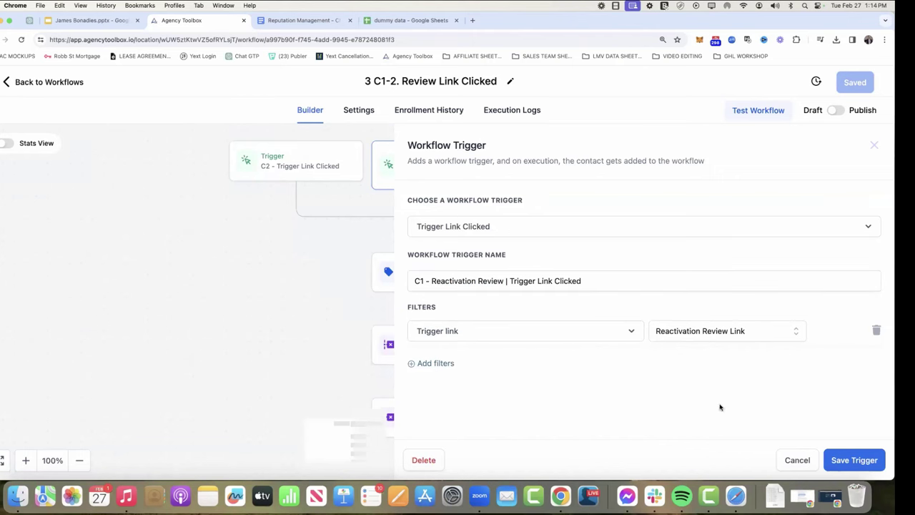
pyautogui.click(790, 461)
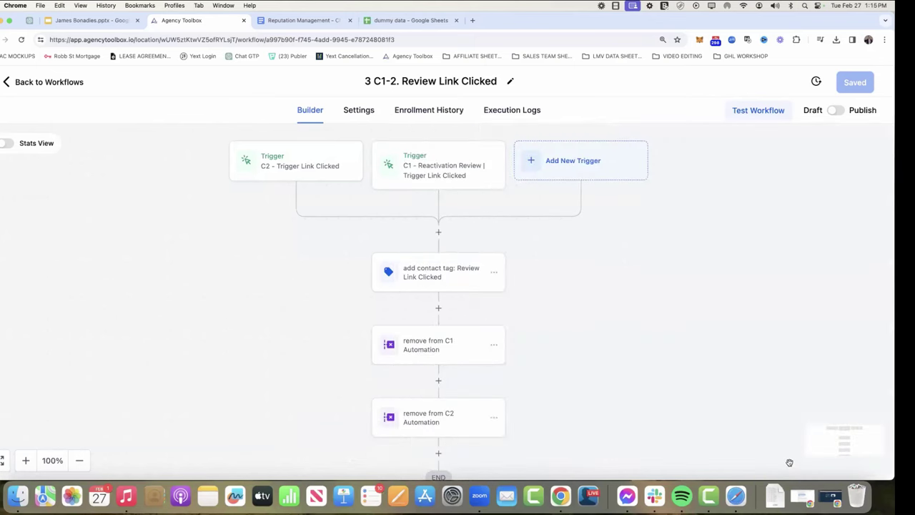
# Highlight C1 in the workflow title, then inspect the tag in the add contact tag action and close it without saving
pyautogui.click(385, 81)
pyautogui.moveTo(384, 81); pyautogui.dragTo(372, 81)
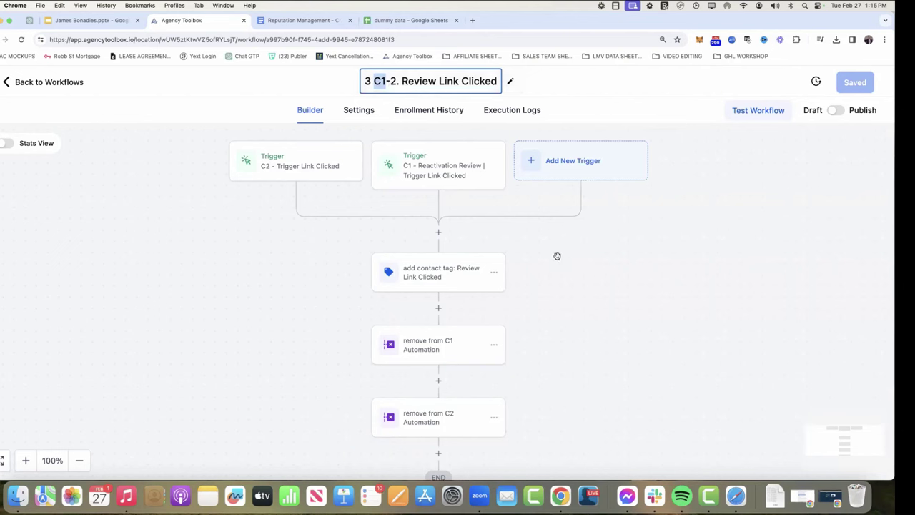
pyautogui.click(545, 276)
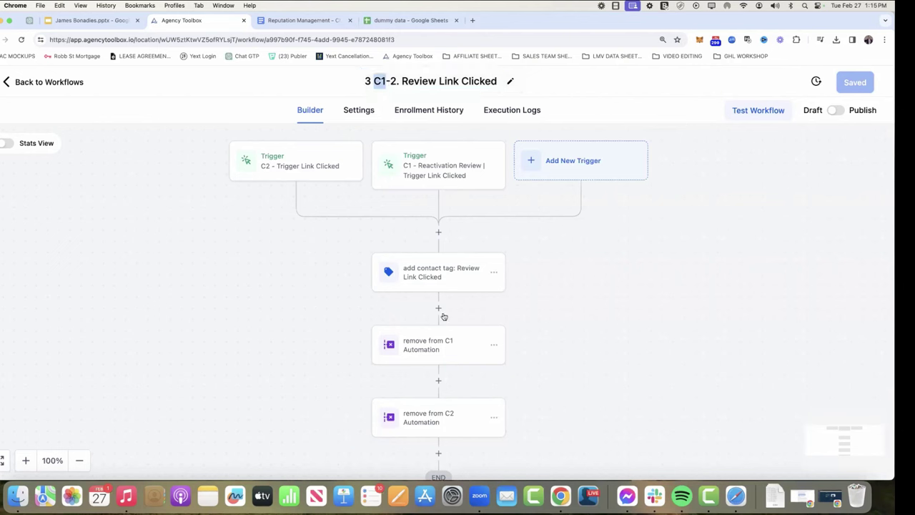
pyautogui.click(434, 271)
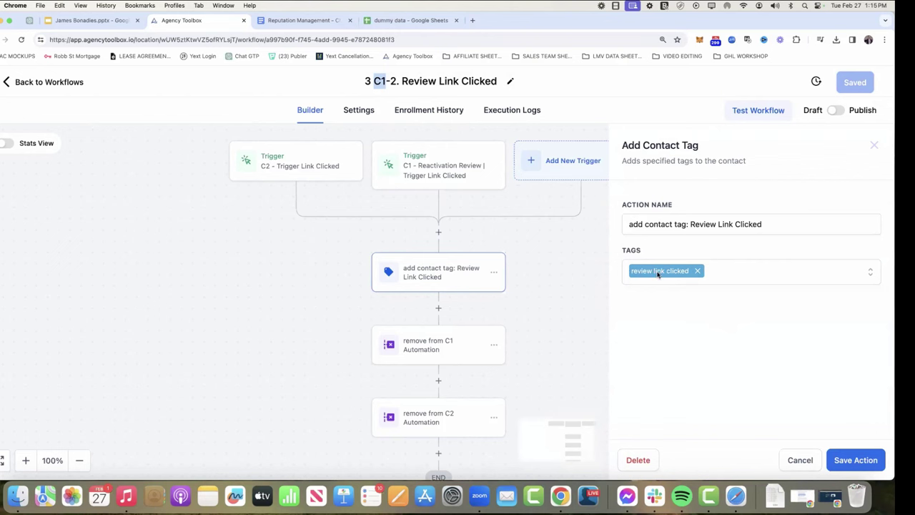
pyautogui.click(798, 458)
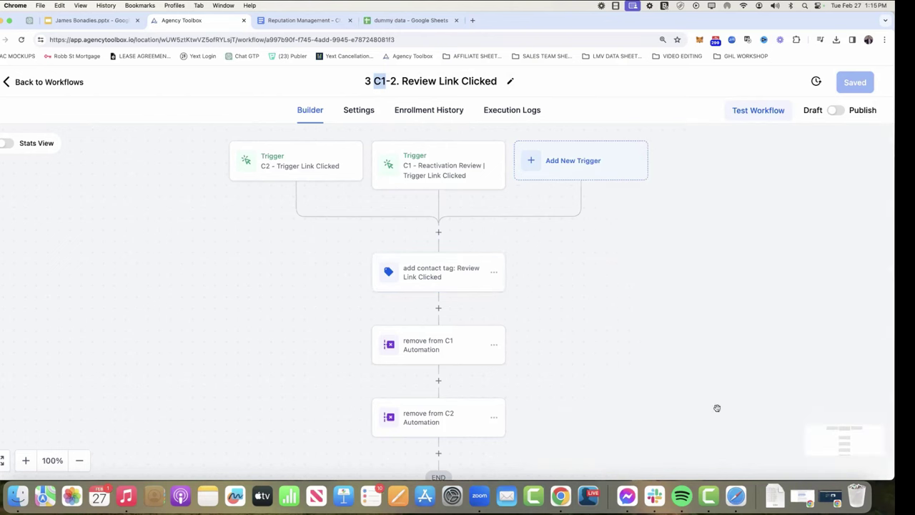
# Inspect the target workflows of the remove from C1 and C2 Automation actions without saving, then return to the workflow list
pyautogui.click(423, 338)
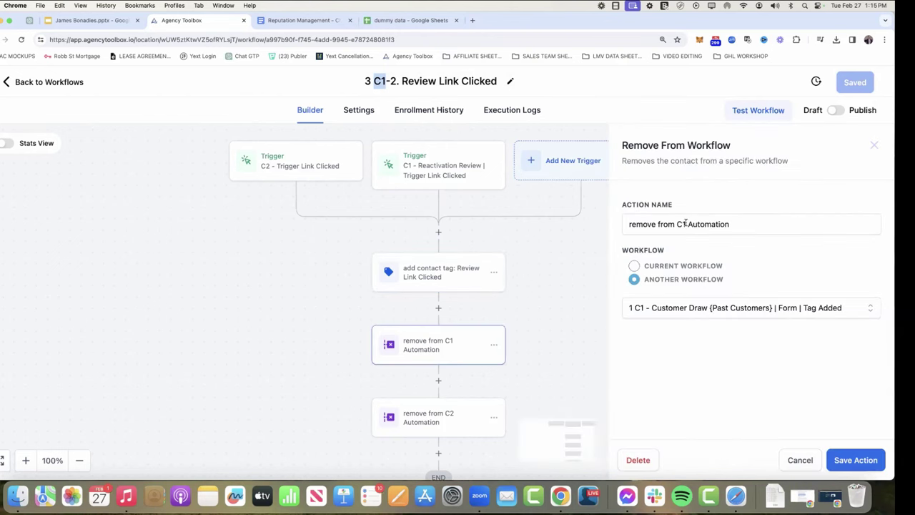
pyautogui.click(798, 461)
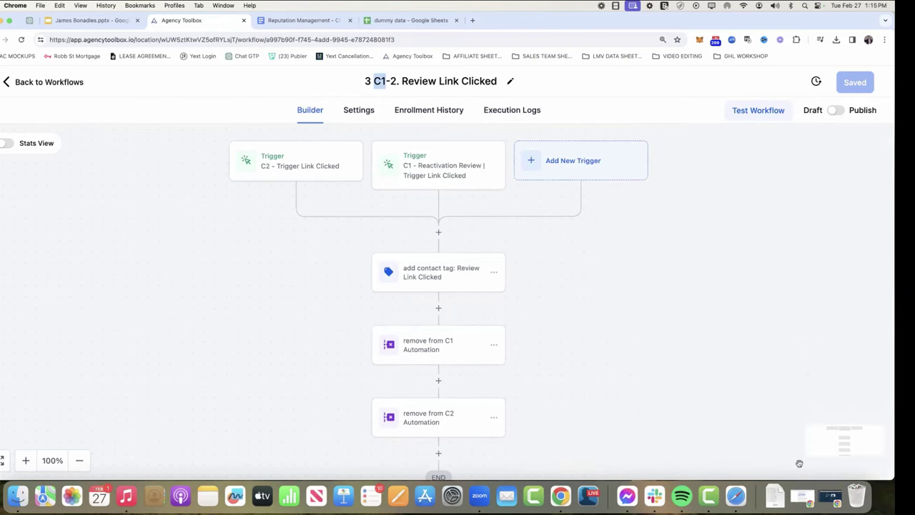
pyautogui.click(437, 414)
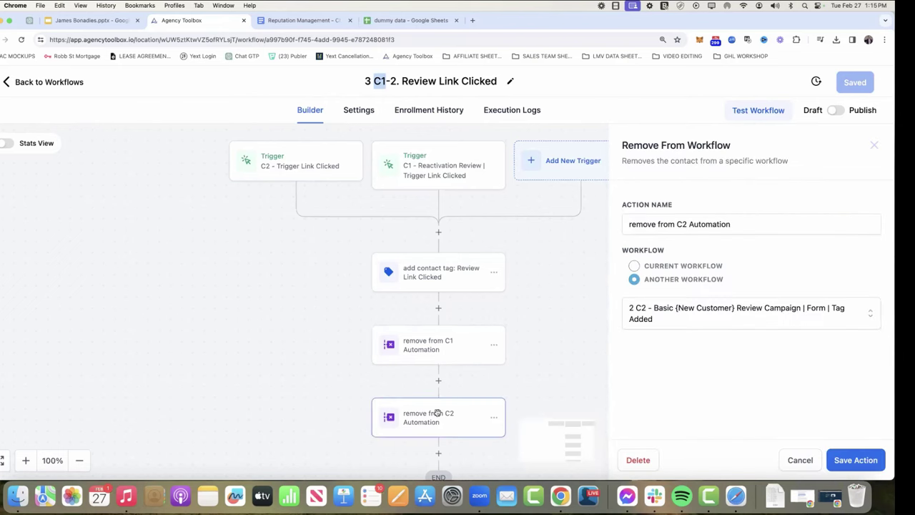
pyautogui.click(799, 460)
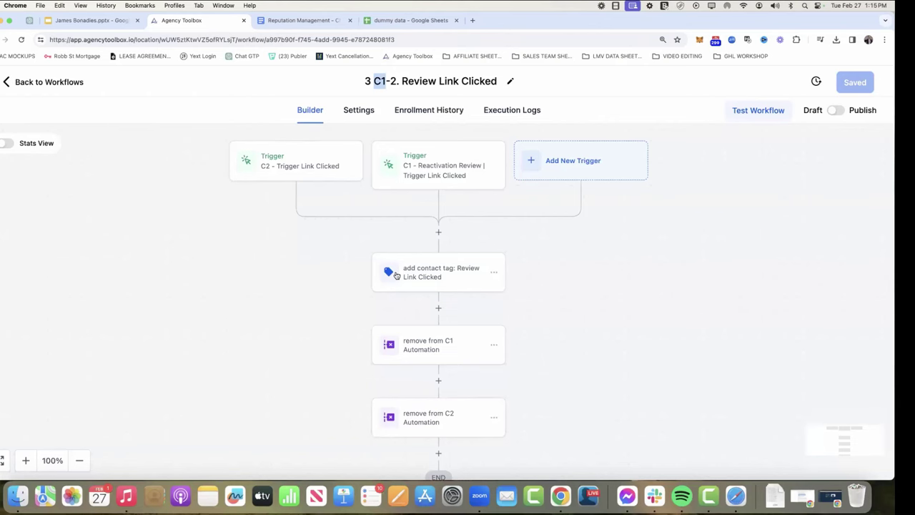
pyautogui.click(54, 82)
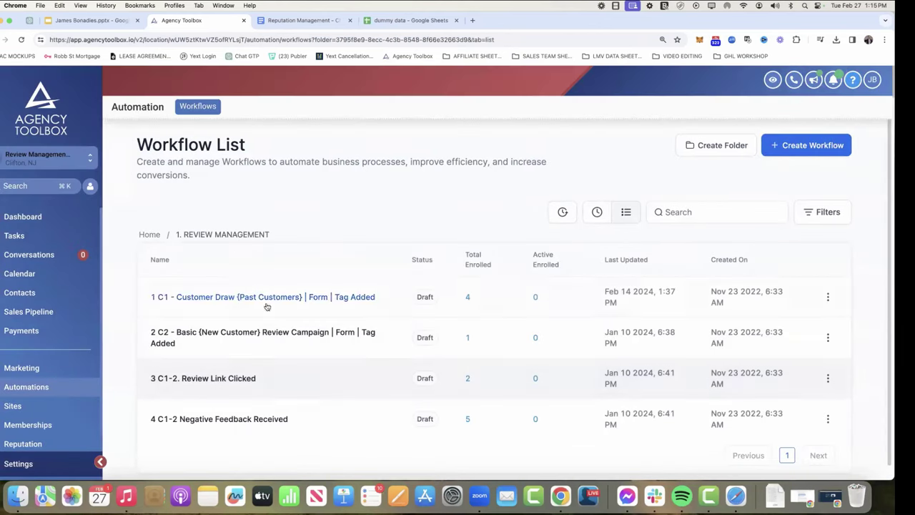
pyautogui.scroll(-1, 405, 229)
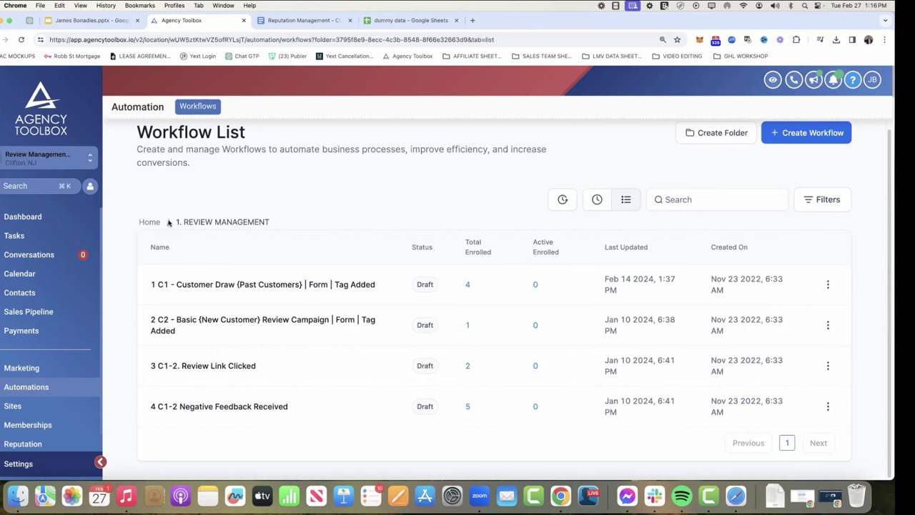
# Switch to the Reputation Management checklist, tick off CHECK TRIGGER LINKS and bring the CHECK FORM item into focus
pyautogui.click(289, 20)
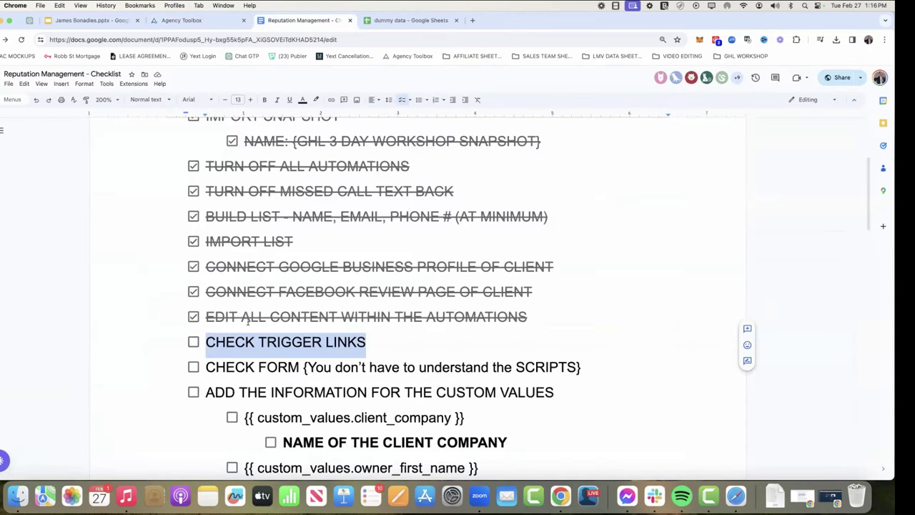
pyautogui.click(193, 341)
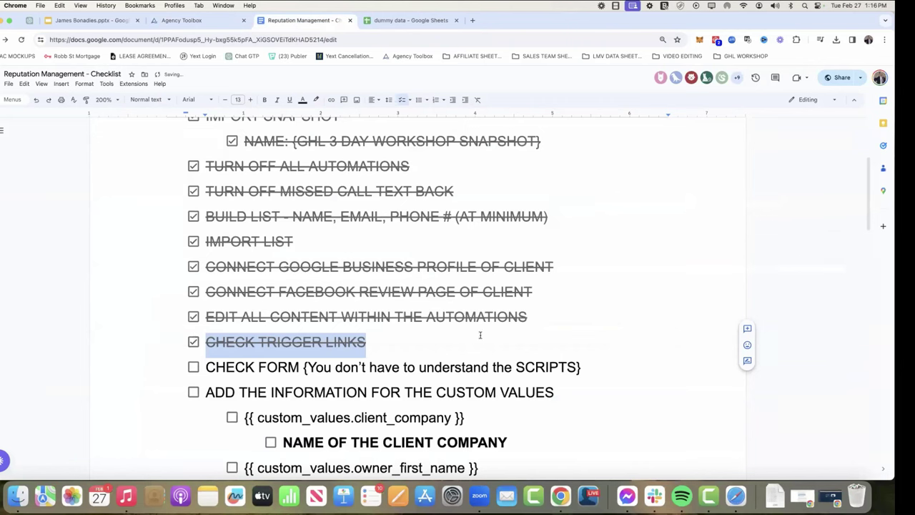
pyautogui.scroll(-1, 479, 335)
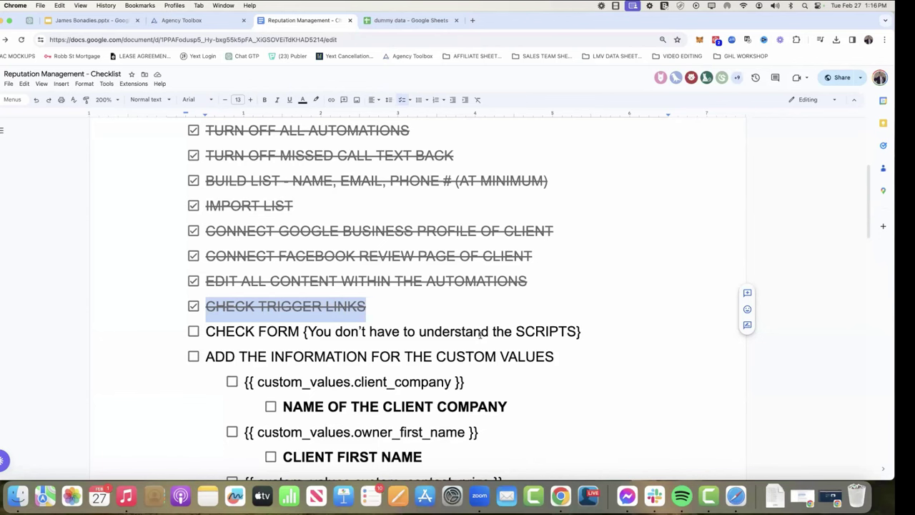
# Highlight the CHECK FORM note about not having to understand the scripts, then highlight the word SCRIPTS alone
pyautogui.scroll(-3, 427, 331)
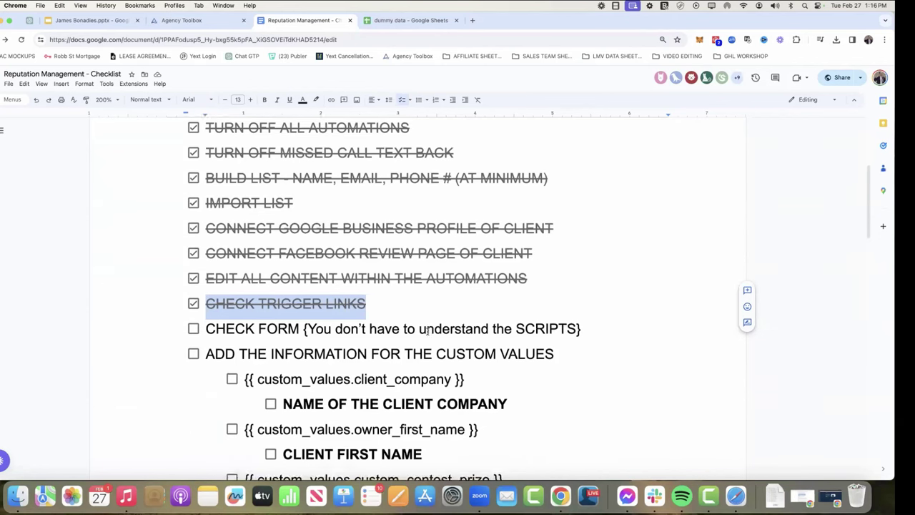
pyautogui.moveTo(303, 264); pyautogui.dragTo(583, 263)
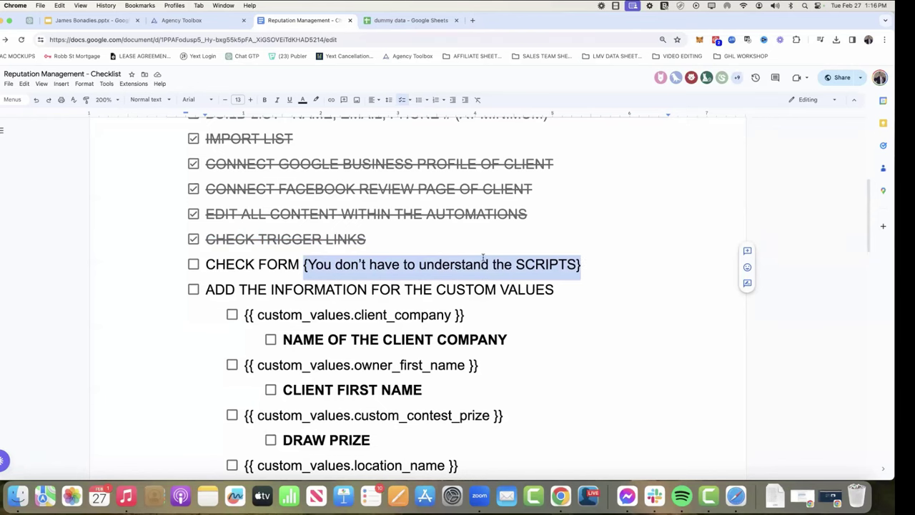
pyautogui.click(435, 263)
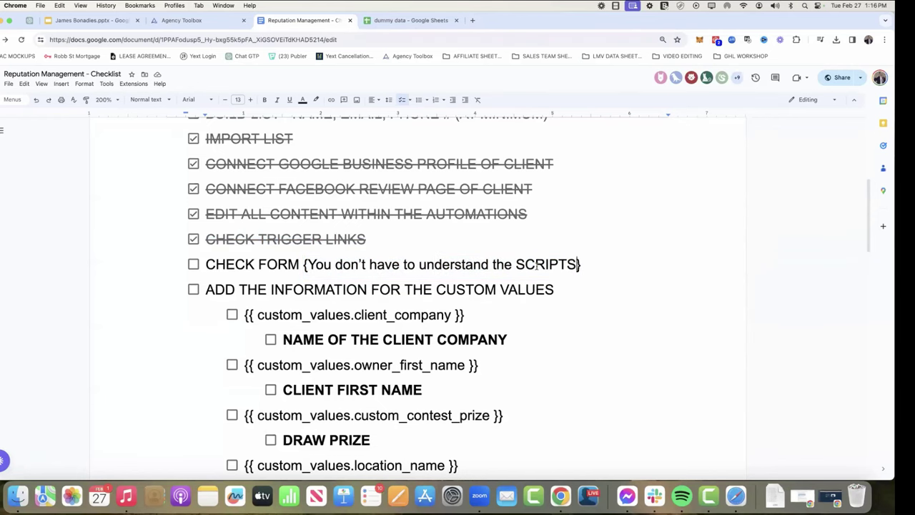
pyautogui.moveTo(578, 265); pyautogui.dragTo(516, 265)
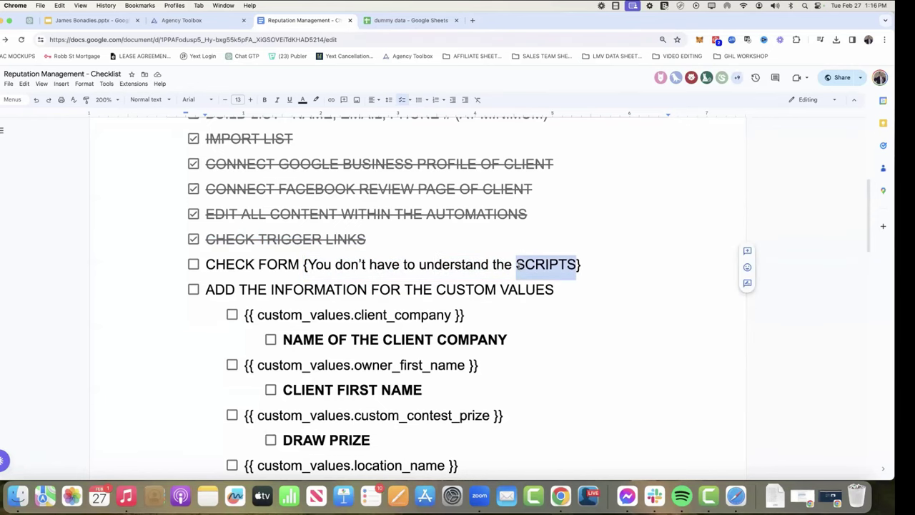
# Switch to Agency Toolbox, open Reputation Review Form - Stars & Gate Form from the site forms and review its full content
pyautogui.click(207, 22)
pyautogui.click(33, 371)
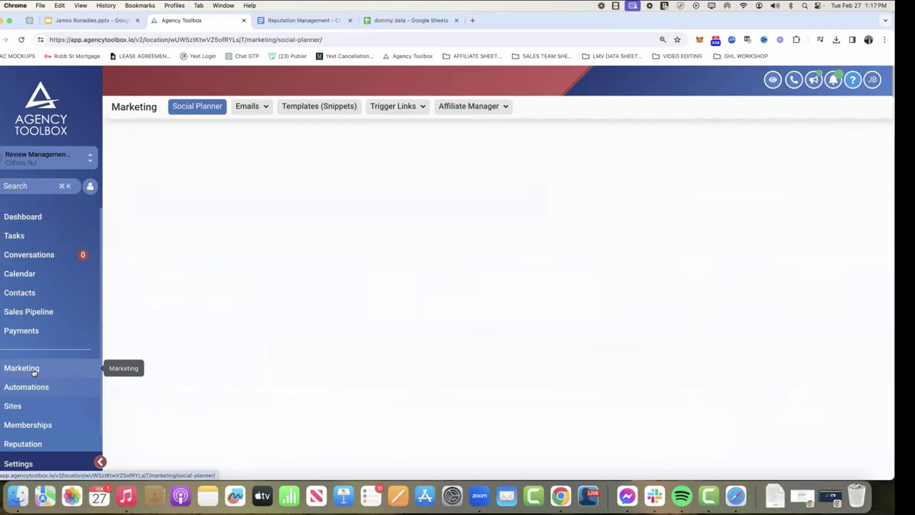
pyautogui.scroll(-2, 34, 372)
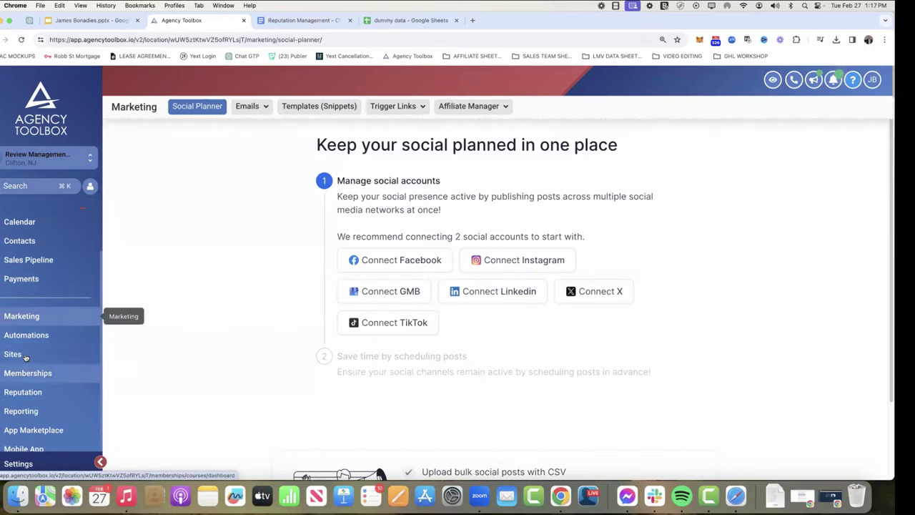
pyautogui.click(16, 353)
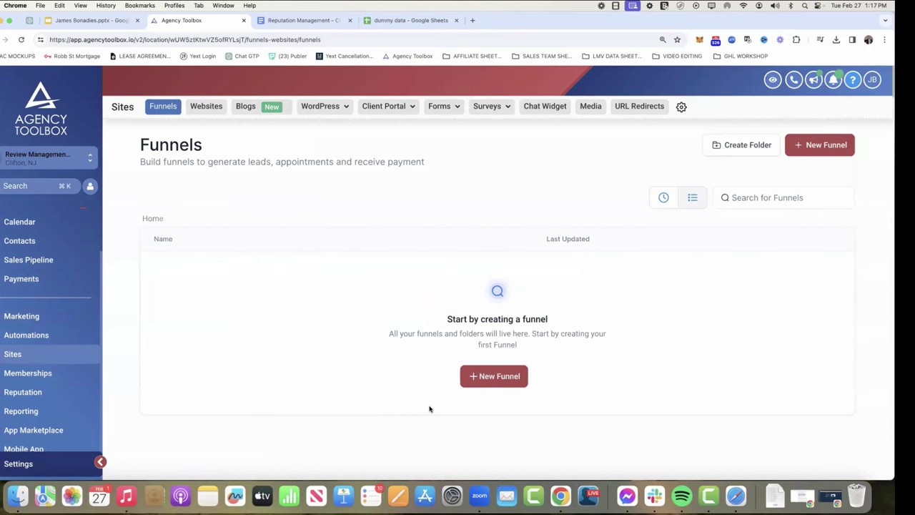
pyautogui.moveTo(492, 111)
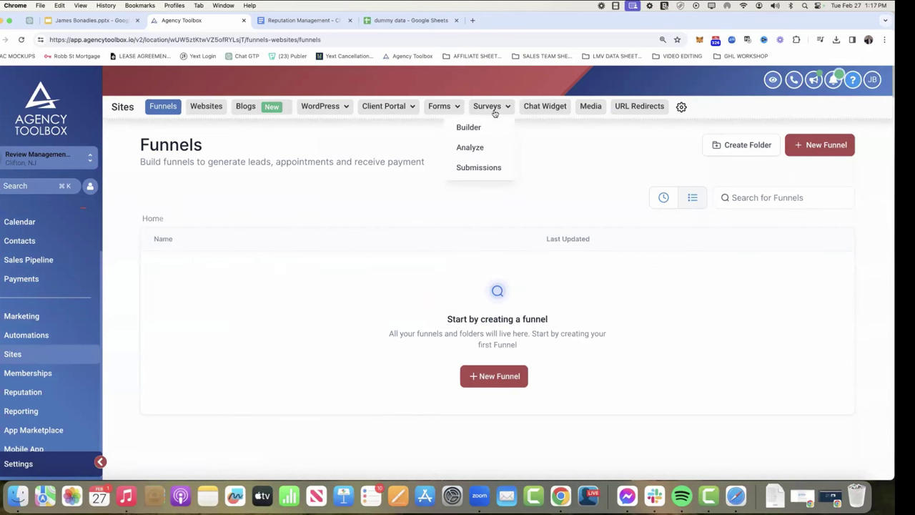
pyautogui.click(441, 111)
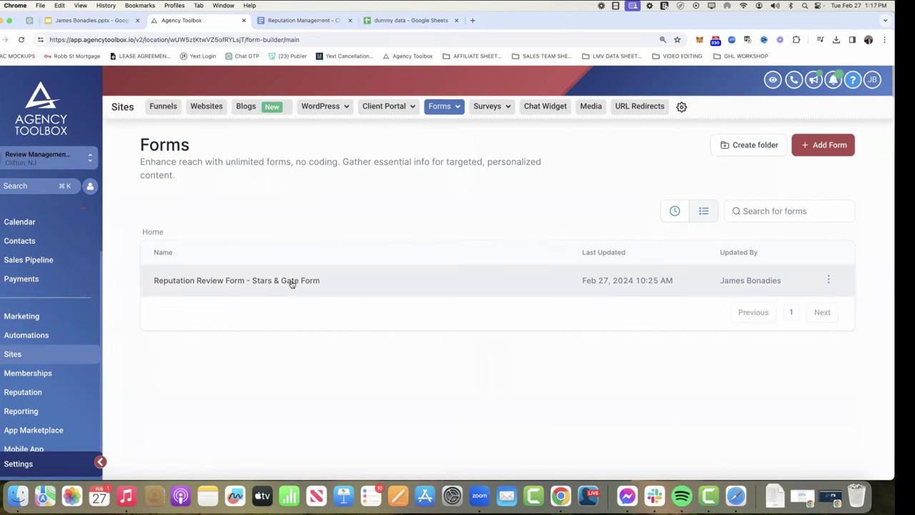
pyautogui.click(316, 281)
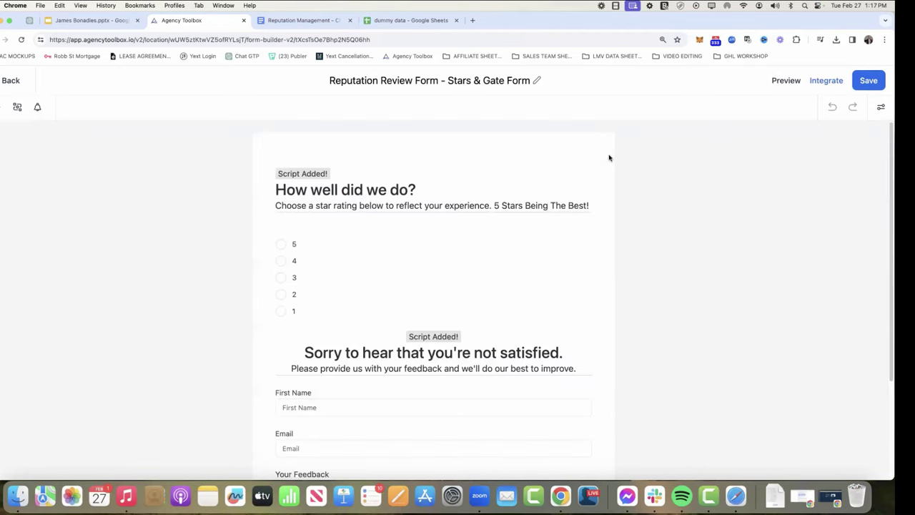
pyautogui.scroll(-5, 542, 262)
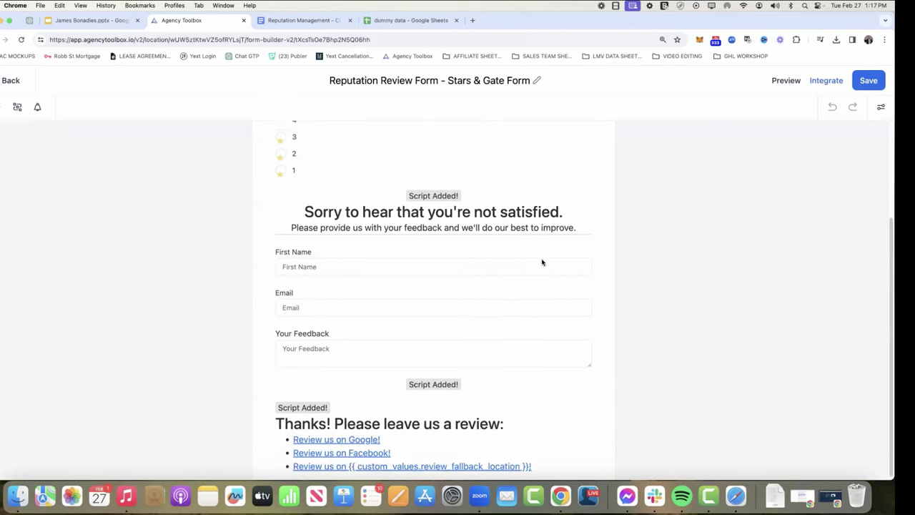
pyautogui.scroll(4, 503, 178)
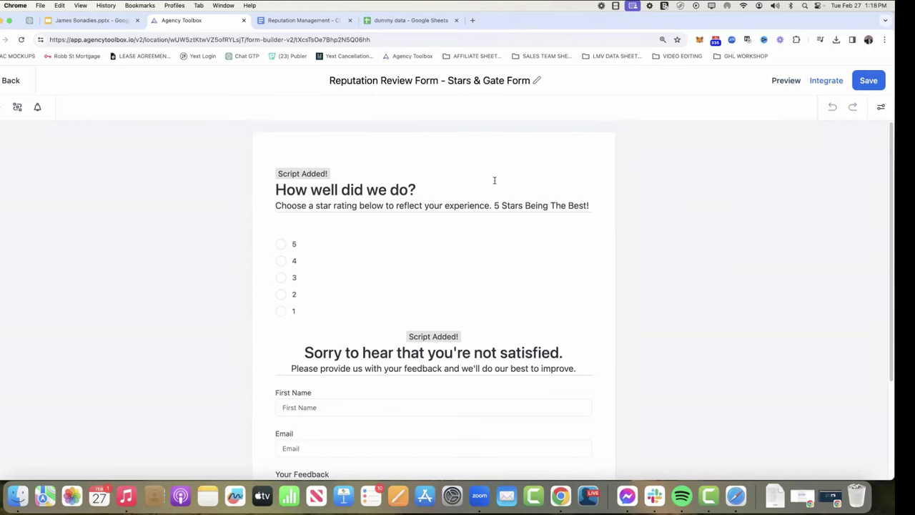
# Turn off future third-party script alerts, proceed past the alert and open the form's live preview
pyautogui.click(786, 81)
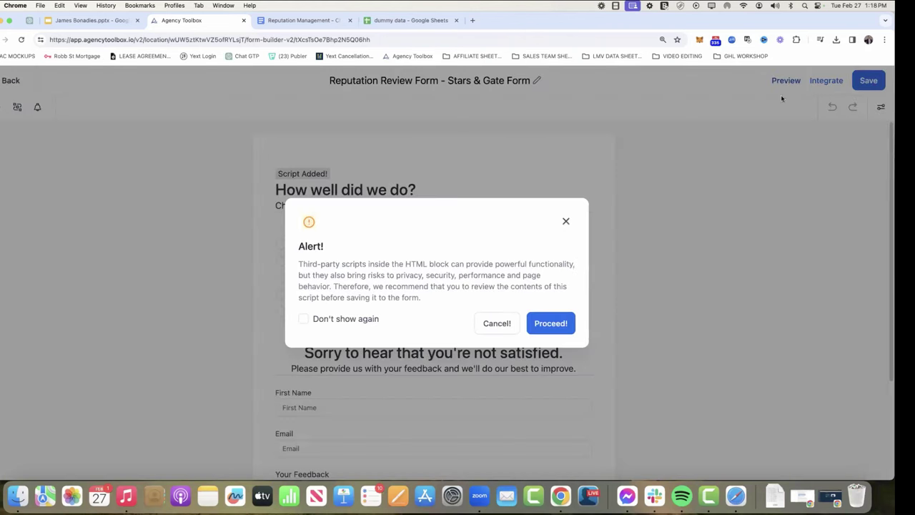
pyautogui.click(303, 319)
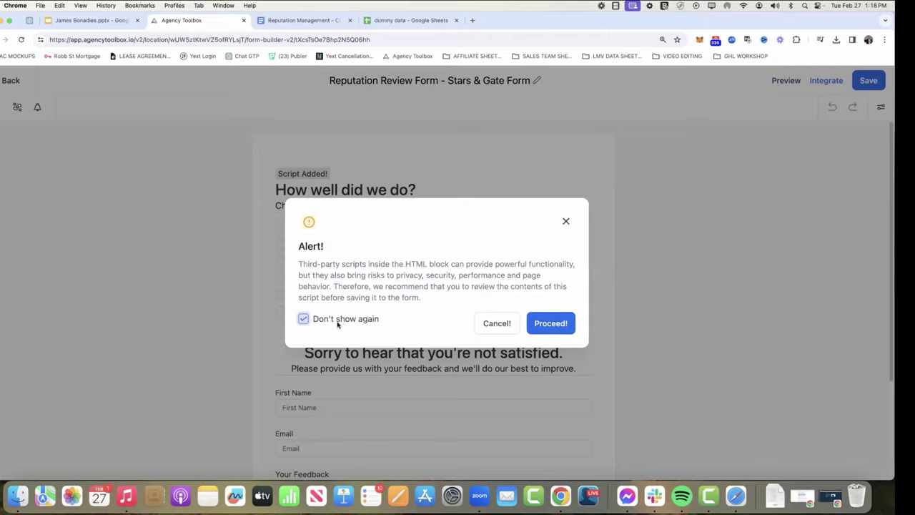
pyautogui.click(550, 330)
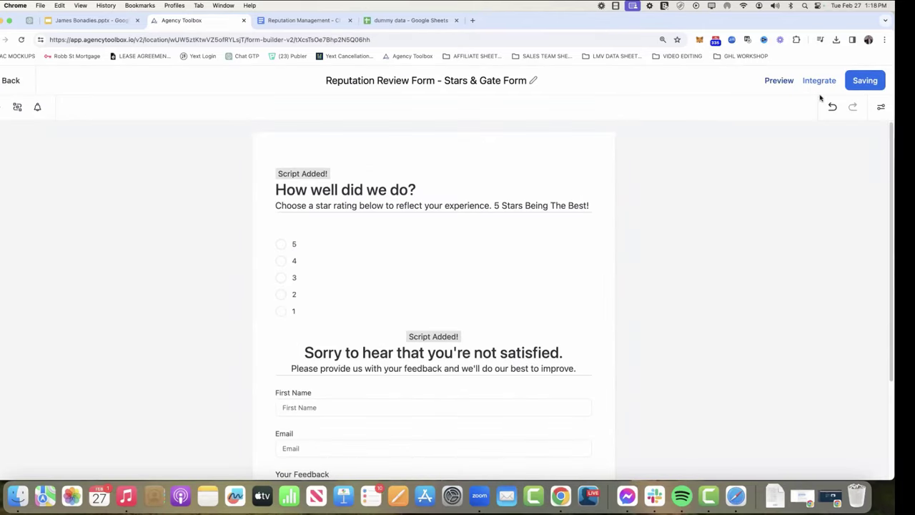
pyautogui.click(792, 82)
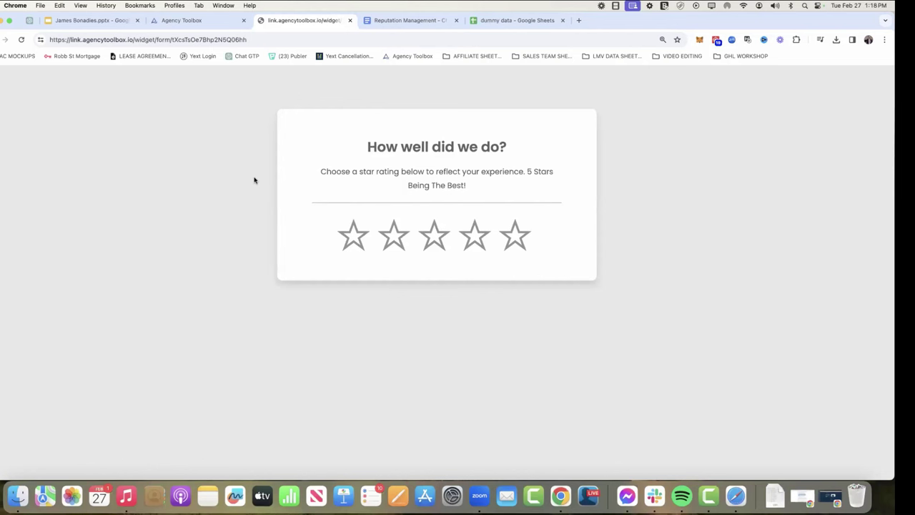
# Highlight the "How well did we do?" heading in the preview, inspect the same text in the block's HTML and cancel without saving
pyautogui.doubleClick(408, 146)
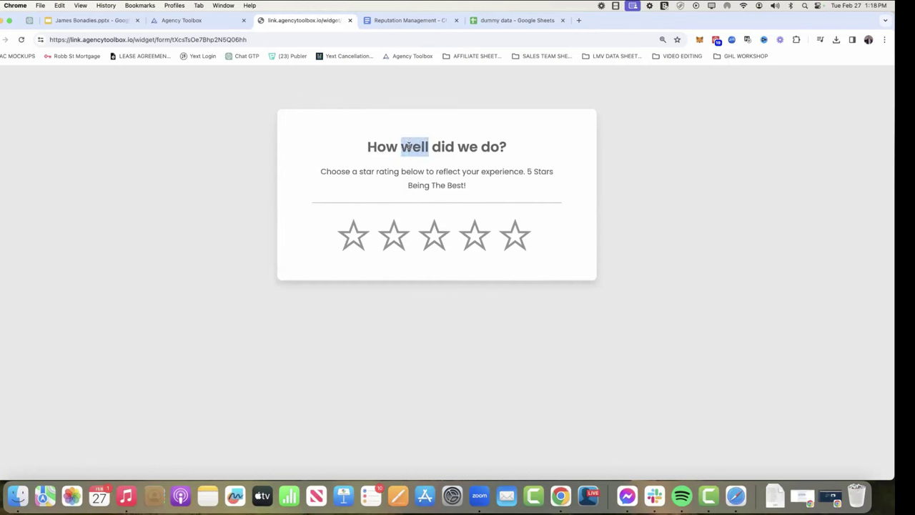
pyautogui.click(409, 146)
pyautogui.moveTo(506, 146); pyautogui.dragTo(366, 147)
pyautogui.click(219, 20)
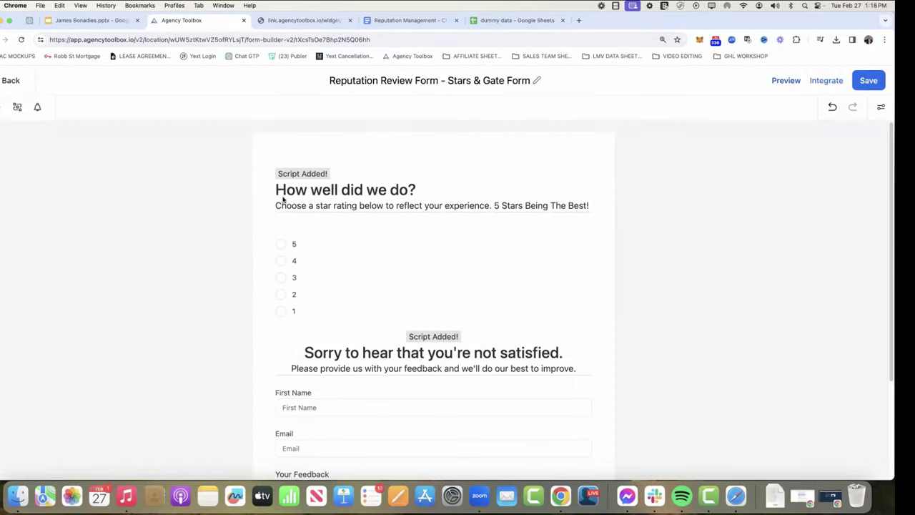
pyautogui.click(414, 179)
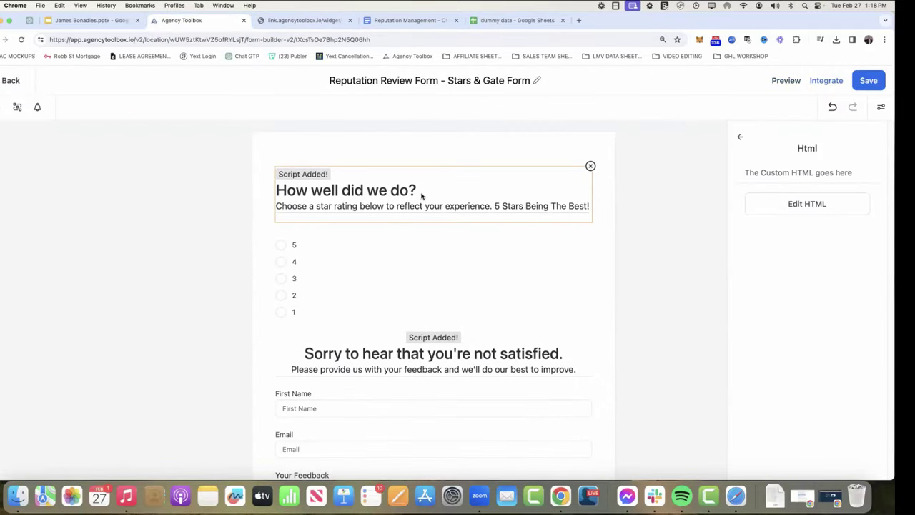
pyautogui.click(809, 203)
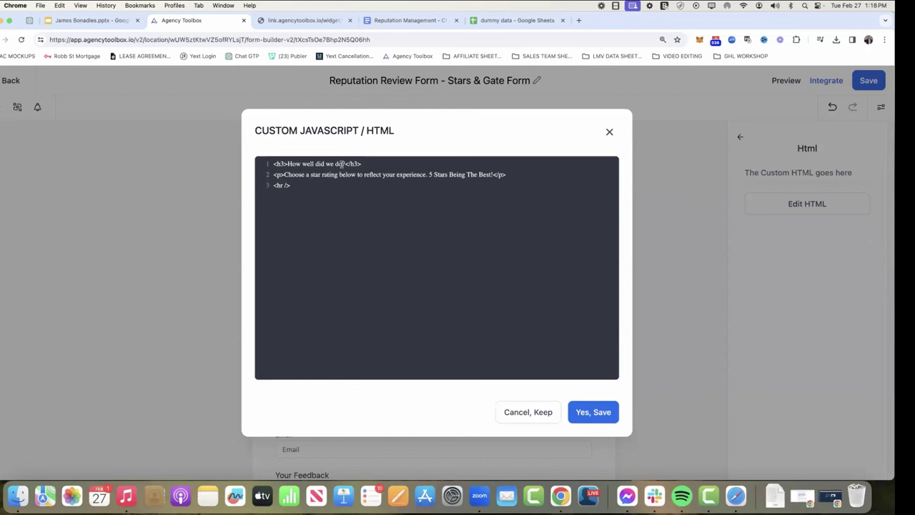
pyautogui.moveTo(346, 163); pyautogui.dragTo(288, 164)
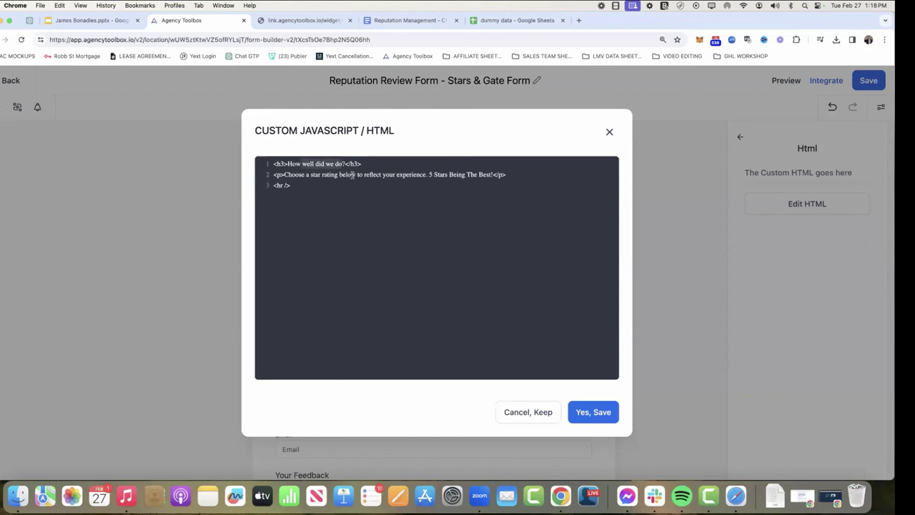
pyautogui.click(530, 412)
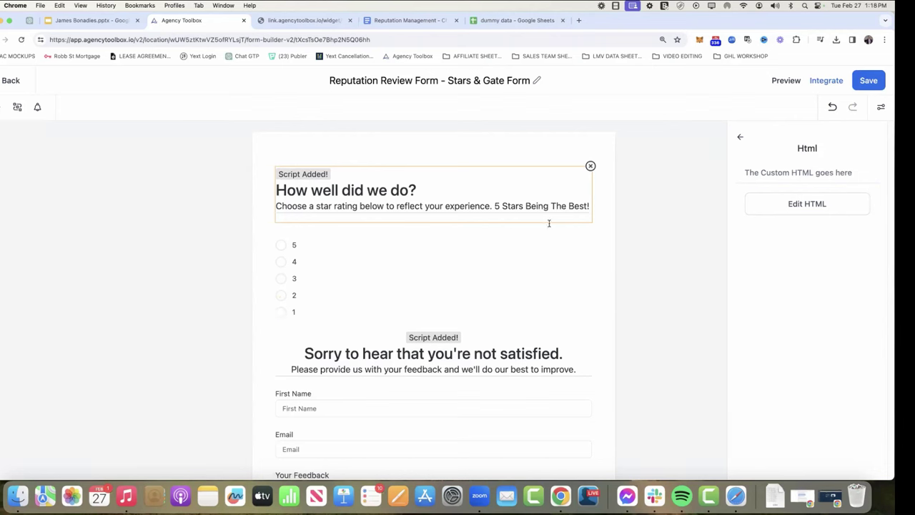
# Compare the live preview with the form's feedback and review-link sections in the builder, including the preview's dissatisfied-customer page
pyautogui.click(295, 24)
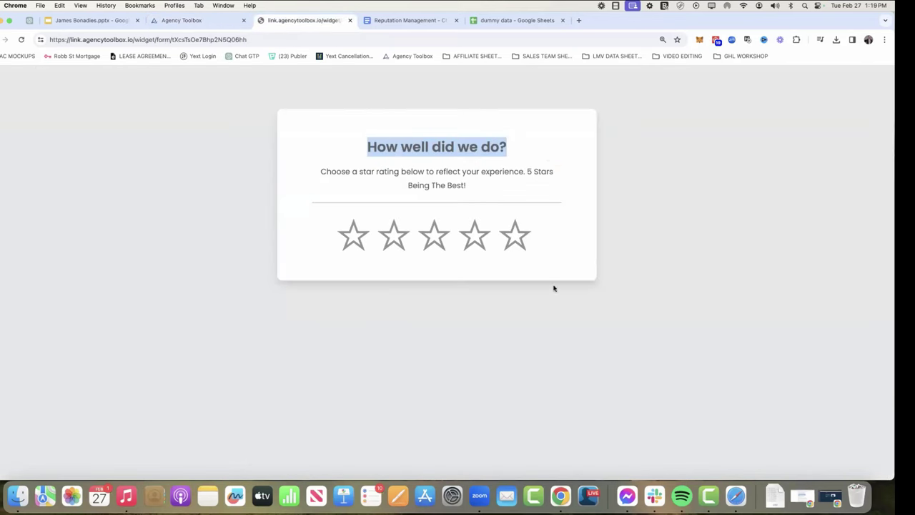
pyautogui.click(197, 24)
pyautogui.scroll(-5, 419, 377)
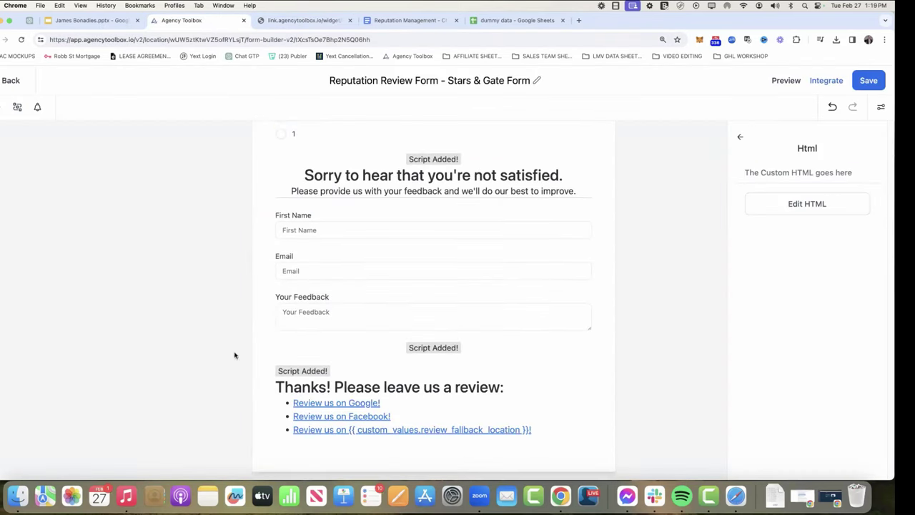
pyautogui.click(313, 26)
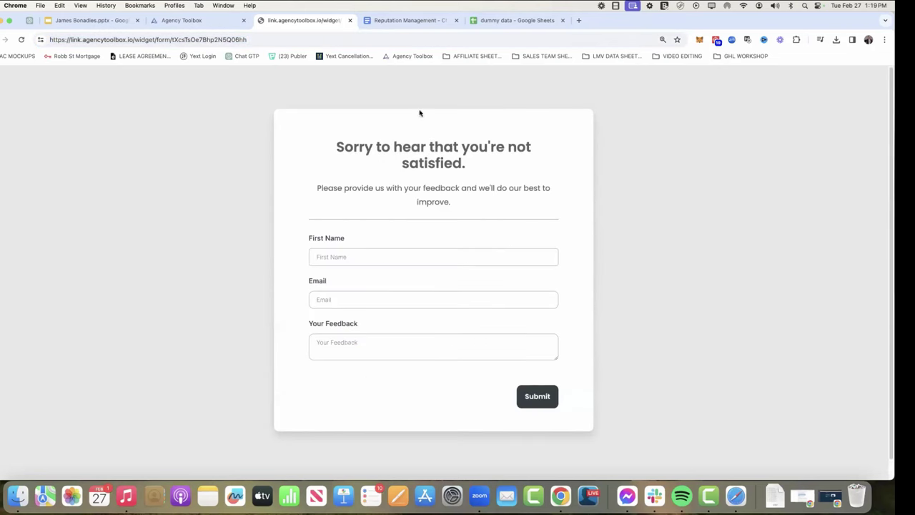
# Return to the forms list, reopen Reputation Review Form - Stars & Gate Form and open two additional previews of it
pyautogui.click(230, 21)
pyautogui.click(10, 81)
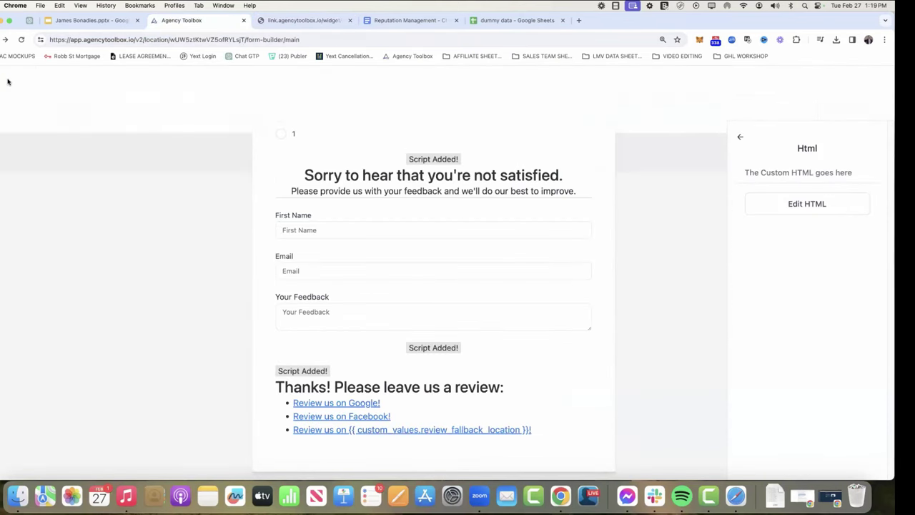
pyautogui.click(316, 21)
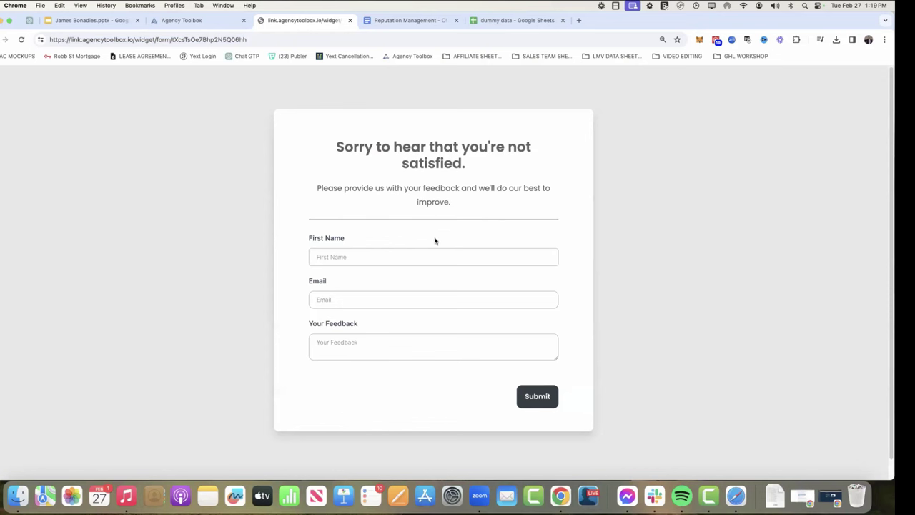
pyautogui.click(193, 22)
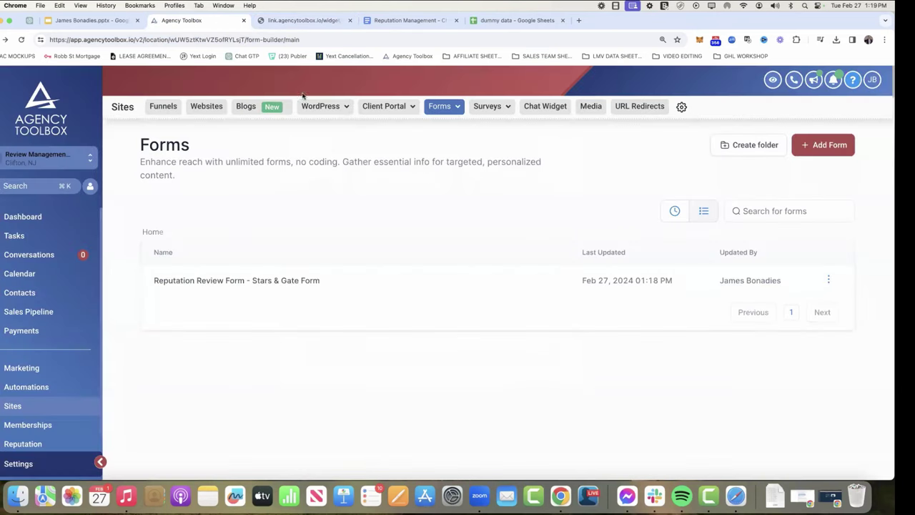
pyautogui.click(249, 280)
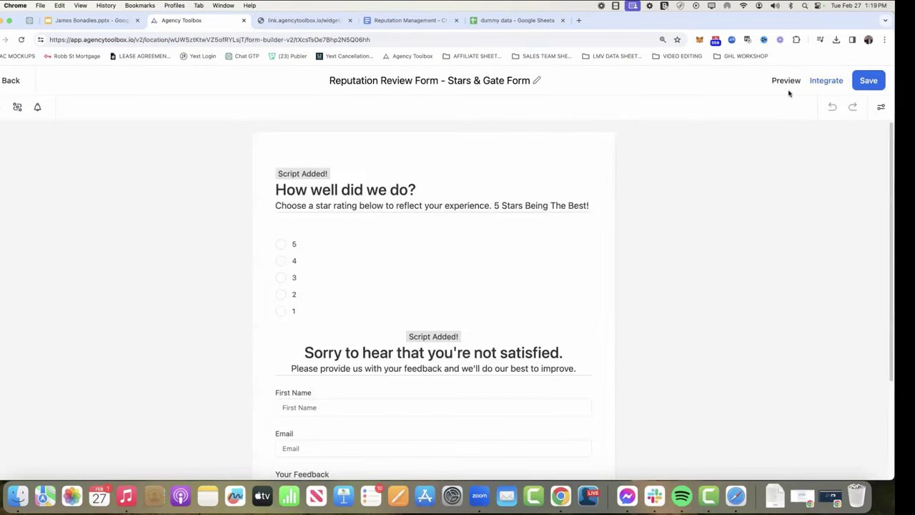
pyautogui.click(787, 81)
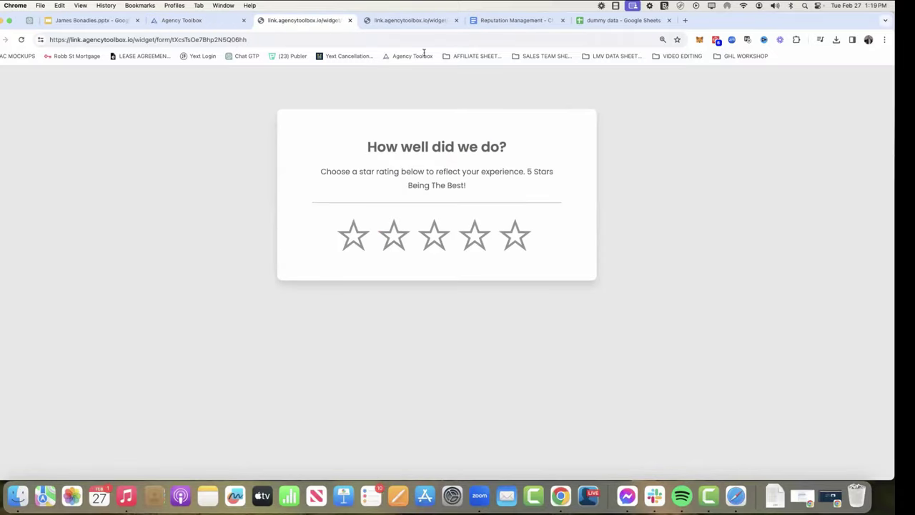
pyautogui.click(185, 21)
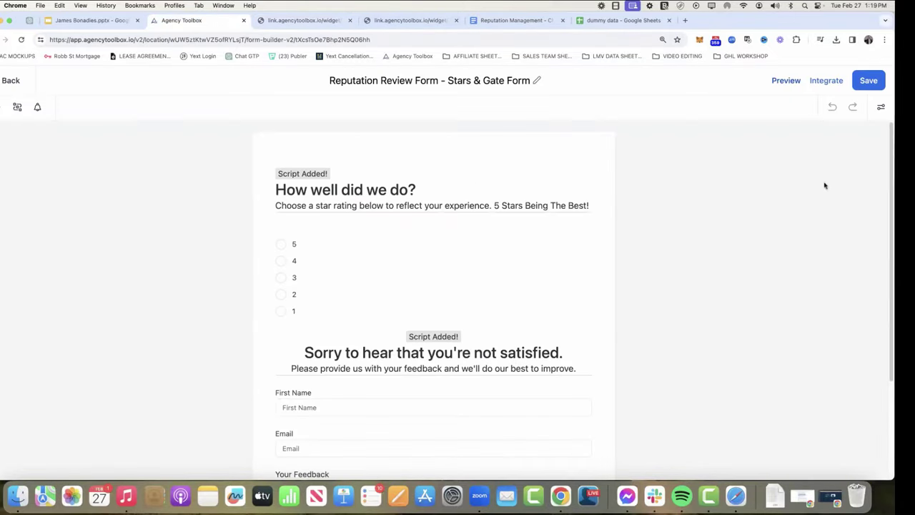
pyautogui.click(785, 80)
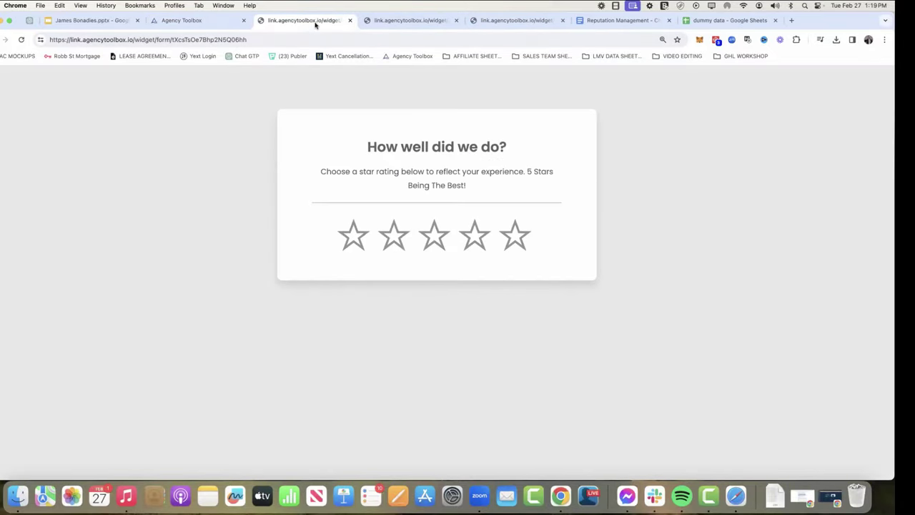
# Choose the four-star rating in the first preview to test its review request page, then switch to the second preview
pyautogui.click(477, 240)
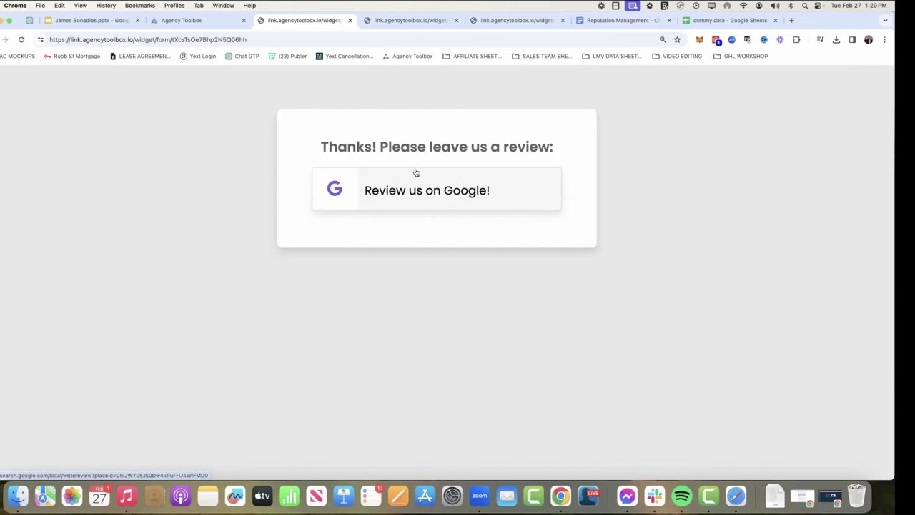
pyautogui.click(413, 20)
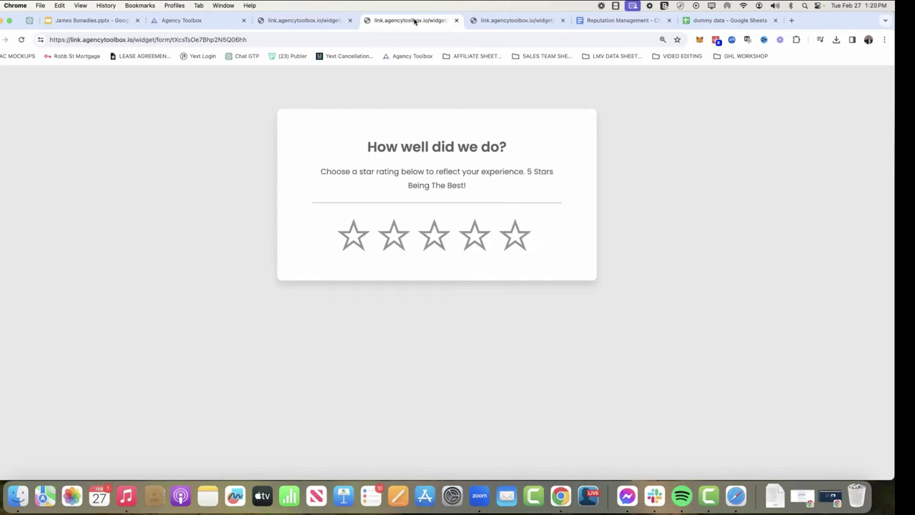
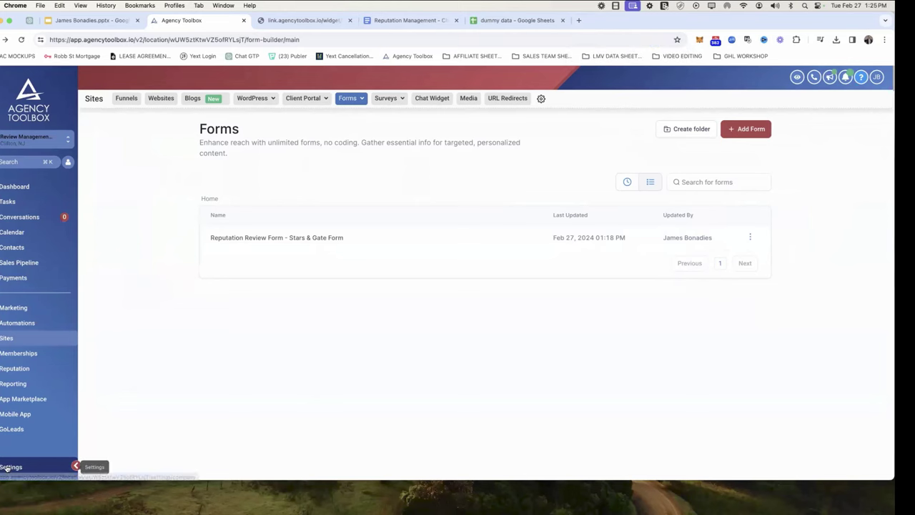
# Open the sub-account's custom values list in the settings and bring all entries on its first page into view
pyautogui.click(14, 466)
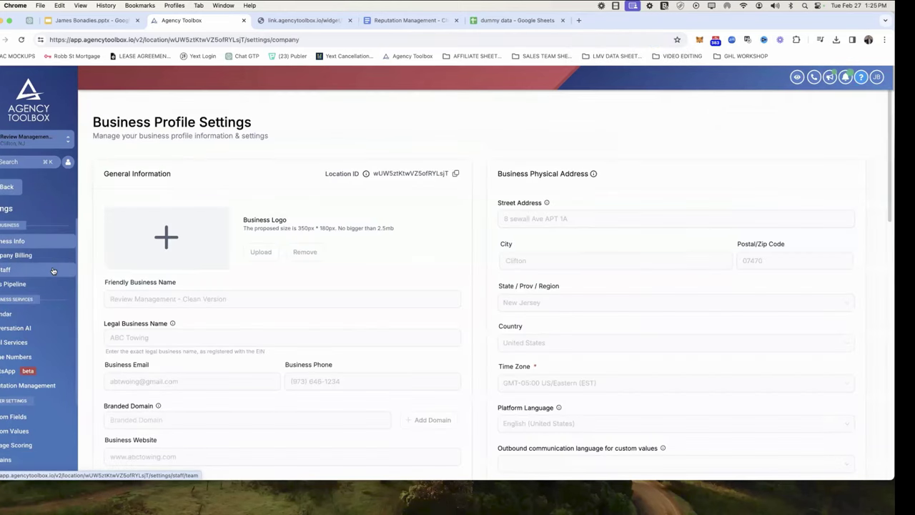
pyautogui.scroll(-2, 43, 300)
pyautogui.click(27, 361)
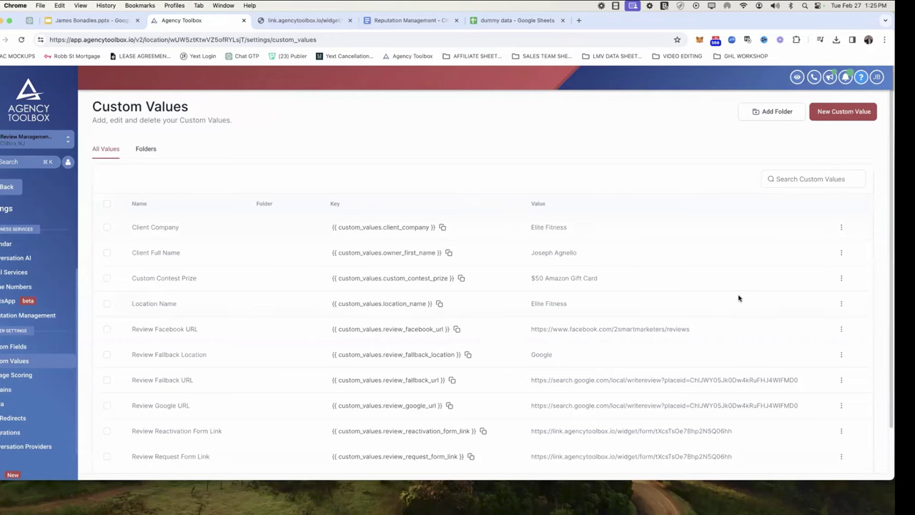
pyautogui.scroll(-1, 739, 298)
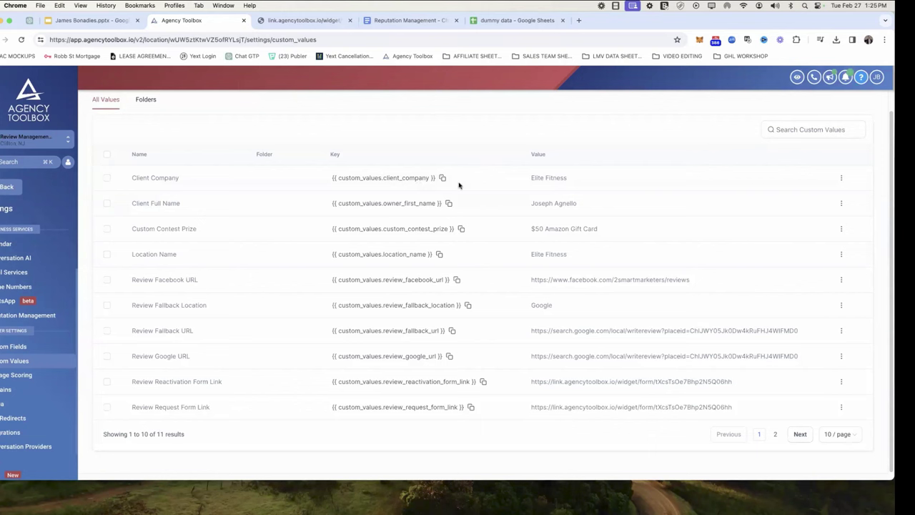
# Examine the Client Company, Client Full Name, Custom Contest Prize and Location Name entries, highlighting text in each row
pyautogui.tripleClick(543, 179)
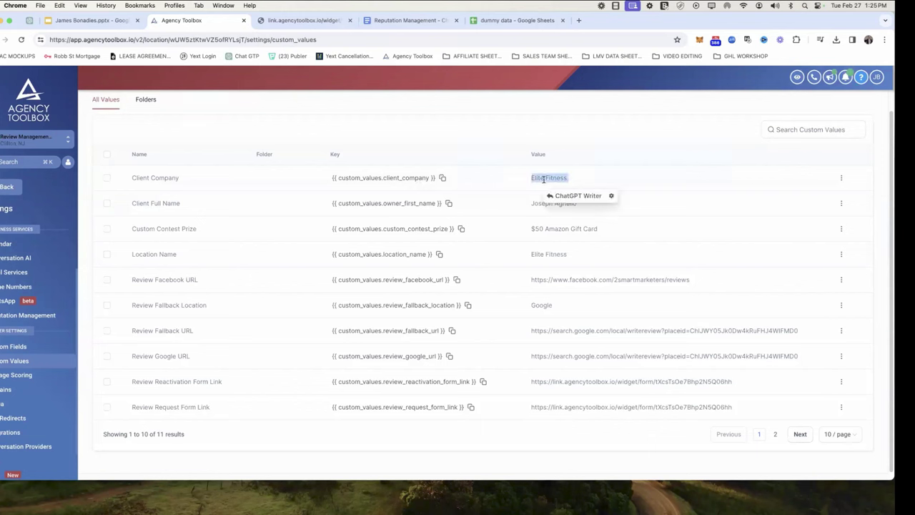
pyautogui.tripleClick(139, 203)
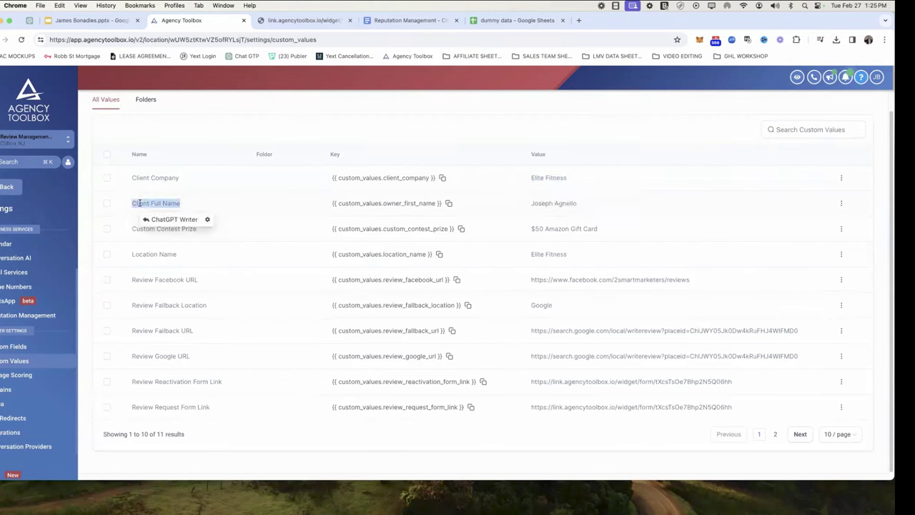
pyautogui.doubleClick(571, 204)
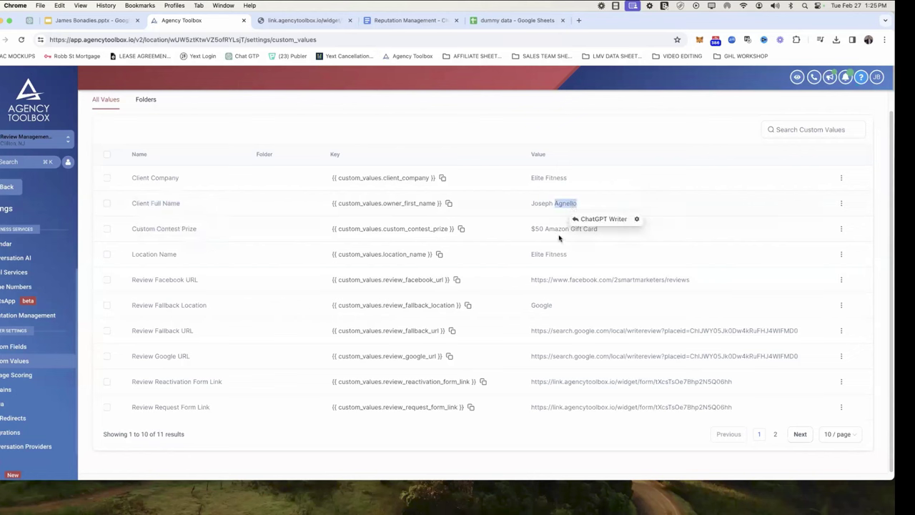
pyautogui.click(551, 228)
pyautogui.doubleClick(551, 229)
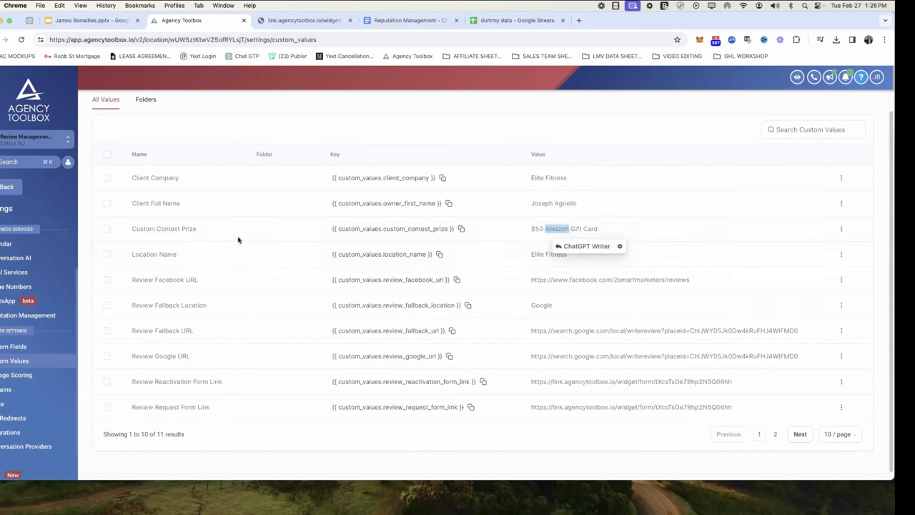
pyautogui.tripleClick(539, 250)
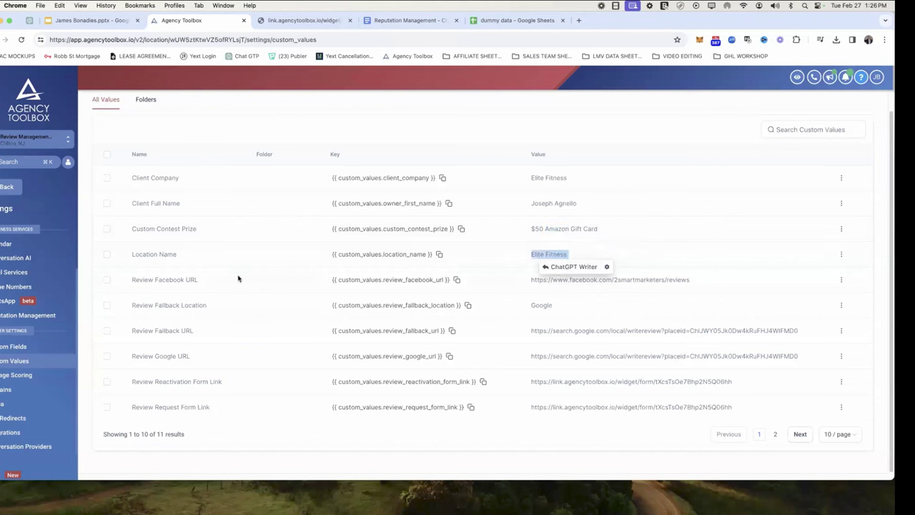
# Examine the Review Facebook URL entry, highlighting its name and its full link value, and clear the selection
pyautogui.tripleClick(163, 279)
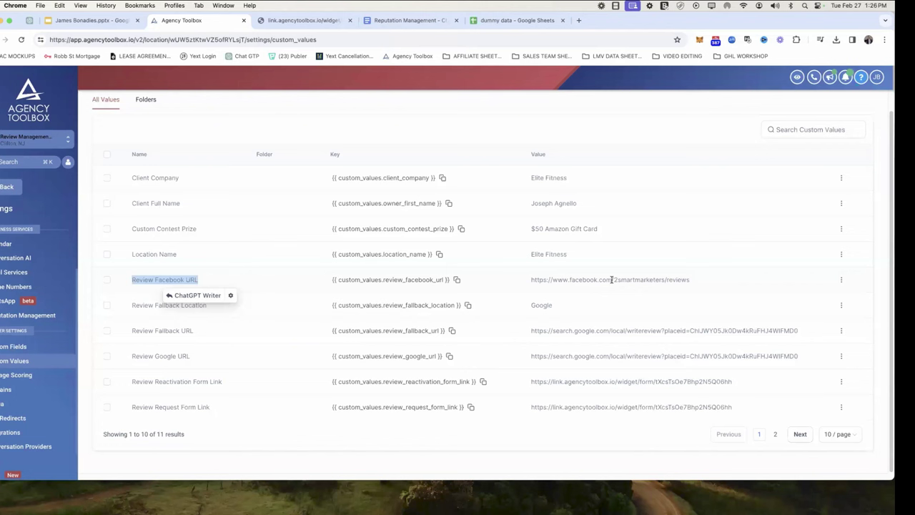
pyautogui.click(244, 281)
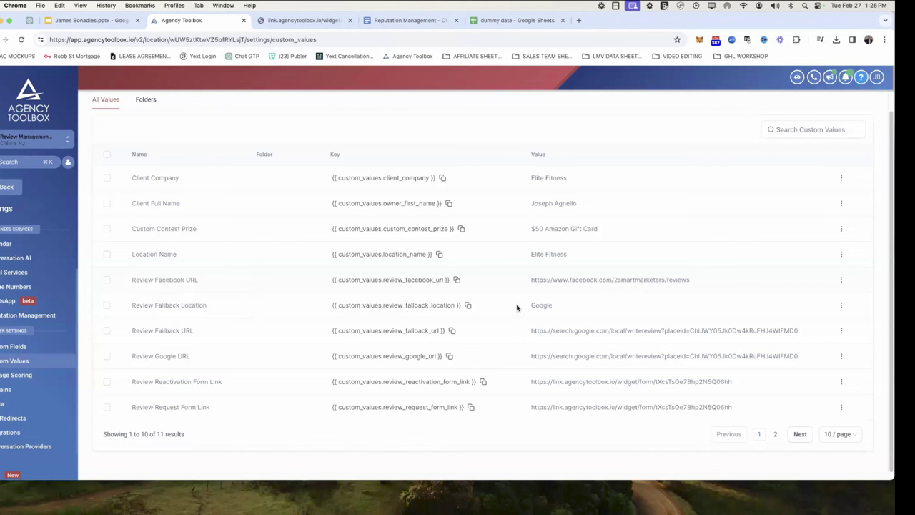
pyautogui.tripleClick(627, 278)
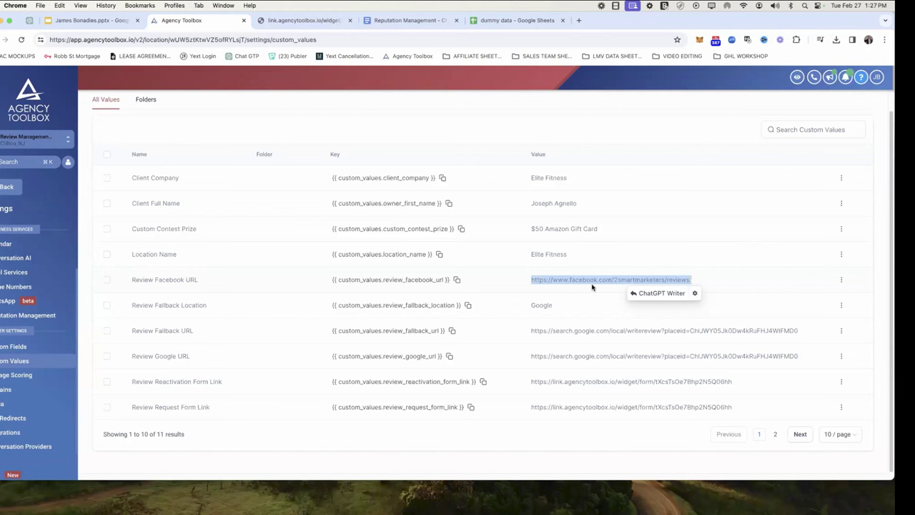
pyautogui.click(699, 279)
pyautogui.moveTo(700, 279); pyautogui.dragTo(530, 279)
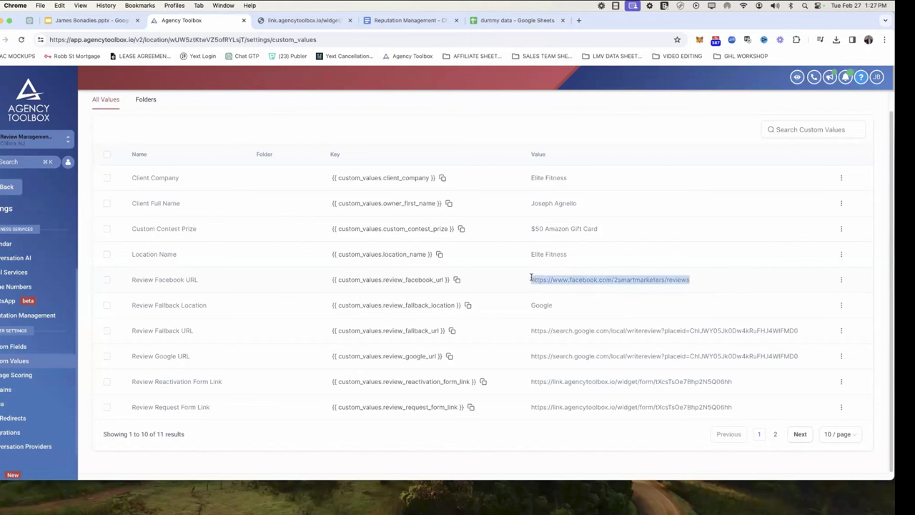
pyautogui.click(599, 271)
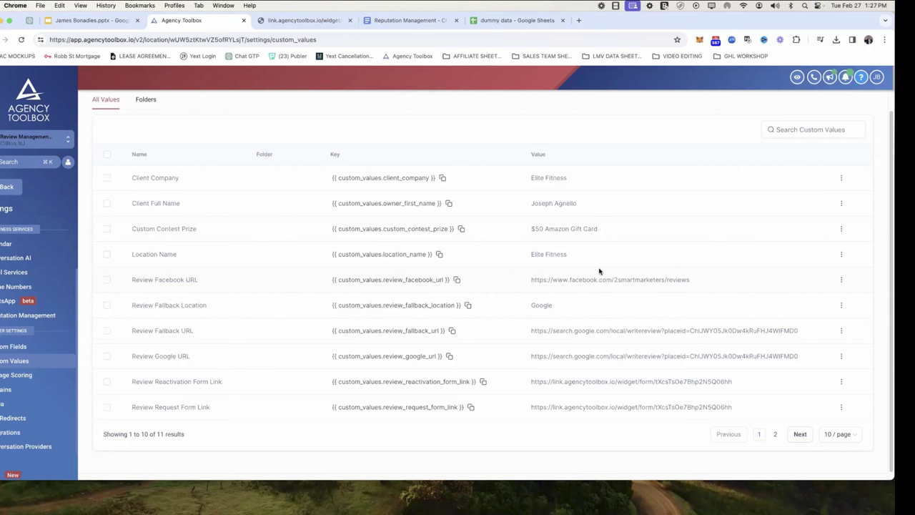
pyautogui.tripleClick(601, 279)
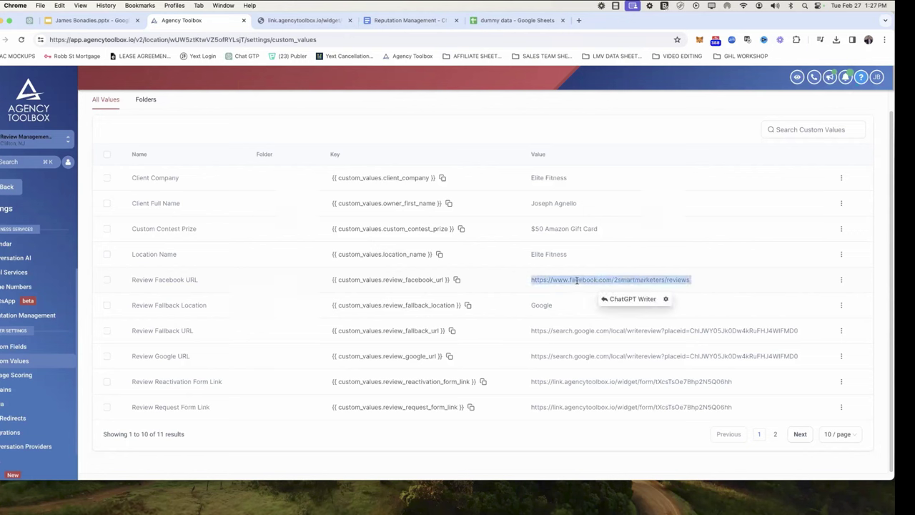
pyautogui.click(532, 306)
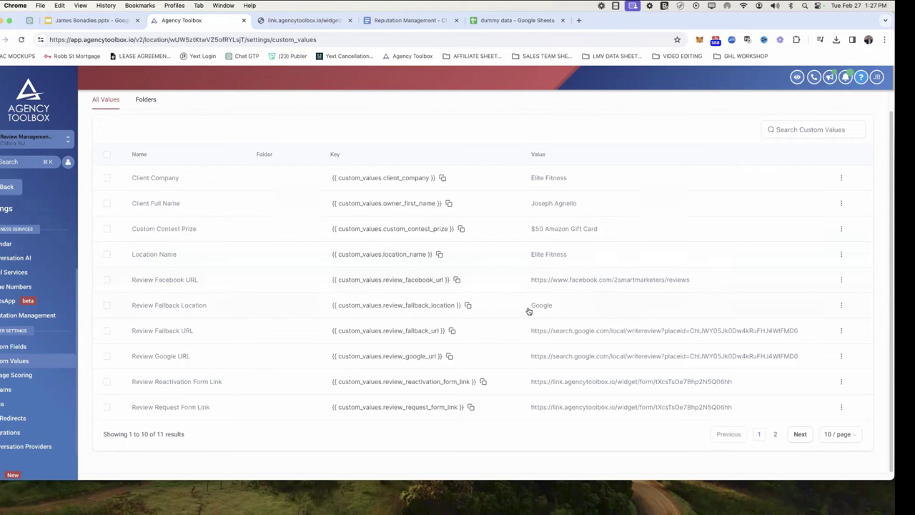
# Highlight the Review Fallback Location name to examine that entry, and clear the selection at the Review Fallback URL row
pyautogui.doubleClick(181, 305)
pyautogui.tripleClick(182, 306)
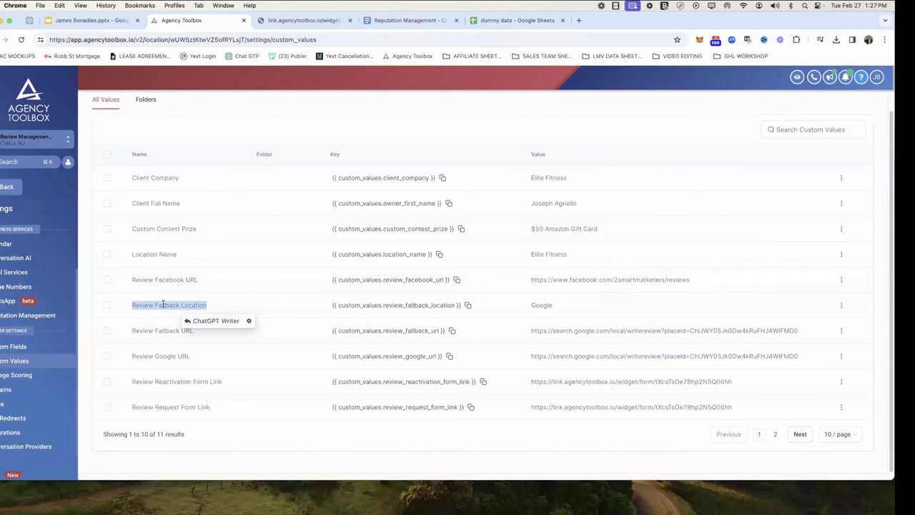
pyautogui.click(163, 305)
pyautogui.moveTo(131, 306); pyautogui.dragTo(208, 306)
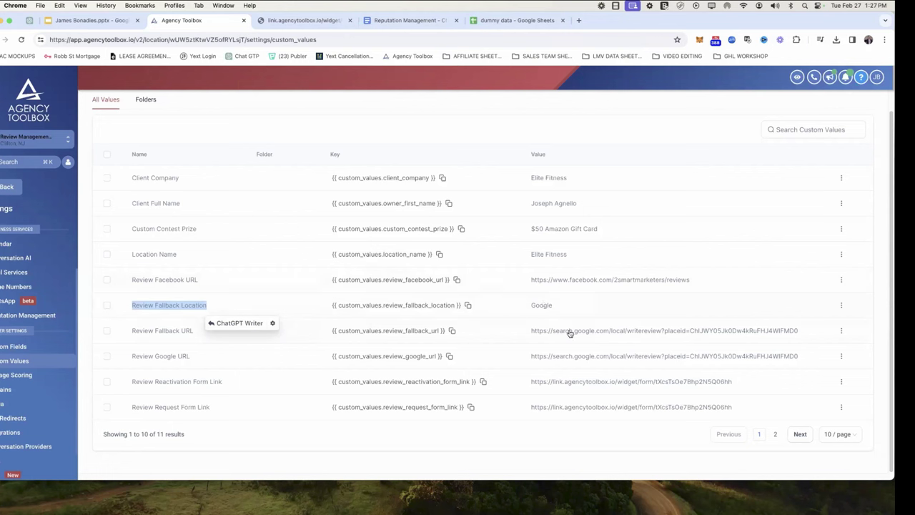
pyautogui.click(161, 327)
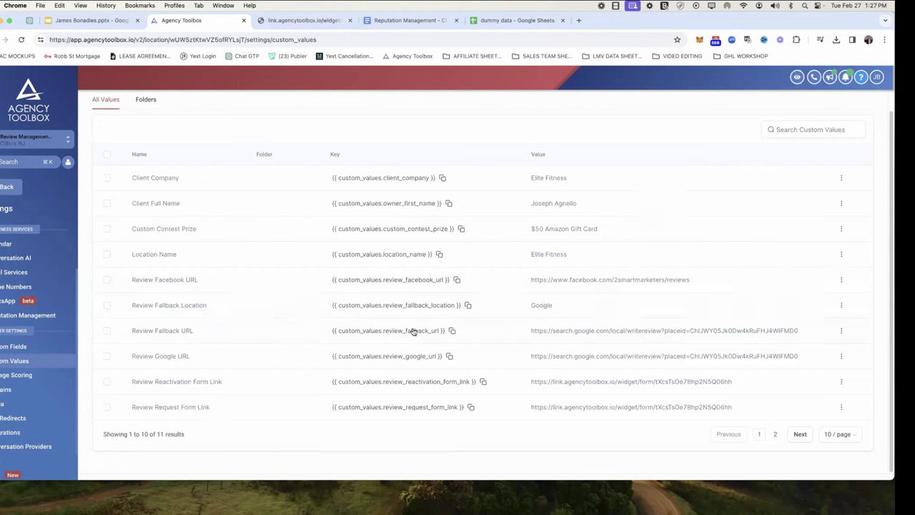
# Examine the Review Fallback URL value, switch to the Reputation Management checklist, and read its fallback location and Google review URL requirements
pyautogui.tripleClick(602, 331)
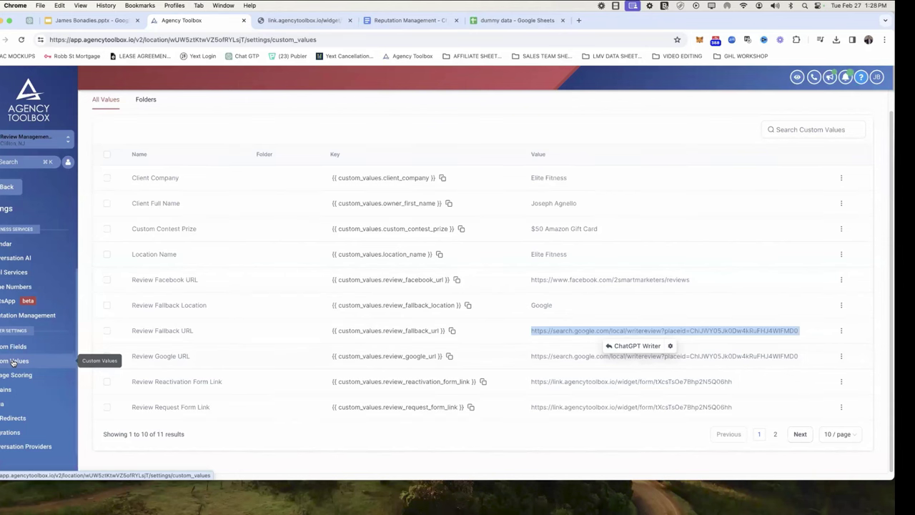
pyautogui.click(401, 21)
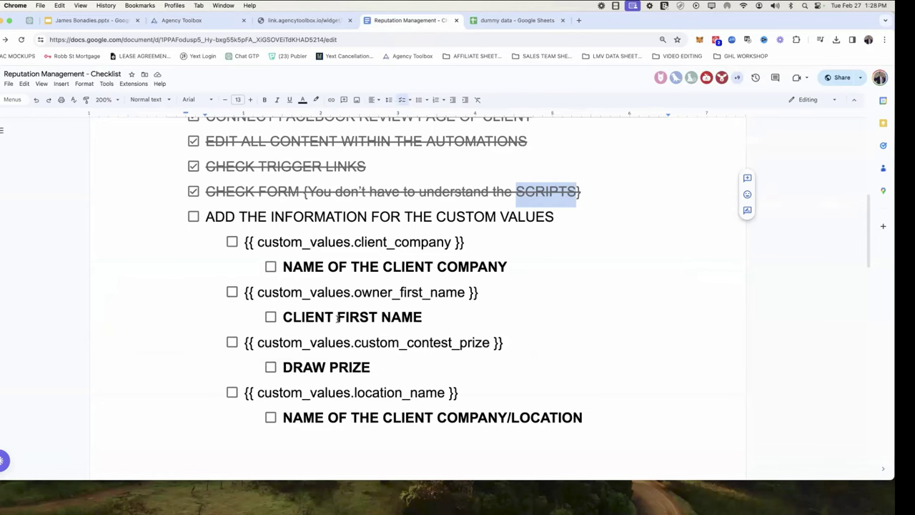
pyautogui.scroll(-10, 337, 319)
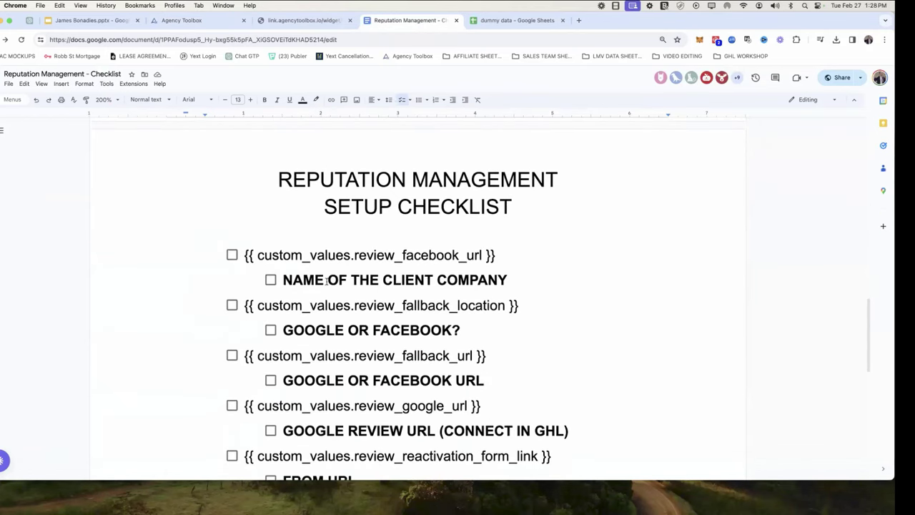
pyautogui.moveTo(476, 330); pyautogui.dragTo(274, 330)
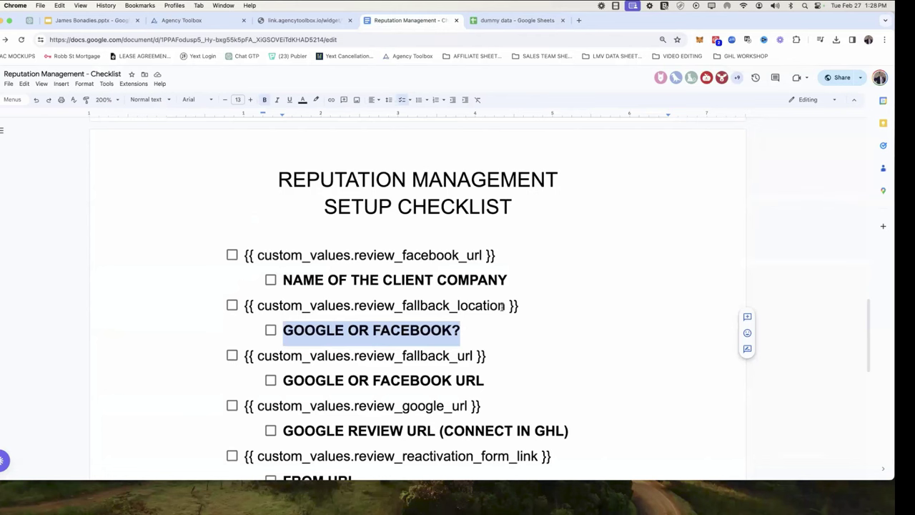
pyautogui.moveTo(502, 306); pyautogui.dragTo(400, 306)
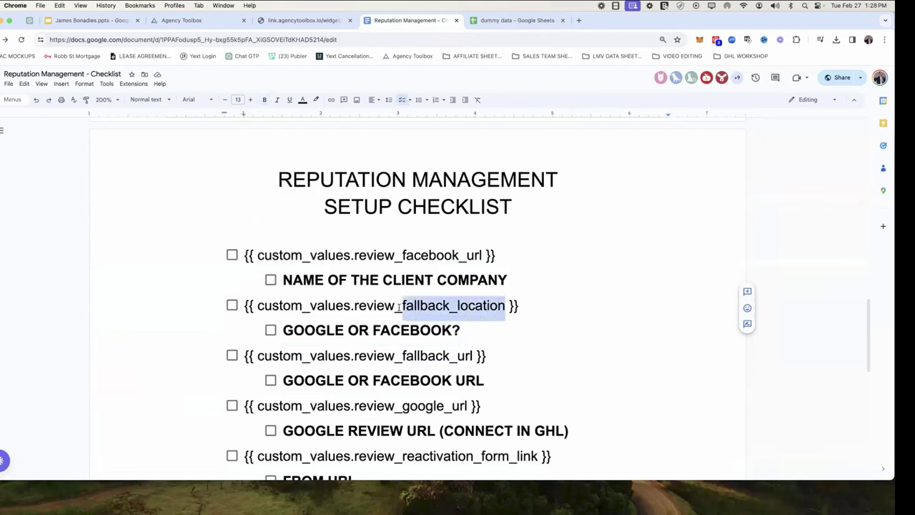
pyautogui.click(323, 330)
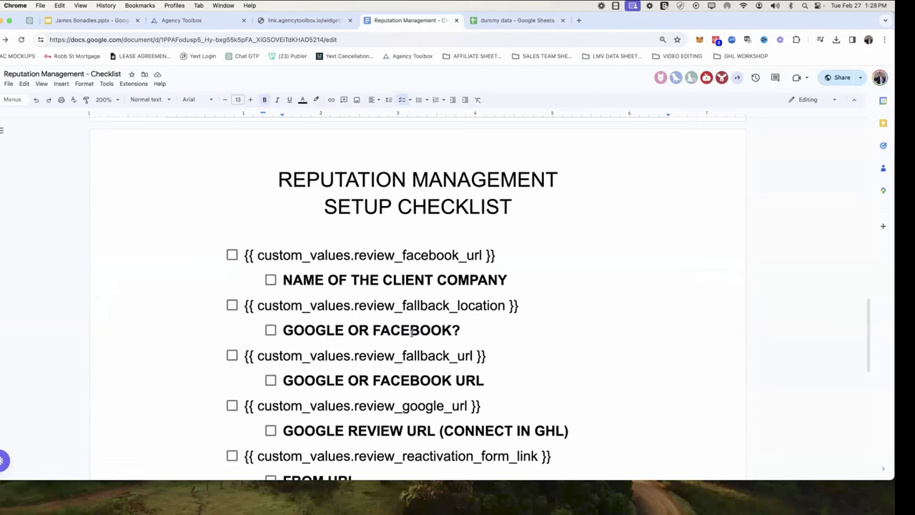
pyautogui.scroll(-2, 408, 394)
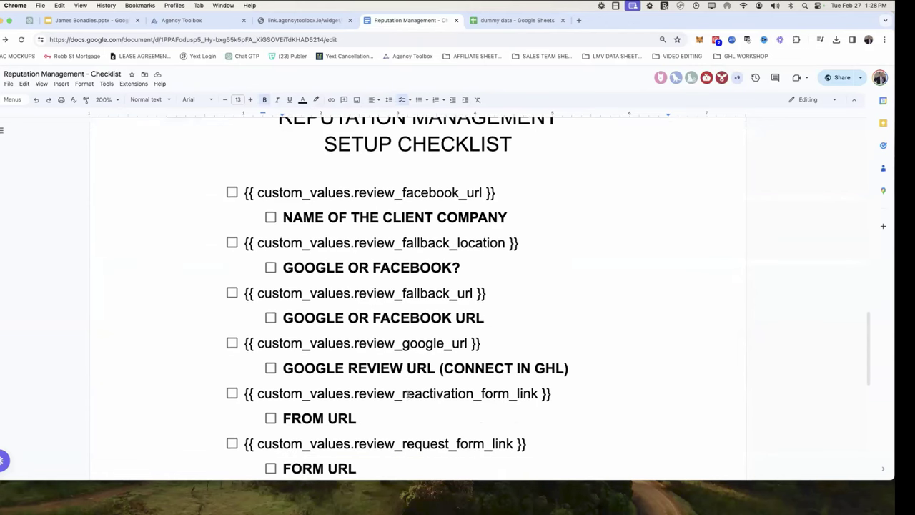
pyautogui.scroll(-2, 393, 354)
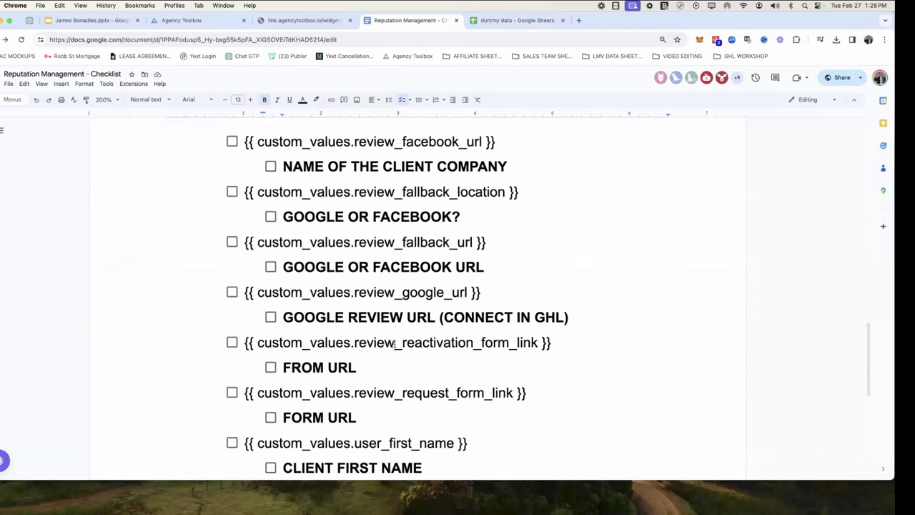
pyautogui.moveTo(282, 316); pyautogui.dragTo(581, 317)
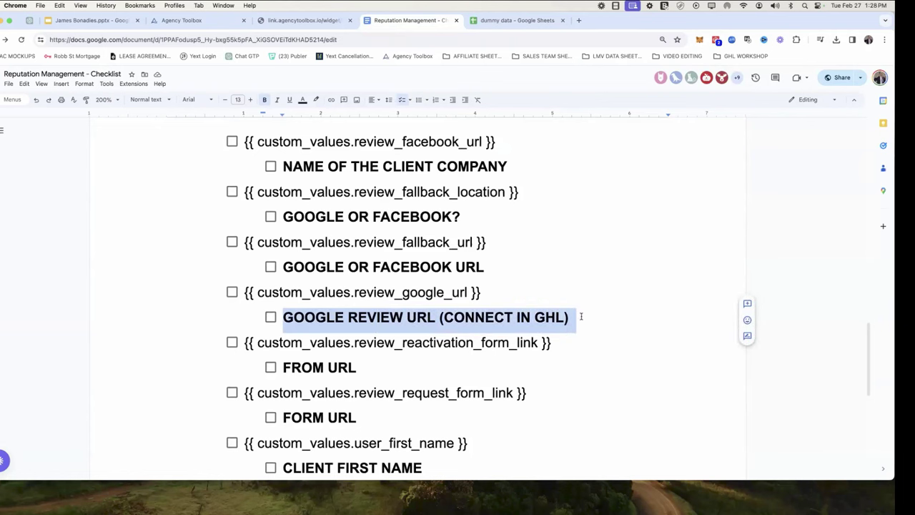
pyautogui.moveTo(562, 316); pyautogui.dragTo(569, 316)
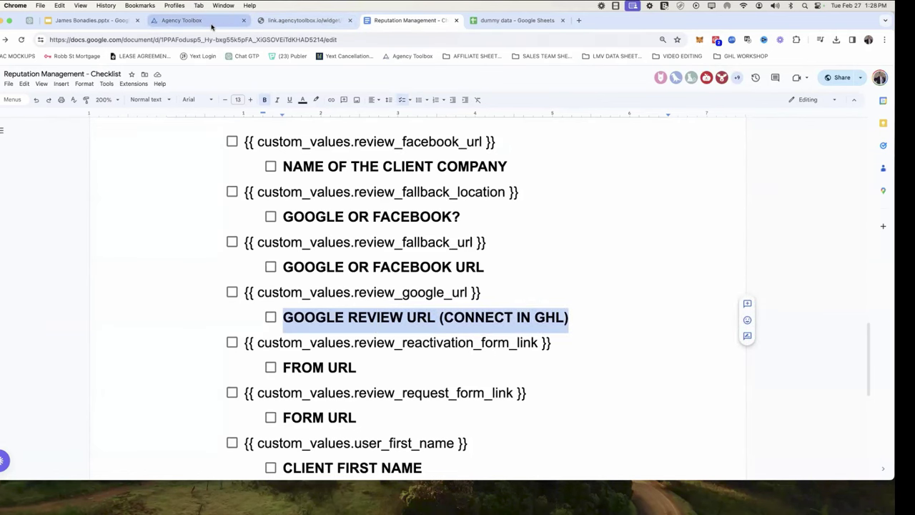
# Return to Agency Toolbox and open the Integrations settings to check the Google Business Profile and Facebook connections
pyautogui.click(185, 20)
pyautogui.scroll(-1, 24, 301)
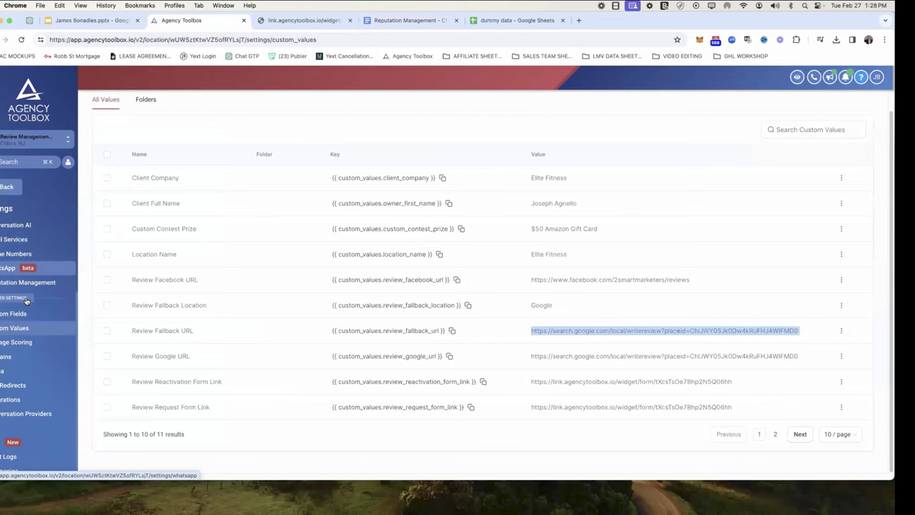
pyautogui.click(14, 399)
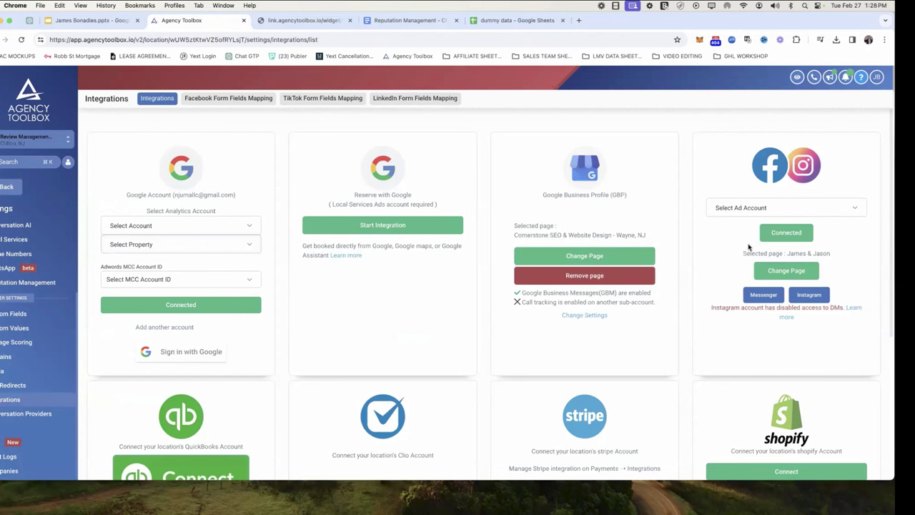
# Open the Reputation Management settings and select Get Reviews on GMB to examine its full Google review URL
pyautogui.click(20, 283)
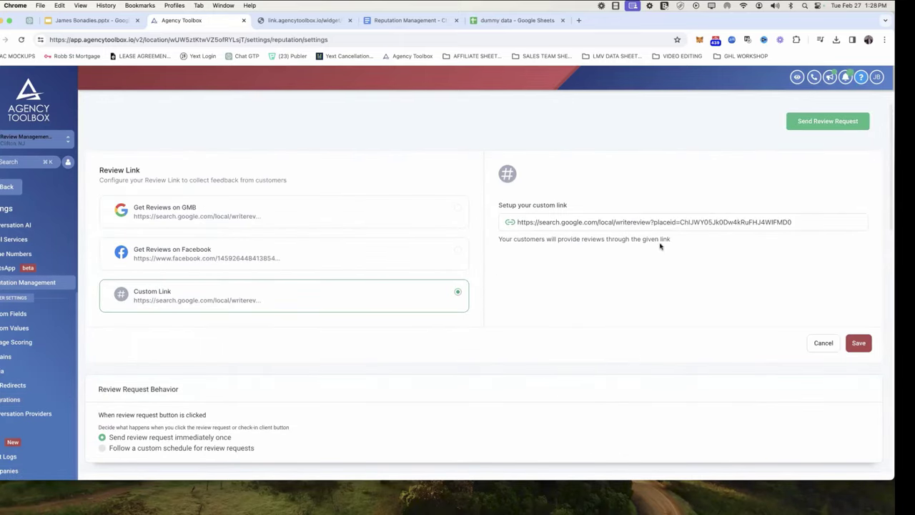
pyautogui.click(536, 221)
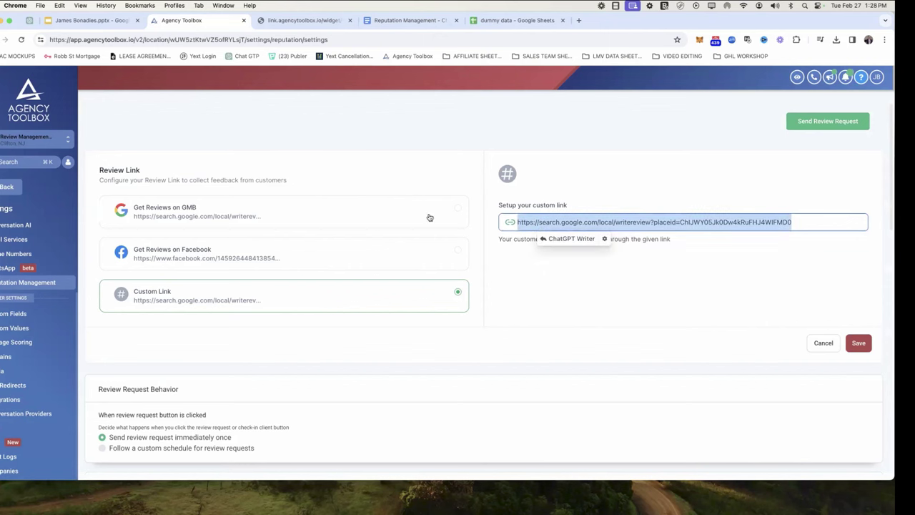
pyautogui.click(449, 211)
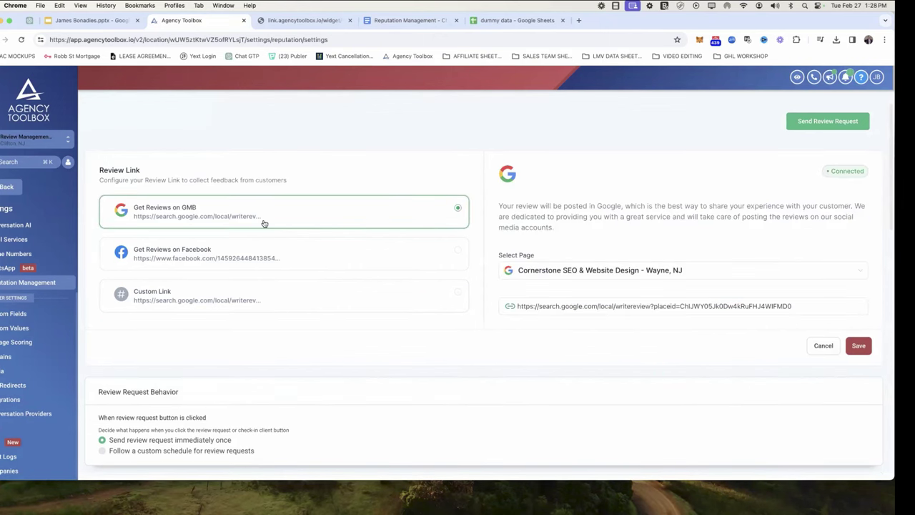
pyautogui.doubleClick(616, 306)
pyautogui.tripleClick(616, 306)
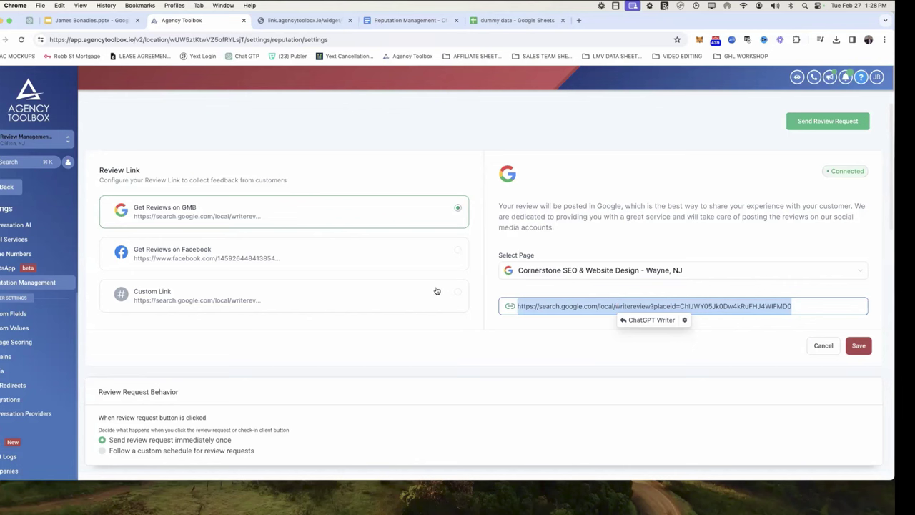
# Set the review link to Custom Link, check its Google review URL, and save the setting
pyautogui.click(457, 292)
pyautogui.moveTo(561, 221); pyautogui.dragTo(577, 221)
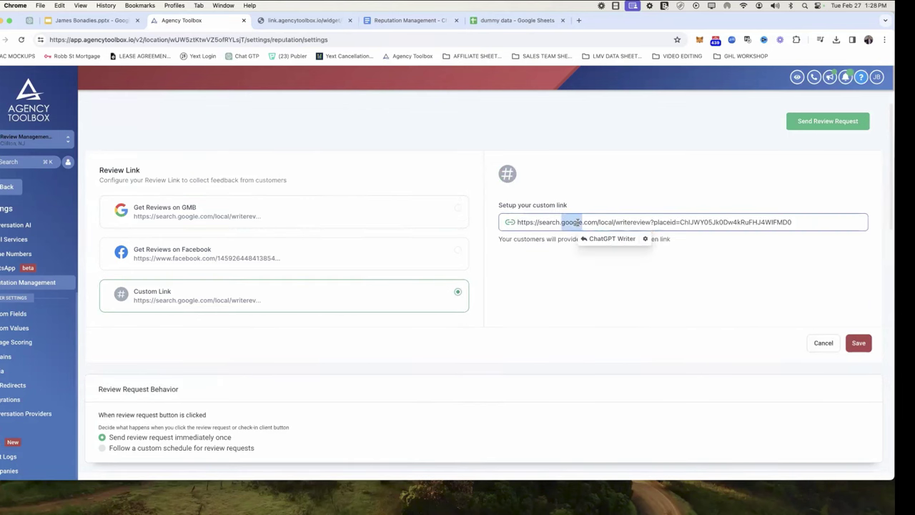
pyautogui.tripleClick(577, 222)
pyautogui.click(857, 343)
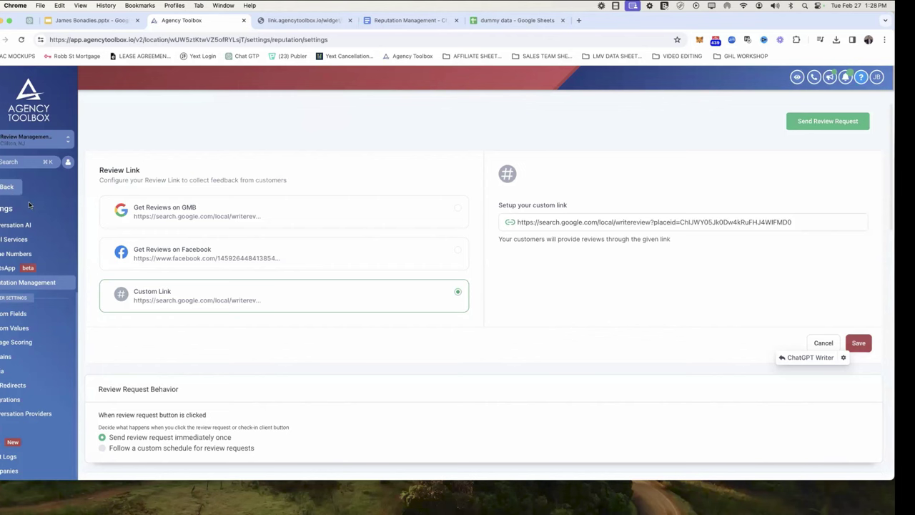
# Alternate between Get Reviews on GMB and Custom Link to compare their URLs, ending on Custom Link
pyautogui.click(449, 218)
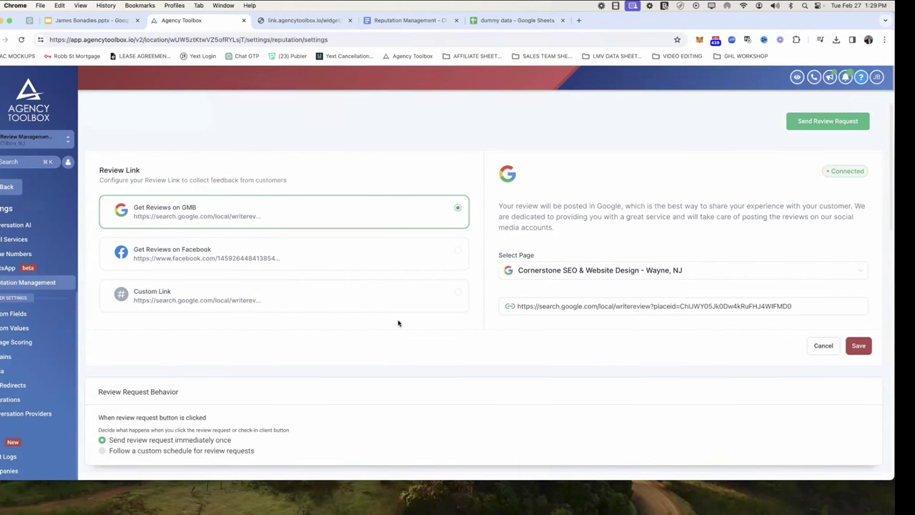
pyautogui.click(455, 297)
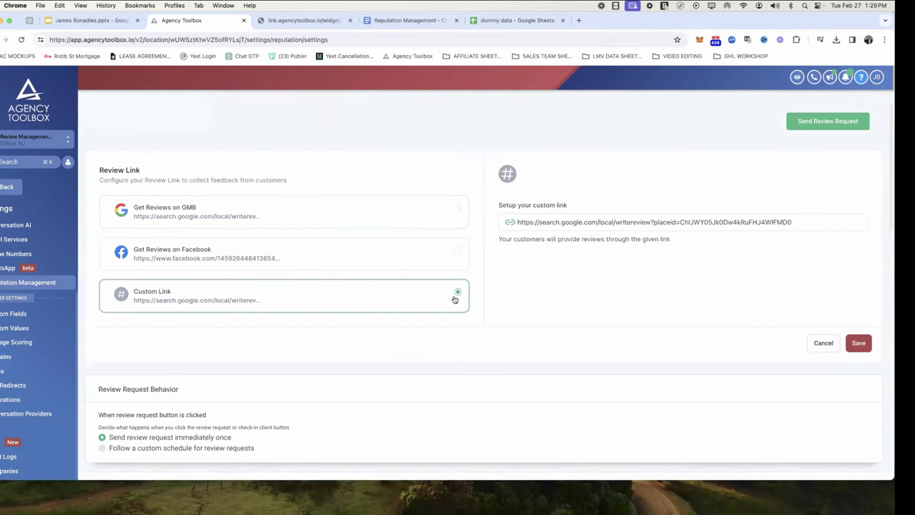
pyautogui.doubleClick(624, 221)
pyautogui.click(459, 210)
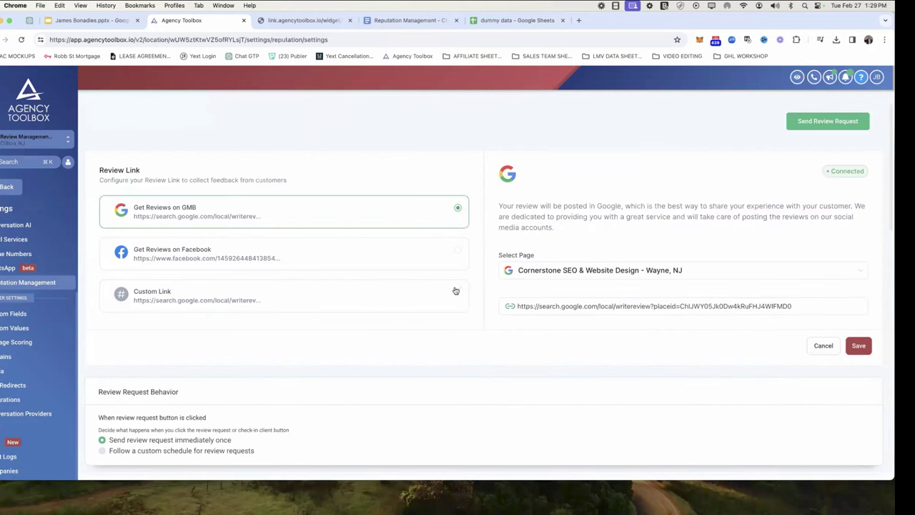
pyautogui.click(455, 291)
pyautogui.click(457, 208)
pyautogui.click(455, 293)
pyautogui.doubleClick(570, 221)
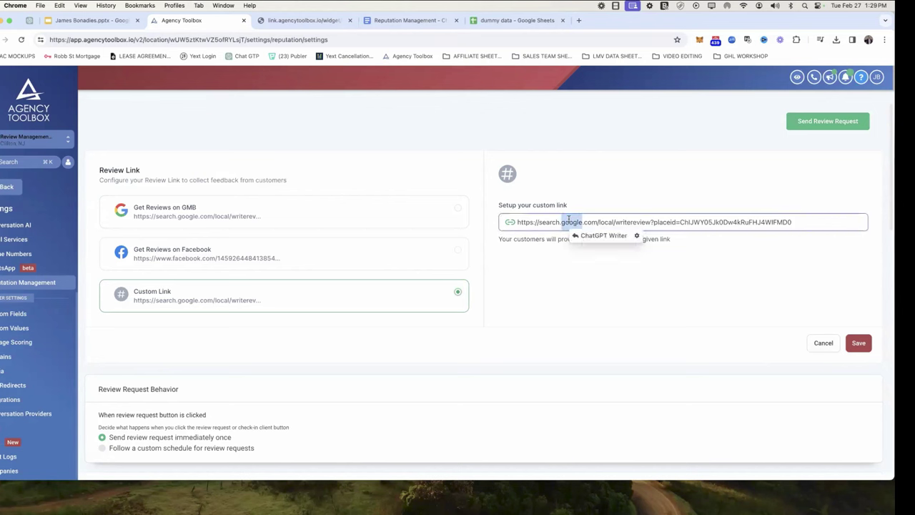
pyautogui.hotkey('ctrl', 'a')
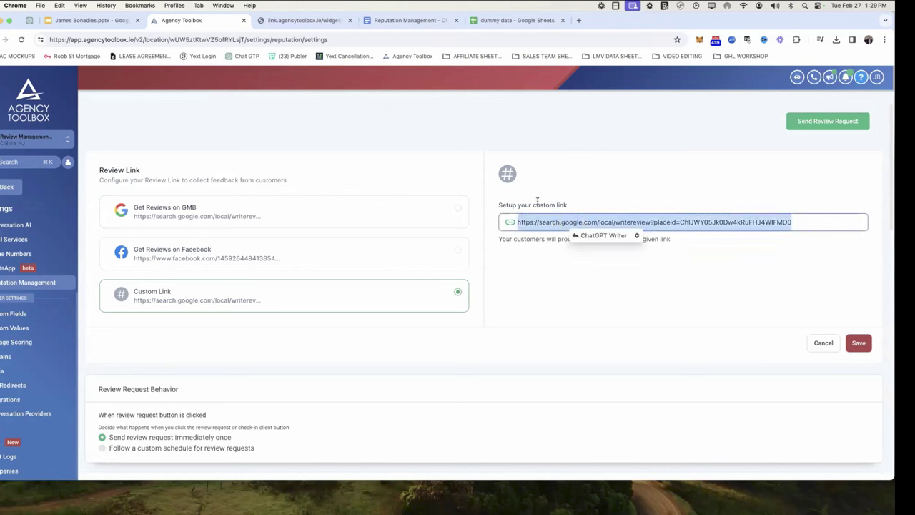
pyautogui.click(536, 240)
pyautogui.moveTo(568, 205); pyautogui.dragTo(526, 205)
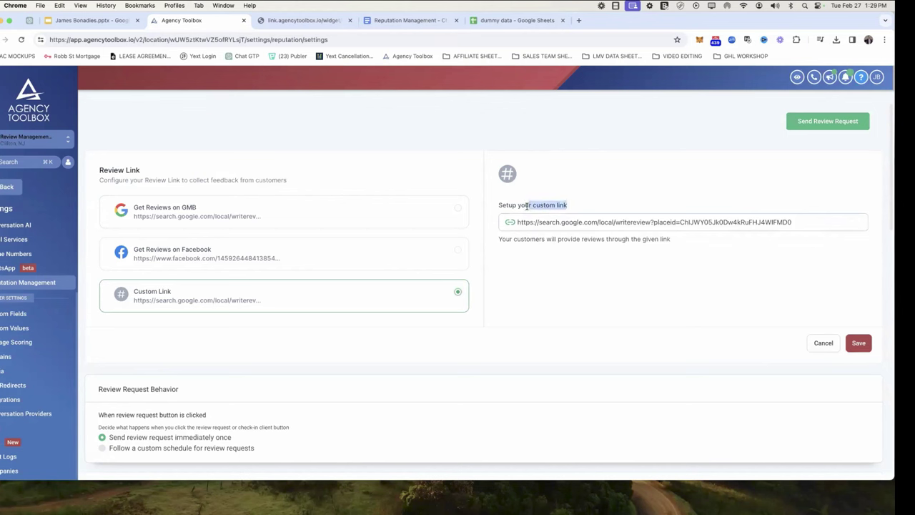
# Open the Custom Values list and examine the Facebook, fallback and Google review URLs and the Review Reactivation Form Link entry
pyautogui.click(21, 328)
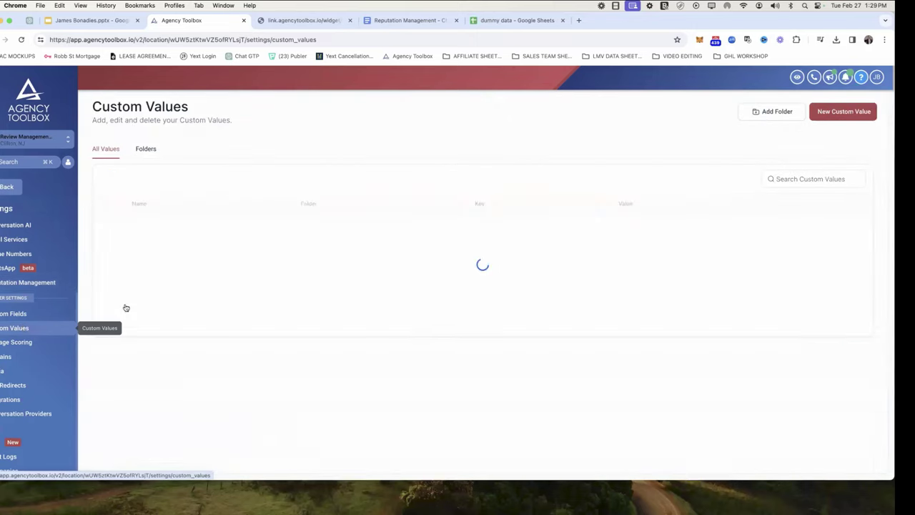
pyautogui.scroll(-1, 564, 336)
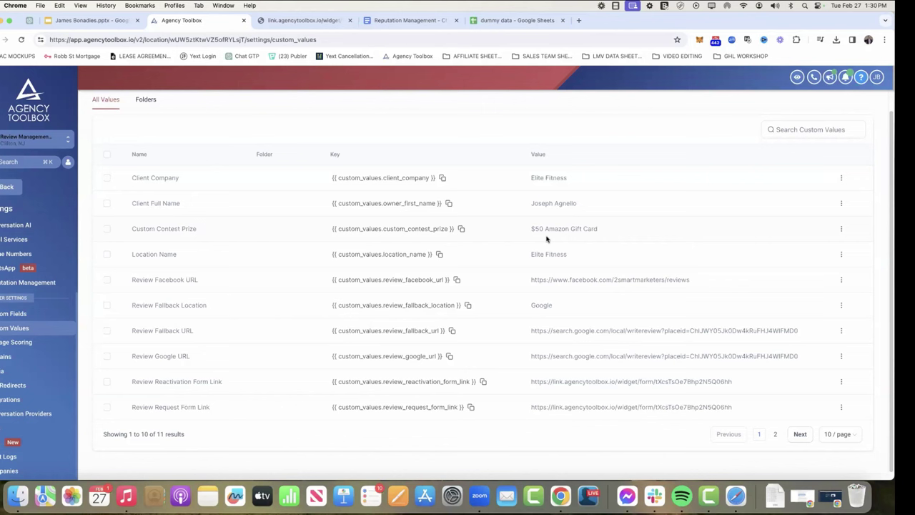
pyautogui.tripleClick(614, 281)
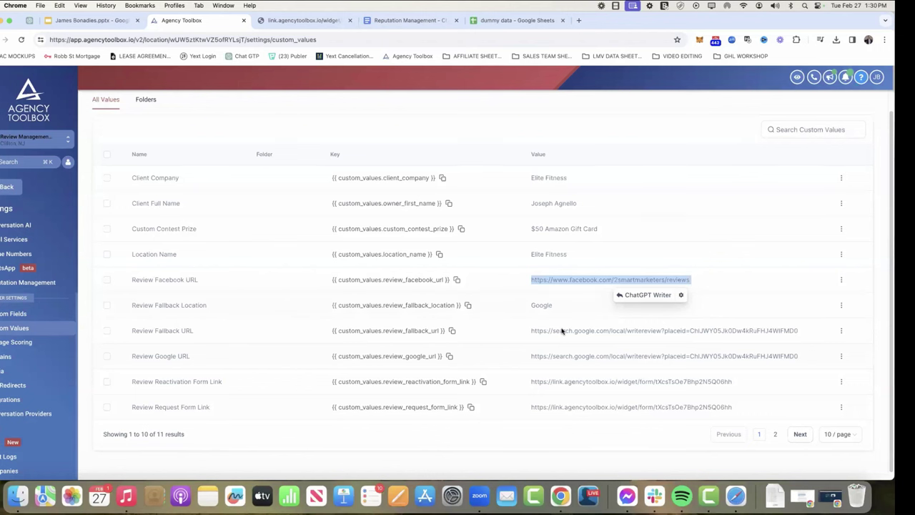
pyautogui.click(600, 404)
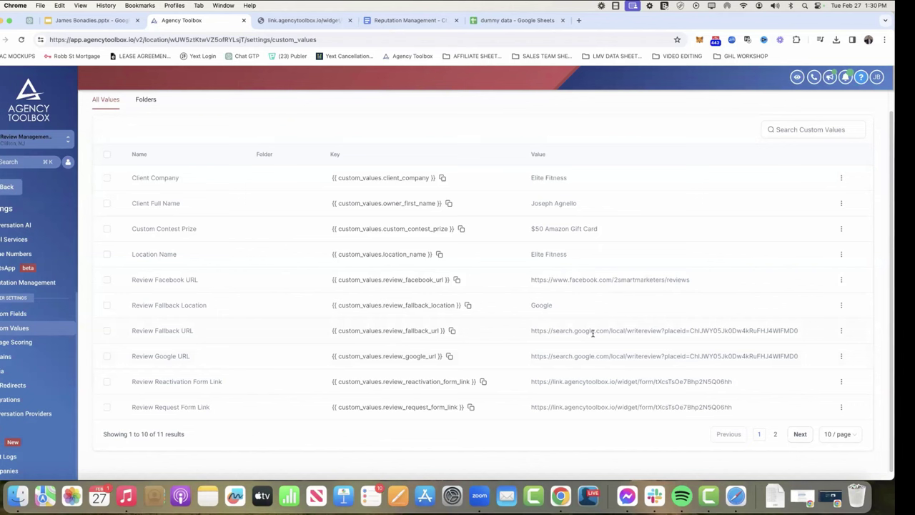
pyautogui.tripleClick(593, 278)
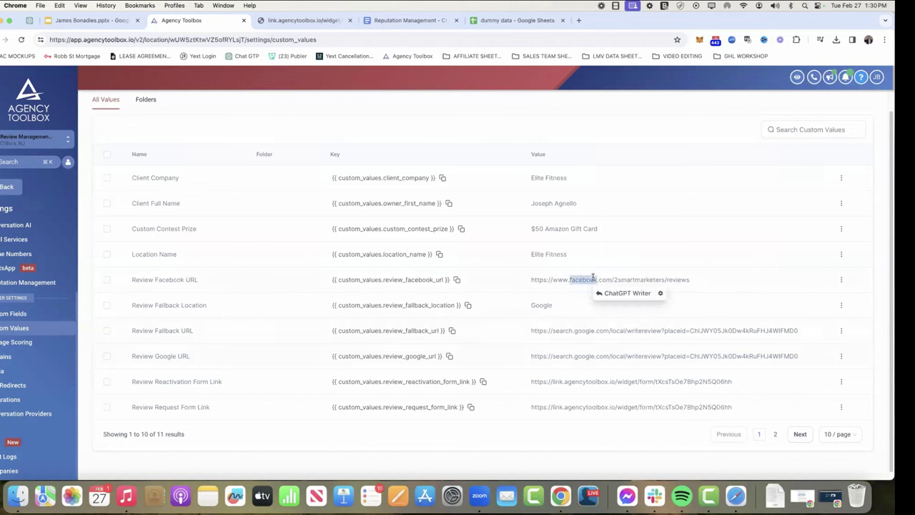
pyautogui.tripleClick(590, 329)
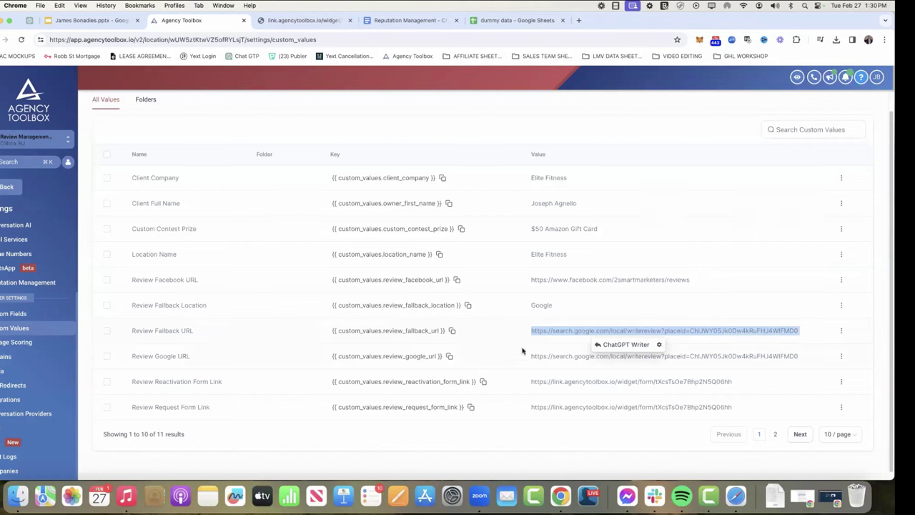
pyautogui.tripleClick(556, 355)
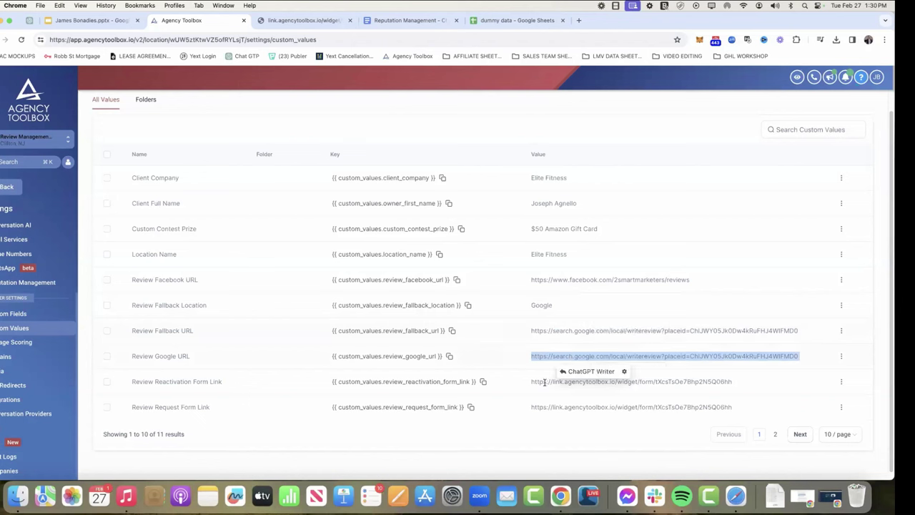
pyautogui.click(171, 380)
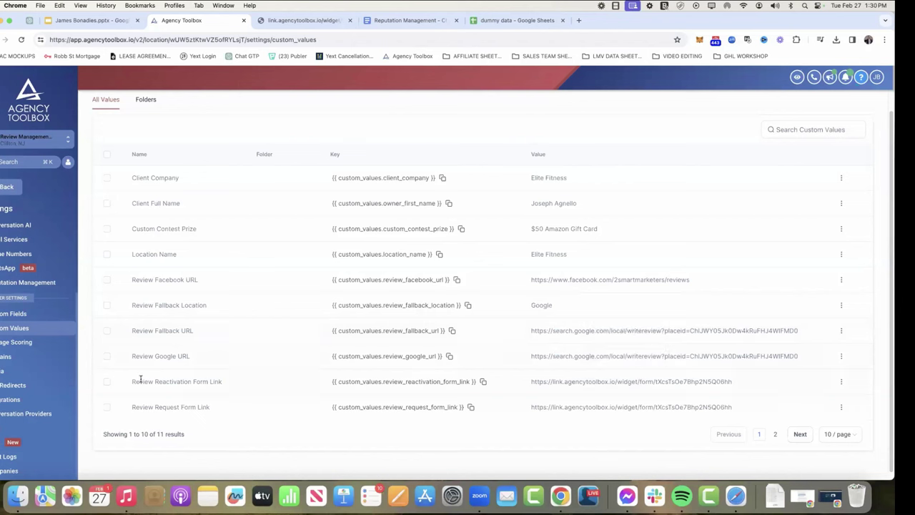
pyautogui.moveTo(133, 383); pyautogui.dragTo(227, 387)
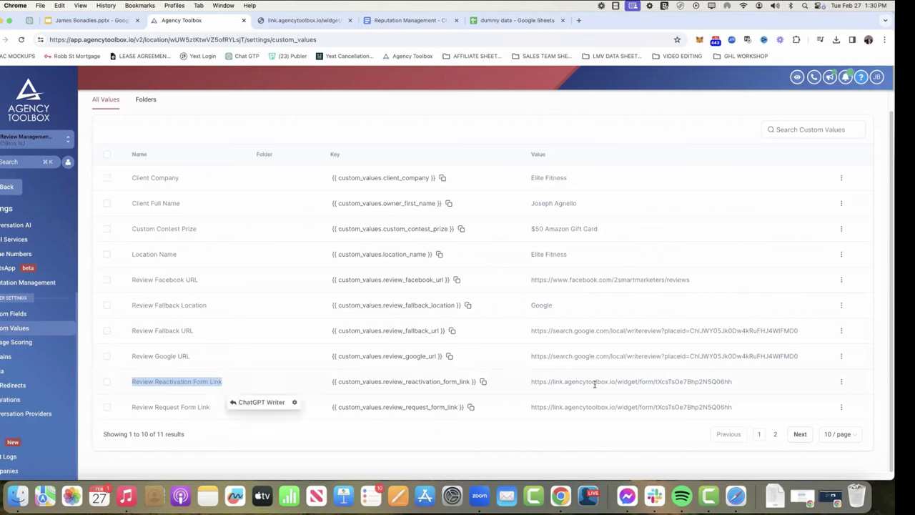
# Leave the settings and open the Reputation Review Form - Stars & Gate Form from the Sites forms list
pyautogui.click(4, 189)
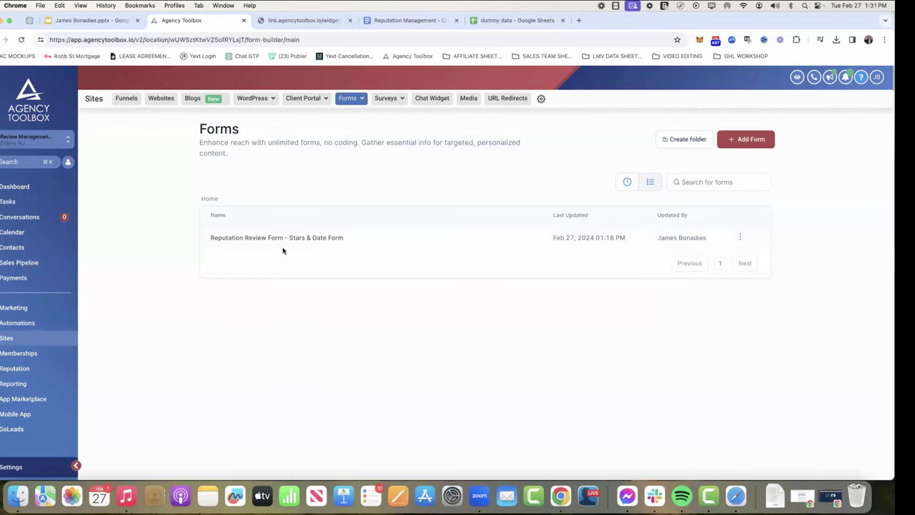
pyautogui.click(282, 243)
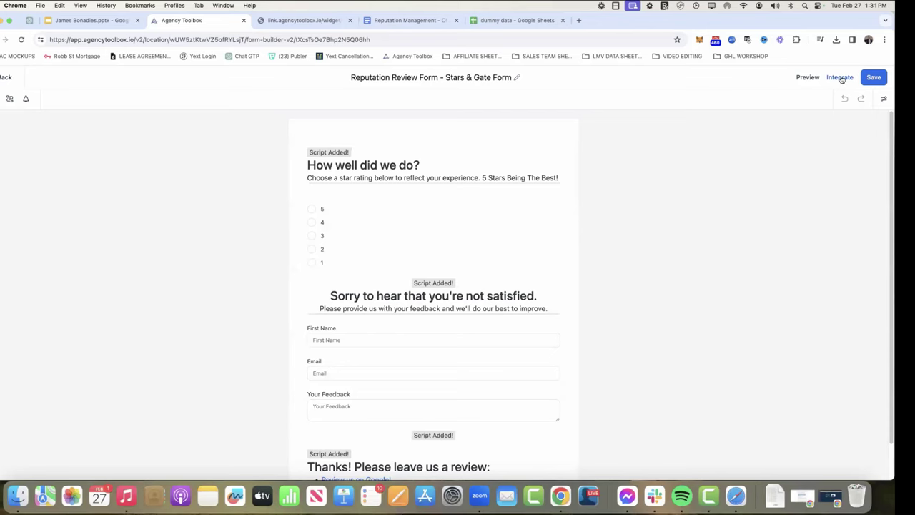
# Copy the Stars & Gate Form's link from its integration options and return to the forms list
pyautogui.click(841, 78)
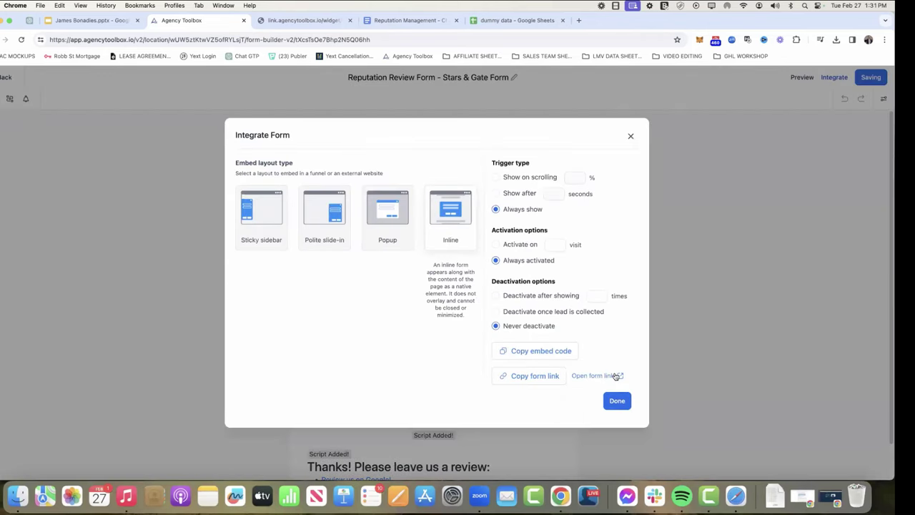
pyautogui.click(540, 376)
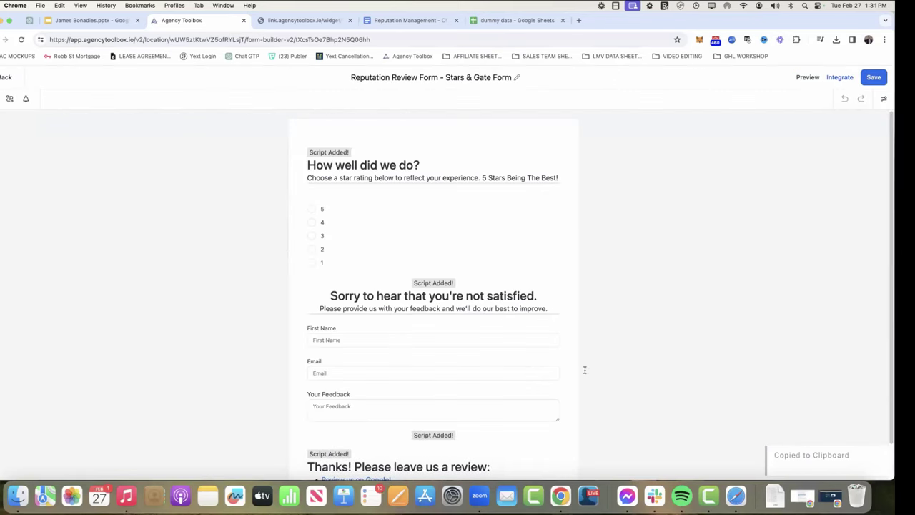
pyautogui.click(617, 401)
pyautogui.click(5, 77)
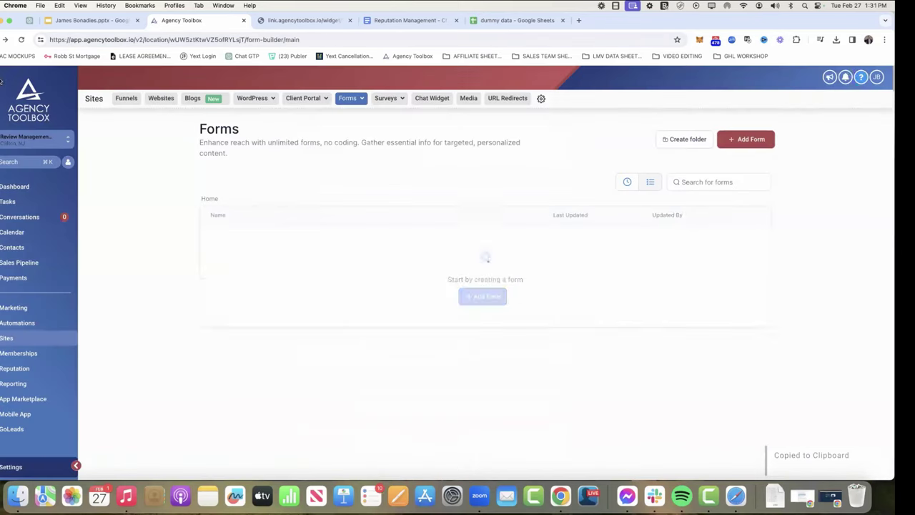
# Replace the Review Reactivation Form Link custom value with the copied form link and update it
pyautogui.click(3, 470)
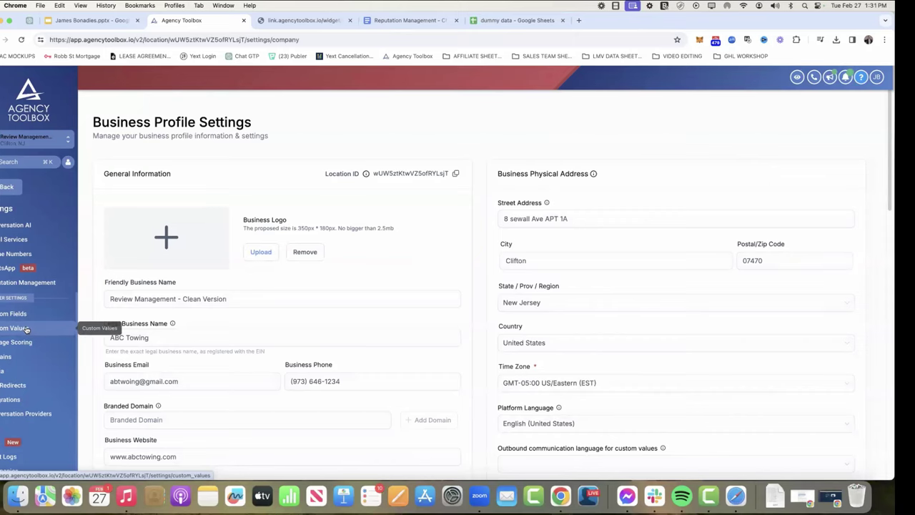
pyautogui.click(30, 328)
pyautogui.scroll(-1, 697, 372)
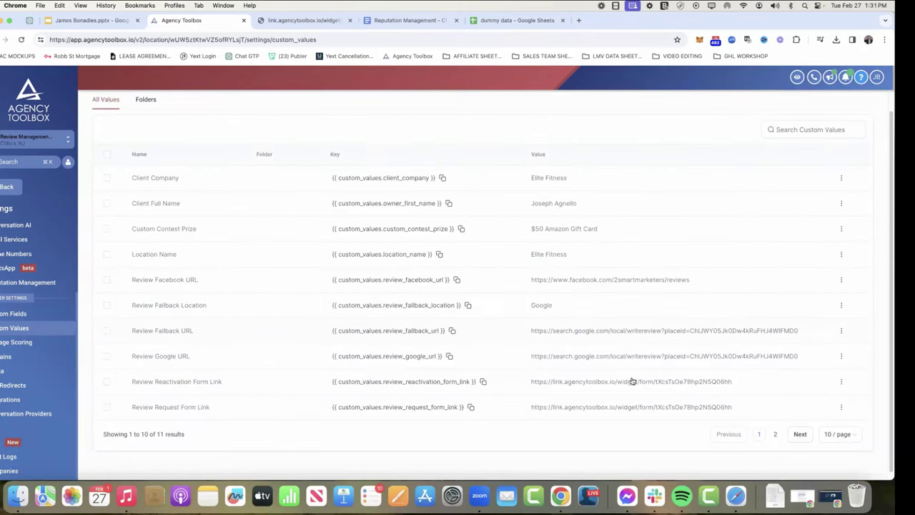
pyautogui.moveTo(143, 381); pyautogui.dragTo(220, 384)
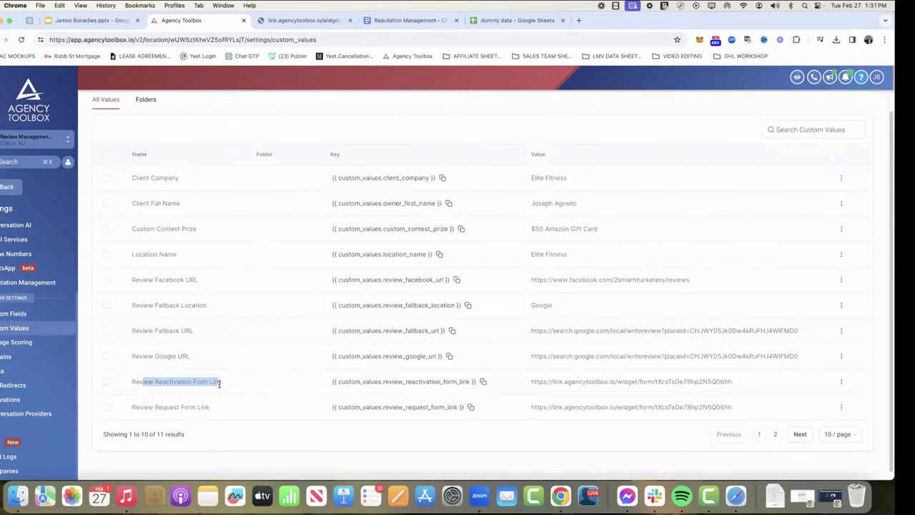
pyautogui.tripleClick(706, 381)
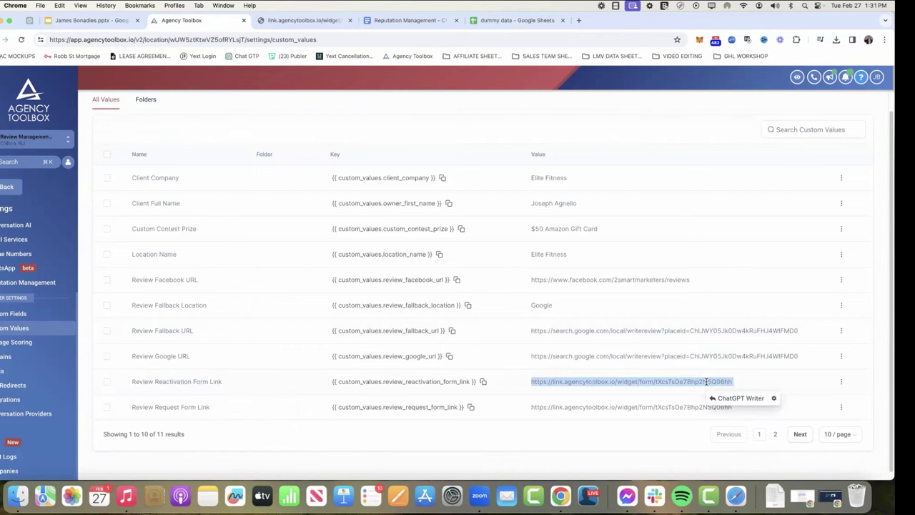
pyautogui.click(841, 381)
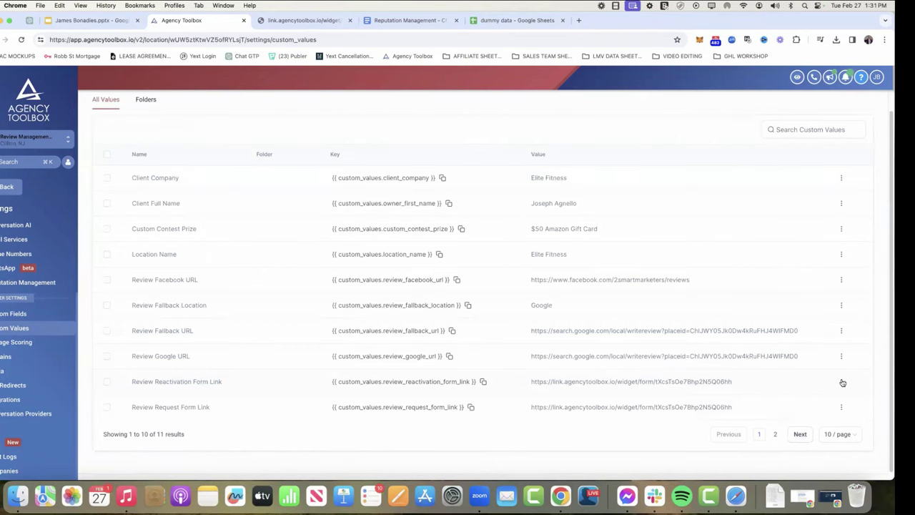
pyautogui.click(838, 412)
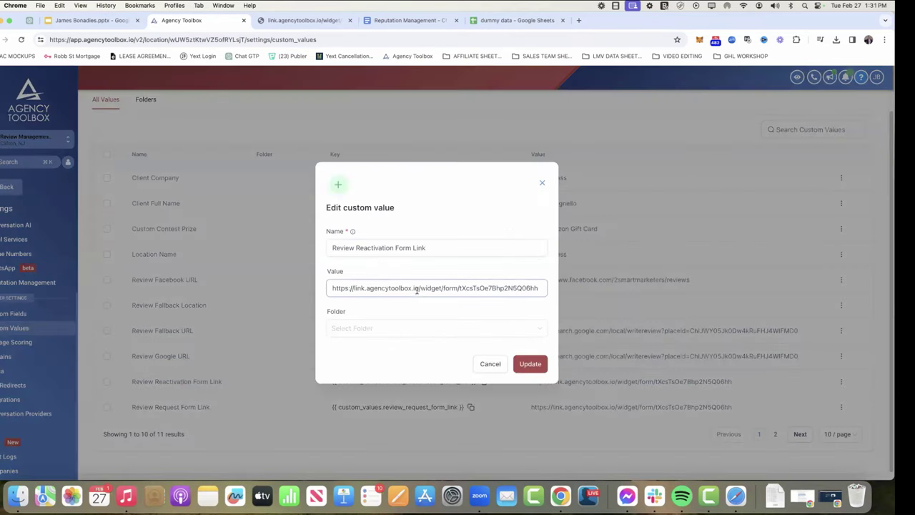
pyautogui.tripleClick(417, 289)
pyautogui.press('cmd+v')
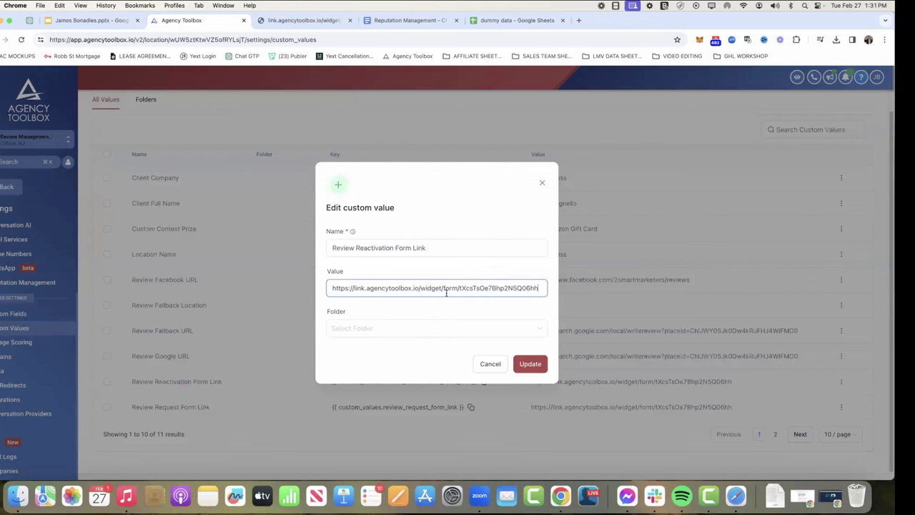
pyautogui.click(529, 364)
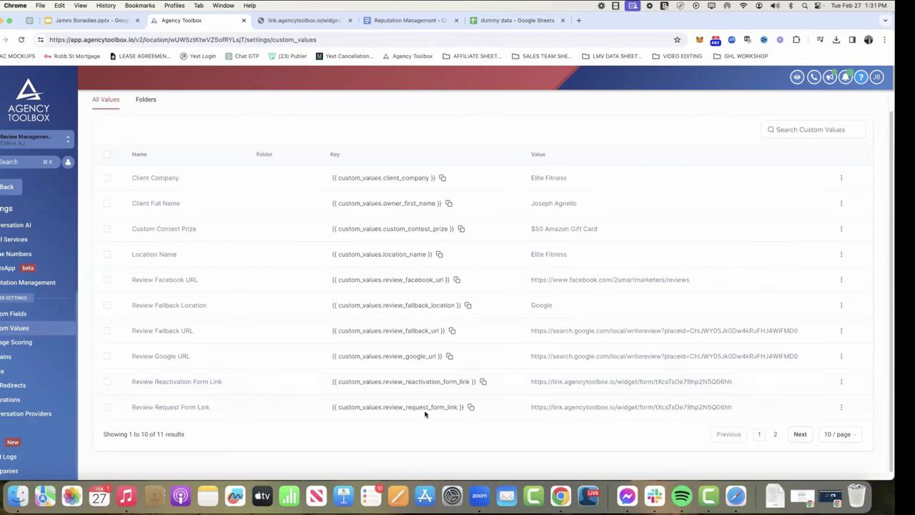
# Check the User First Name entry on the second page of custom values and return to the first page
pyautogui.click(801, 434)
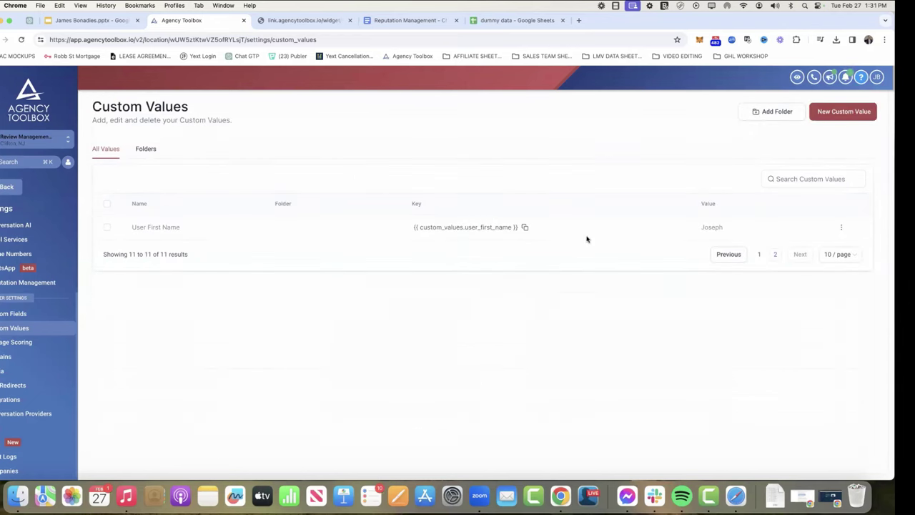
pyautogui.tripleClick(156, 227)
pyautogui.click(758, 254)
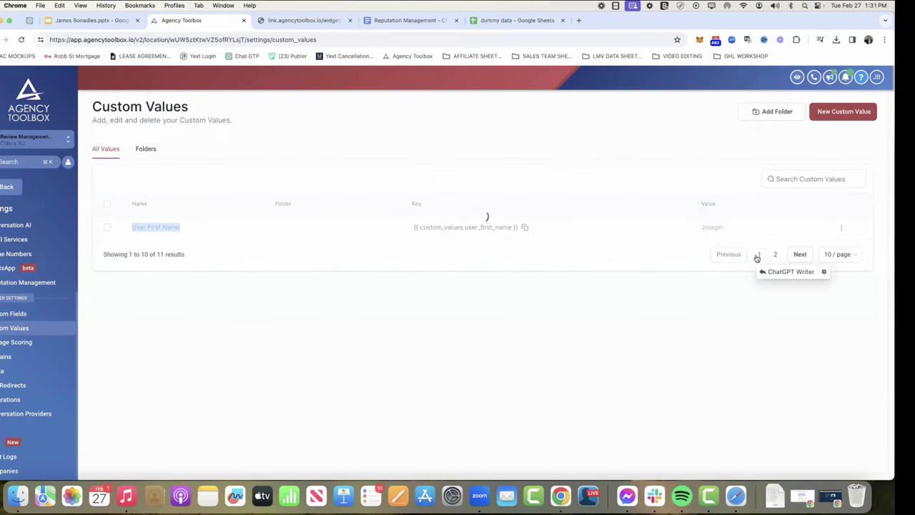
pyautogui.scroll(-2, 567, 315)
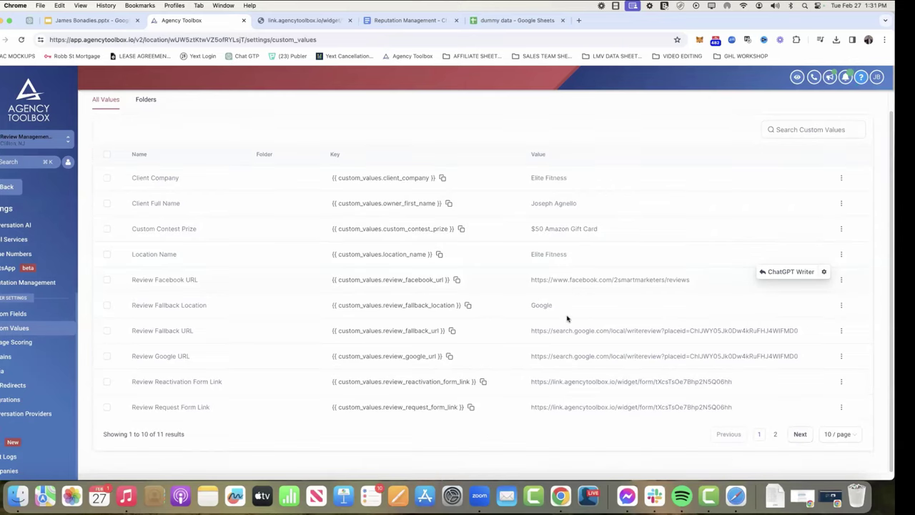
pyautogui.scroll(2, 566, 318)
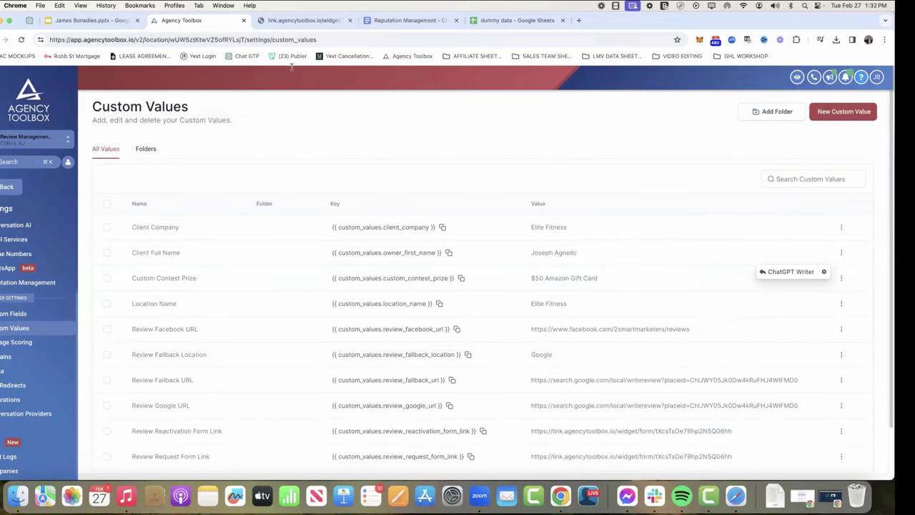
# Tick off ADD THE INFORMATION FOR THE CUSTOM VALUES in the Reputation Management checklist and review the remaining items
pyautogui.click(406, 20)
pyautogui.scroll(10, 380, 214)
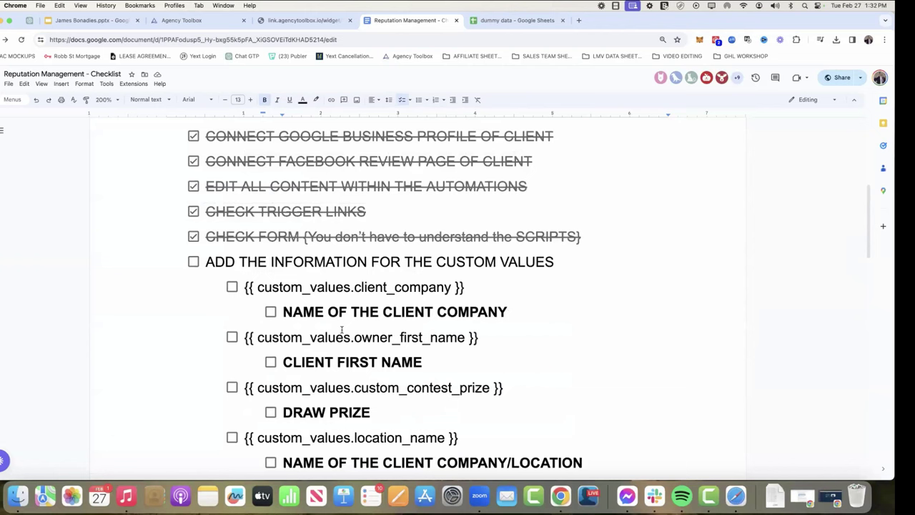
pyautogui.click(193, 262)
pyautogui.scroll(-15, 242, 414)
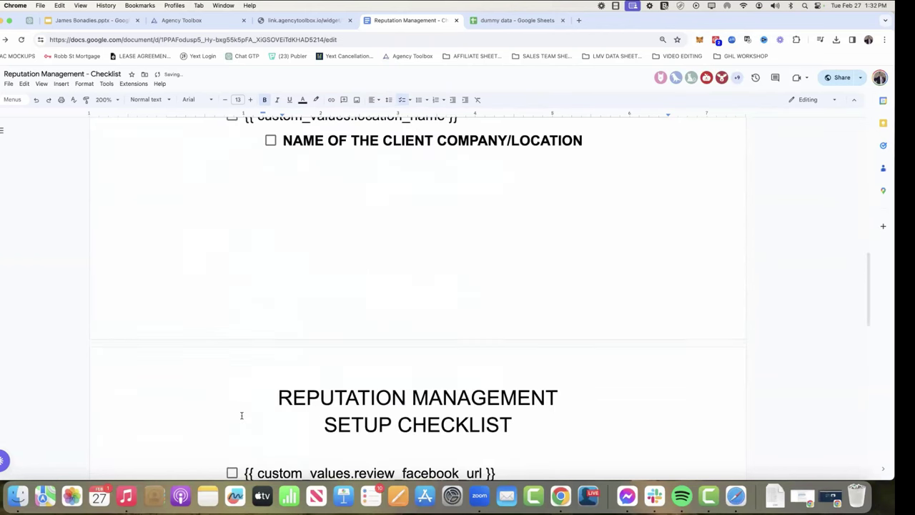
pyautogui.scroll(-4, 242, 416)
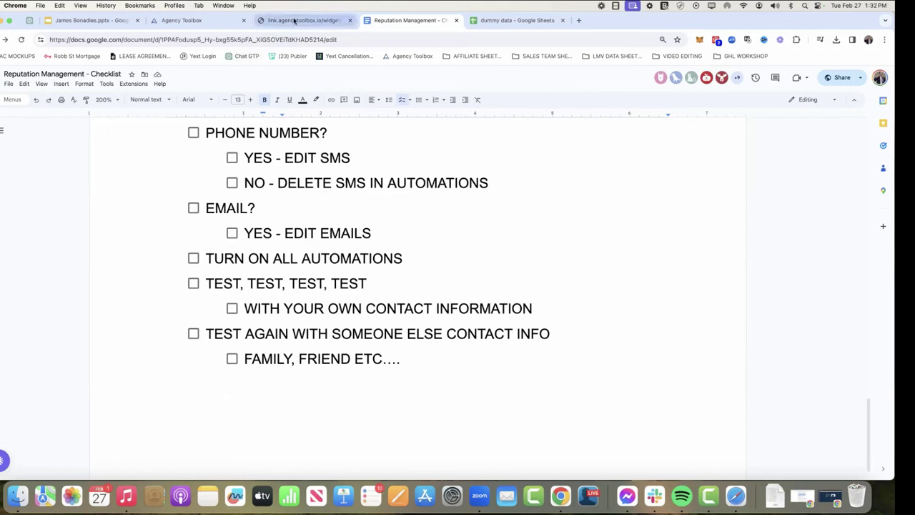
# Switch back to Agency Toolbox and open the 1 C1 - Customer Draw {Past Customers} workflow from the 1. REVIEW MANAGEMENT automations folder
pyautogui.click(213, 21)
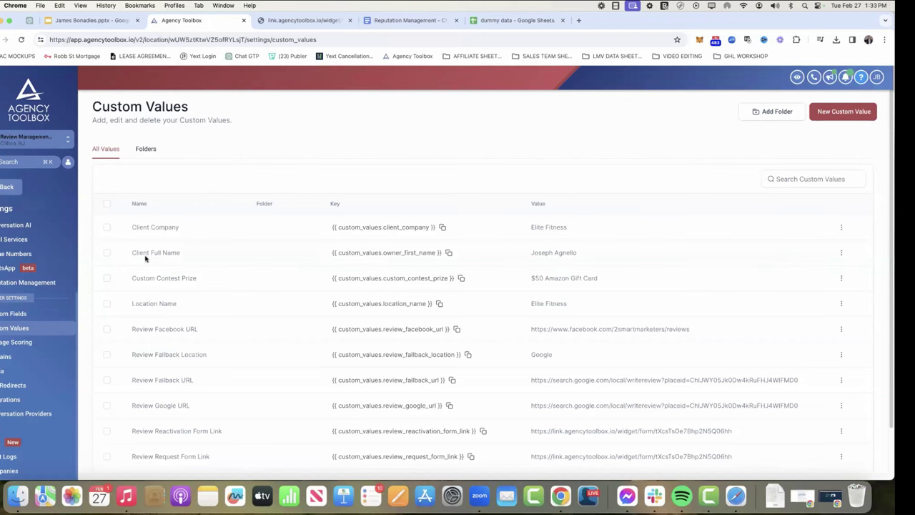
pyautogui.click(6, 187)
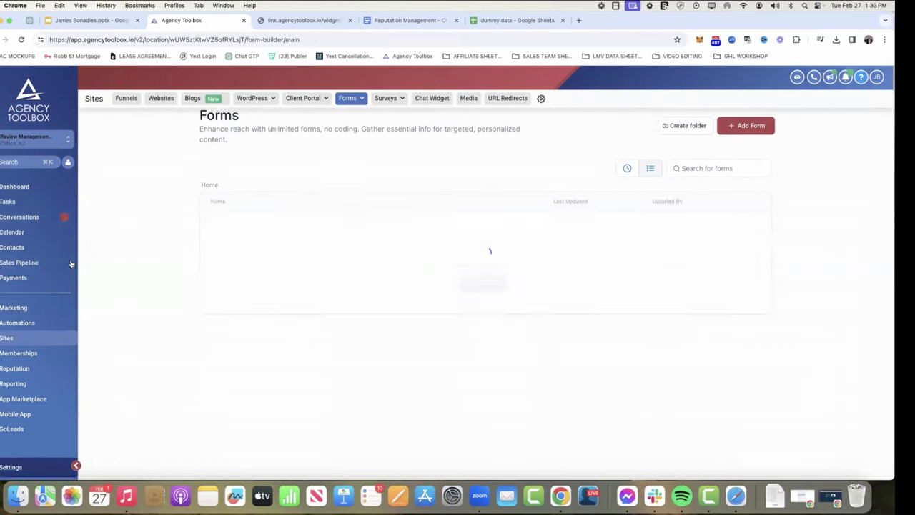
pyautogui.click(29, 323)
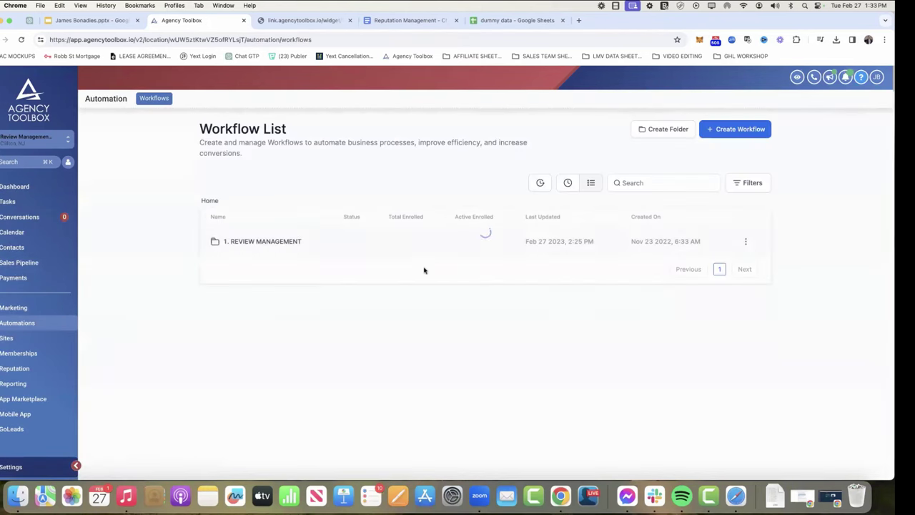
pyautogui.click(276, 241)
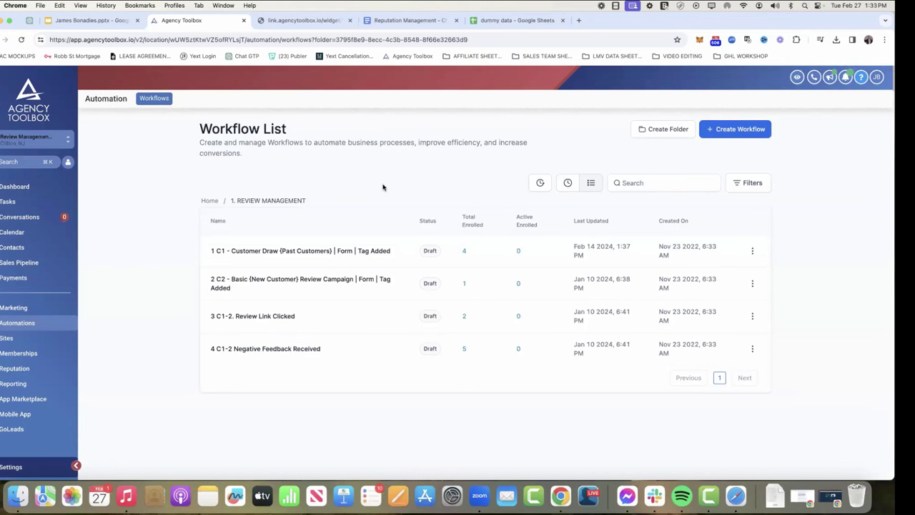
pyautogui.click(337, 253)
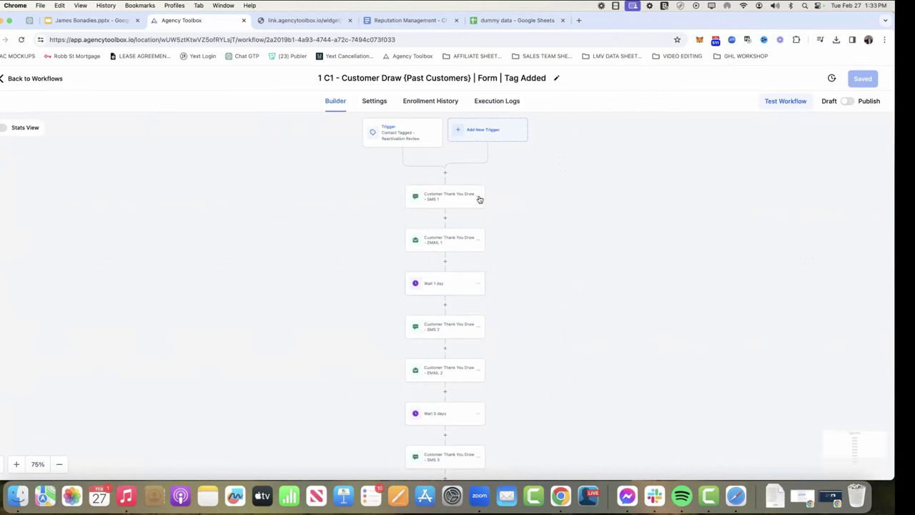
# Look at the SMS 1 action's options, examine the workflow's SMS, email and wait steps to the end, and return to the workflow list
pyautogui.click(479, 198)
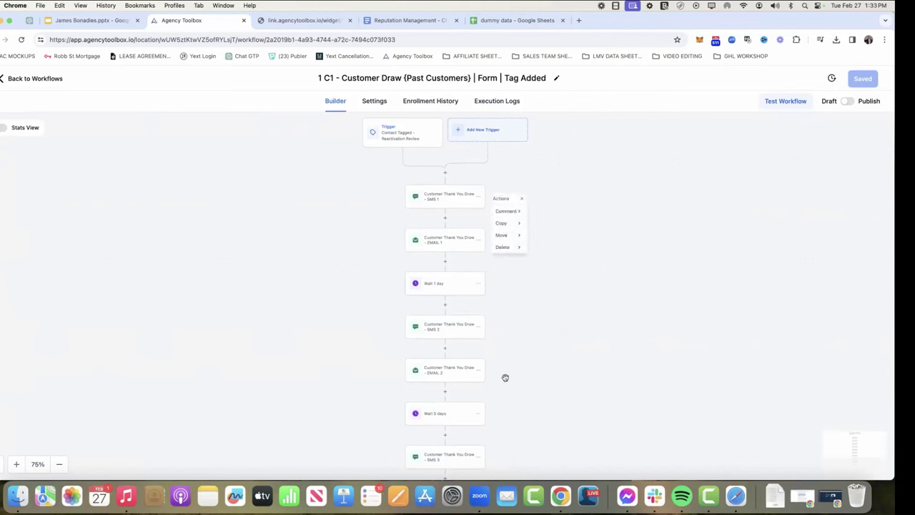
pyautogui.scroll(-3, 552, 354)
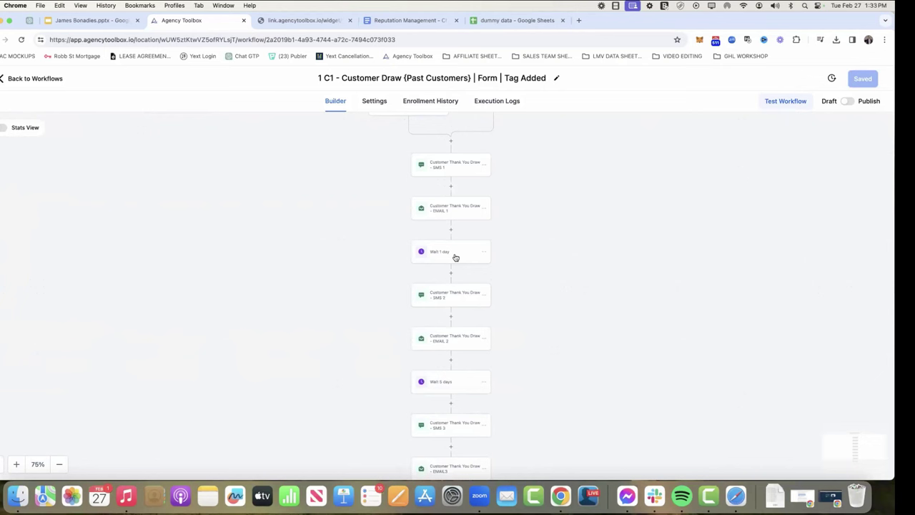
pyautogui.scroll(-3, 525, 362)
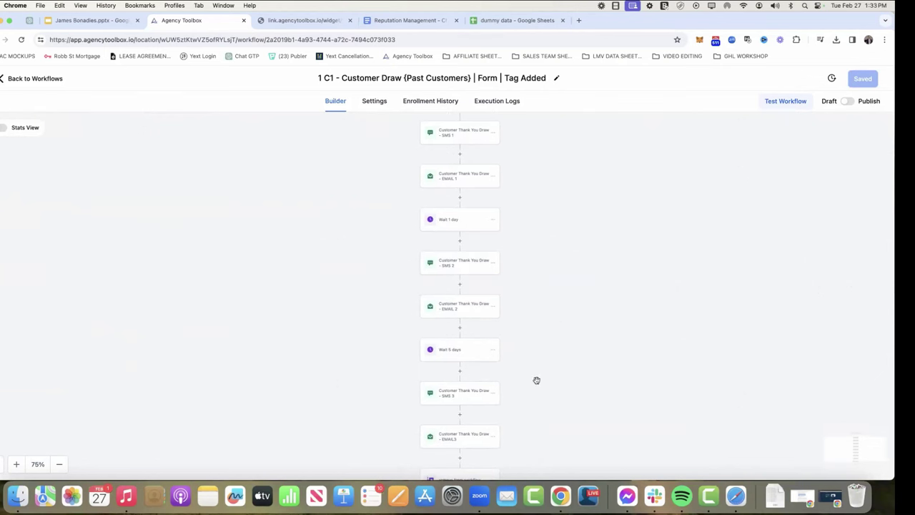
pyautogui.scroll(-8, 536, 379)
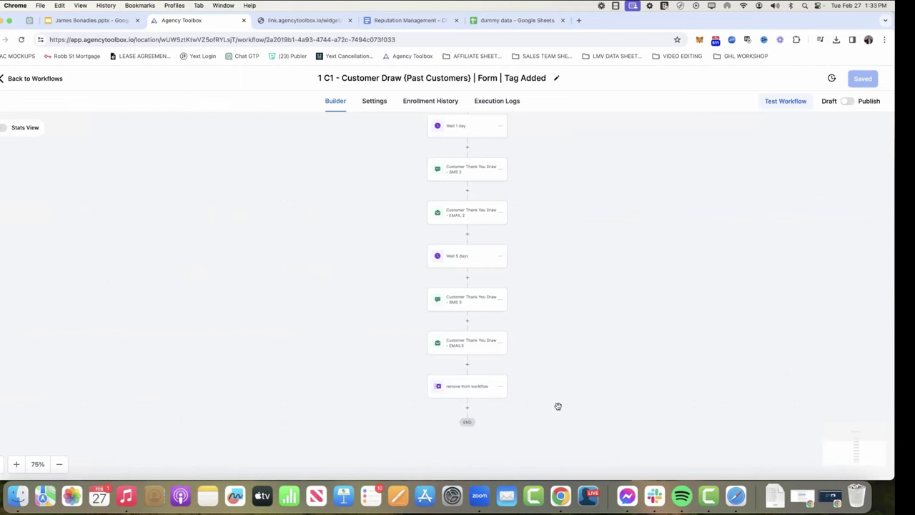
pyautogui.click(45, 79)
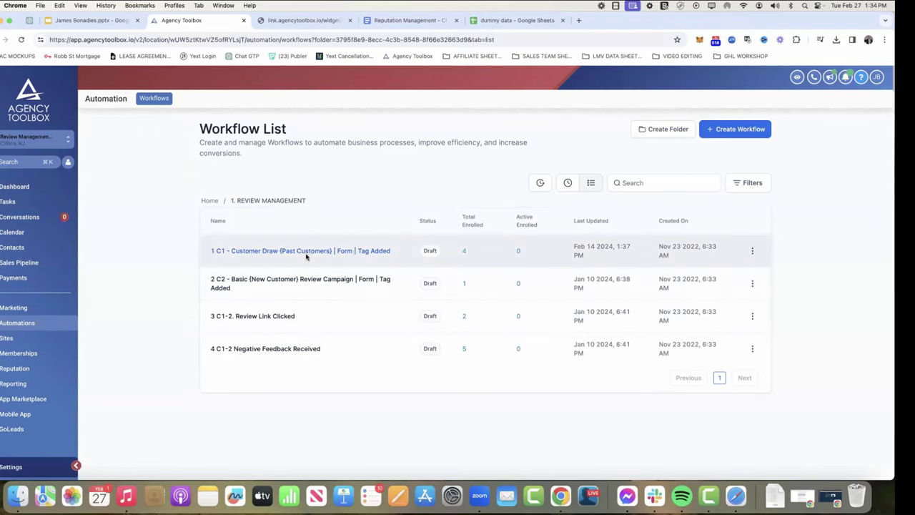
# In the checklist, tick PHONE NUMBER?, NO - DELETE SMS IN AUTOMATIONS, EMAIL?, YES - EDIT EMAILS and TURN ON ALL AUTOMATIONS
pyautogui.click(407, 20)
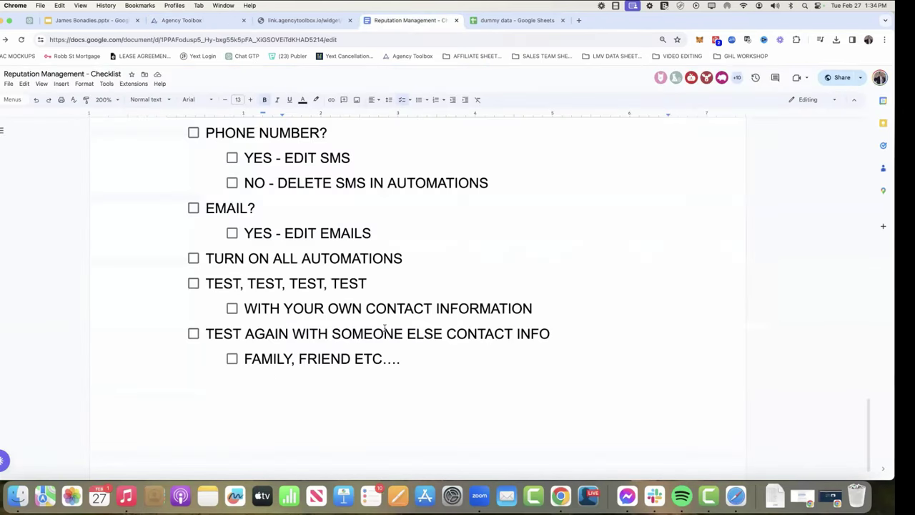
pyautogui.scroll(3, 382, 221)
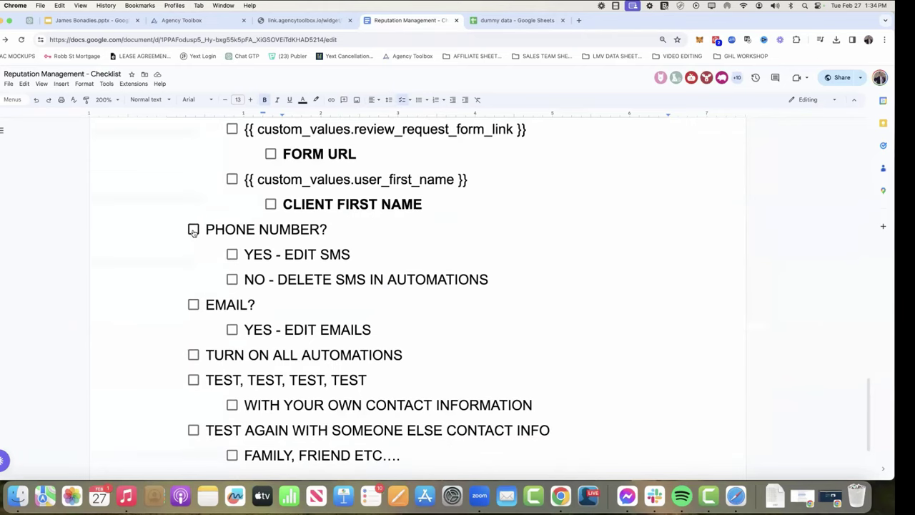
pyautogui.click(193, 229)
pyautogui.click(232, 279)
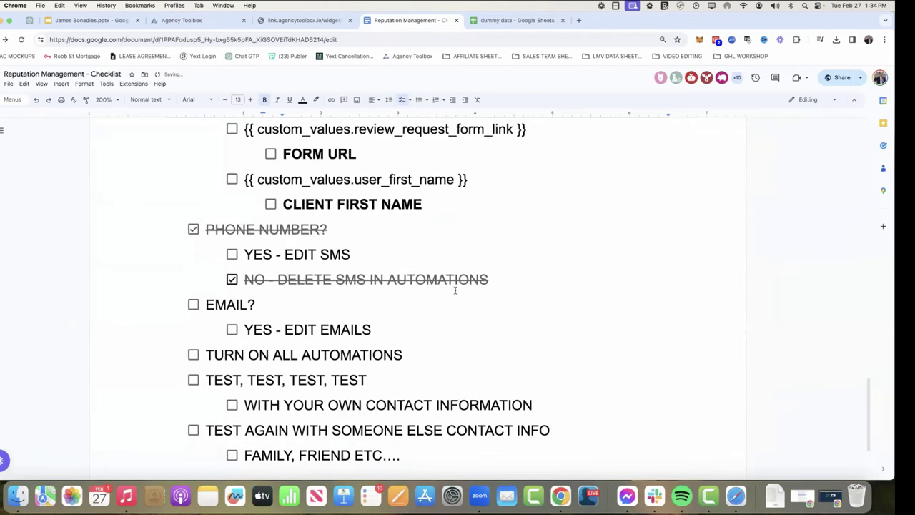
pyautogui.click(193, 304)
pyautogui.click(233, 330)
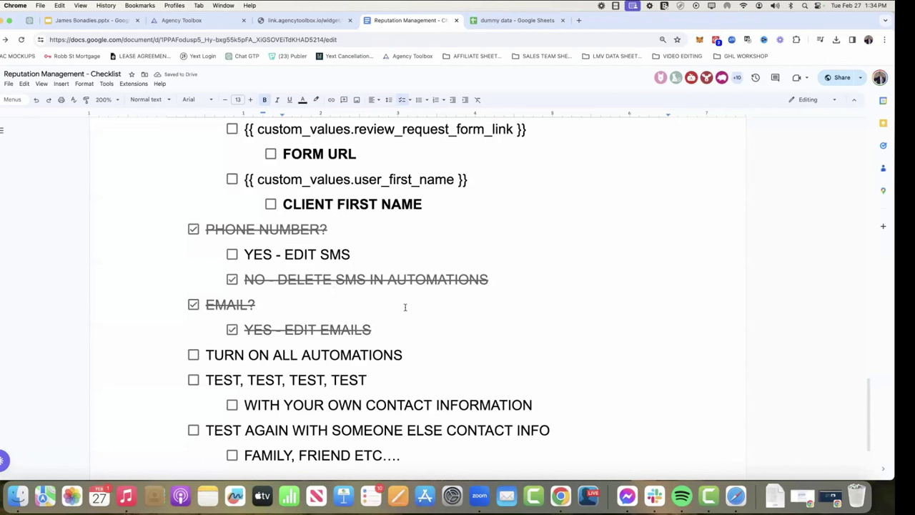
pyautogui.click(194, 355)
# Switch the 1 C1 - Customer Draw {Past Customers} workflow in Agency Toolbox from Draft to Publish and save it
pyautogui.click(185, 20)
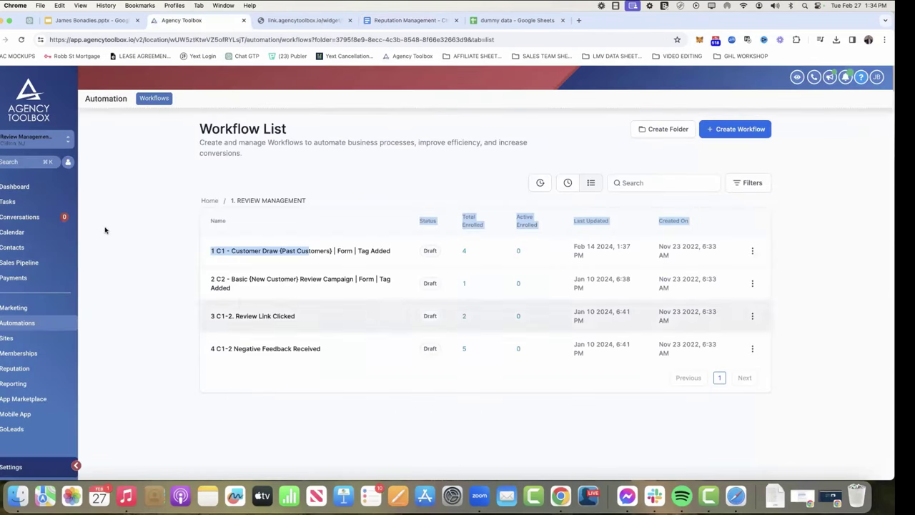
pyautogui.click(284, 250)
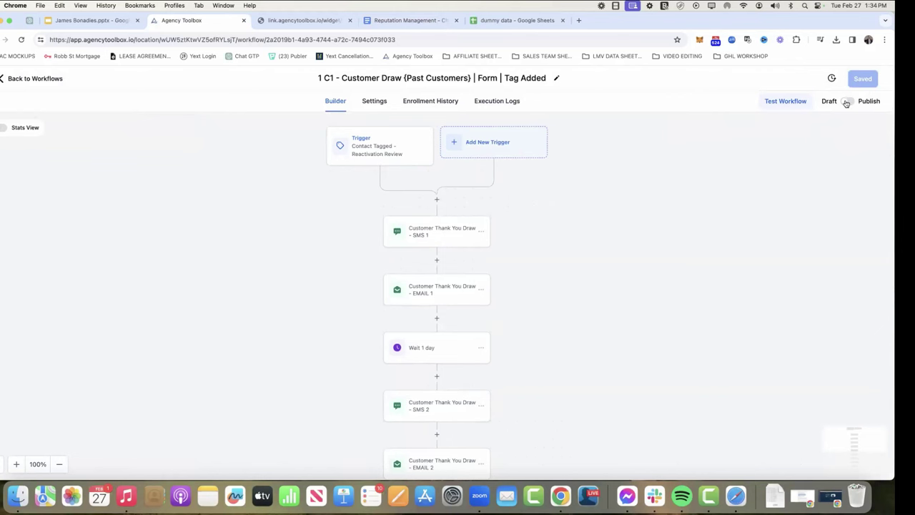
pyautogui.click(846, 100)
pyautogui.click(865, 80)
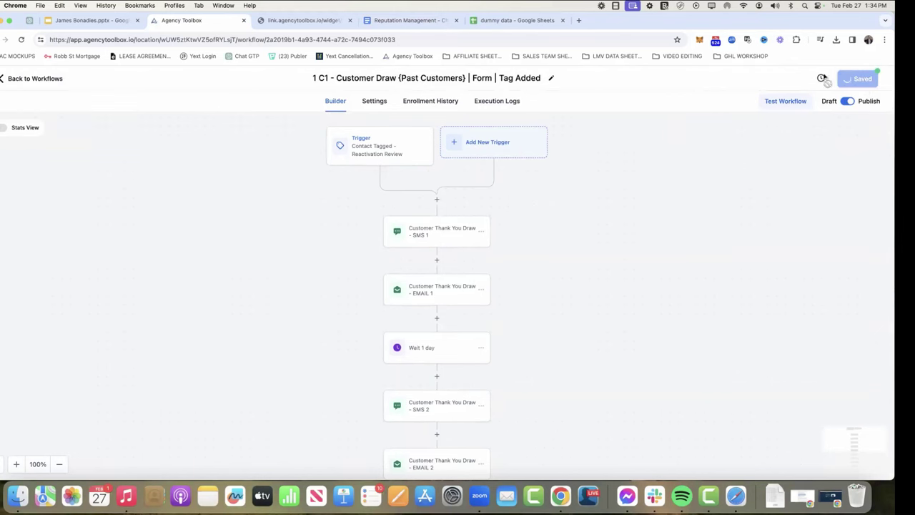
# Open the 3 C1-2. Review Link Clicked workflow, switch it to Publish, save it and return to the workflow list
pyautogui.click(36, 78)
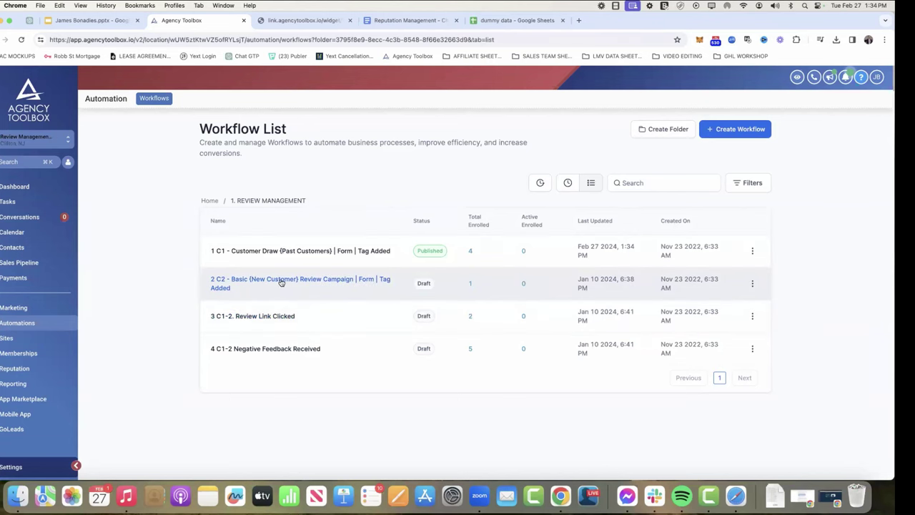
pyautogui.click(263, 317)
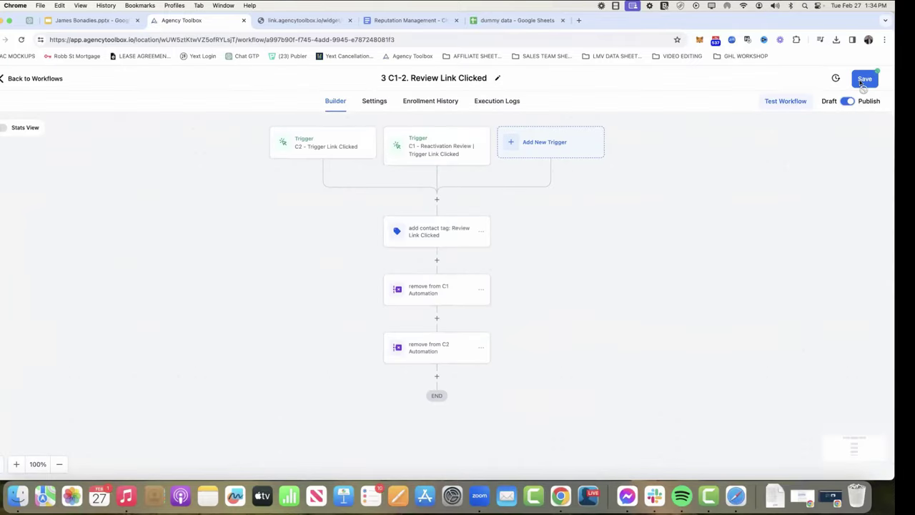
pyautogui.click(863, 80)
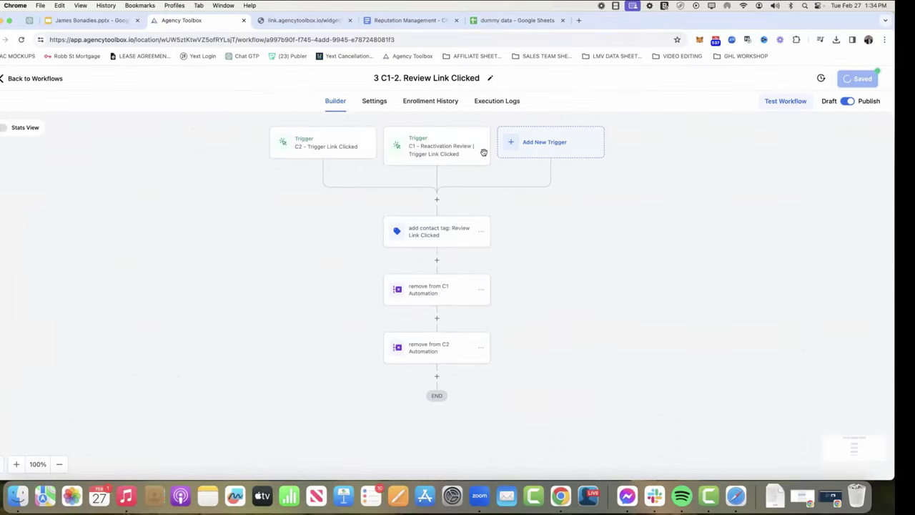
pyautogui.click(37, 77)
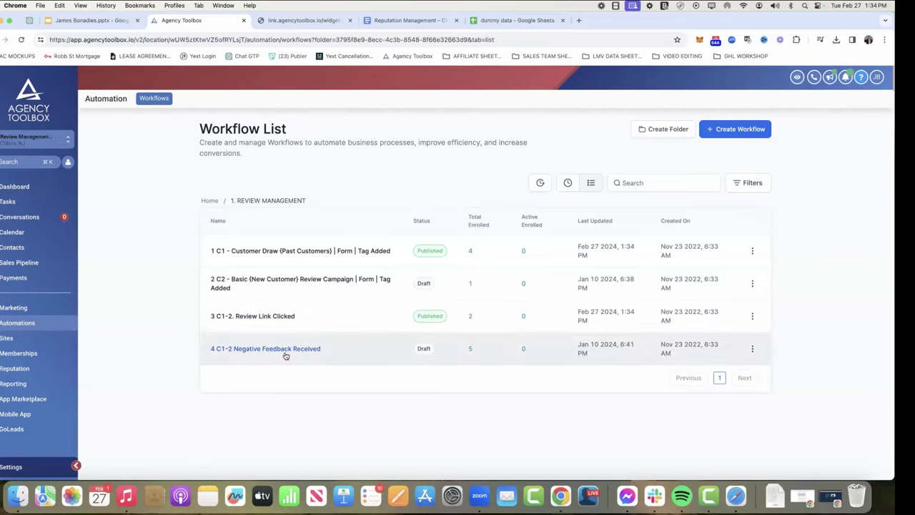
# Open the 4 C1-2 Negative Feedback Received workflow, switch it from Draft to Publish and save it
pyautogui.click(285, 349)
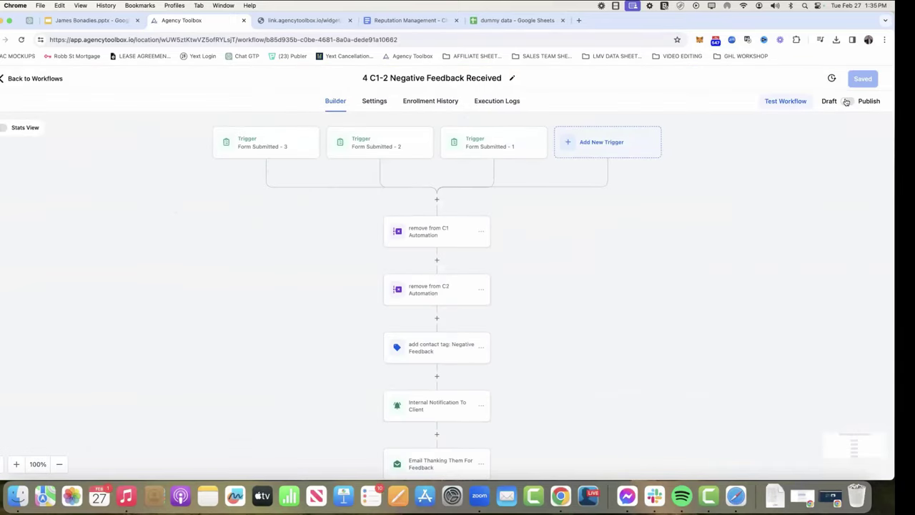
pyautogui.click(846, 102)
pyautogui.click(867, 77)
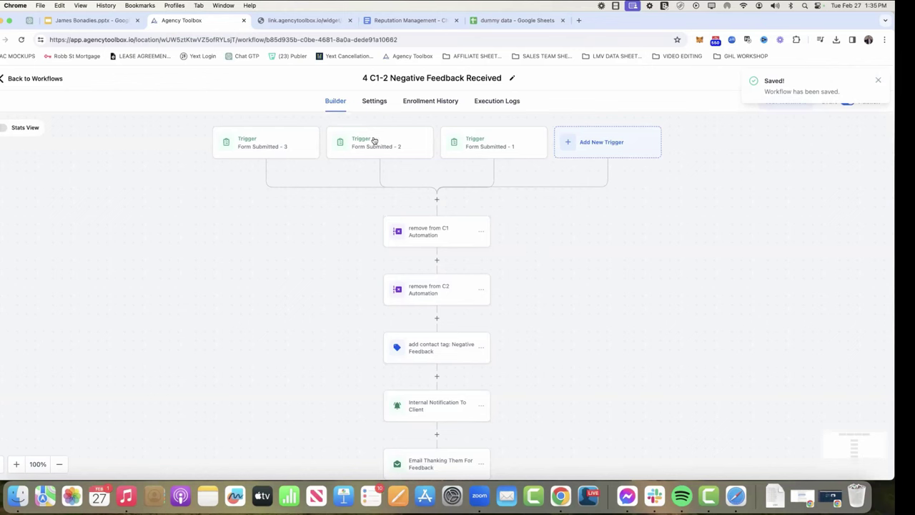
# Look at the star-rating review form and return to the 4 C1-2 Negative Feedback Received workflow
pyautogui.click(314, 20)
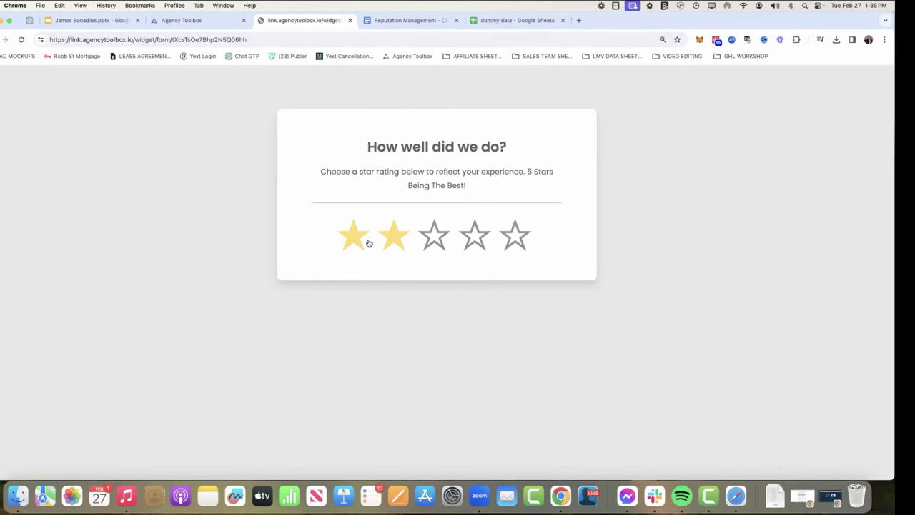
pyautogui.click(213, 27)
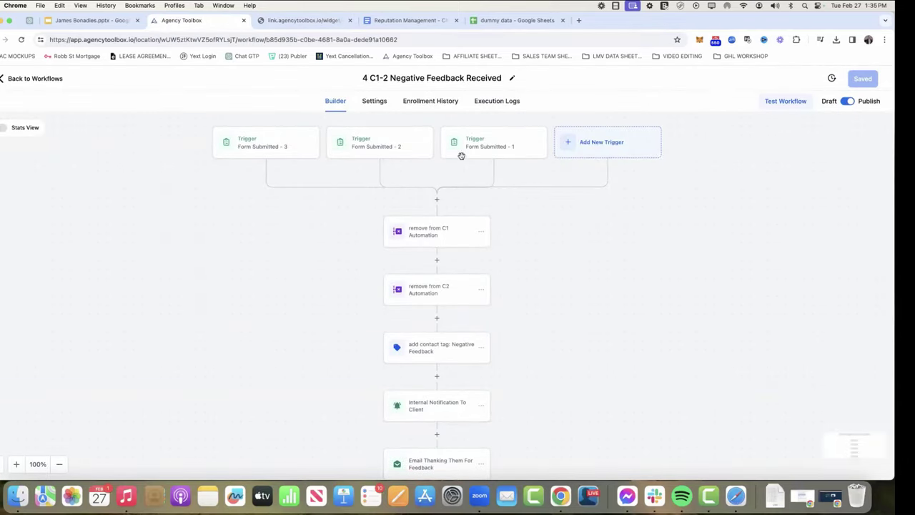
pyautogui.click(418, 79)
pyautogui.moveTo(423, 79); pyautogui.dragTo(386, 78)
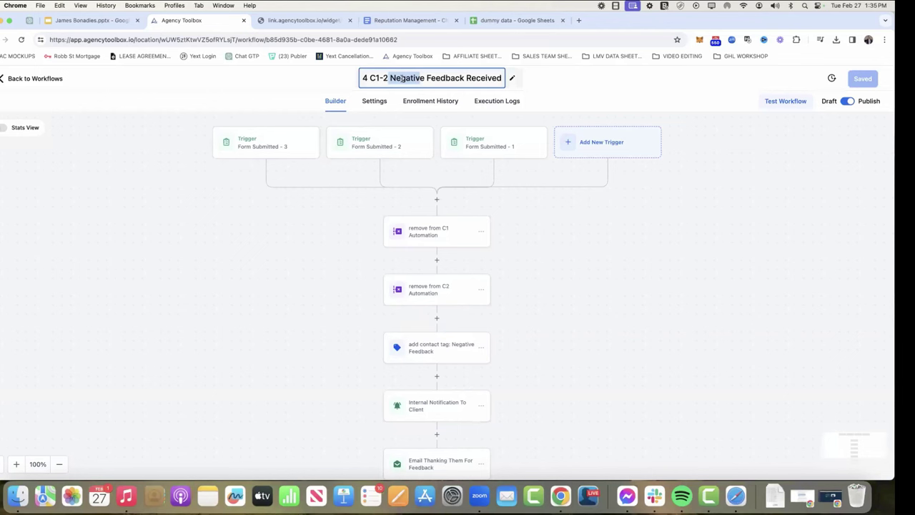
pyautogui.click(538, 293)
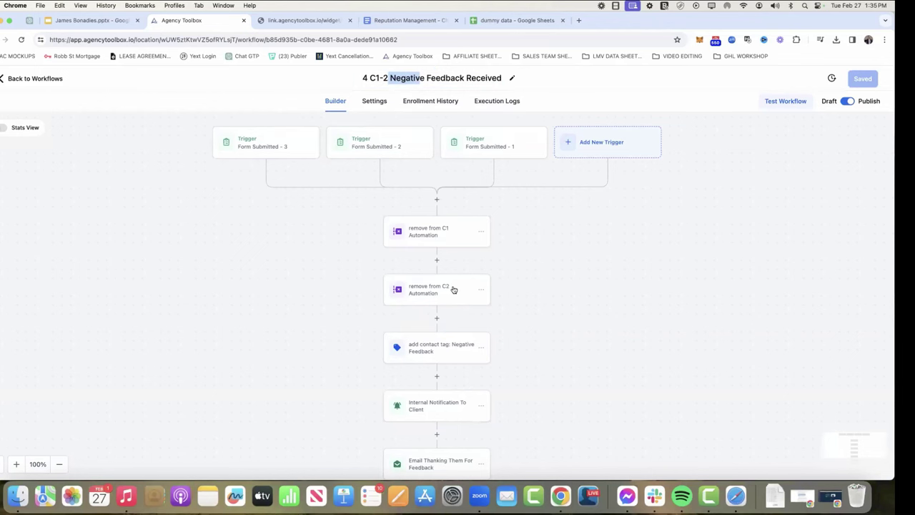
# Examine the workflow's triggers and removal actions, and check the tag in the add contact tag: Negative Feedback action
pyautogui.scroll(-1, 522, 320)
pyautogui.scroll(-2, 521, 319)
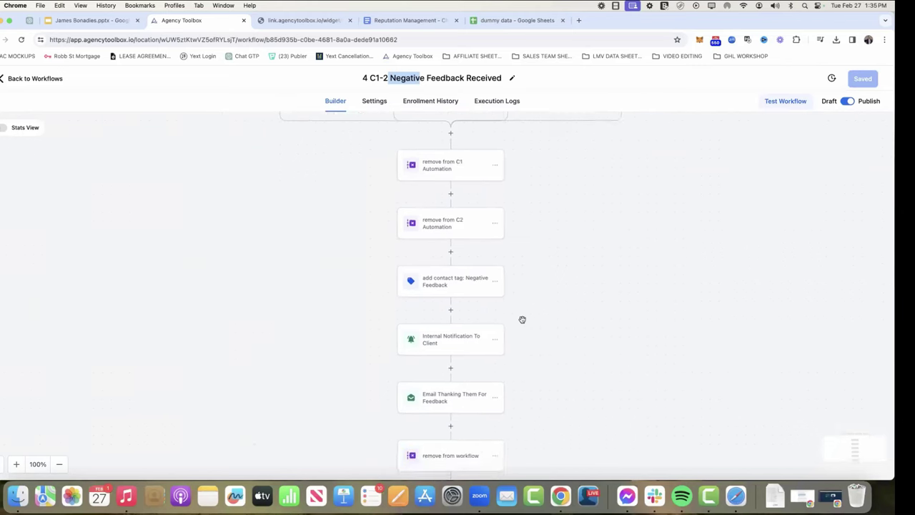
pyautogui.scroll(1, 522, 320)
pyautogui.scroll(1, 281, 156)
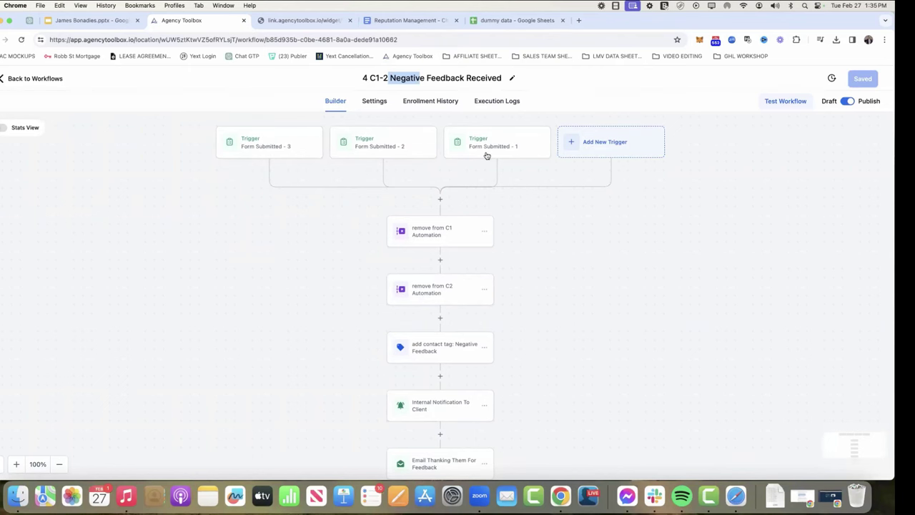
pyautogui.scroll(-3, 533, 348)
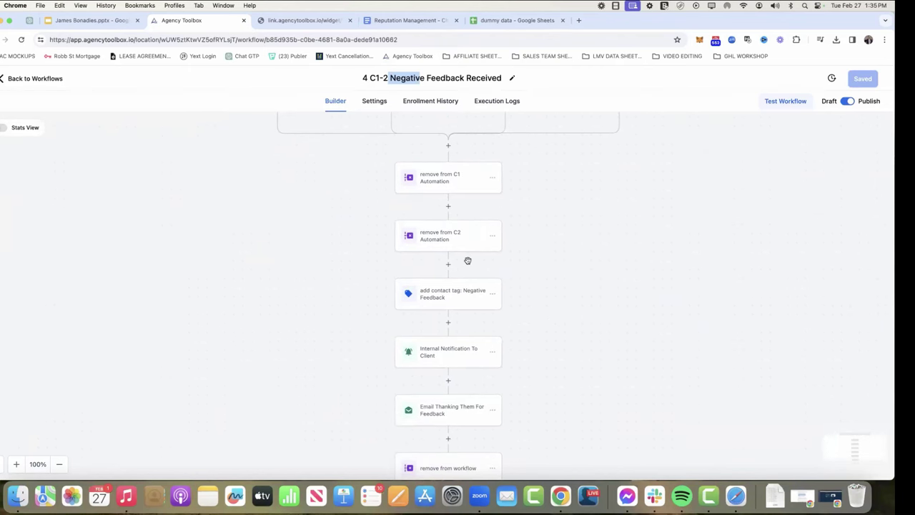
pyautogui.scroll(-2, 522, 339)
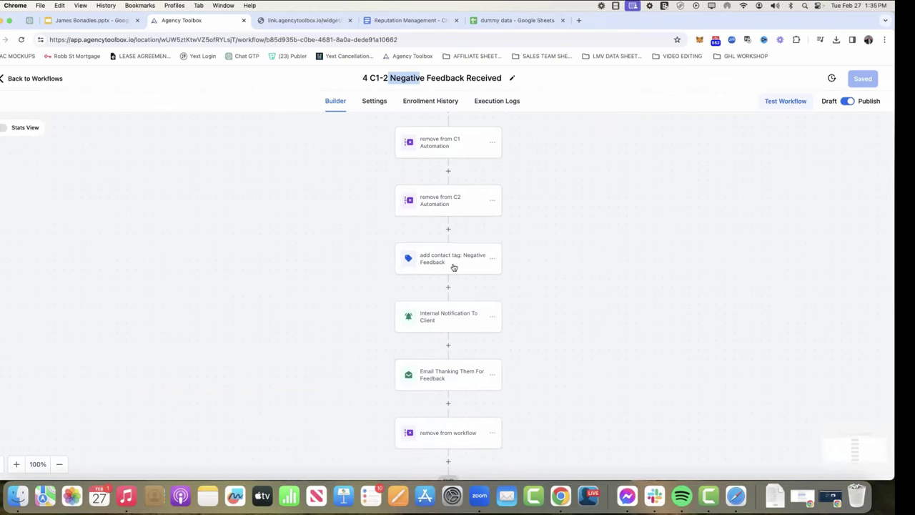
pyautogui.click(453, 265)
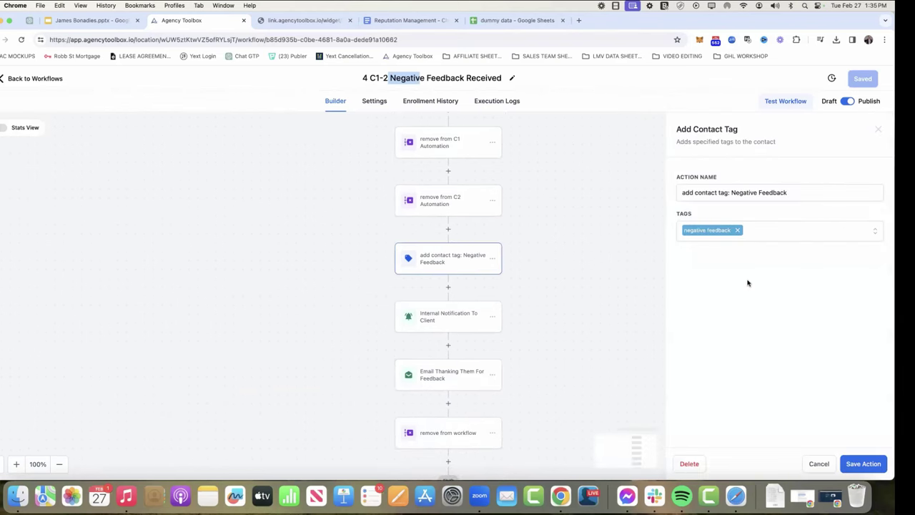
pyautogui.click(819, 464)
# Review the recipient, subject and message of the Internal Notification To Client action, including the line about reaching out to the customer
pyautogui.click(455, 313)
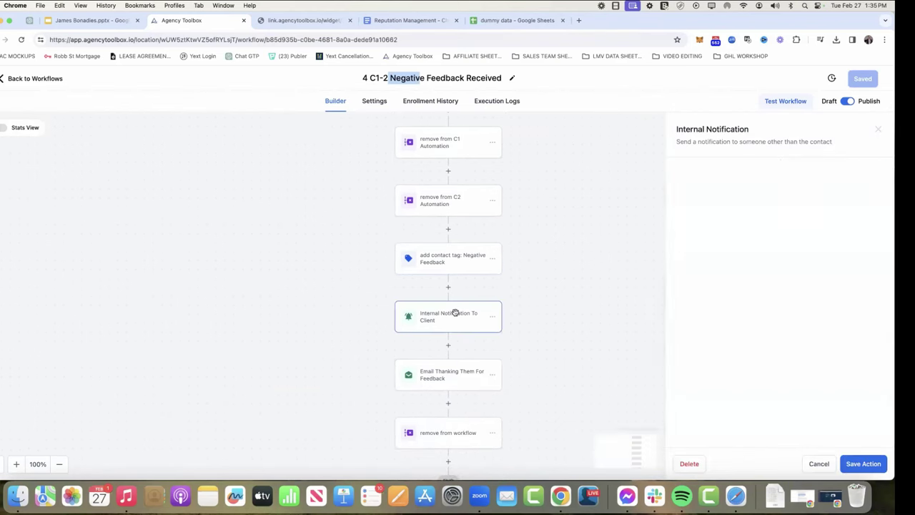
pyautogui.scroll(-5, 768, 290)
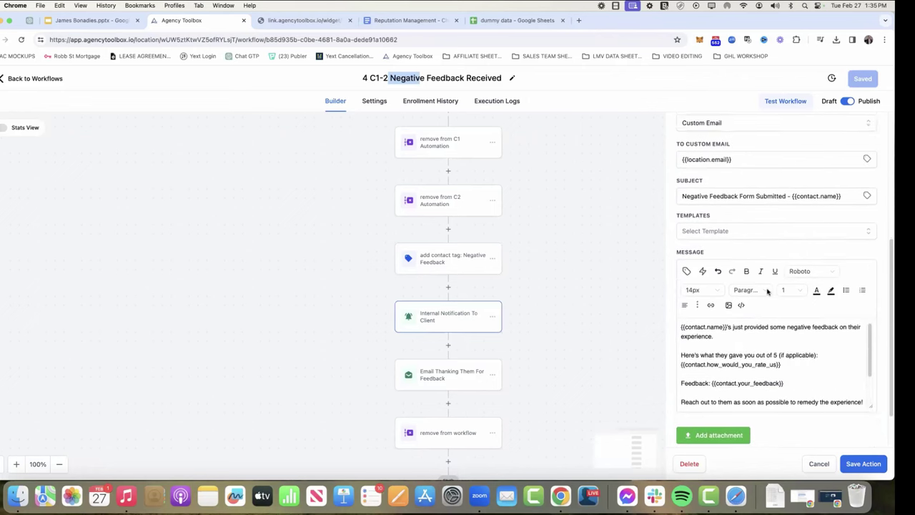
pyautogui.scroll(-1, 767, 291)
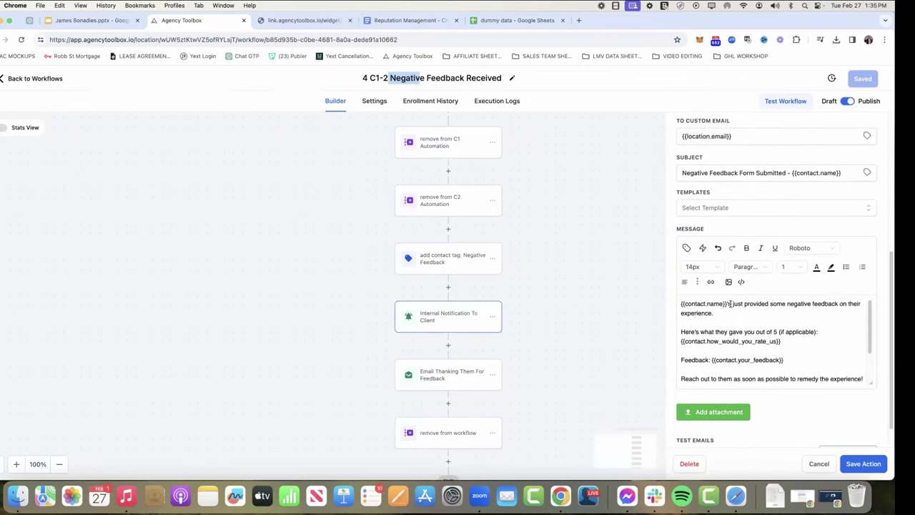
pyautogui.moveTo(732, 304); pyautogui.dragTo(744, 313)
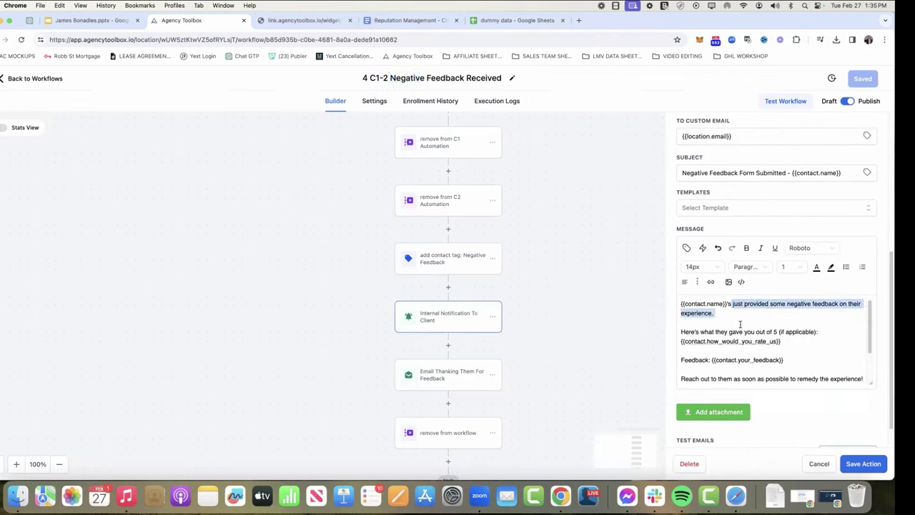
pyautogui.click(715, 325)
pyautogui.moveTo(716, 330)
pyautogui.mouseDown()
pyautogui.moveTo(755, 346)
pyautogui.moveTo(747, 324)
pyautogui.moveTo(711, 324)
pyautogui.mouseUp()
pyautogui.scroll(-2, 759, 346)
pyautogui.click(713, 343)
pyautogui.press('super+a')
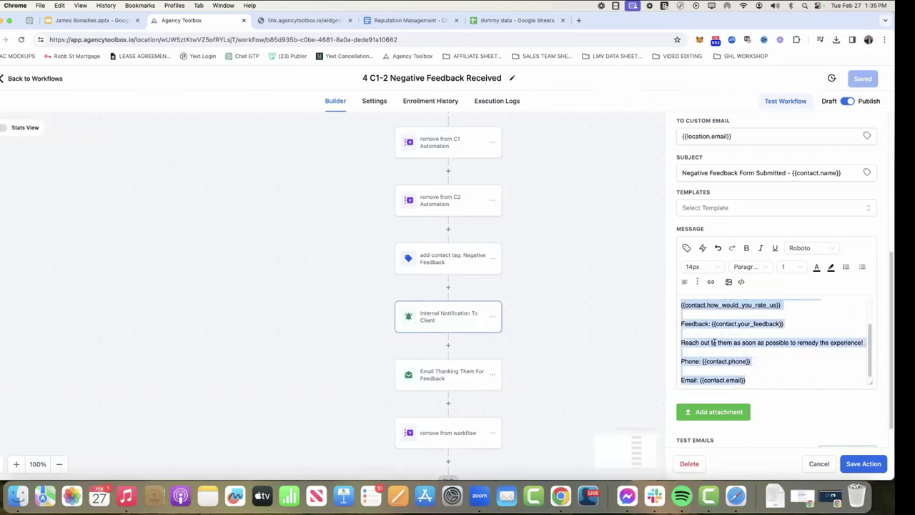
pyautogui.tripleClick(713, 342)
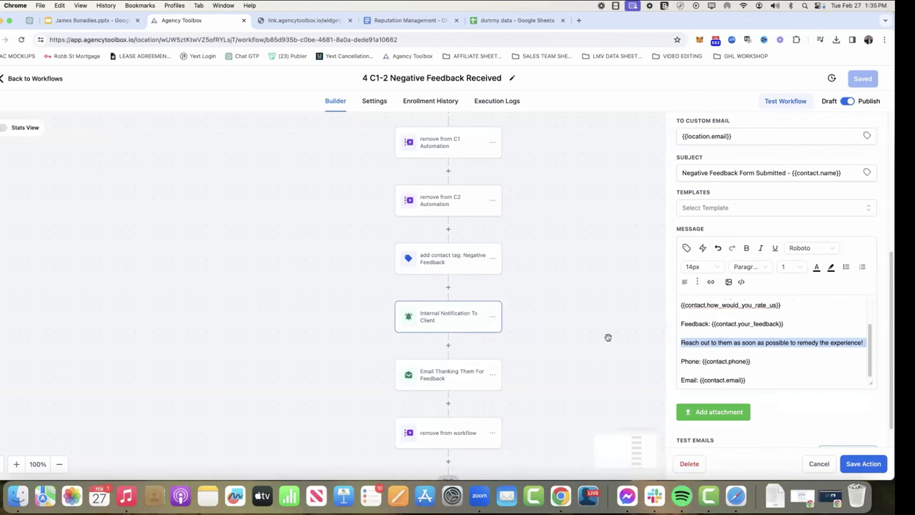
# Review the message of the Email Thanking Them For Feedback action and the workflow's last steps, and return to the workflow list
pyautogui.click(455, 375)
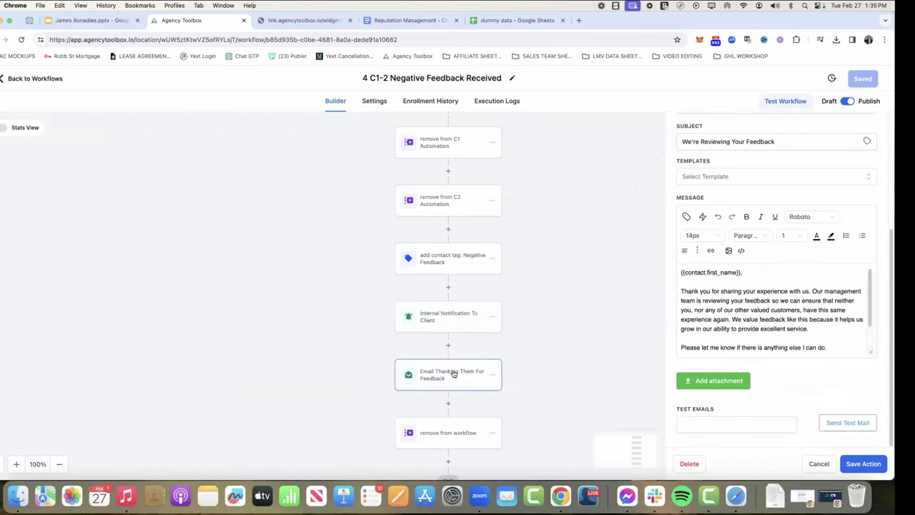
pyautogui.scroll(1, 775, 294)
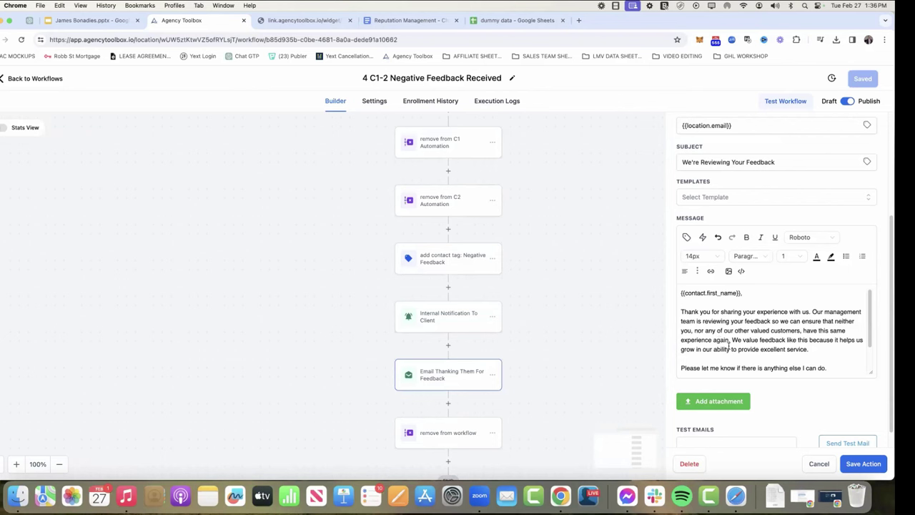
pyautogui.scroll(-2, 759, 339)
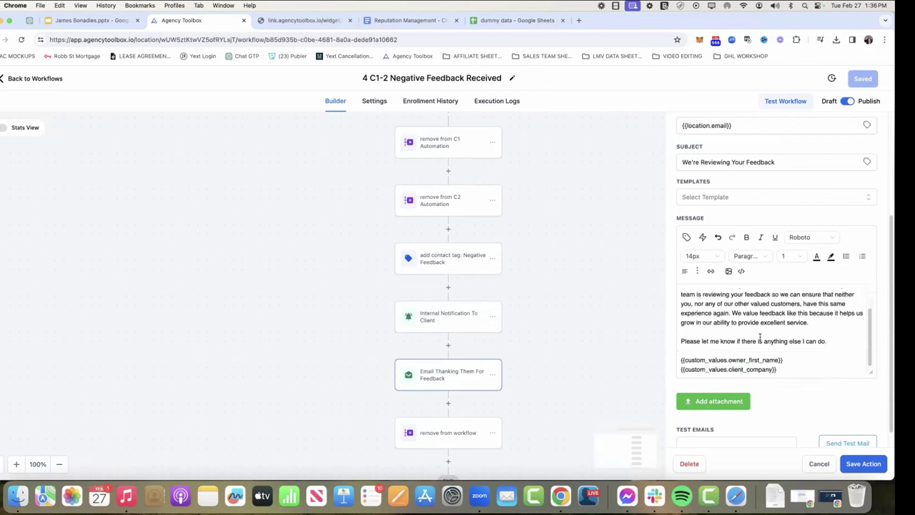
pyautogui.scroll(-3, 486, 386)
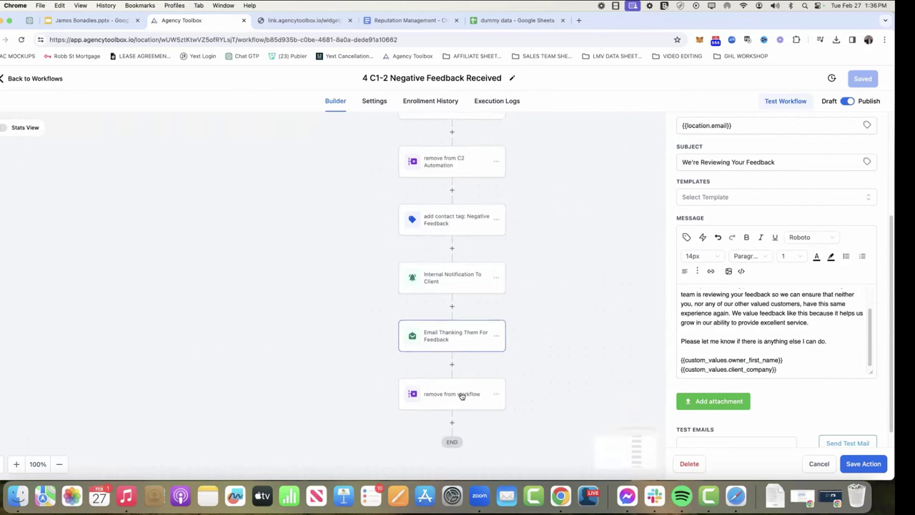
pyautogui.click(34, 78)
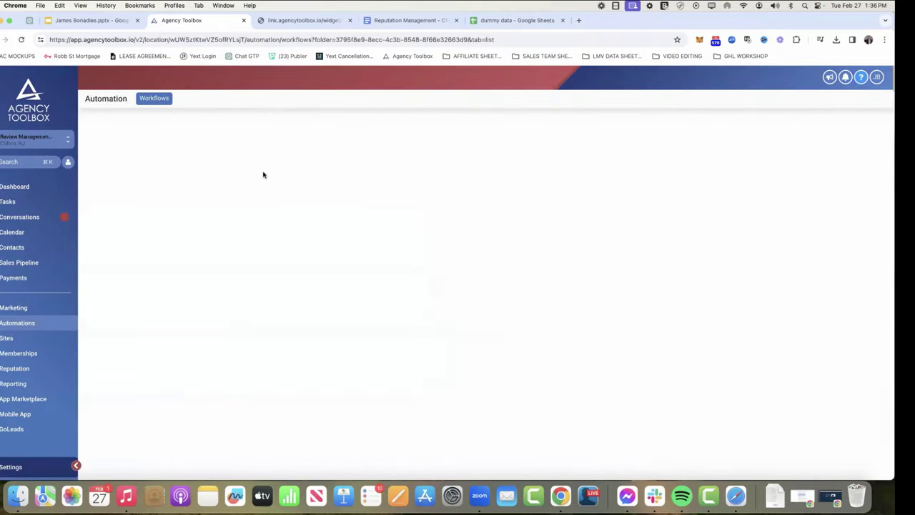
# Check the remaining testing items in the Reputation Management checklist and return to Agency Toolbox
pyautogui.click(418, 23)
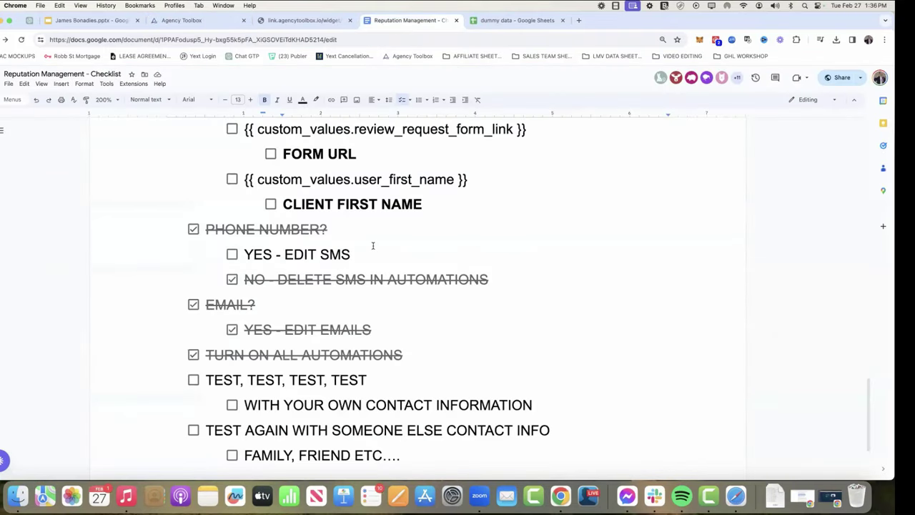
pyautogui.scroll(-4, 374, 246)
pyautogui.click(177, 22)
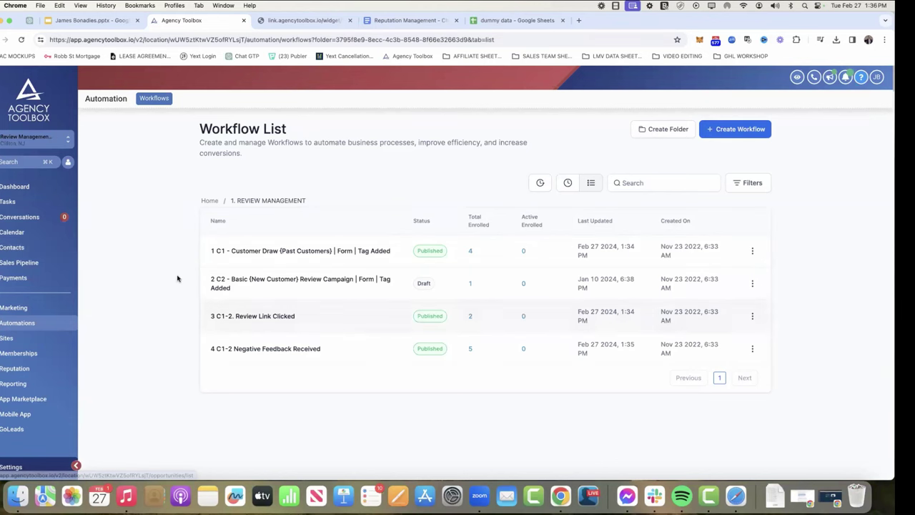
# Check the tag filter in the trigger of the 1 C1 - Customer Draw {Past Customers} workflow and return to the workflow list
pyautogui.click(308, 251)
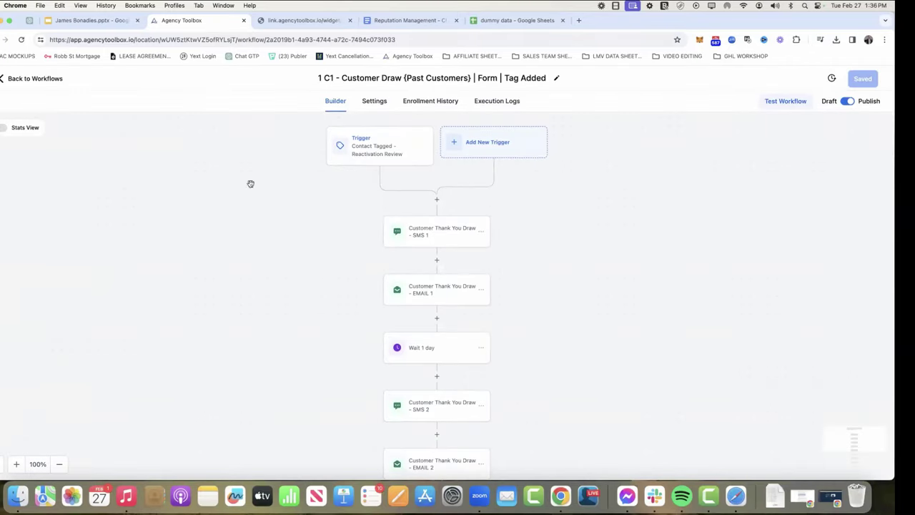
pyautogui.click(377, 150)
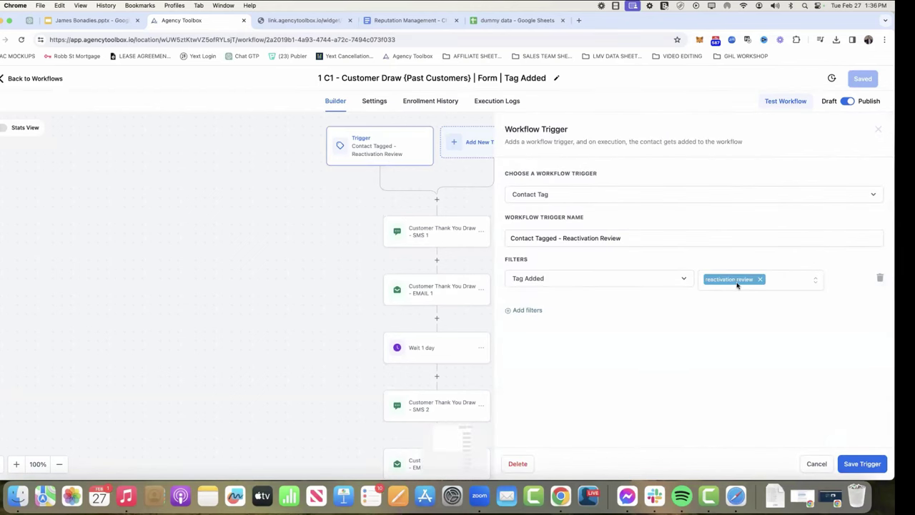
pyautogui.click(817, 465)
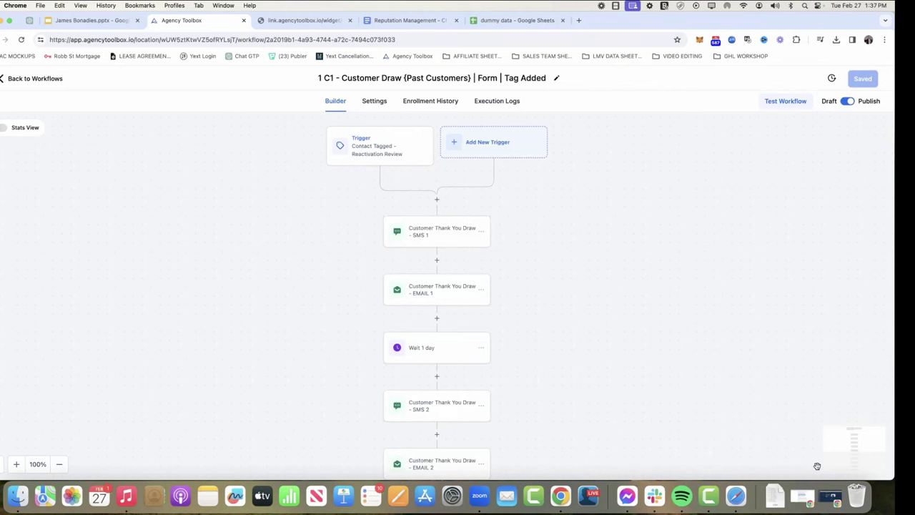
pyautogui.click(49, 79)
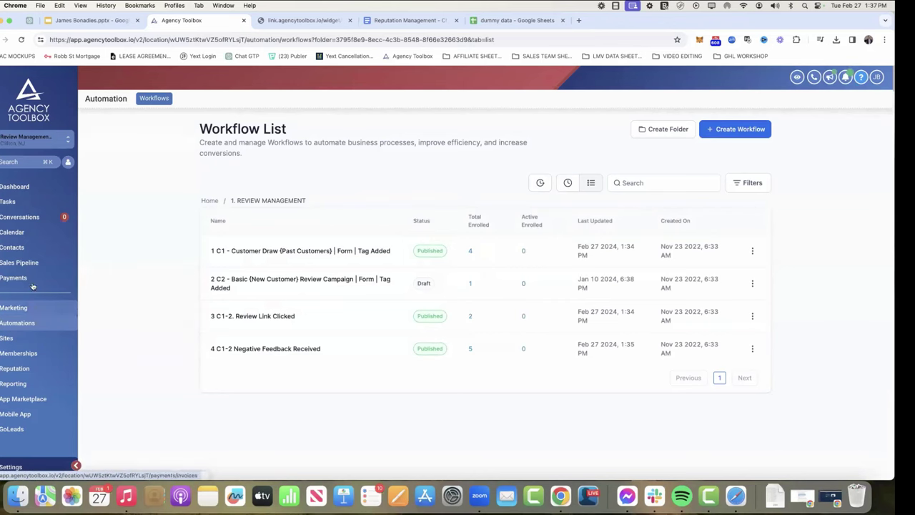
# Open the contact list and look through the imported contacts
pyautogui.click(25, 247)
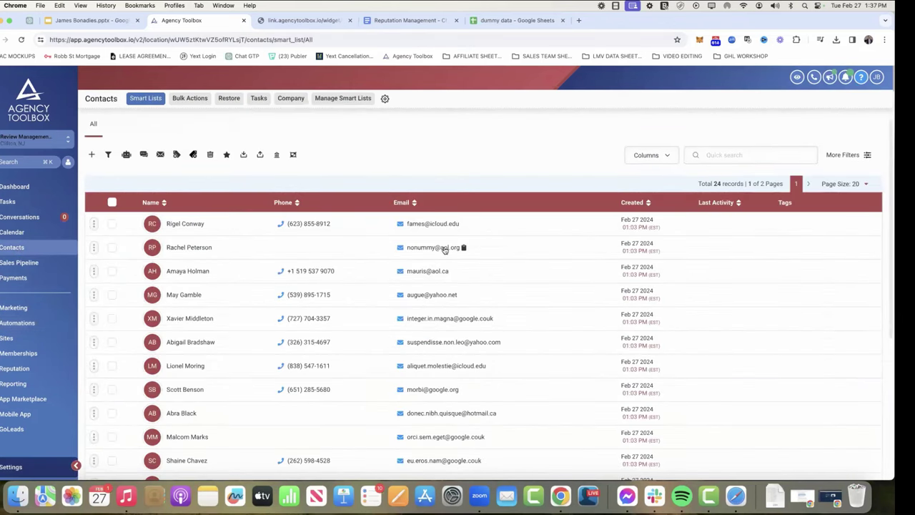
pyautogui.scroll(-8, 444, 249)
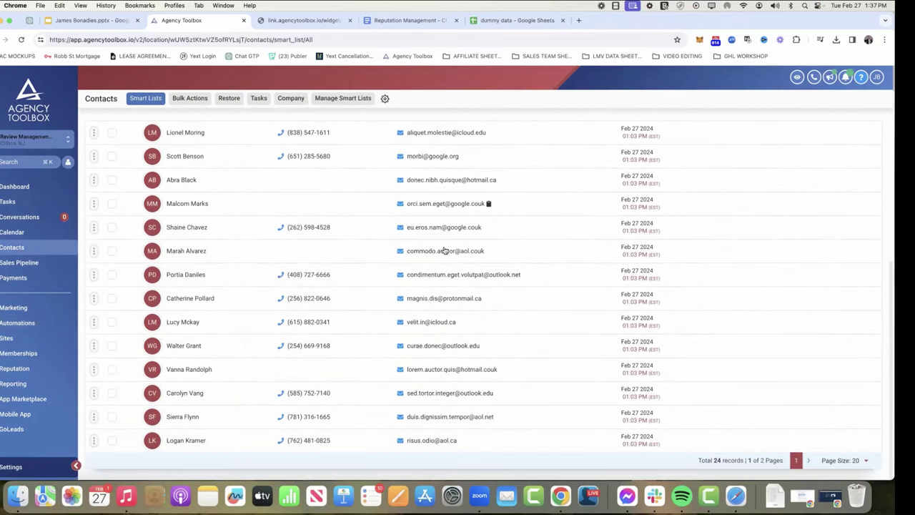
pyautogui.scroll(8, 444, 251)
# Select all contacts across all pages, choose the 1 C1 - Customer Draw {Past Customers} workflow for adding them all at once, and dismiss the dialog
pyautogui.click(111, 203)
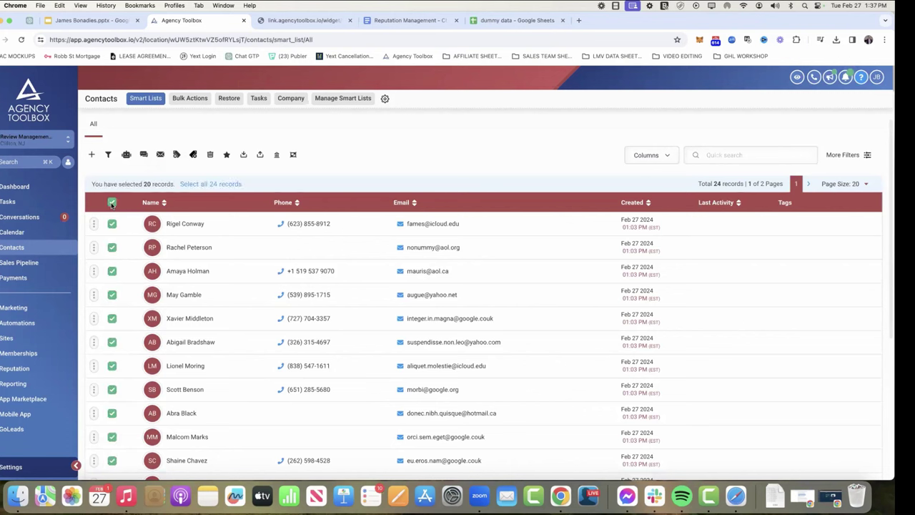
pyautogui.click(210, 184)
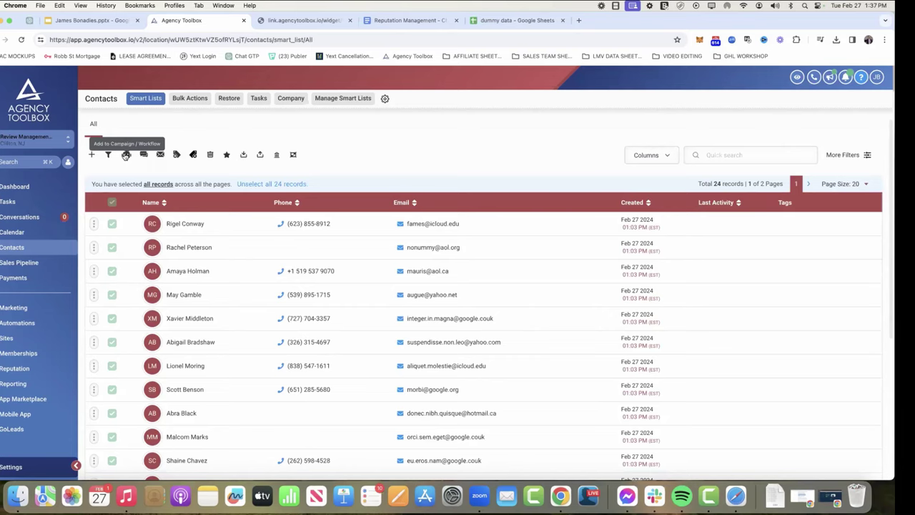
pyautogui.click(126, 155)
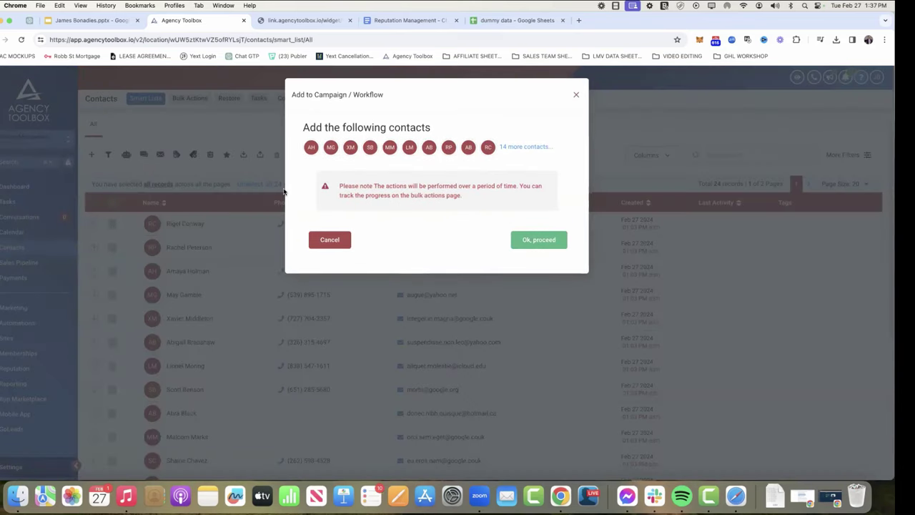
pyautogui.click(547, 238)
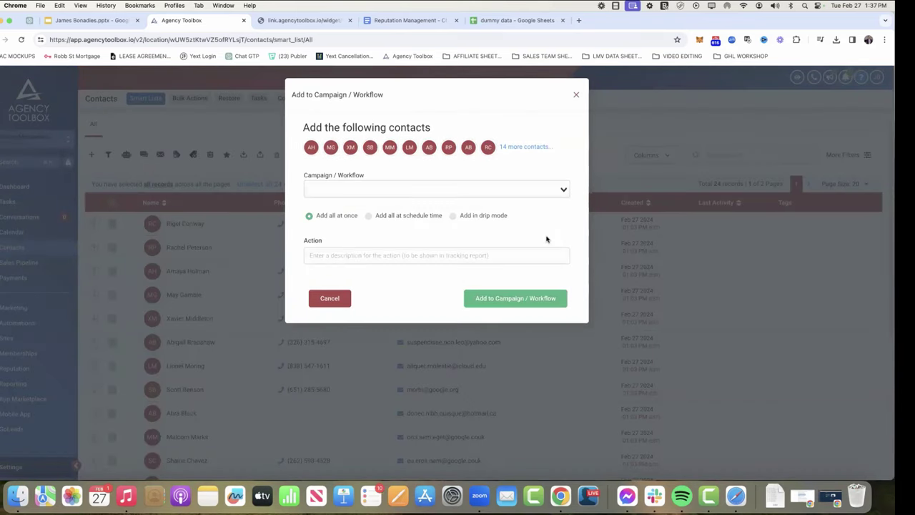
pyautogui.click(420, 188)
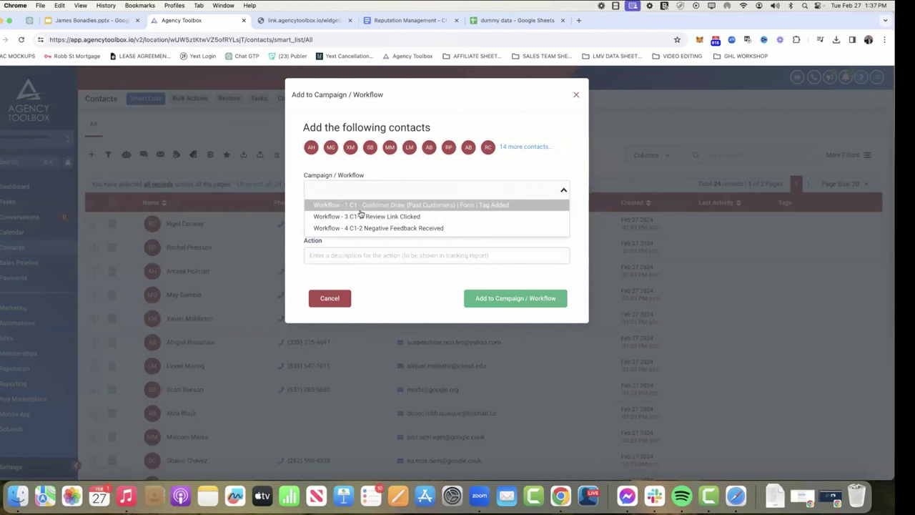
pyautogui.click(429, 207)
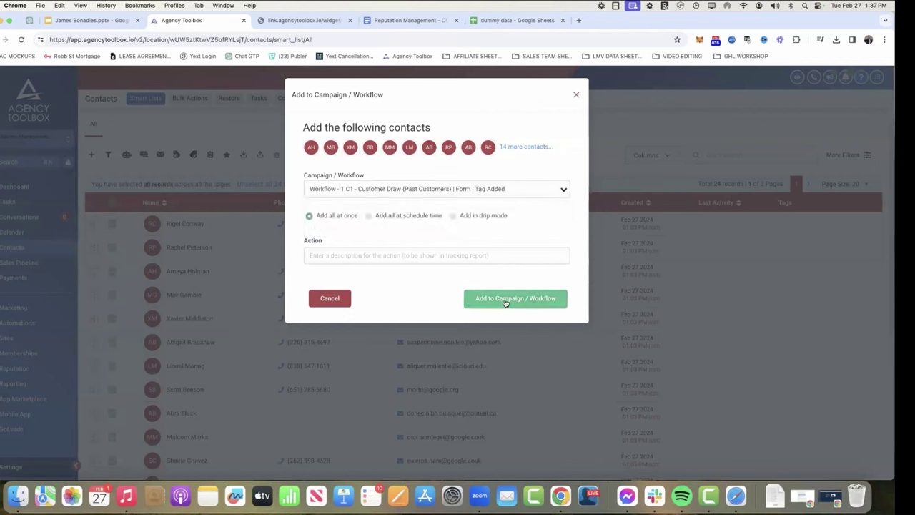
pyautogui.click(576, 95)
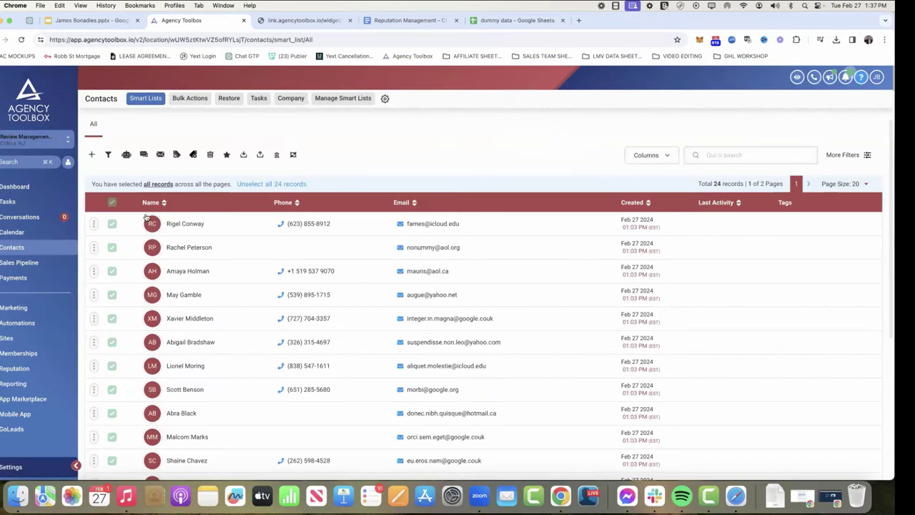
# Prepare adding the reactivation review tag to all selected contacts, and close the dialog without applying it
pyautogui.click(177, 156)
pyautogui.click(204, 167)
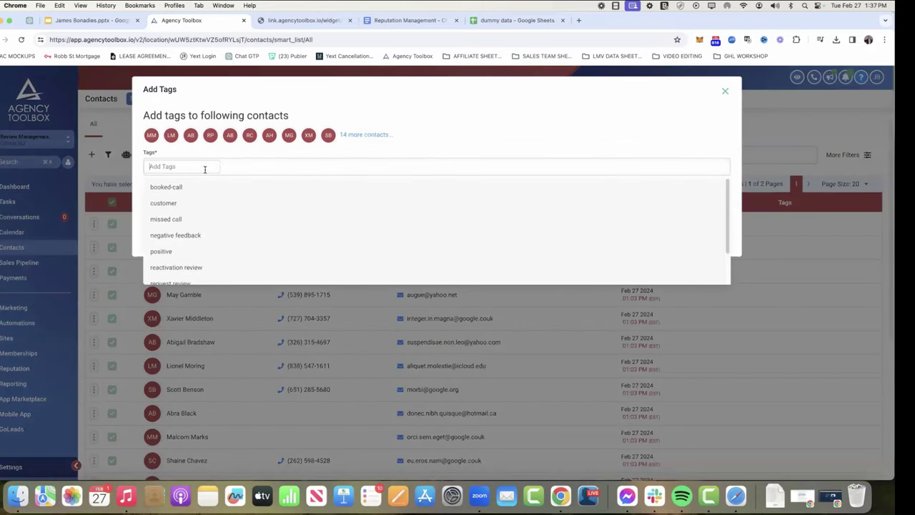
pyautogui.write('rea')
pyautogui.click(187, 186)
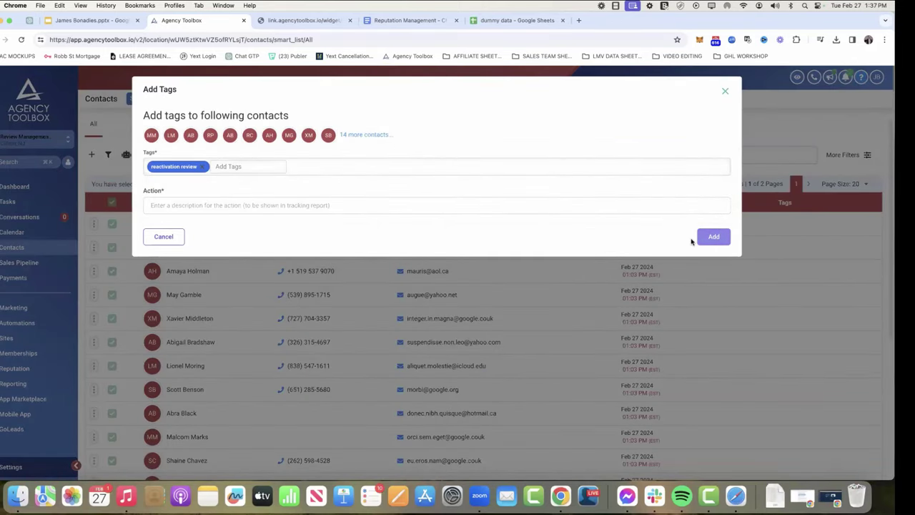
pyautogui.click(725, 91)
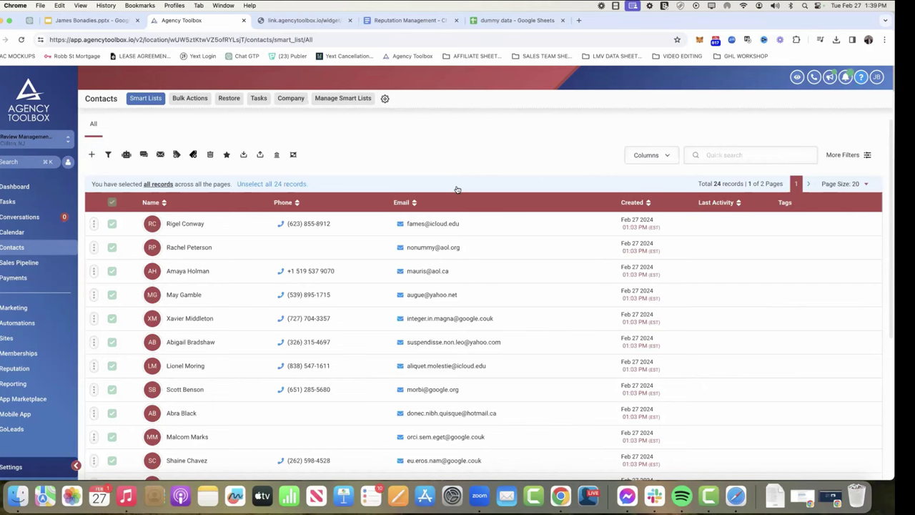
# Check the second page of the contact list, return to the first page and unselect all records
pyautogui.scroll(-5, 433, 250)
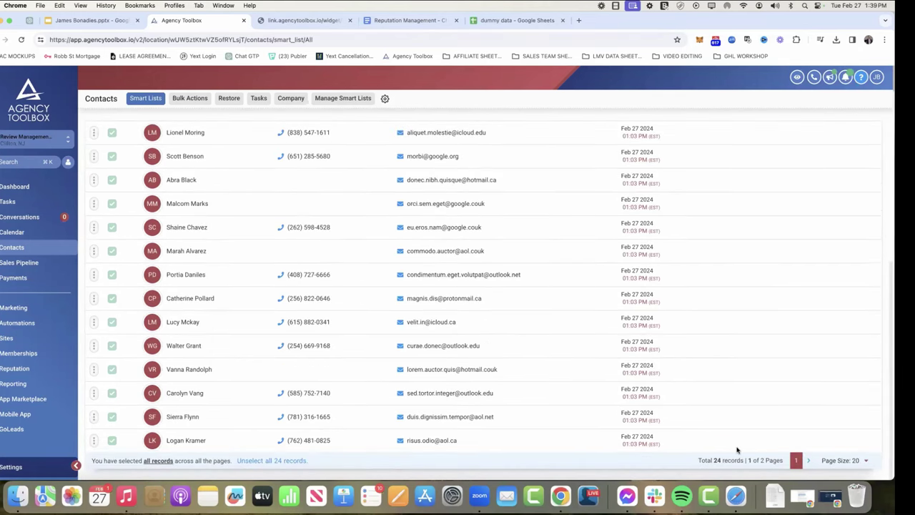
pyautogui.click(809, 460)
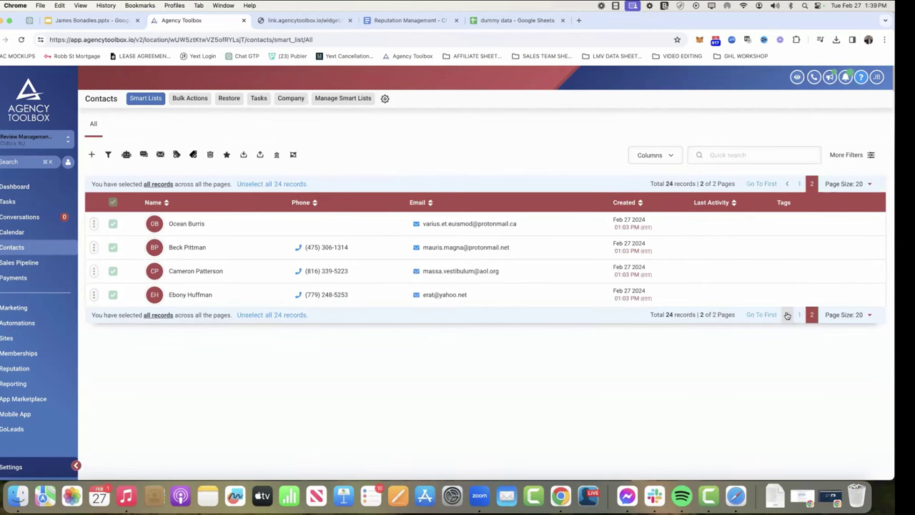
pyautogui.click(787, 315)
pyautogui.click(265, 187)
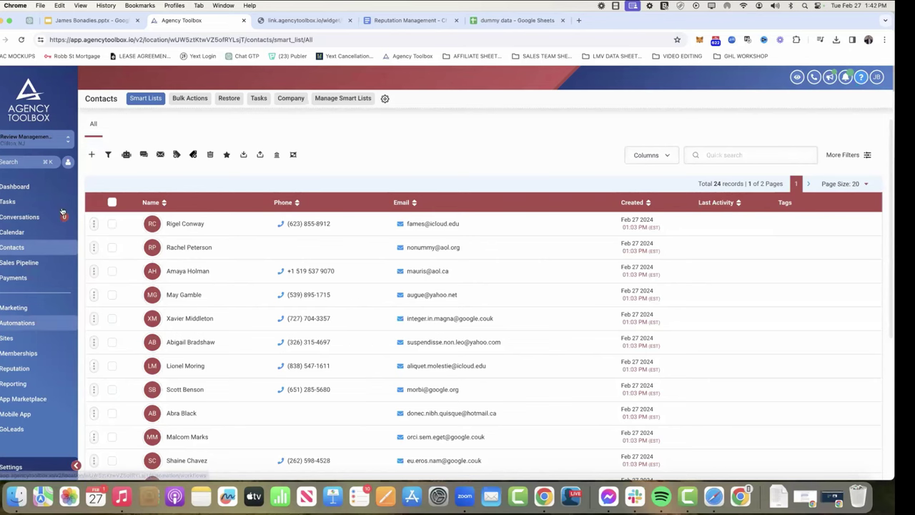
# Review the Reputation Management checklist from the completed setup items to the remaining testing items
pyautogui.click(408, 22)
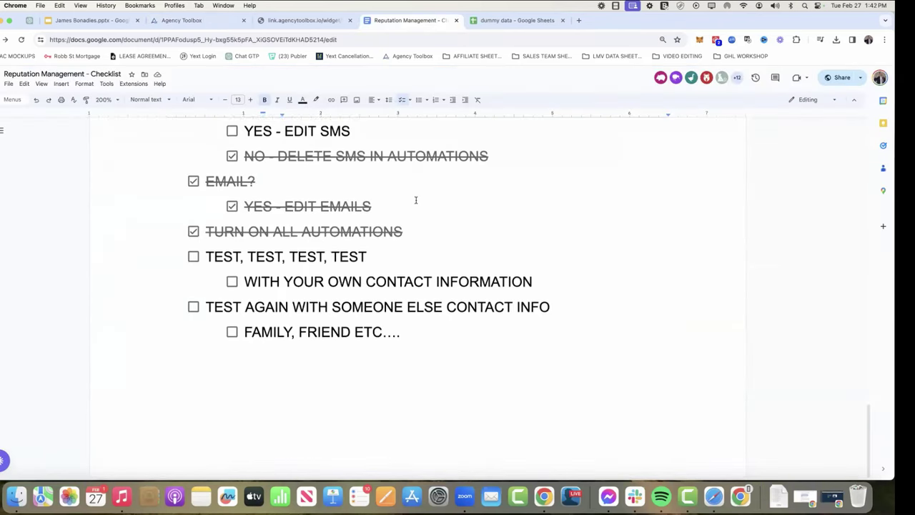
pyautogui.scroll(15, 417, 199)
pyautogui.scroll(-10, 415, 200)
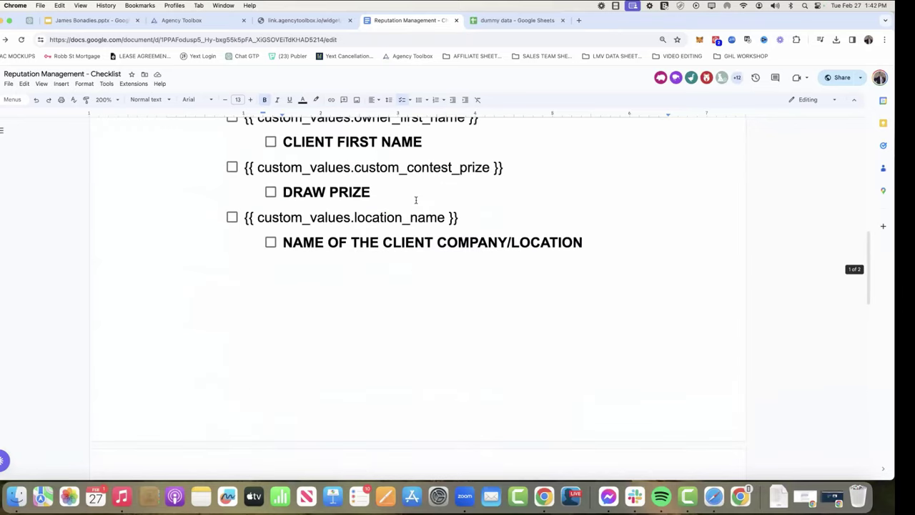
pyautogui.scroll(3, 352, 225)
pyautogui.scroll(5, 369, 328)
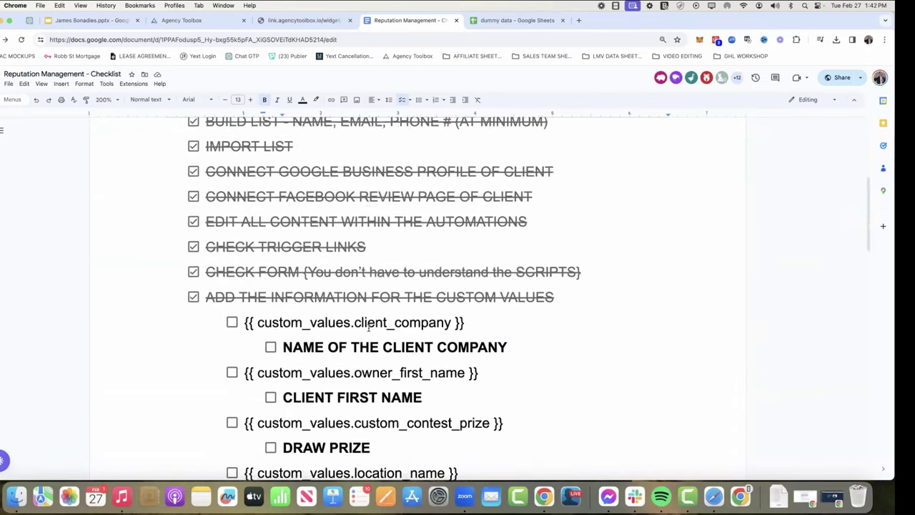
pyautogui.scroll(-20, 369, 327)
pyautogui.scroll(1, 369, 327)
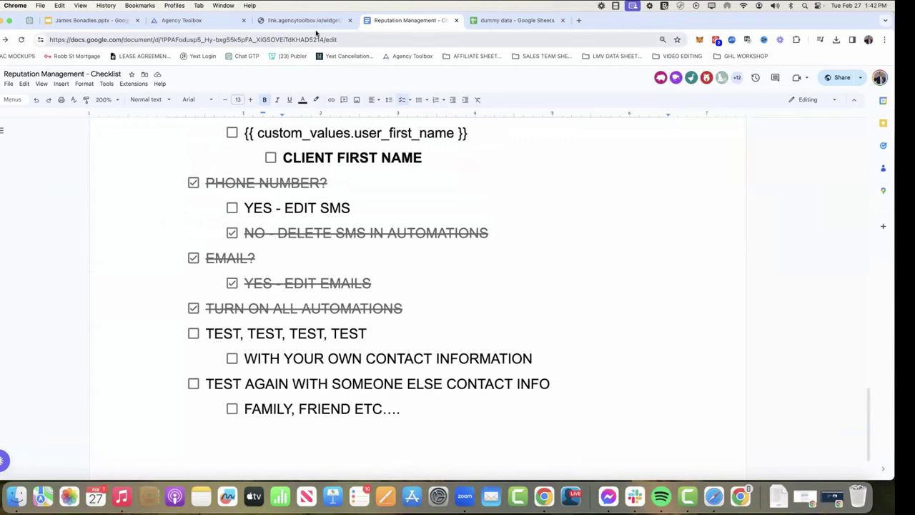
# Return to Agency Toolbox, view the blank form for adding a contact, and close it
pyautogui.click(208, 22)
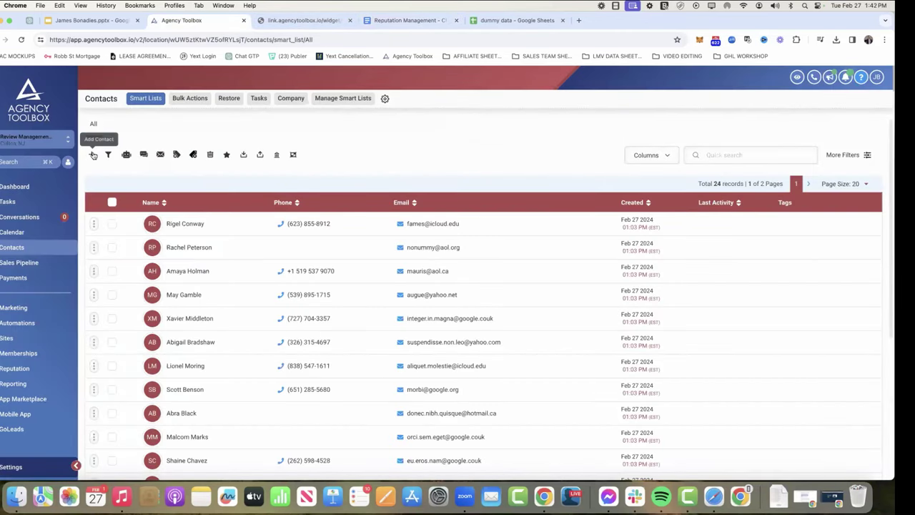
pyautogui.click(93, 155)
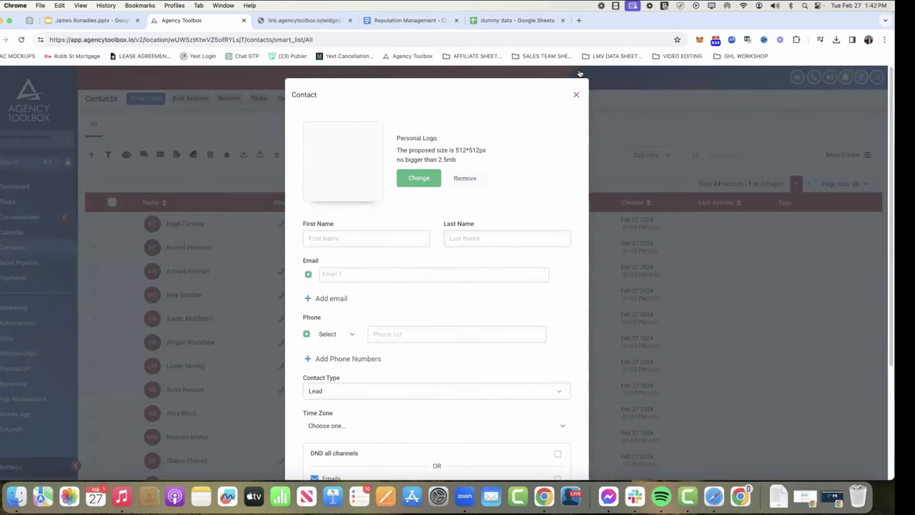
pyautogui.click(578, 95)
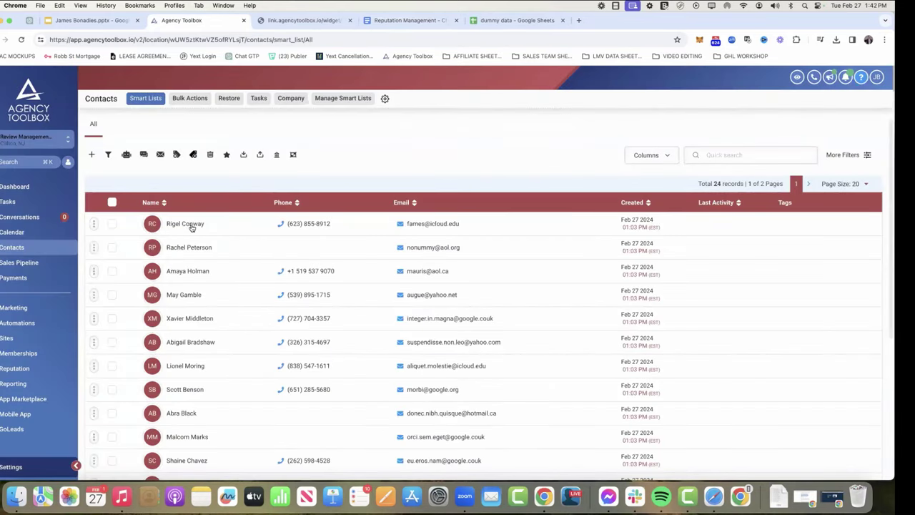
# Add the reactivation review tag to the first contact in the list with the action description "test", and reload the contact list
pyautogui.click(113, 224)
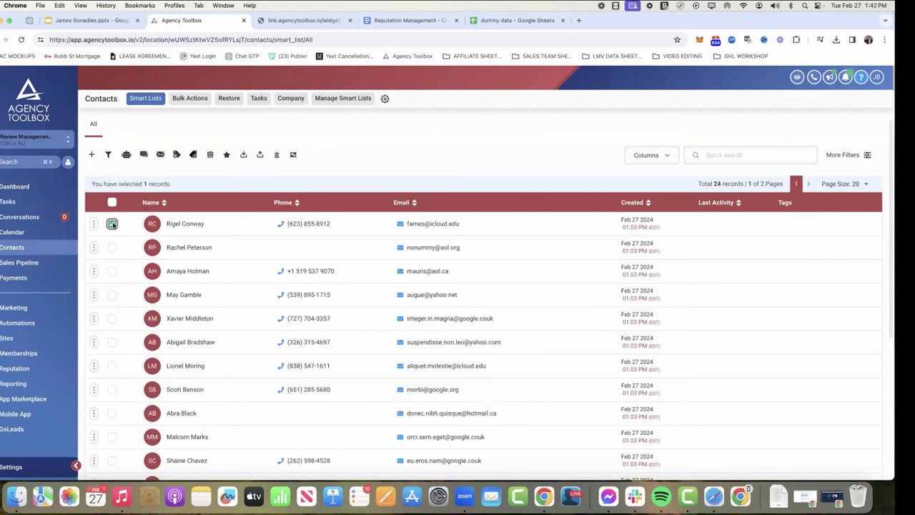
pyautogui.click(176, 154)
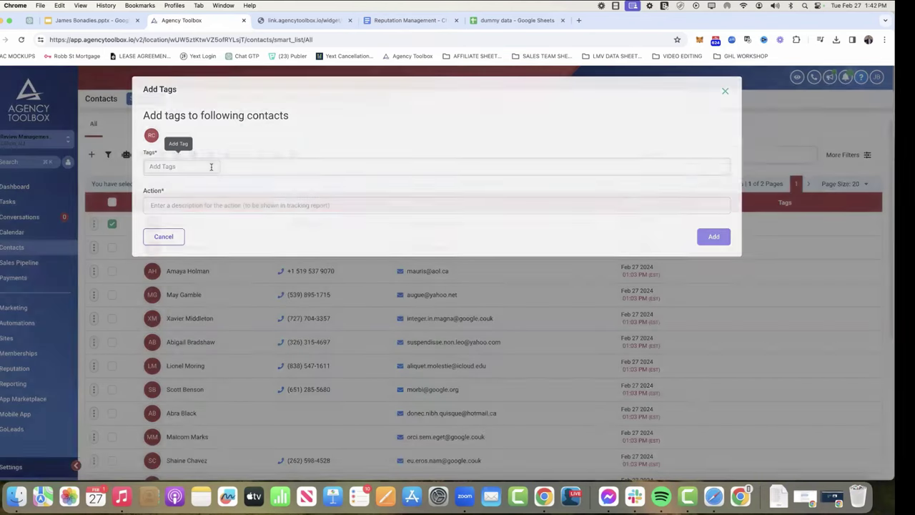
pyautogui.click(210, 167)
pyautogui.write('rea')
pyautogui.click(191, 187)
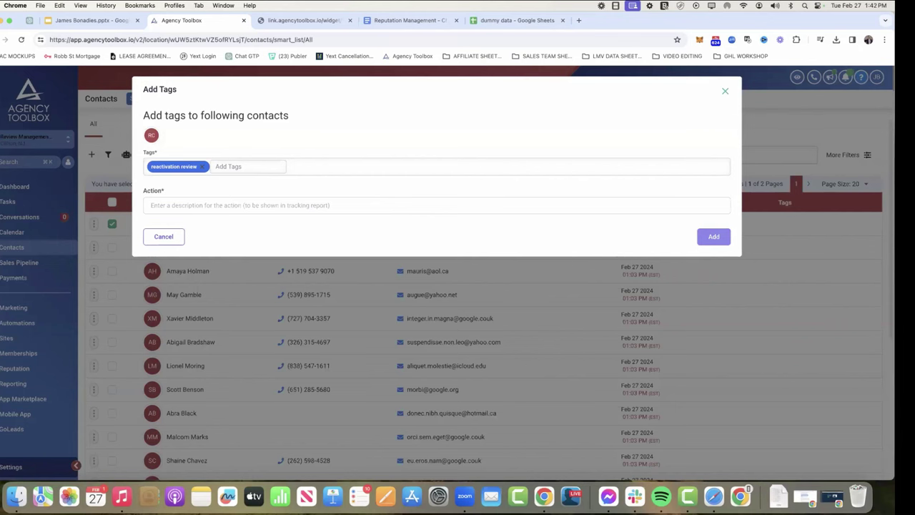
pyautogui.write('test')
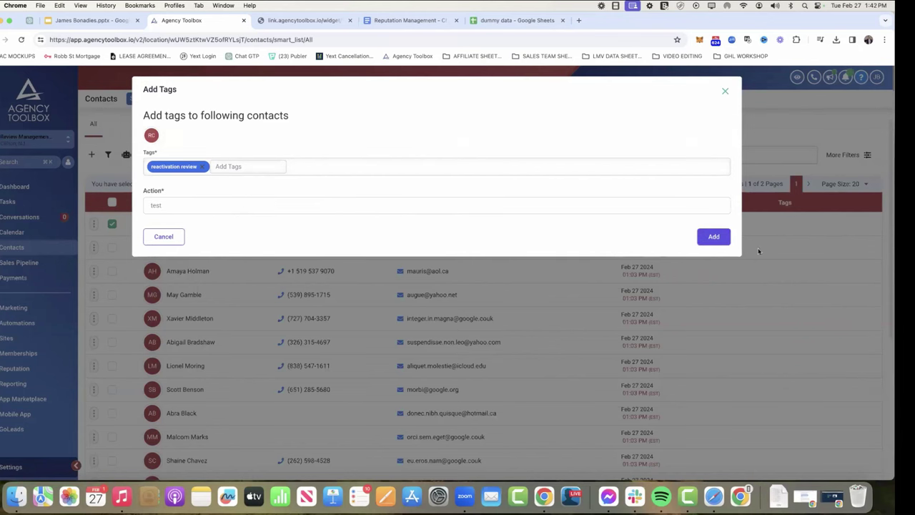
pyautogui.click(712, 240)
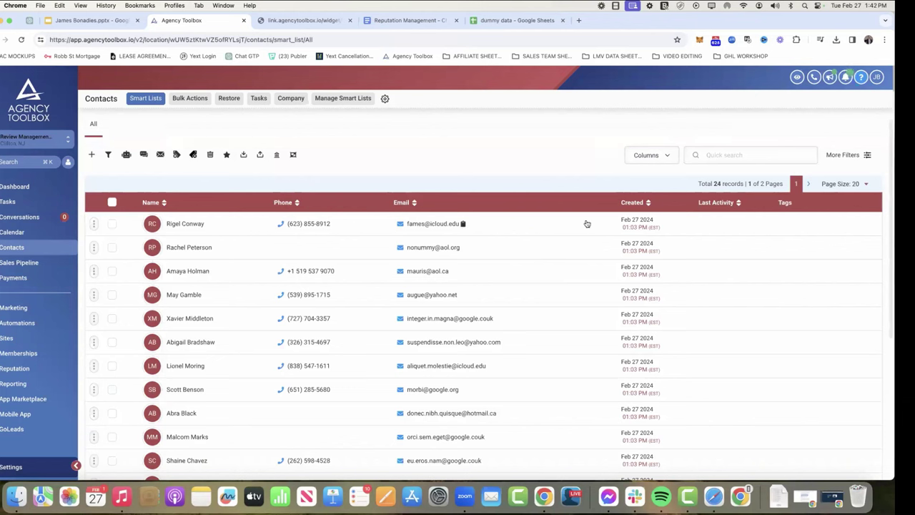
pyautogui.click(234, 41)
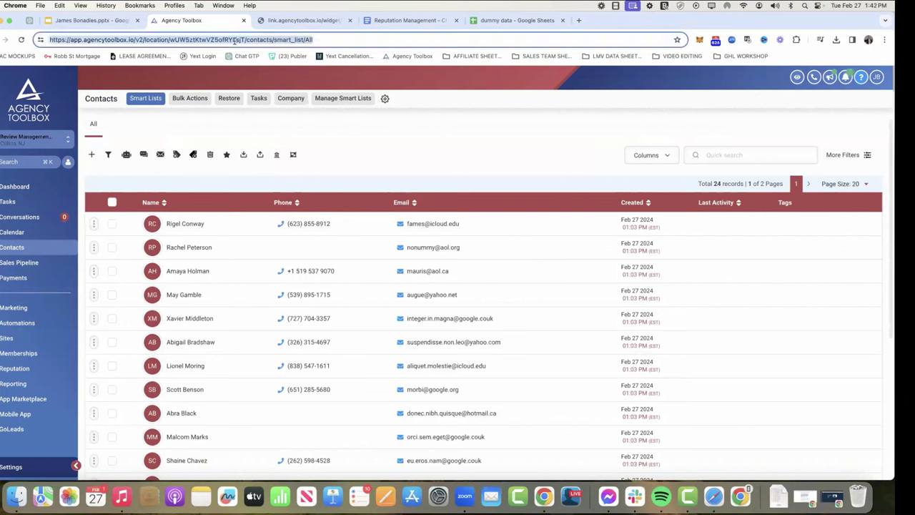
pyautogui.press('Return')
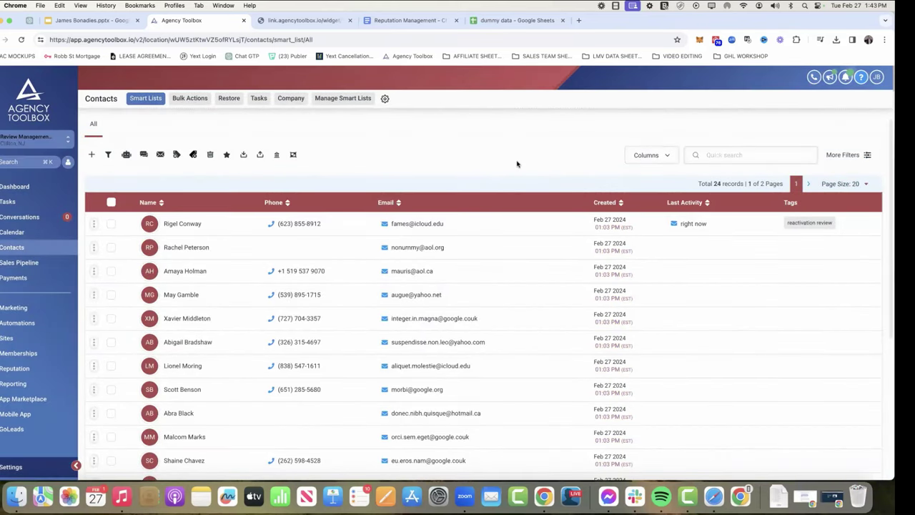
# Check the active enrolment in the 1. REVIEW MANAGEMENT folder and view the enrollment history of the 1 C1 - Customer Draw {Past Customers} workflow
pyautogui.click(16, 325)
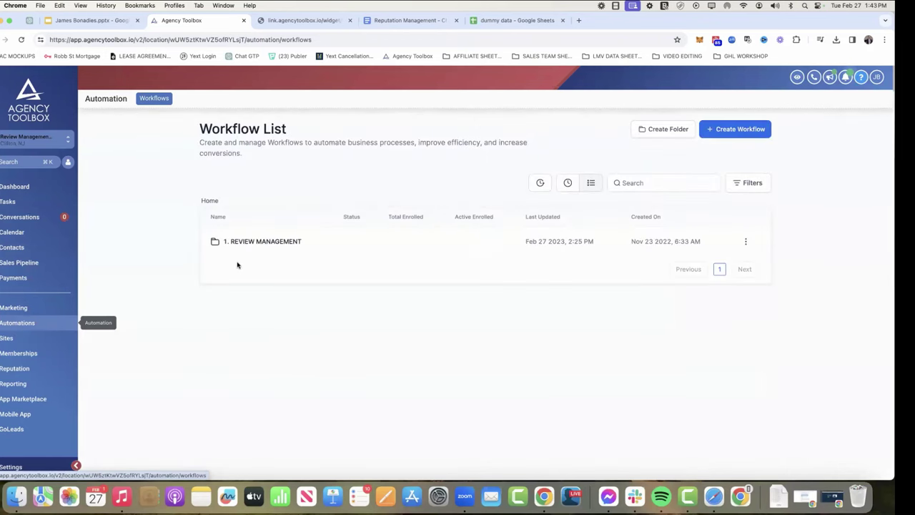
pyautogui.click(247, 241)
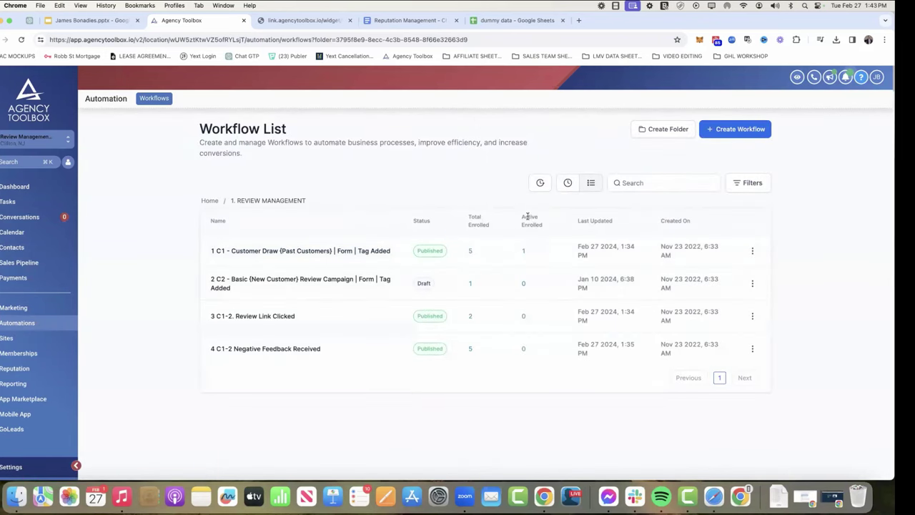
pyautogui.moveTo(541, 224); pyautogui.dragTo(521, 216)
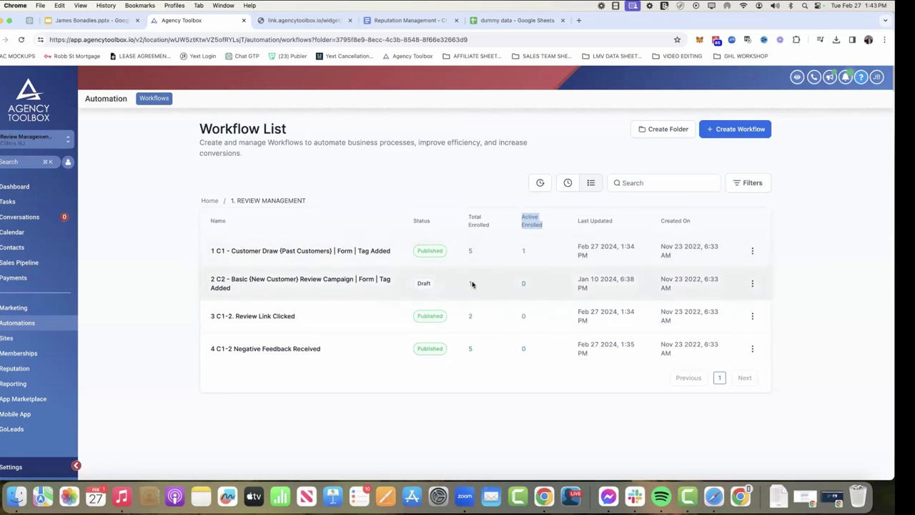
pyautogui.click(542, 222)
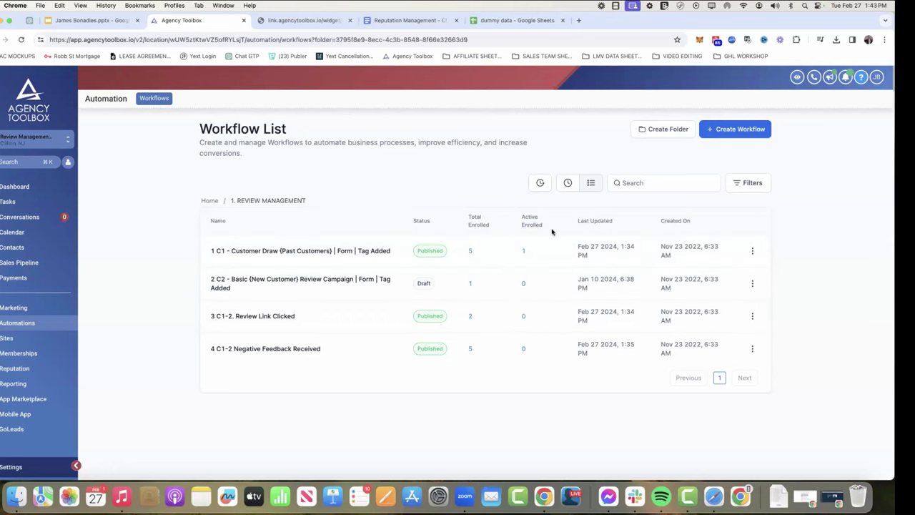
pyautogui.click(341, 250)
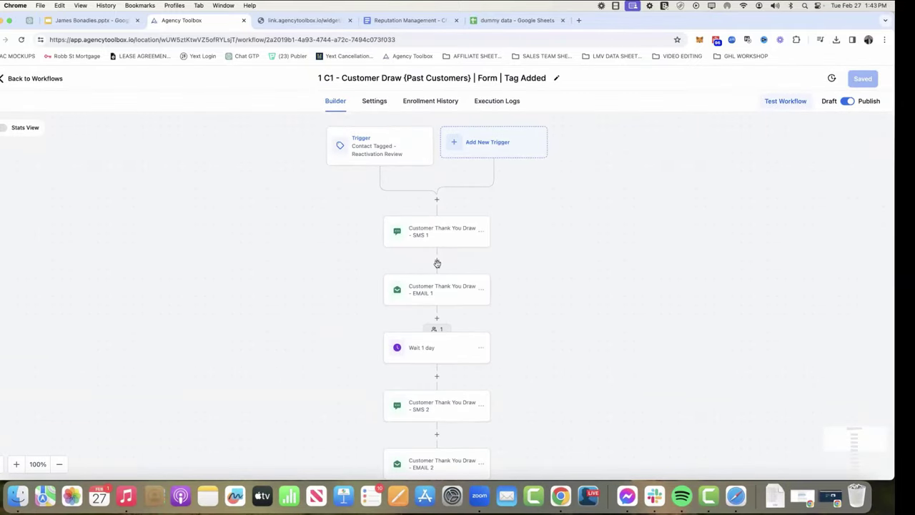
pyautogui.click(430, 101)
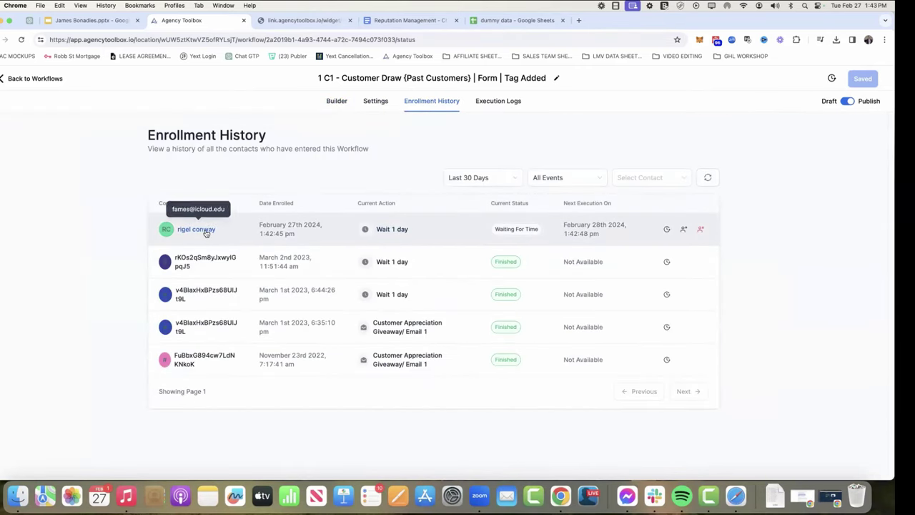
# Force all contacts waiting in the workflow's Wait 1 day step to move to the next step
pyautogui.click(337, 101)
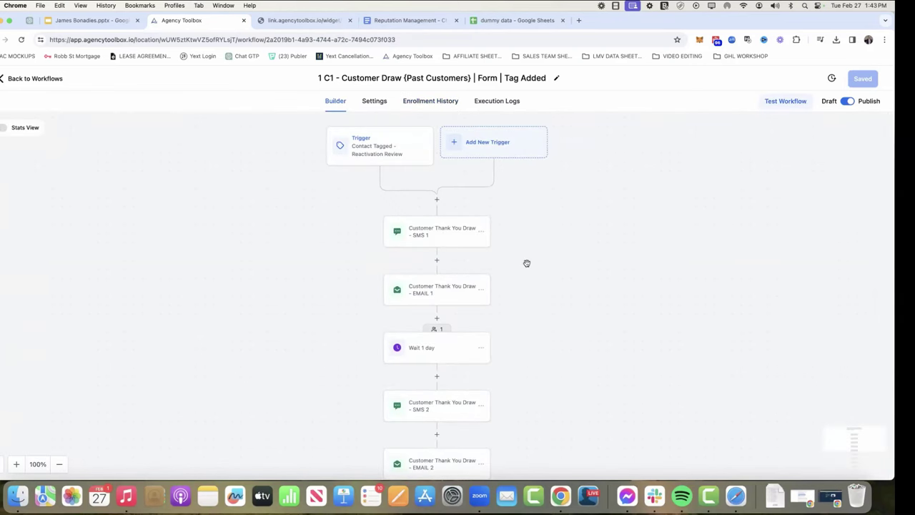
pyautogui.click(436, 328)
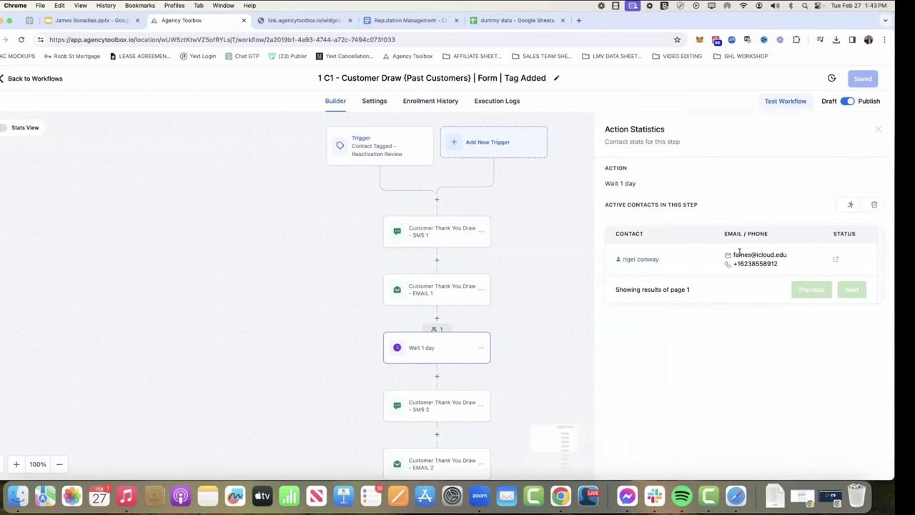
pyautogui.click(850, 205)
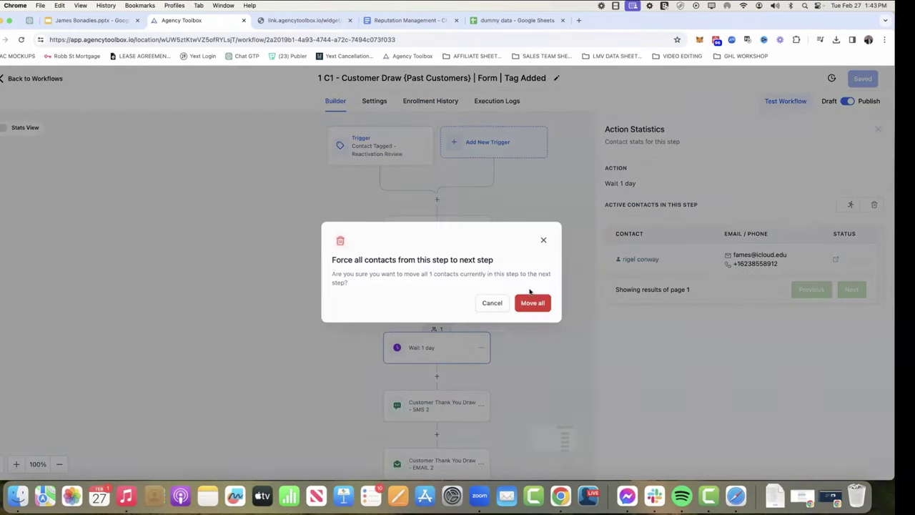
pyautogui.click(536, 305)
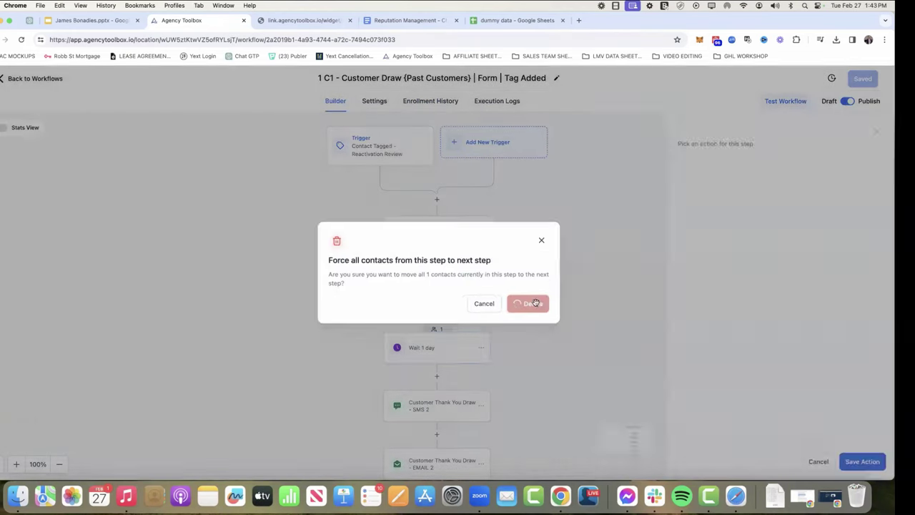
# Look over the workflow steps following Wait 1 day and reload the workflow page
pyautogui.scroll(-2, 551, 368)
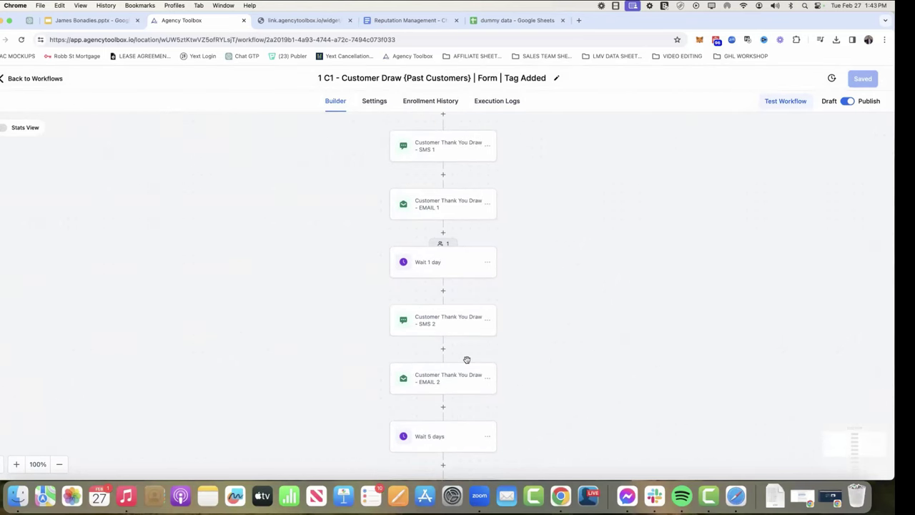
pyautogui.scroll(-3, 564, 367)
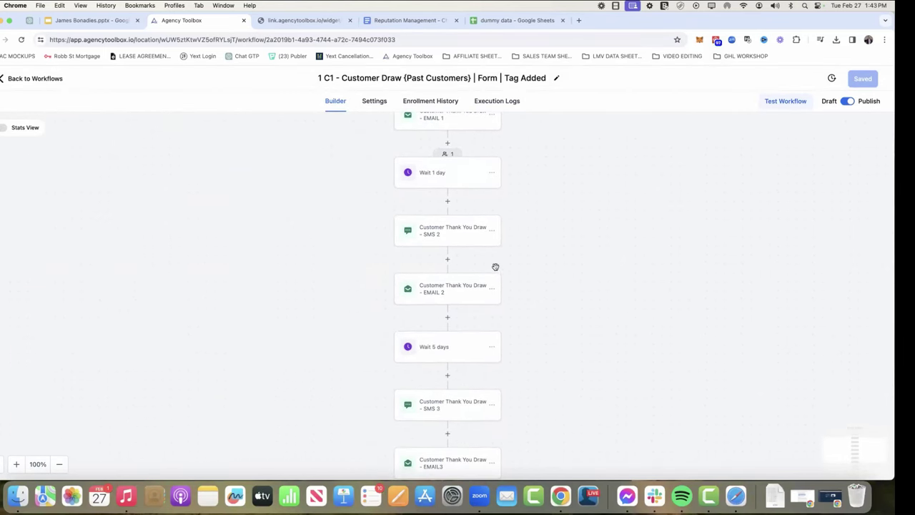
pyautogui.click(602, 39)
pyautogui.press('super+a')
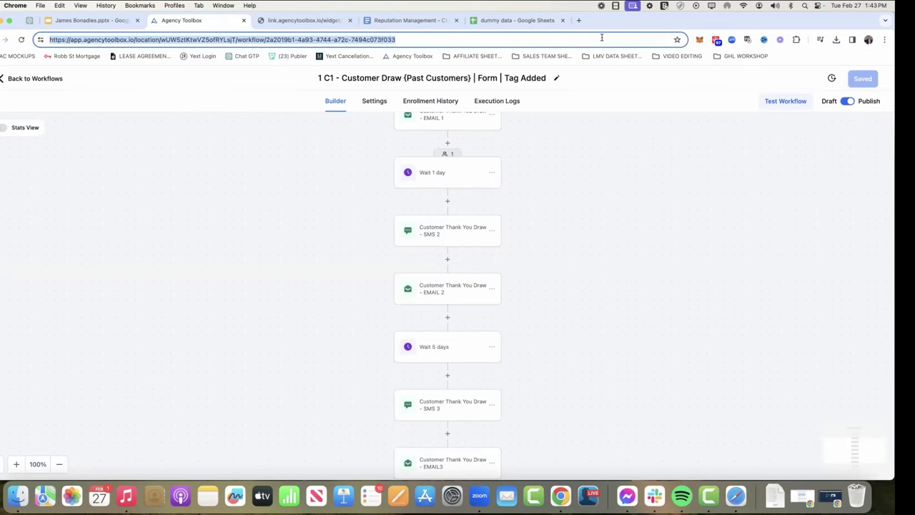
pyautogui.press('Return')
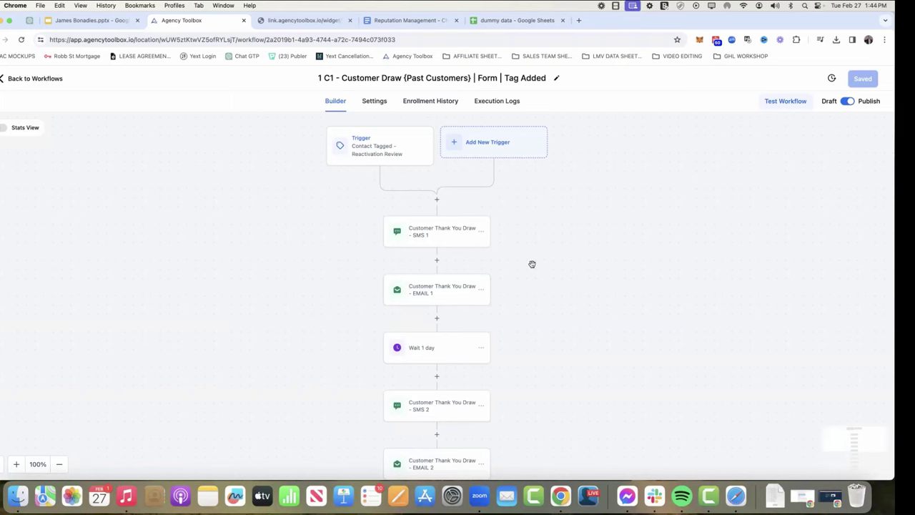
# Leave the workflow, list all conversations, and view the test contact's message thread from the first SMS
pyautogui.click(16, 81)
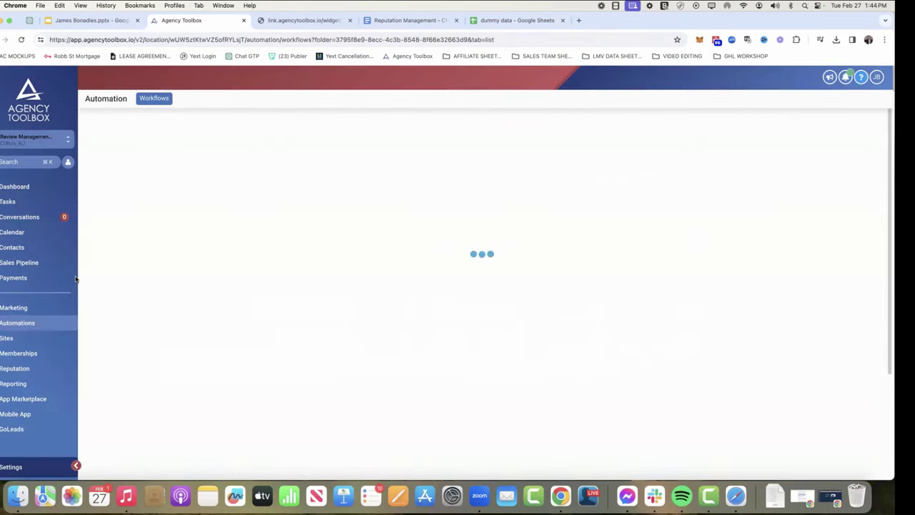
pyautogui.click(26, 218)
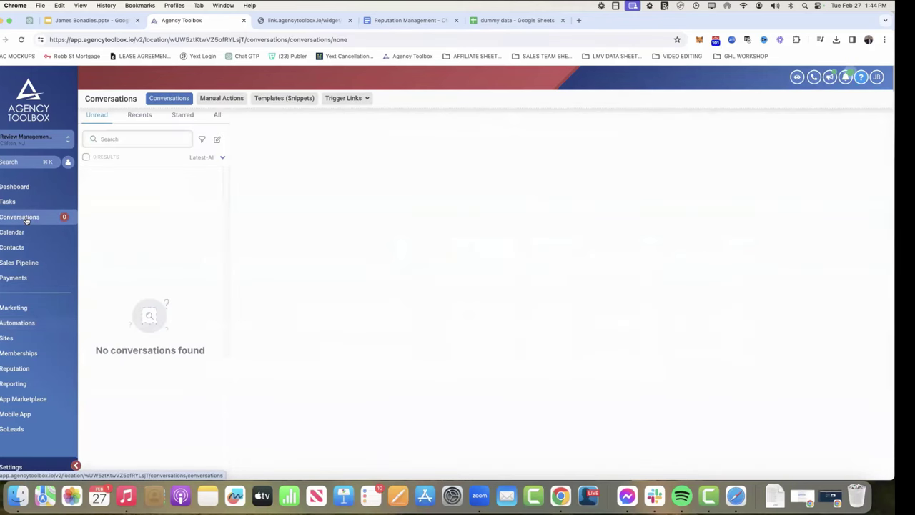
pyautogui.click(218, 115)
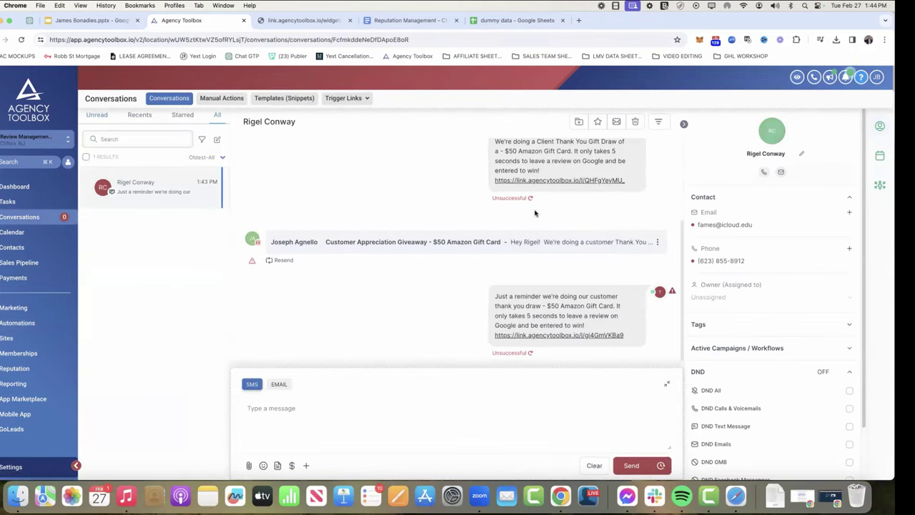
pyautogui.scroll(3, 656, 234)
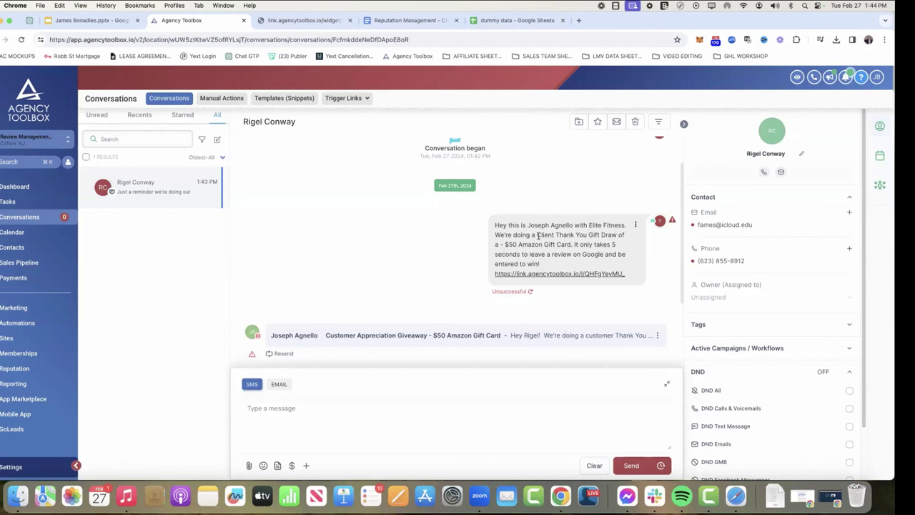
# Follow the review link in the first SMS, choose a star rating, and continue to the Google review form
pyautogui.click(552, 275)
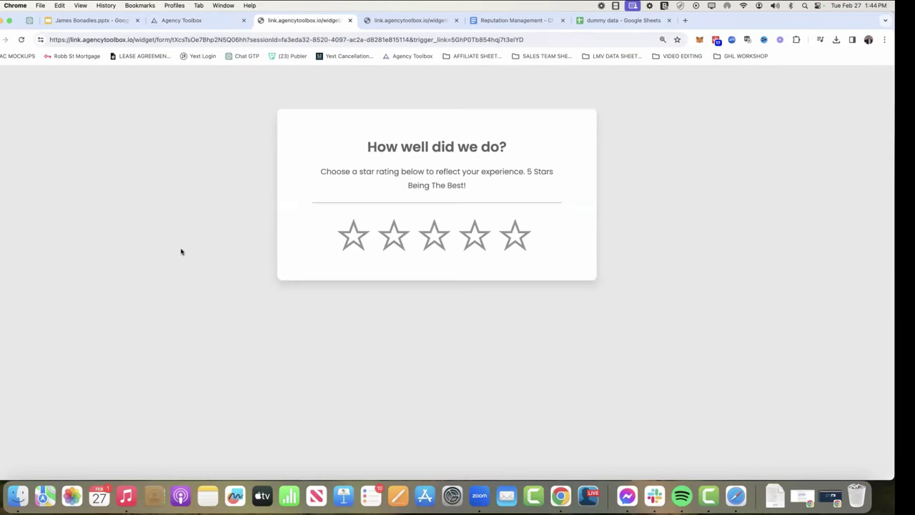
pyautogui.click(463, 241)
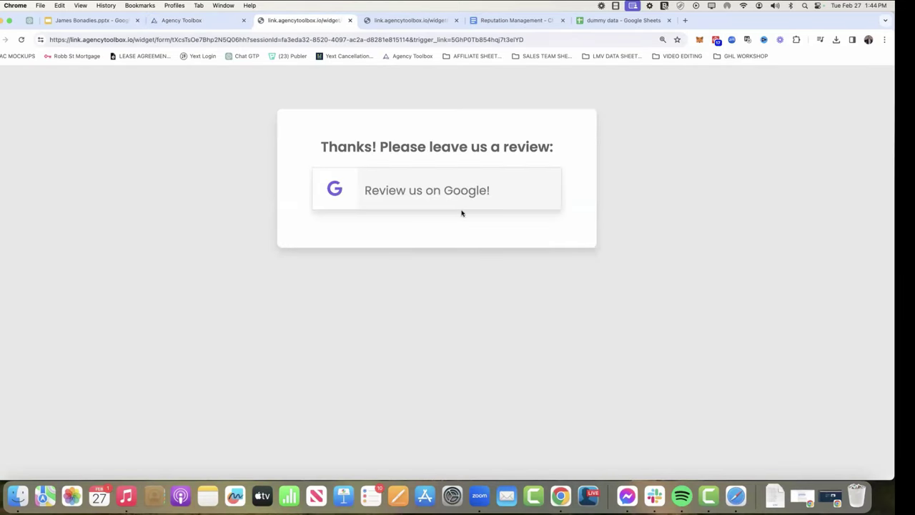
pyautogui.click(460, 201)
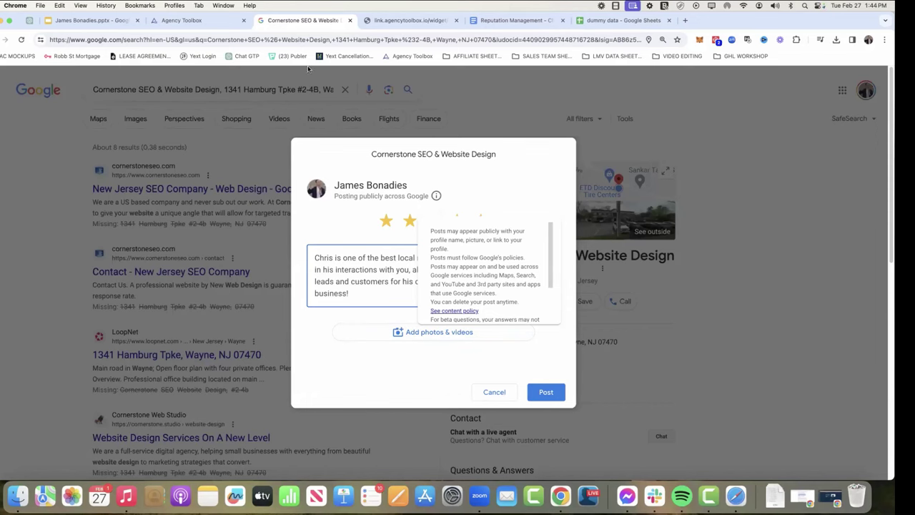
# Return to Agency Toolbox and check the workflow enrolments in the 1. REVIEW MANAGEMENT folder
pyautogui.click(184, 20)
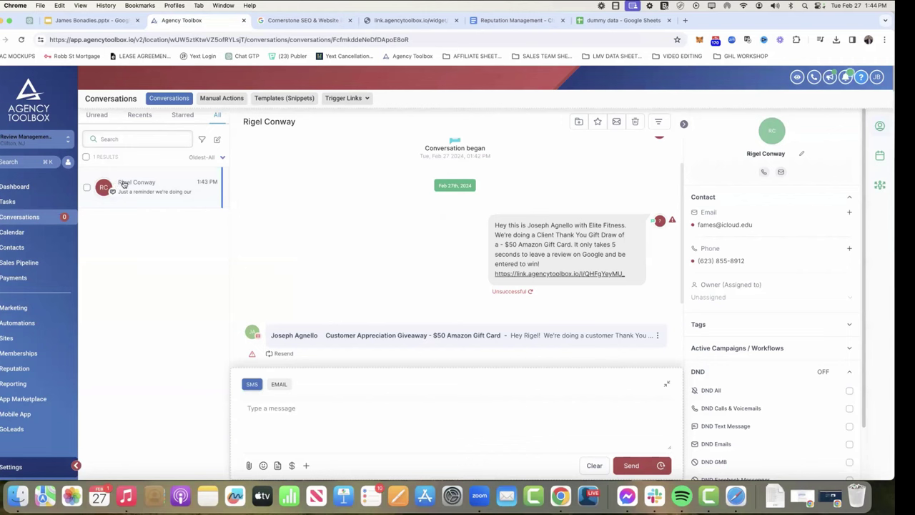
pyautogui.click(17, 322)
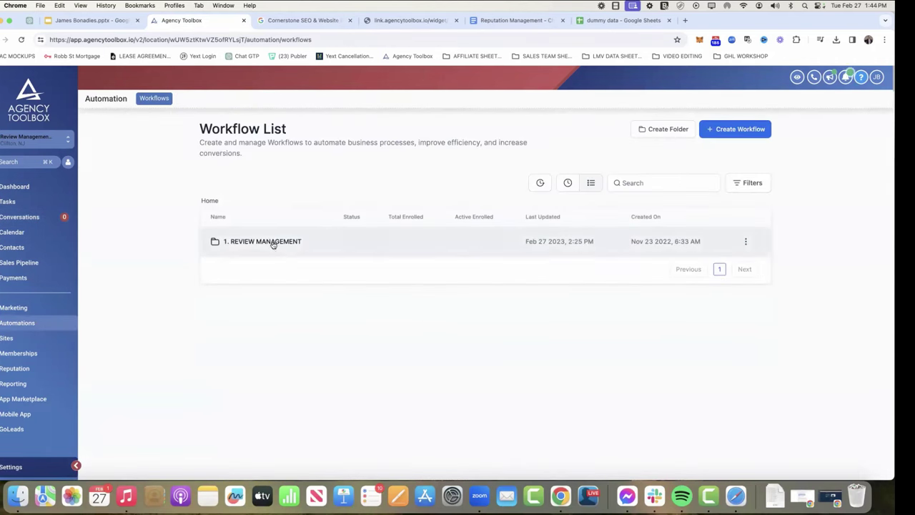
pyautogui.click(272, 242)
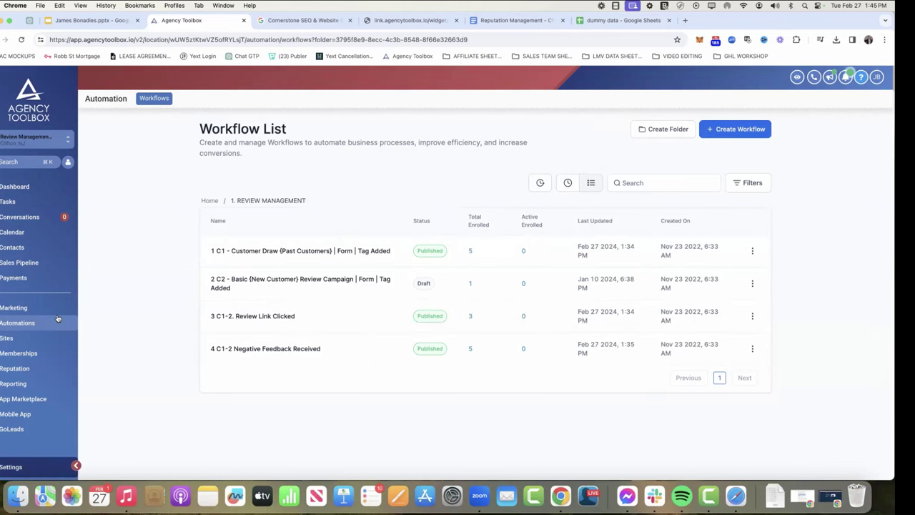
# Turn on Stats View in the 1 C1 - Customer Draw {Past Customers} workflow and examine the delivery statistics of its SMS and email steps
pyautogui.click(350, 250)
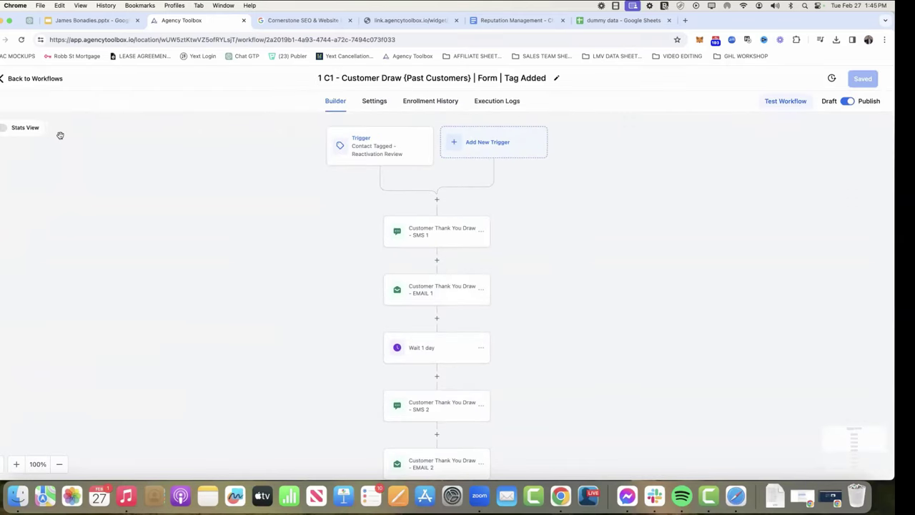
pyautogui.click(24, 130)
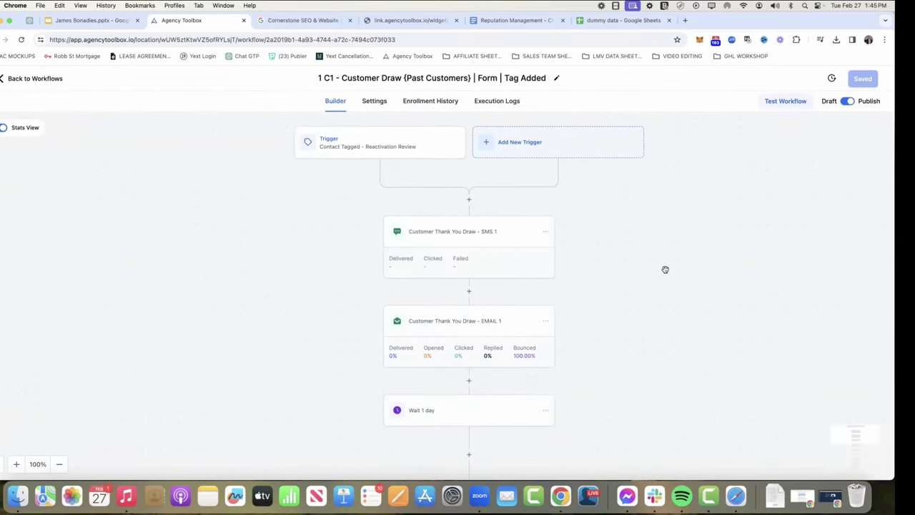
pyautogui.scroll(-2, 665, 270)
pyautogui.scroll(-5, 665, 270)
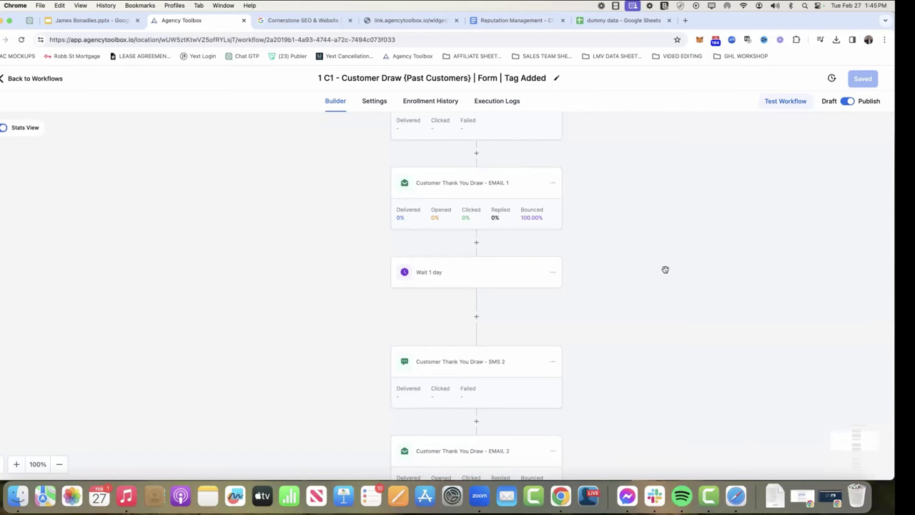
pyautogui.scroll(5, 522, 261)
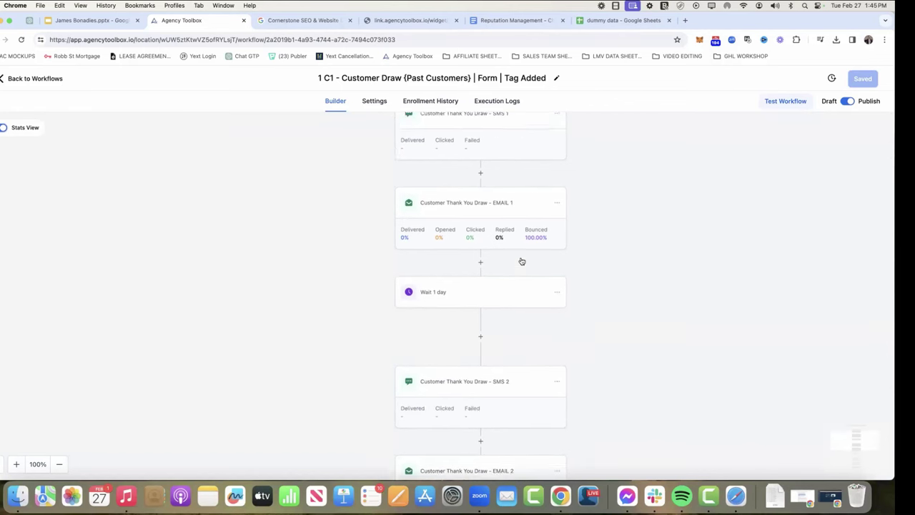
pyautogui.scroll(2, 522, 261)
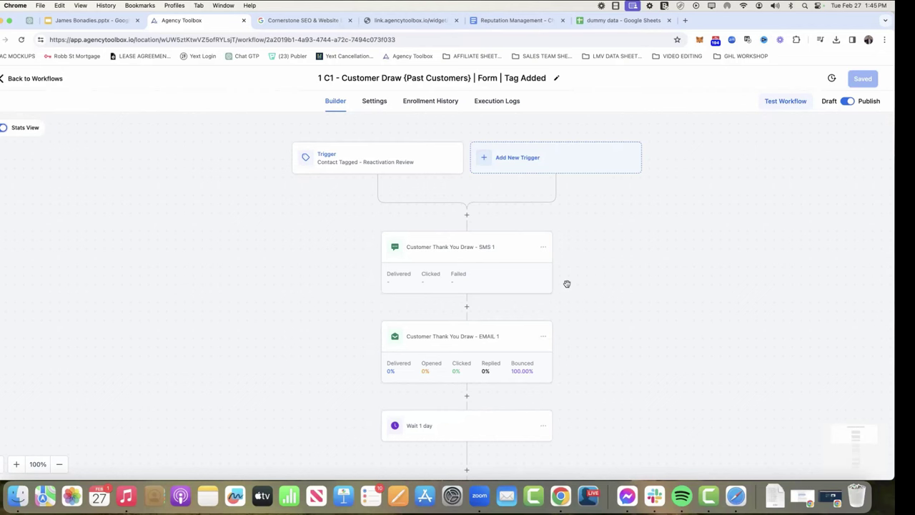
pyautogui.scroll(-2, 538, 322)
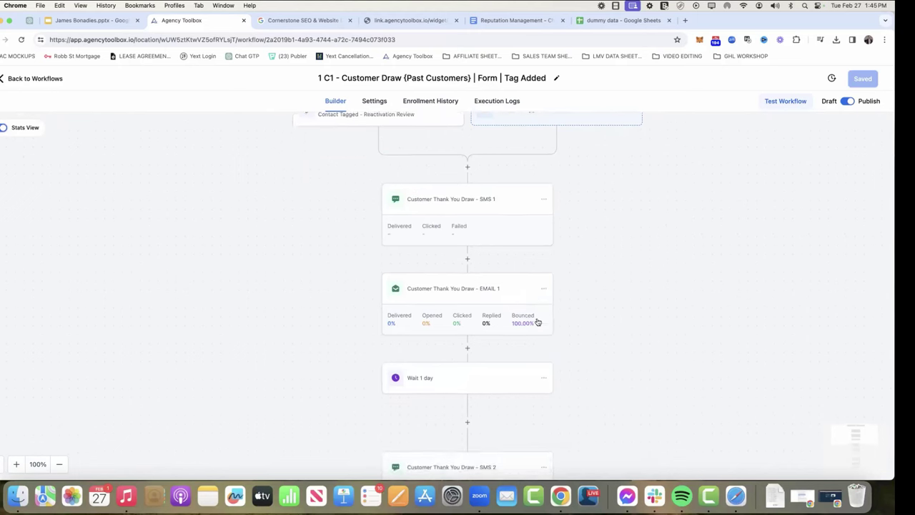
pyautogui.scroll(-1, 537, 322)
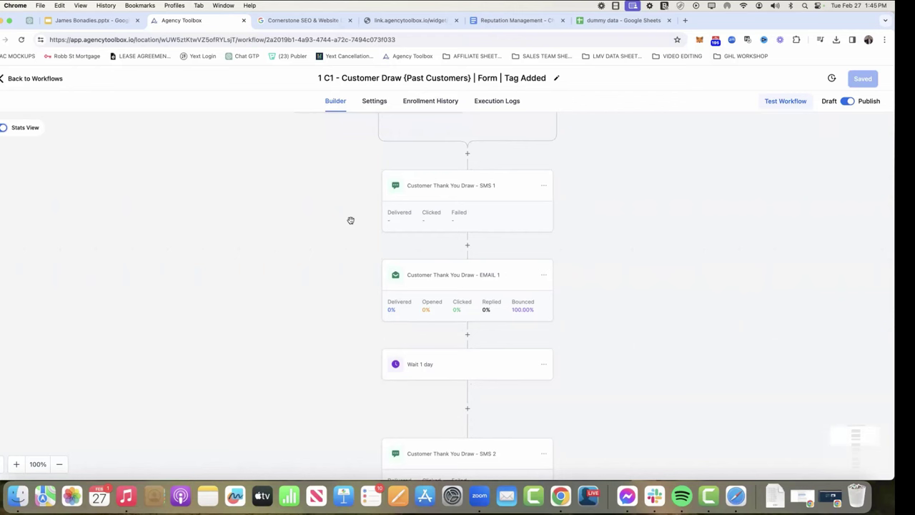
pyautogui.scroll(2, 621, 212)
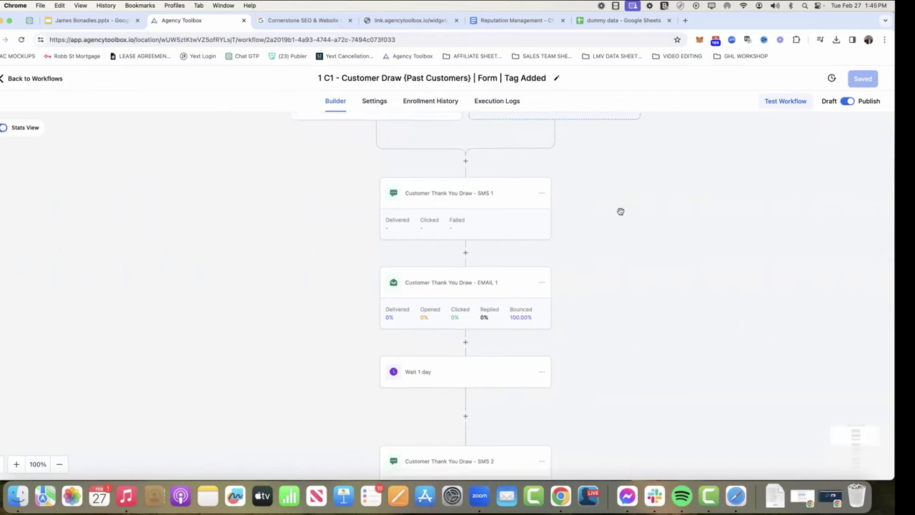
pyautogui.scroll(-1, 621, 212)
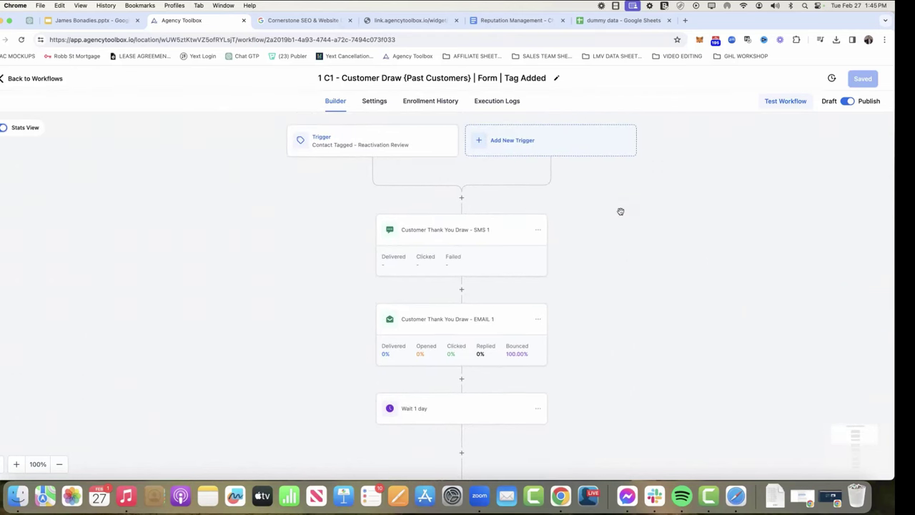
pyautogui.hscroll(1, 620, 212)
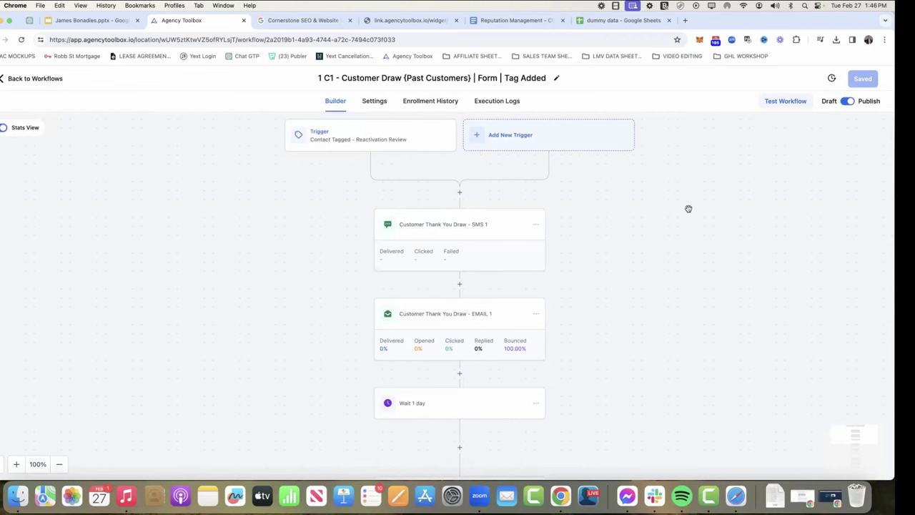
pyautogui.scroll(-5, 689, 208)
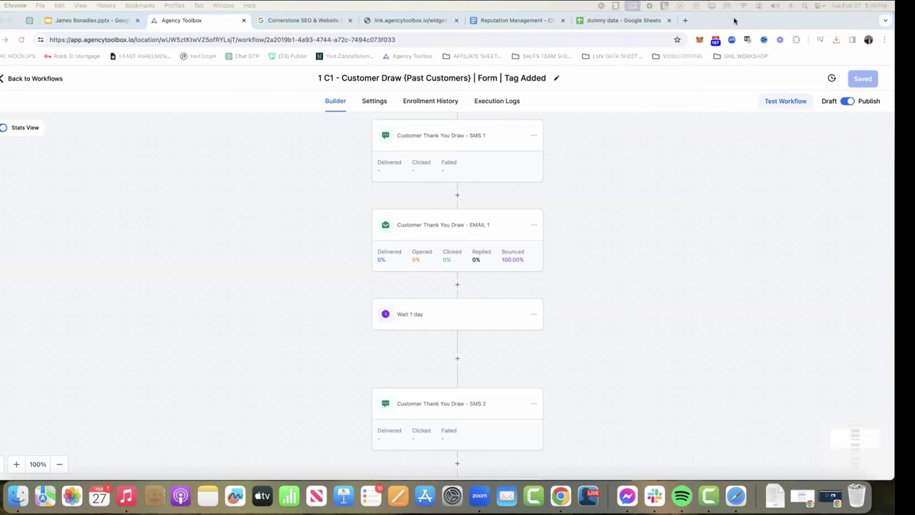
# Switch to the HighLevel account in Safari and open the 1c. Review Link Clicked workflow from its 1. Review Management folder
pyautogui.hotkey('ctrl', 'Up')
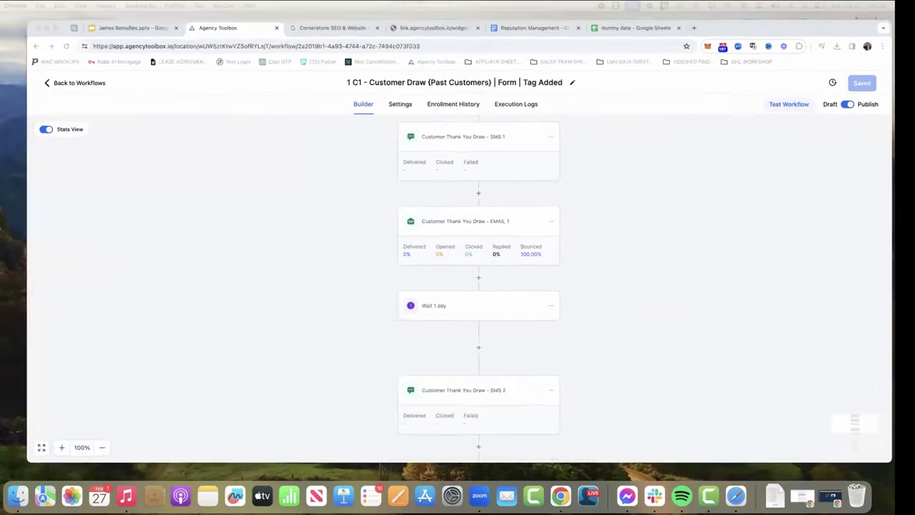
pyautogui.hotkey('ctrl', 'Up')
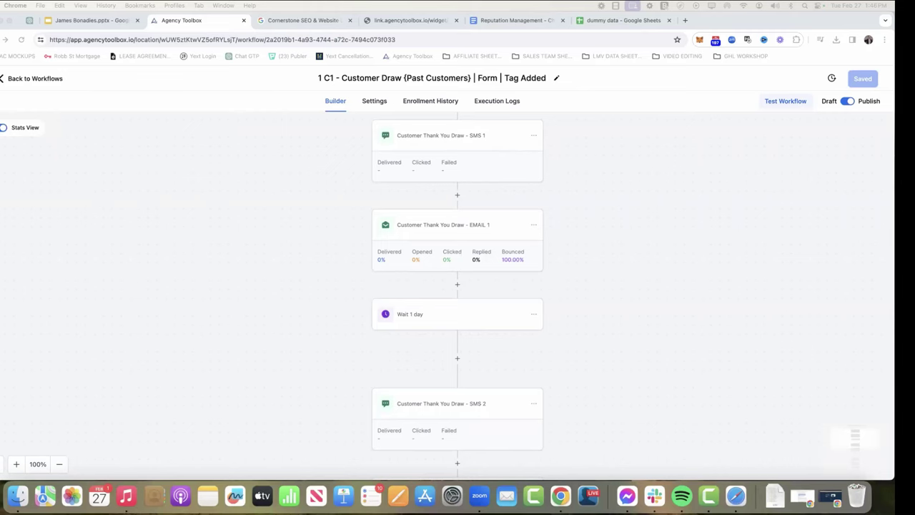
pyautogui.hotkey('ctrl', 'Right')
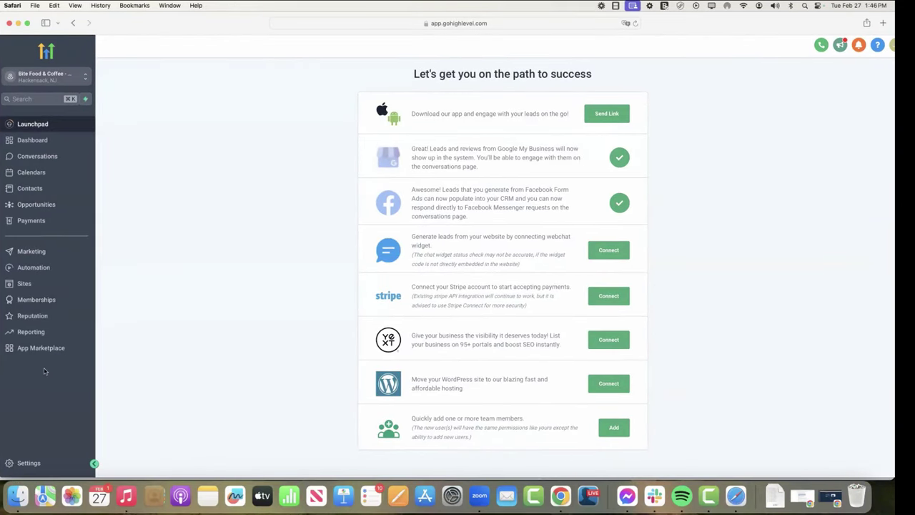
pyautogui.click(42, 268)
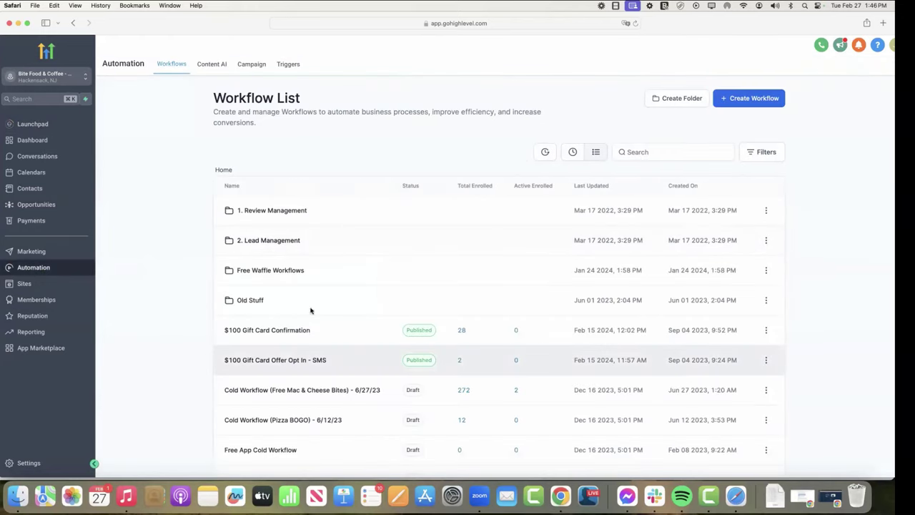
pyautogui.click(292, 211)
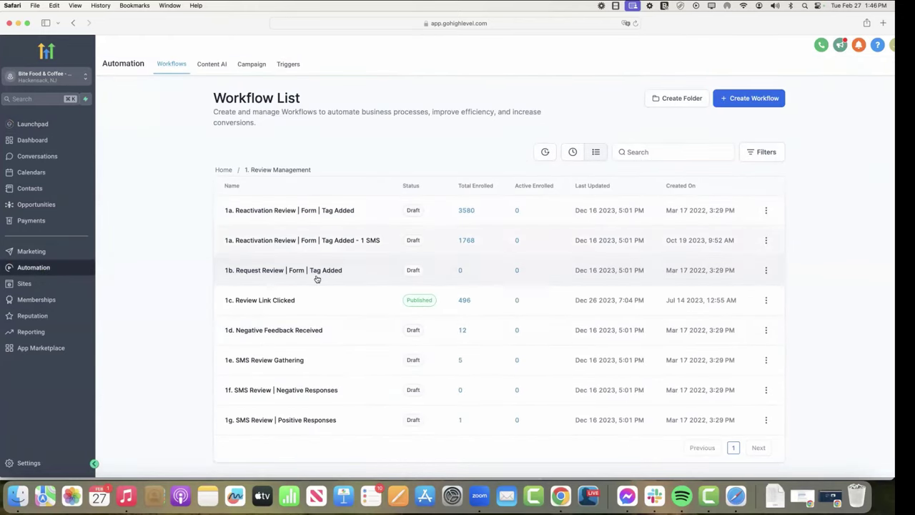
pyautogui.click(283, 301)
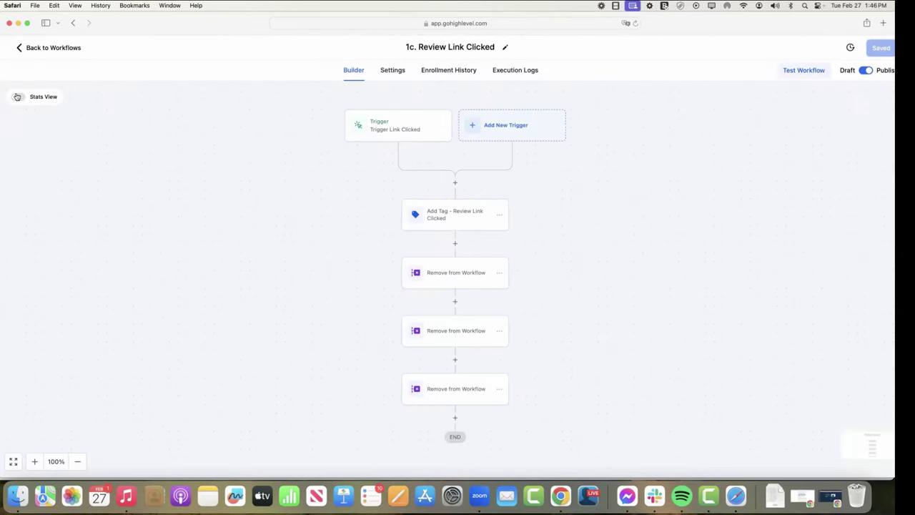
# Turn on Stats View in the 1c. Review Link Clicked workflow, look over its steps, and return to the workflow list
pyautogui.click(17, 96)
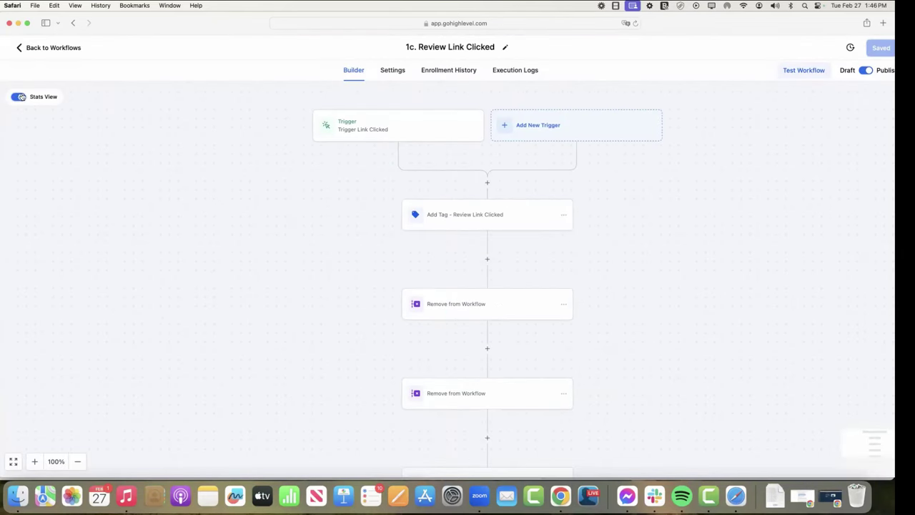
pyautogui.scroll(-3, 189, 250)
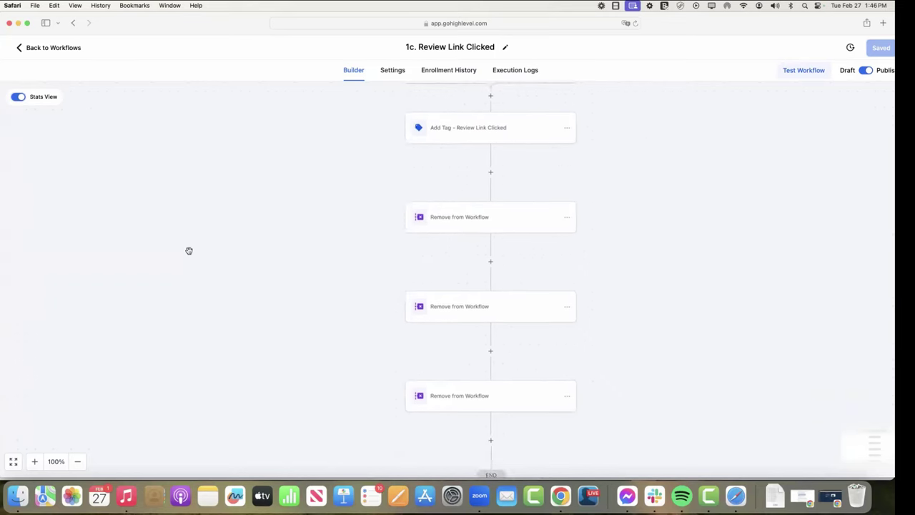
pyautogui.scroll(3, 151, 138)
pyautogui.click(67, 48)
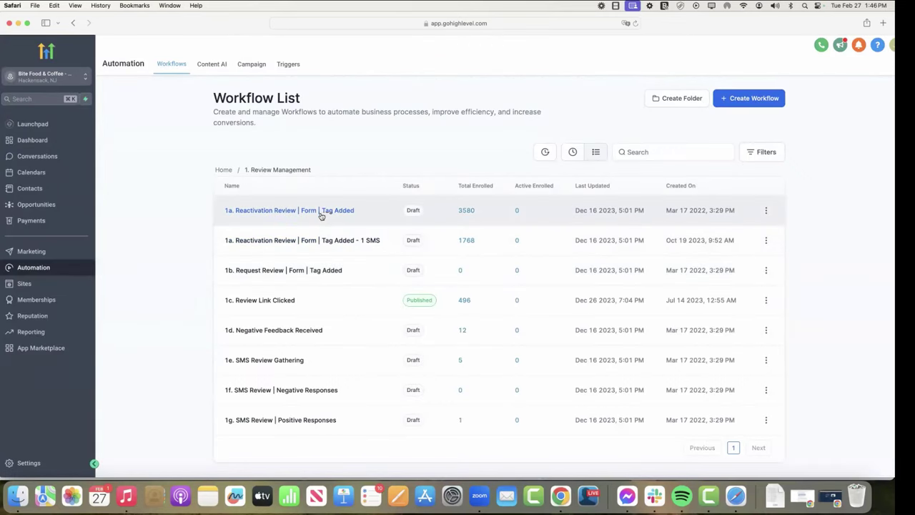
# Open the 1a. Reactivation Review | Form | Tag Added workflow, examine its steps with Stats View on, and return to the workflow list
pyautogui.click(312, 212)
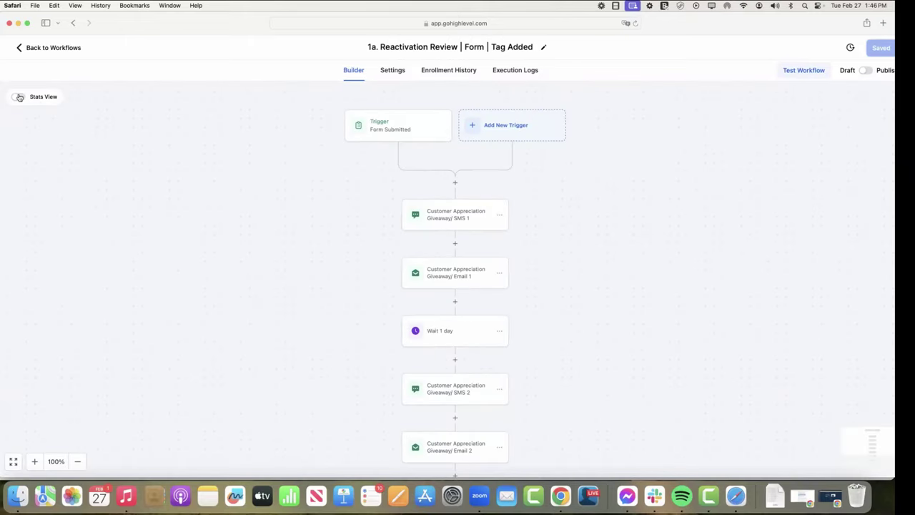
pyautogui.click(20, 97)
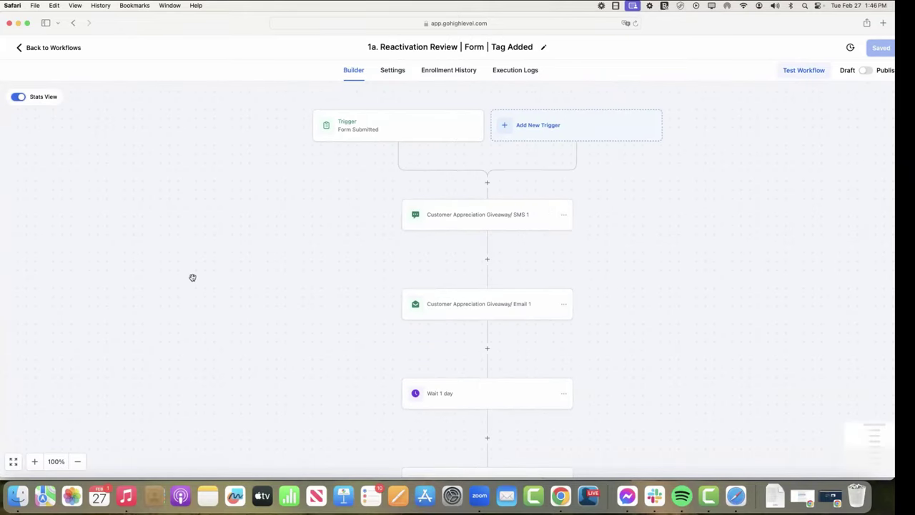
pyautogui.scroll(-10, 192, 278)
pyautogui.scroll(5, 192, 278)
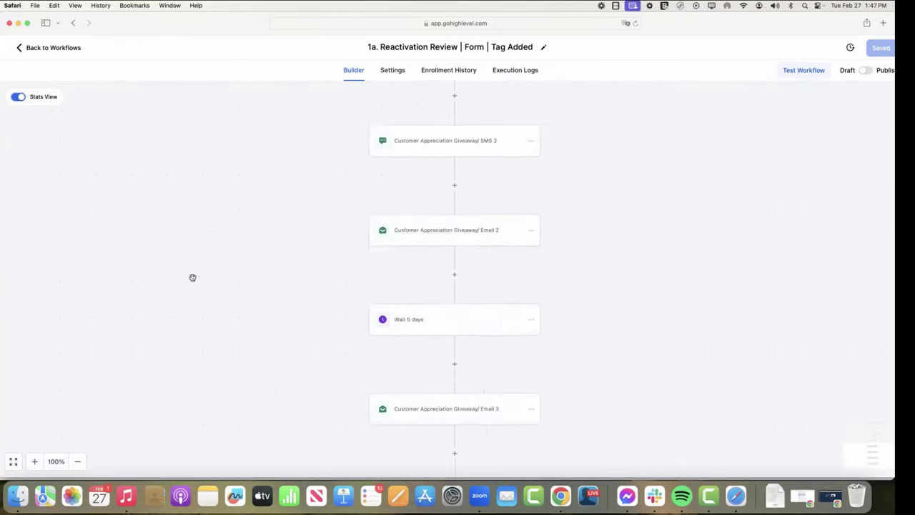
pyautogui.click(58, 48)
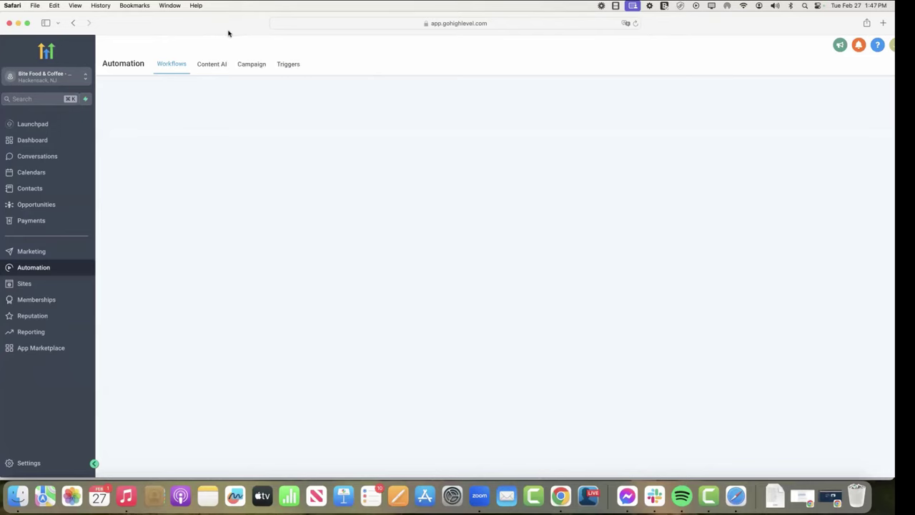
# Switch back to Agency Toolbox in Chrome and review the sequence of the 1 C1 - Customer Draw {Past Customers} workflow from trigger to follow-ups
pyautogui.hotkey('ctrl', 'Right')
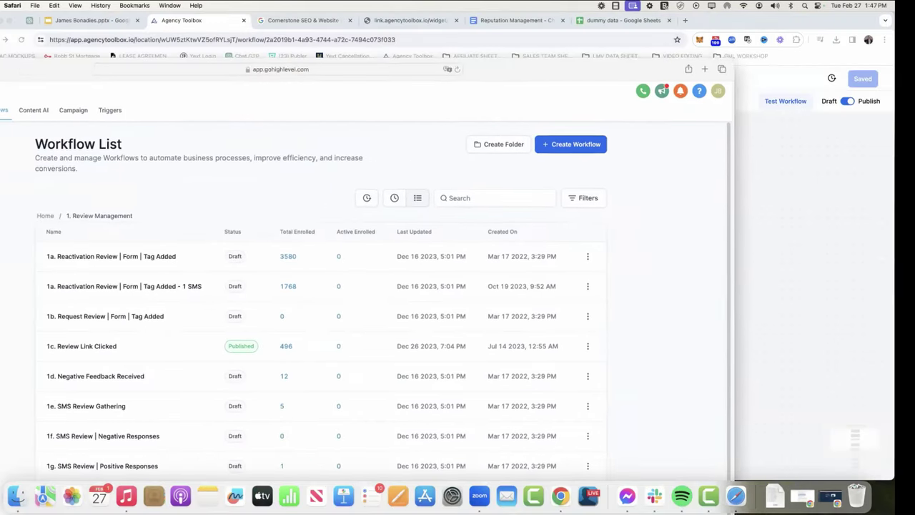
pyautogui.hotkey('ctrl', 'Right')
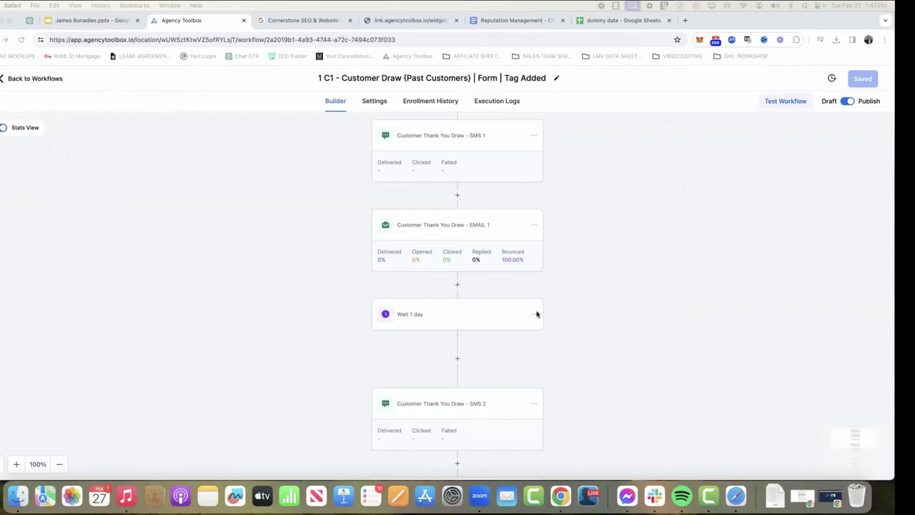
pyautogui.scroll(2, 584, 317)
pyautogui.scroll(1, 585, 317)
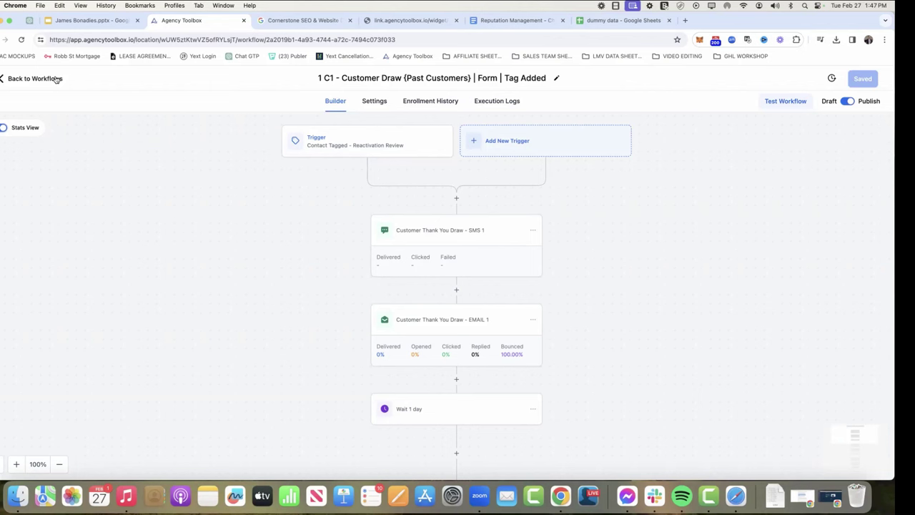
pyautogui.scroll(-5, 602, 304)
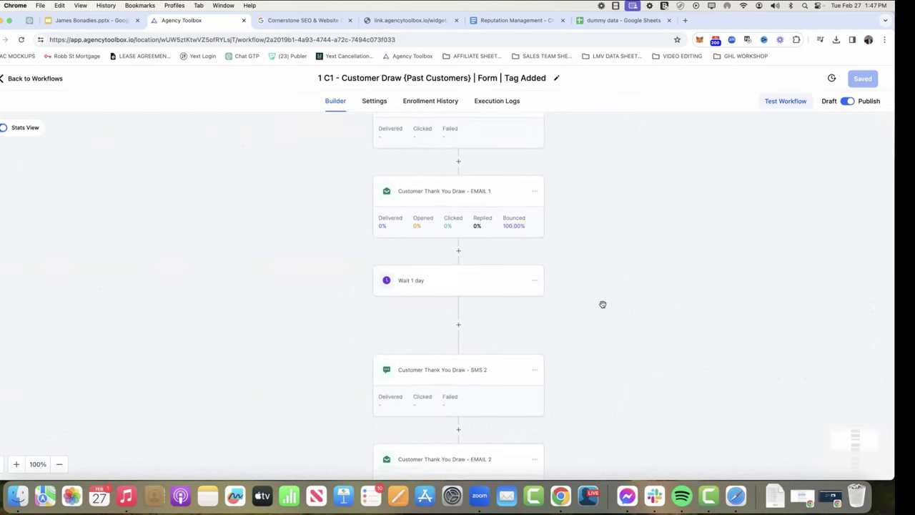
pyautogui.scroll(3, 603, 305)
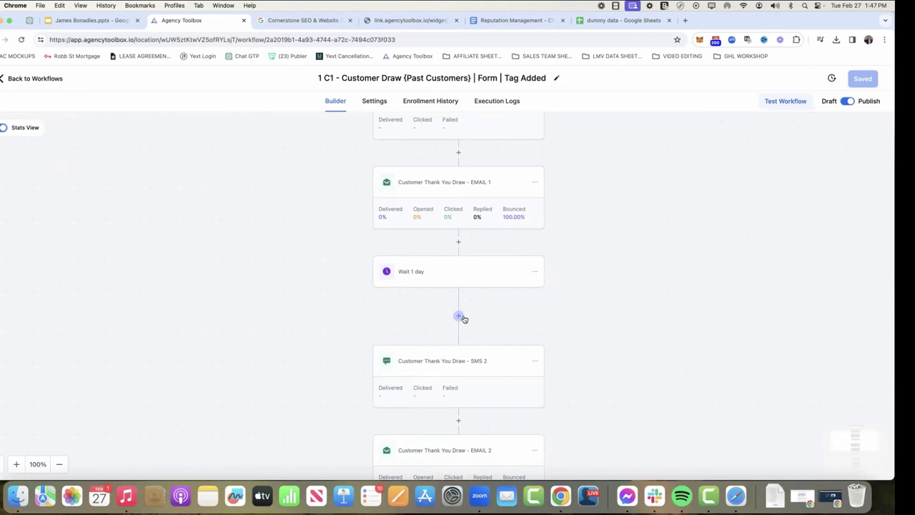
pyautogui.scroll(2, 578, 314)
pyautogui.scroll(3, 578, 314)
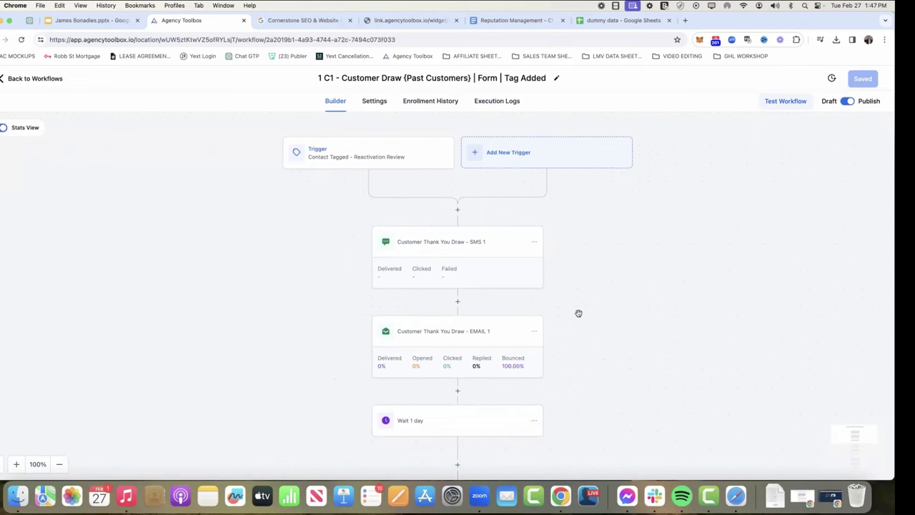
# Review the message text of the Customer Thank You Draw SMS 1 action, and the message and template choices of EMAIL 1
pyautogui.click(456, 243)
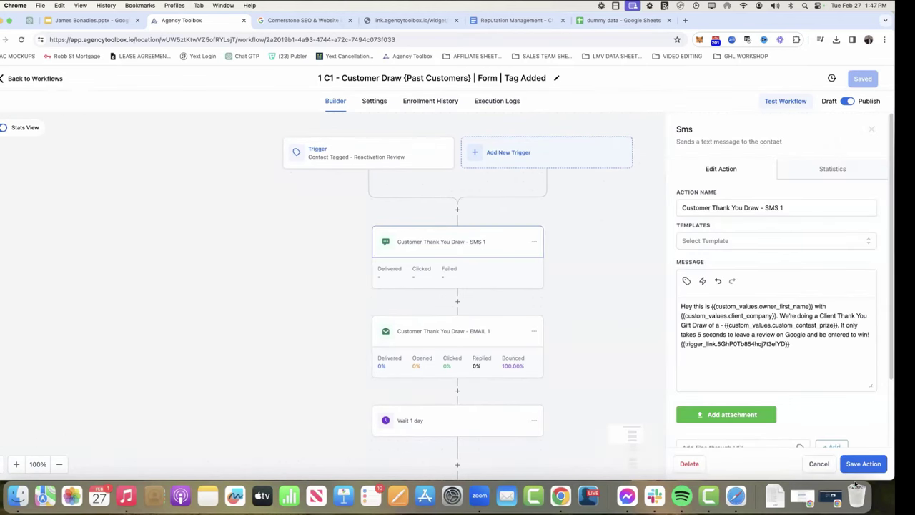
pyautogui.click(815, 463)
pyautogui.click(472, 331)
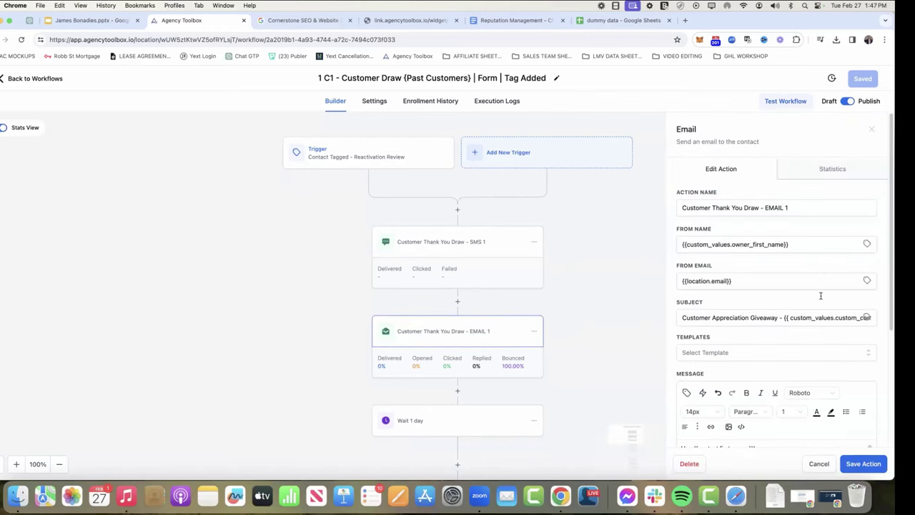
pyautogui.scroll(-4, 820, 300)
pyautogui.scroll(-2, 820, 295)
pyautogui.scroll(2, 820, 308)
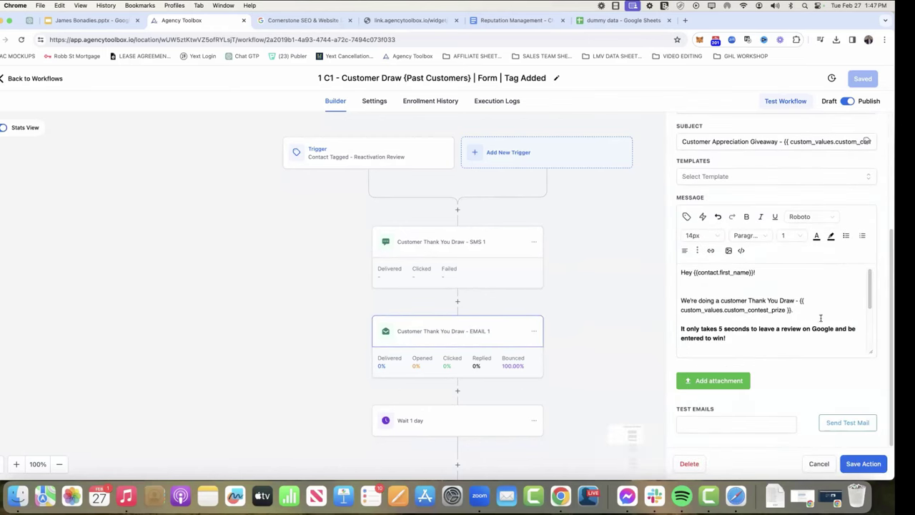
pyautogui.scroll(-4, 820, 318)
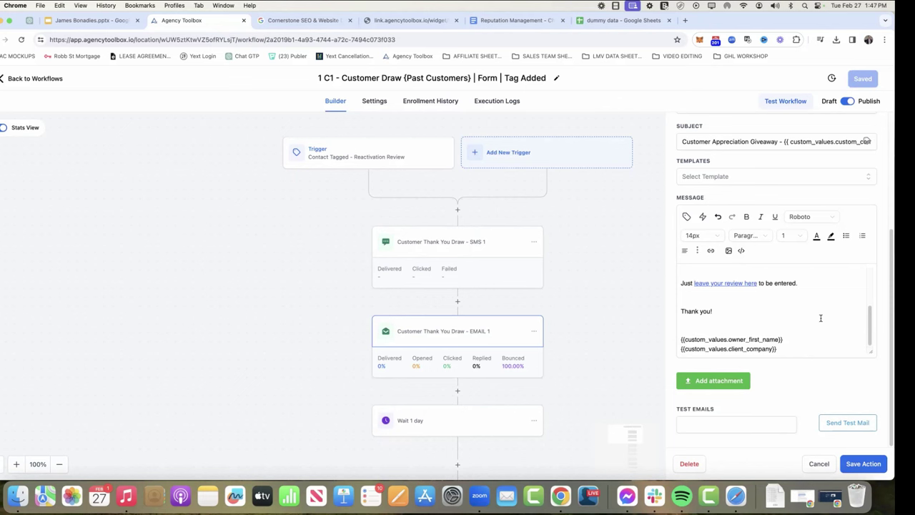
pyautogui.scroll(5, 812, 304)
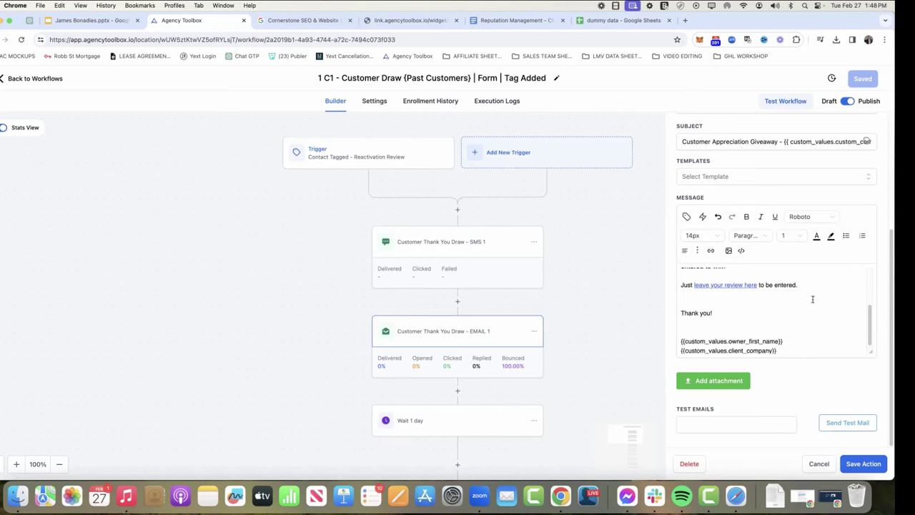
pyautogui.click(776, 176)
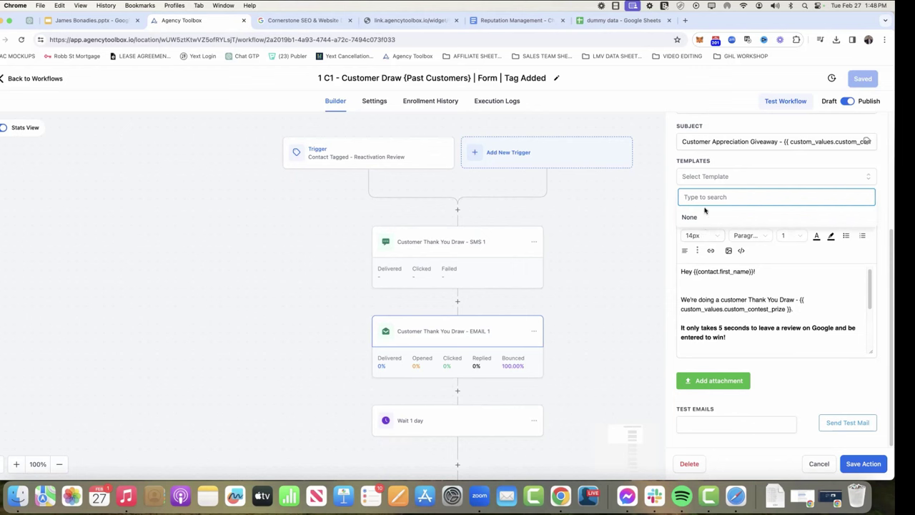
pyautogui.click(729, 163)
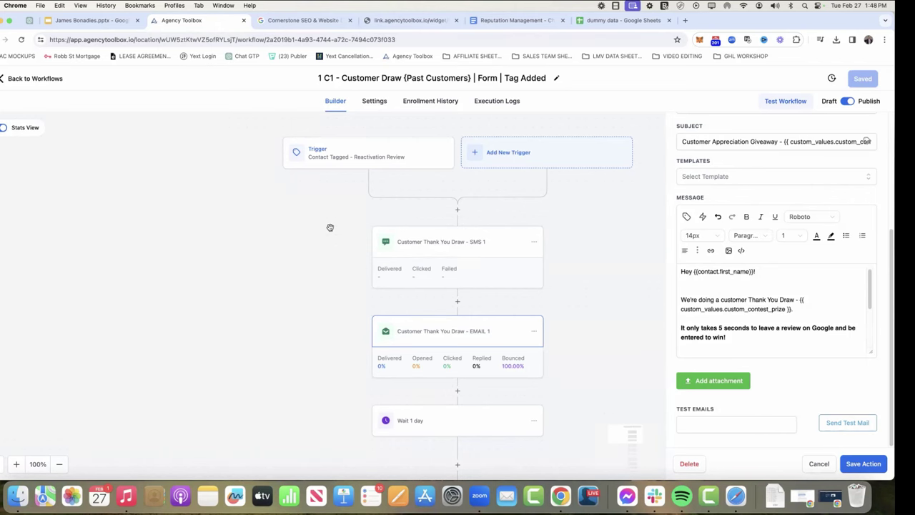
# Leave the workflow builder and open the email templates in the Marketing section
pyautogui.click(48, 80)
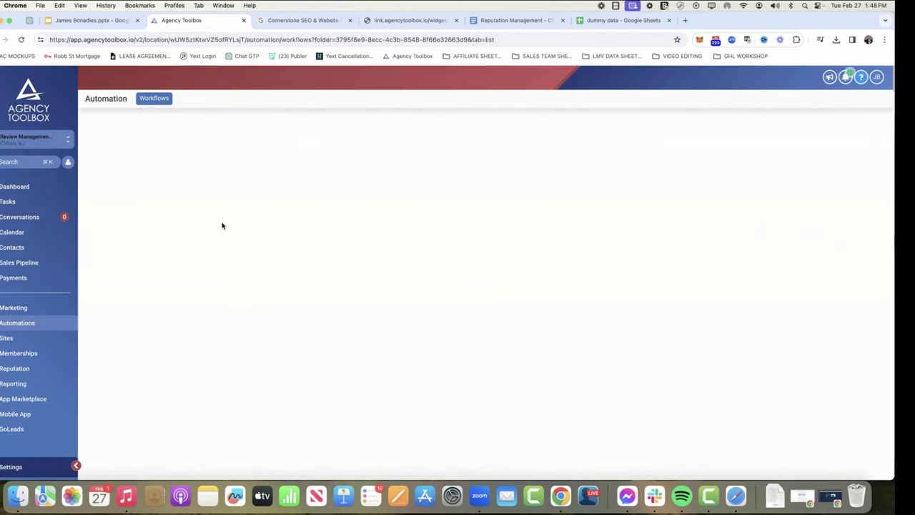
pyautogui.click(23, 307)
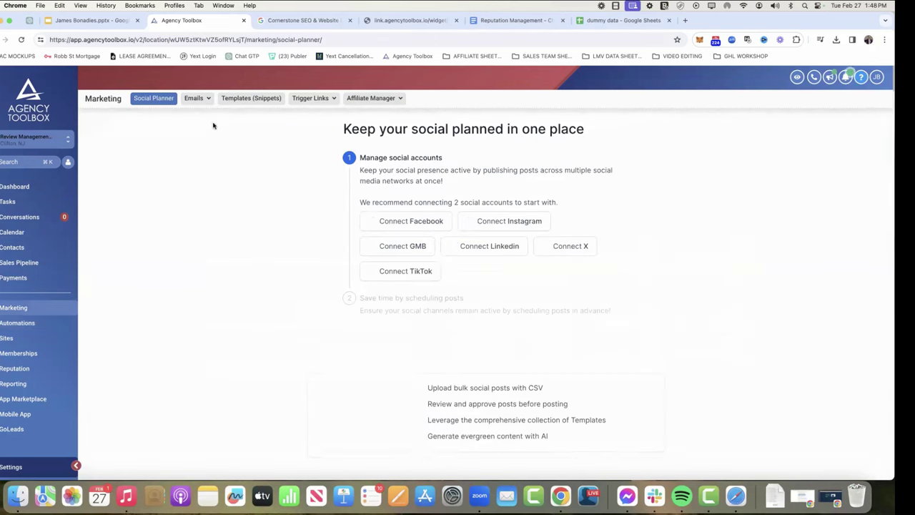
pyautogui.moveTo(196, 100)
pyautogui.click(196, 131)
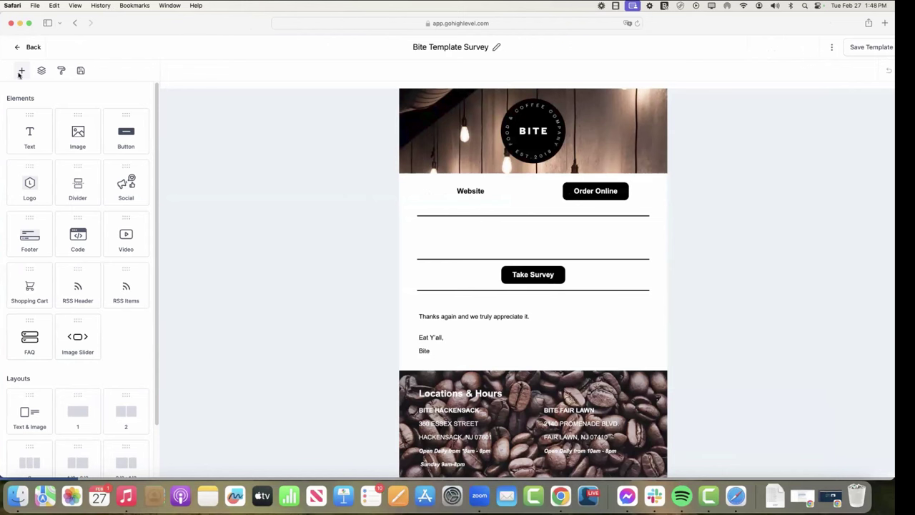
# In the HighLevel account in Safari, view the Bite Template Survey email template as an example and return to the template list
pyautogui.click(31, 48)
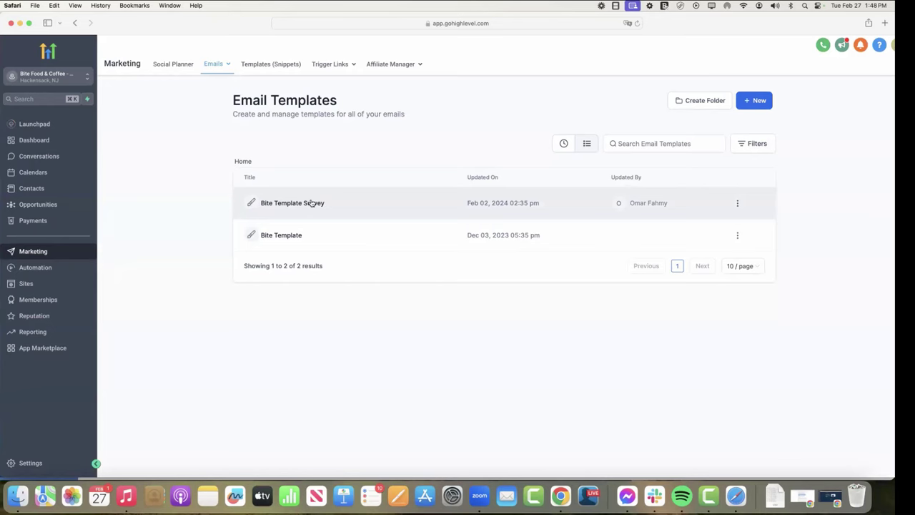
pyautogui.click(312, 203)
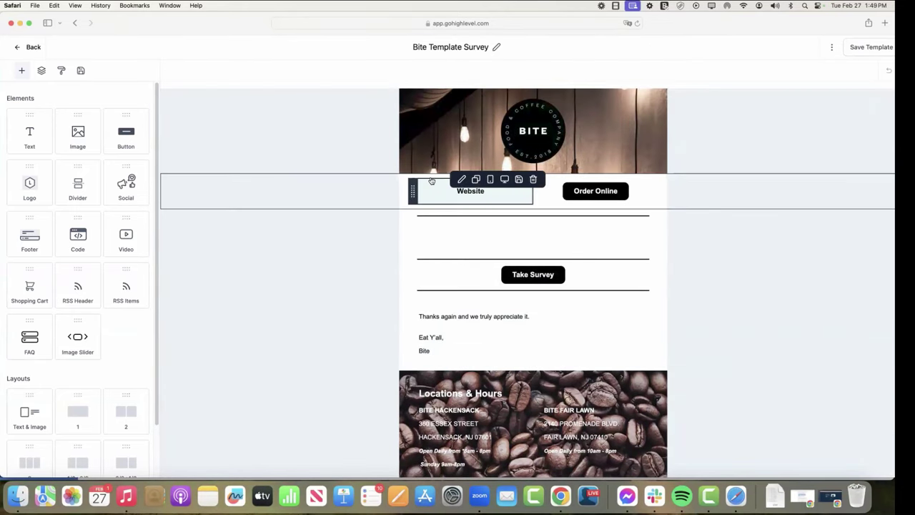
pyautogui.click(31, 47)
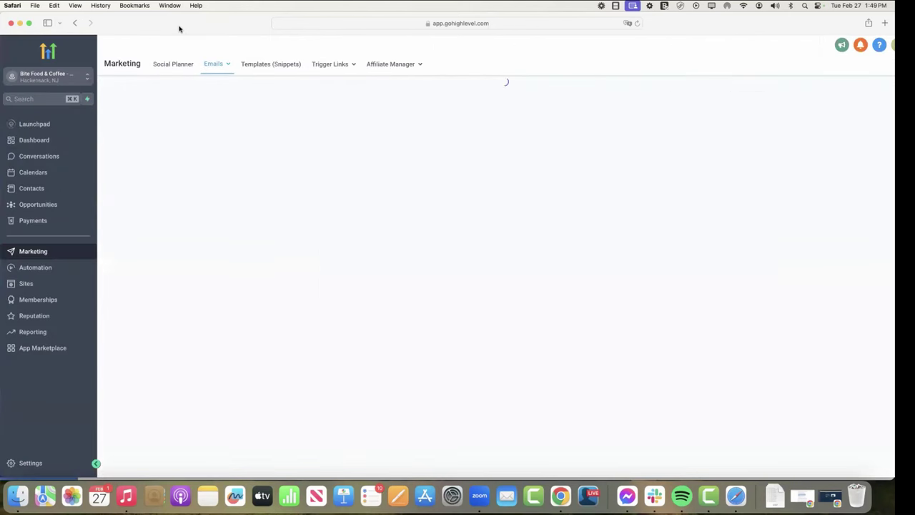
# Switch to Agency Toolbox in Chrome, create a new email template with the Design Editor, and look through the available elements and layouts
pyautogui.hotkey('ctrl', 'Right')
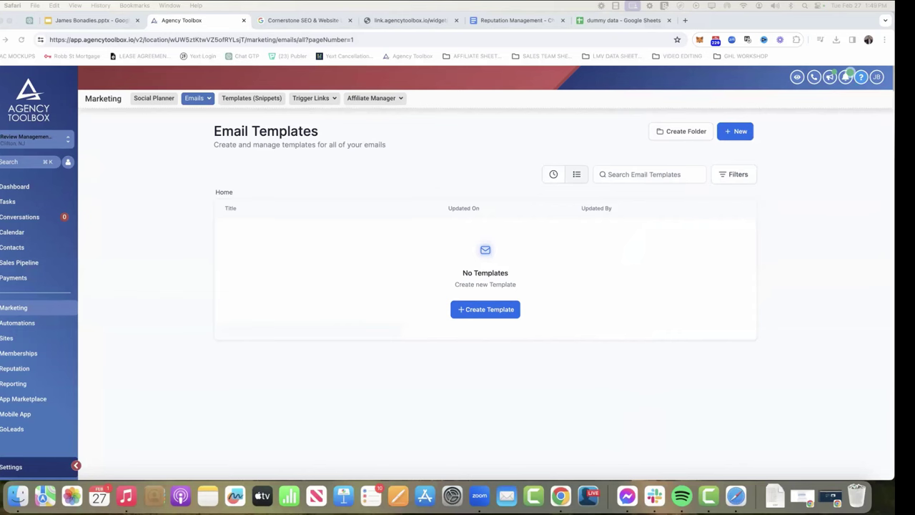
pyautogui.click(490, 313)
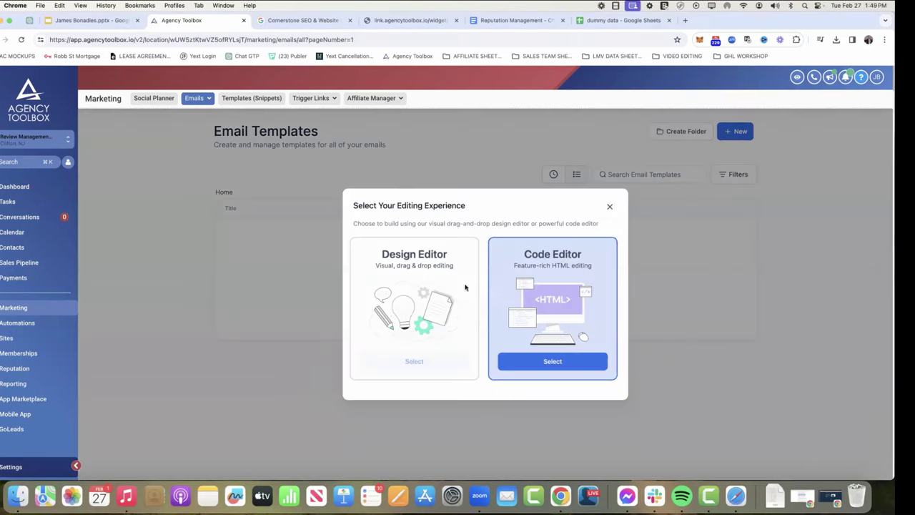
pyautogui.click(418, 358)
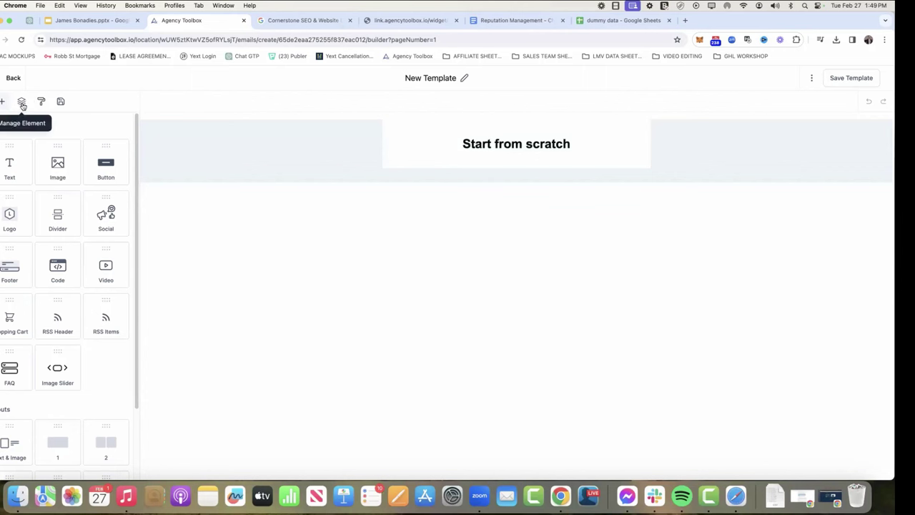
pyautogui.scroll(-3, 88, 277)
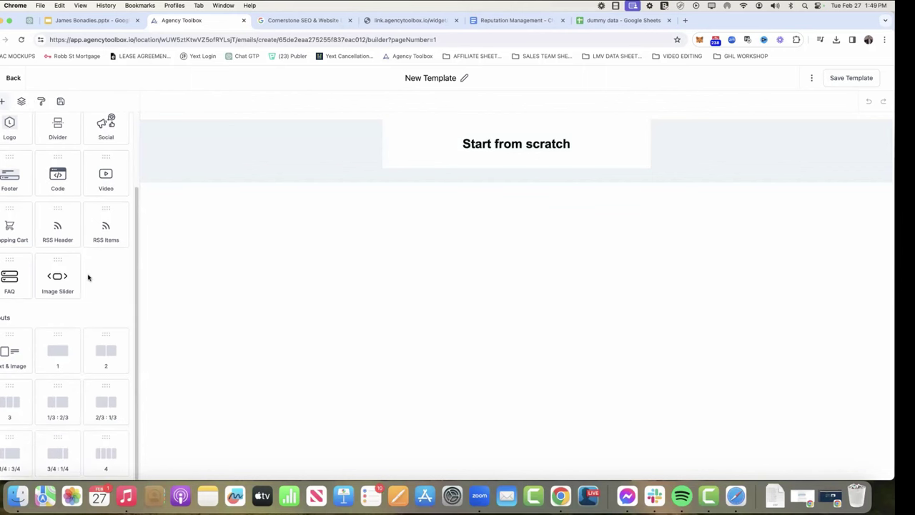
pyautogui.scroll(3, 88, 275)
# Replace the "Start from scratch" heading with "THIS IS A TEST" and save the template
pyautogui.tripleClick(574, 144)
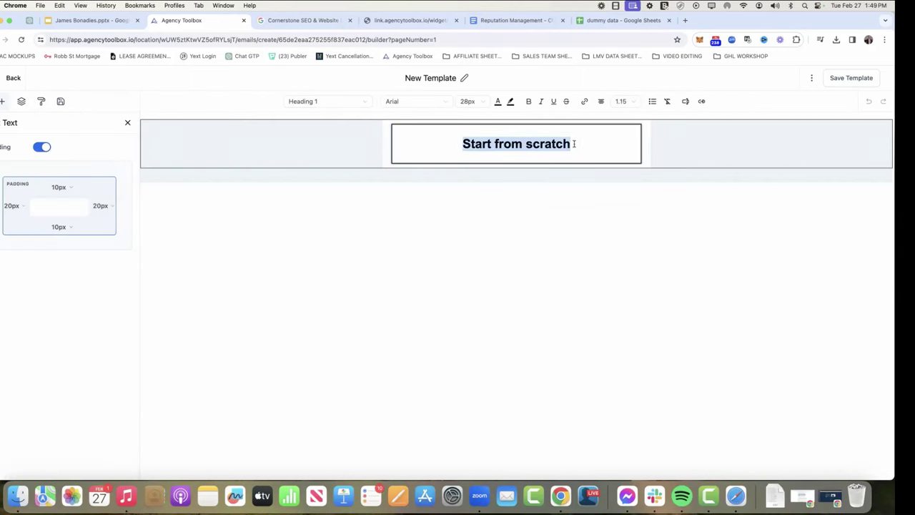
pyautogui.write('THIS IS A TEST')
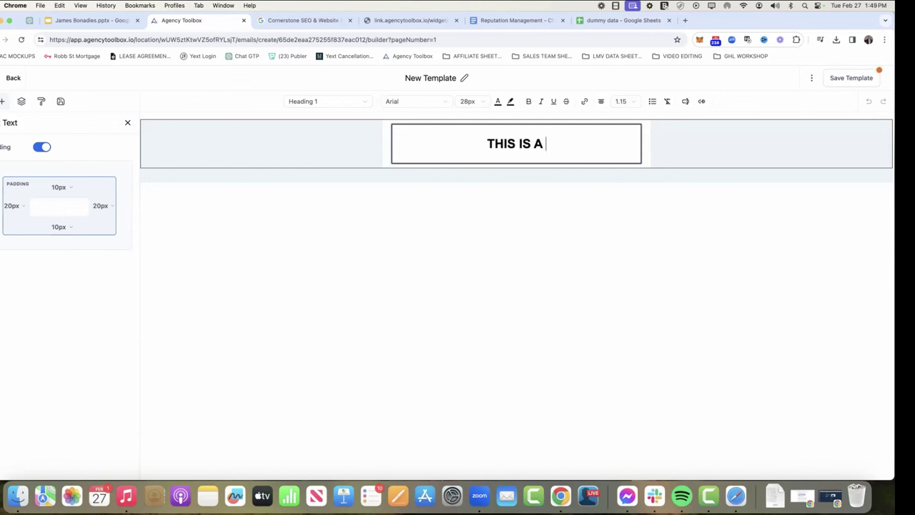
pyautogui.click(836, 76)
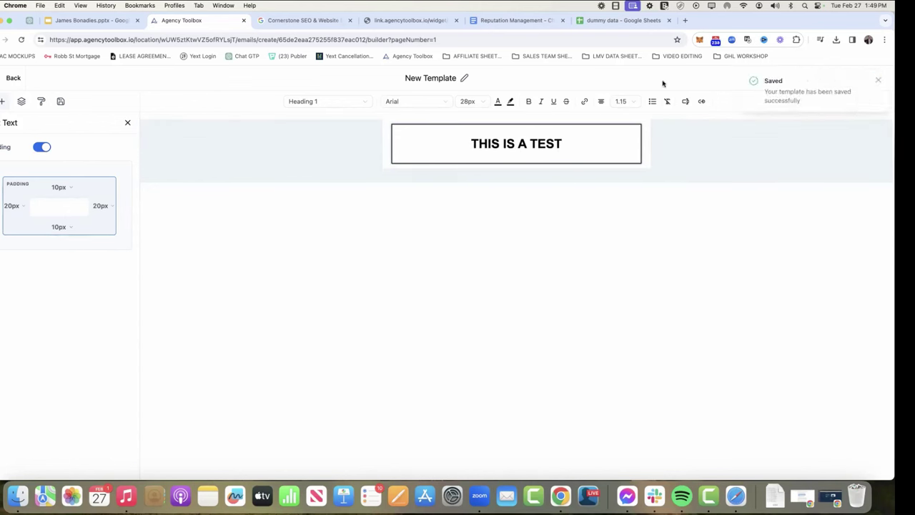
pyautogui.click(878, 80)
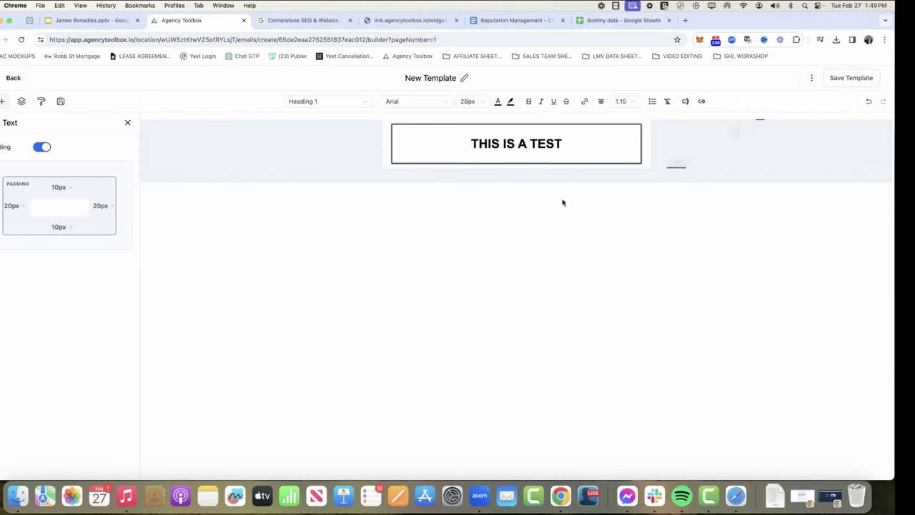
# Look at the template's element manager and the Image and Button elements available to add
pyautogui.click(21, 101)
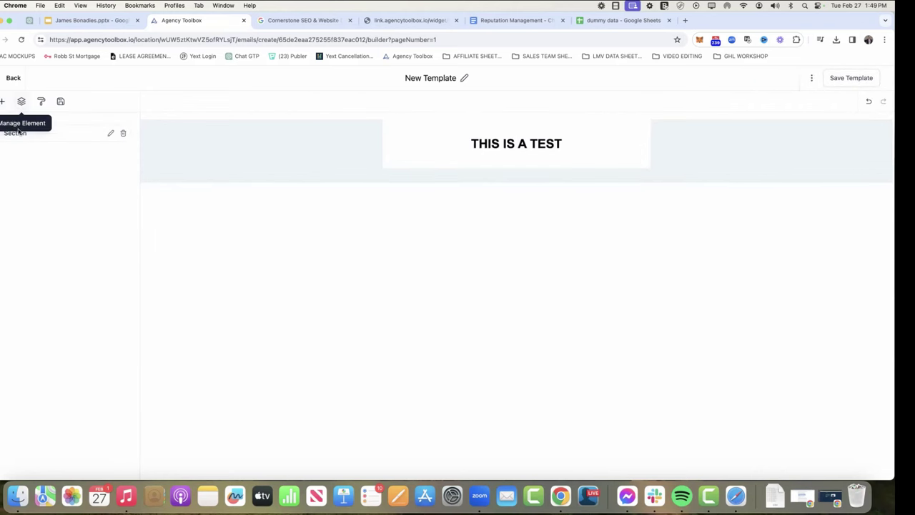
pyautogui.click(3, 102)
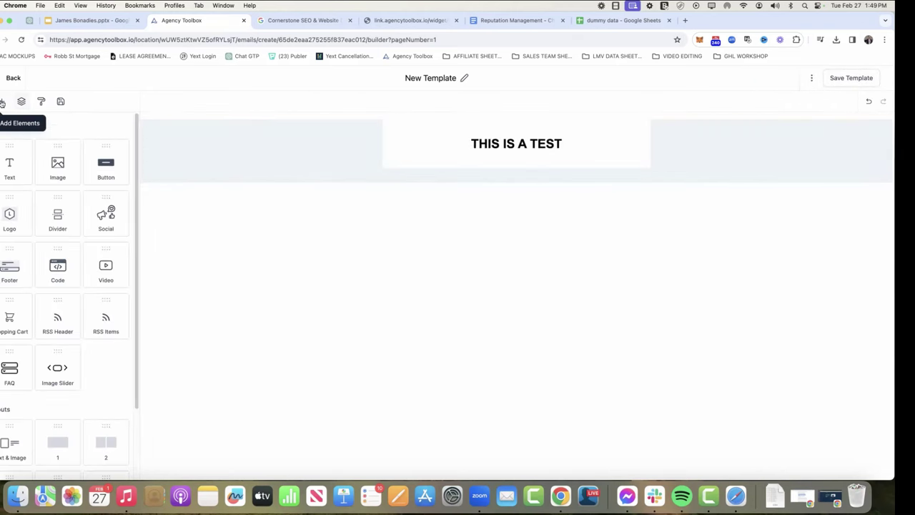
pyautogui.moveTo(44, 171)
pyautogui.mouseDown()
pyautogui.moveTo(390, 174)
pyautogui.moveTo(525, 153)
pyautogui.moveTo(531, 179)
pyautogui.moveTo(465, 161)
pyautogui.moveTo(35, 161)
pyautogui.moveTo(586, 158)
pyautogui.moveTo(498, 193)
pyautogui.moveTo(551, 165)
pyautogui.moveTo(538, 188)
pyautogui.moveTo(527, 153)
pyautogui.moveTo(58, 163)
pyautogui.mouseUp()
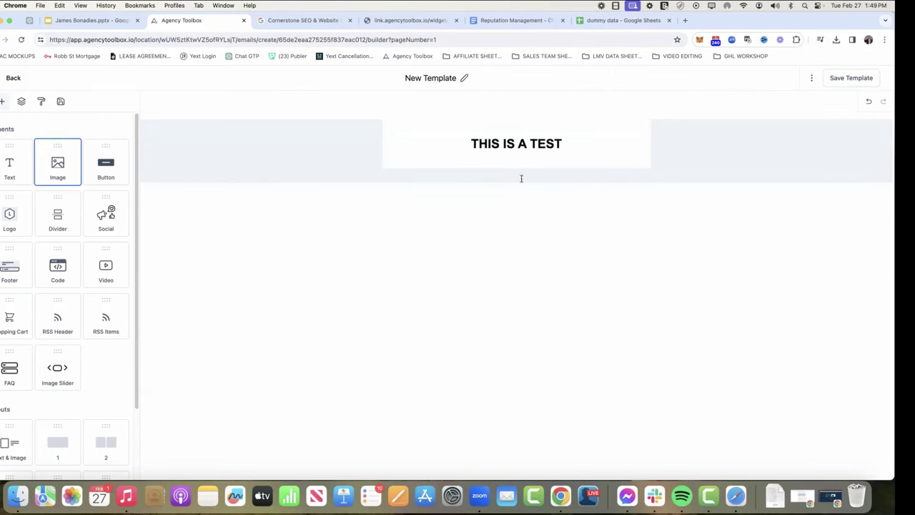
pyautogui.moveTo(92, 169); pyautogui.dragTo(73, 111)
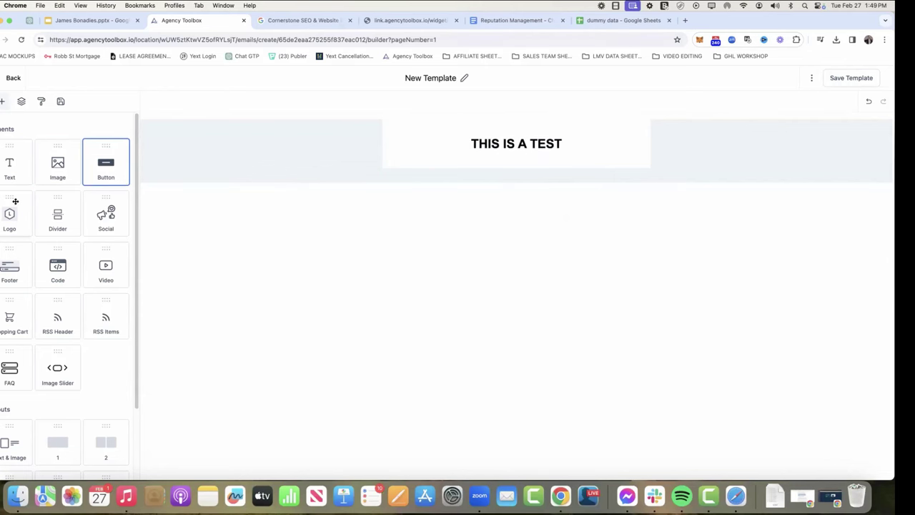
# Leave the template editor and open the "1 C1 - Customer Draw {Past Customers} | Form | Tag Added" workflow from the REVIEW MANAGEMENT automations folder
pyautogui.click(13, 77)
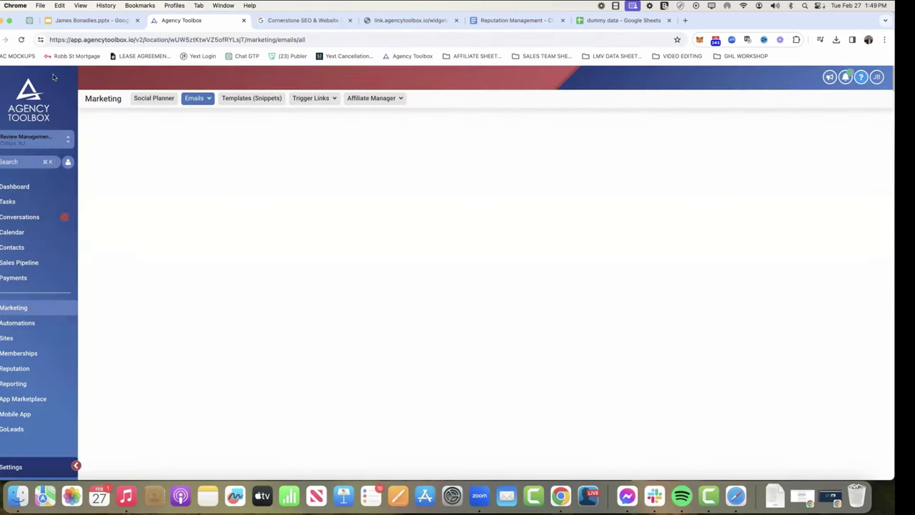
pyautogui.click(21, 323)
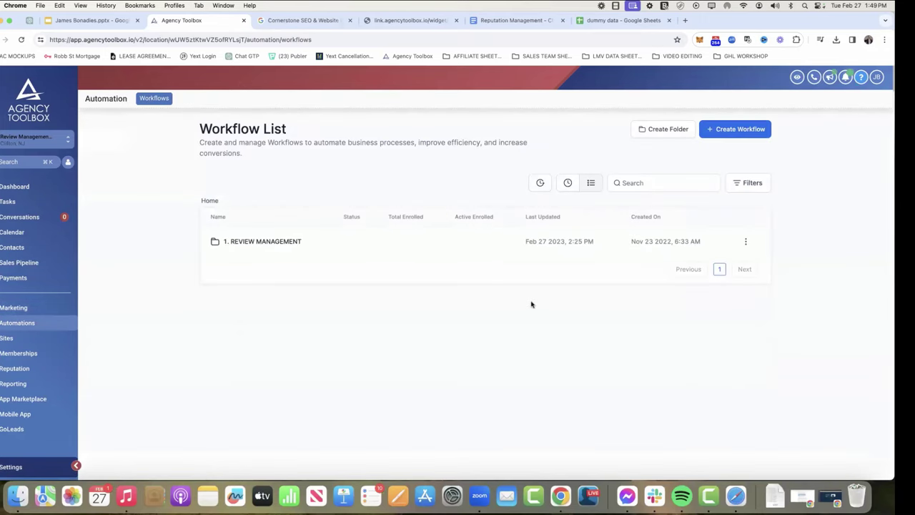
pyautogui.click(251, 242)
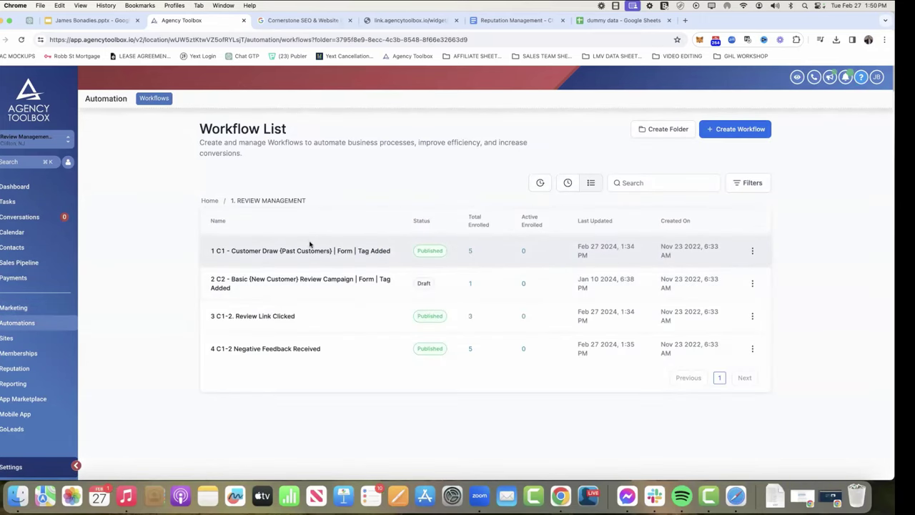
pyautogui.click(310, 253)
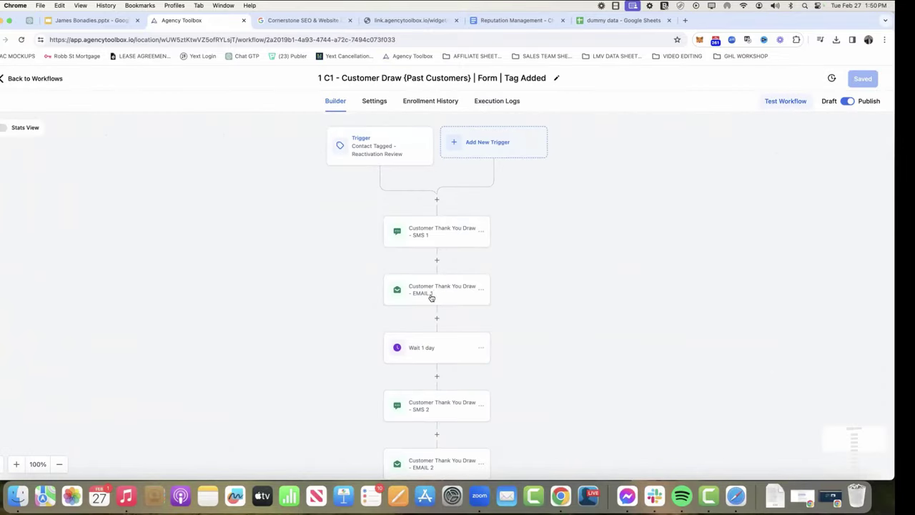
# Try New Template as the email template of the "Customer Thank You Draw - EMAIL 1" action and discard the change
pyautogui.click(436, 288)
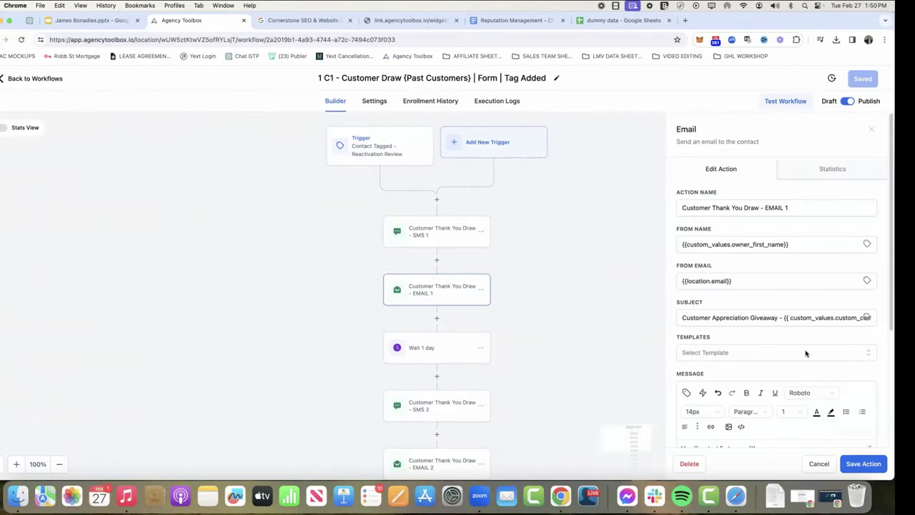
pyautogui.click(805, 349)
pyautogui.click(715, 407)
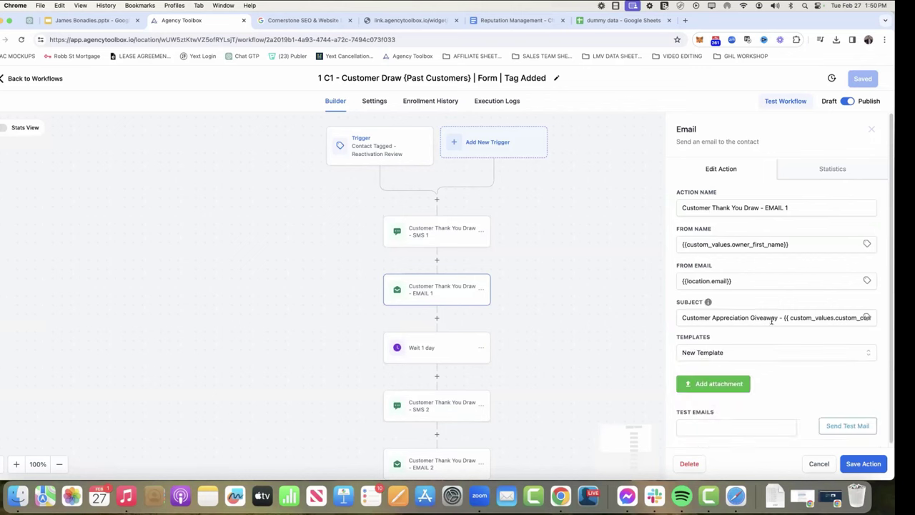
pyautogui.scroll(-1, 758, 245)
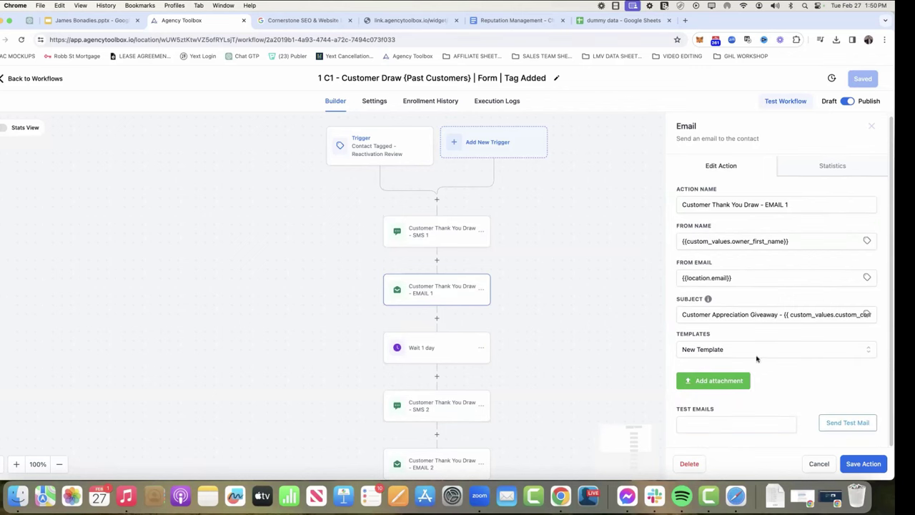
pyautogui.click(813, 462)
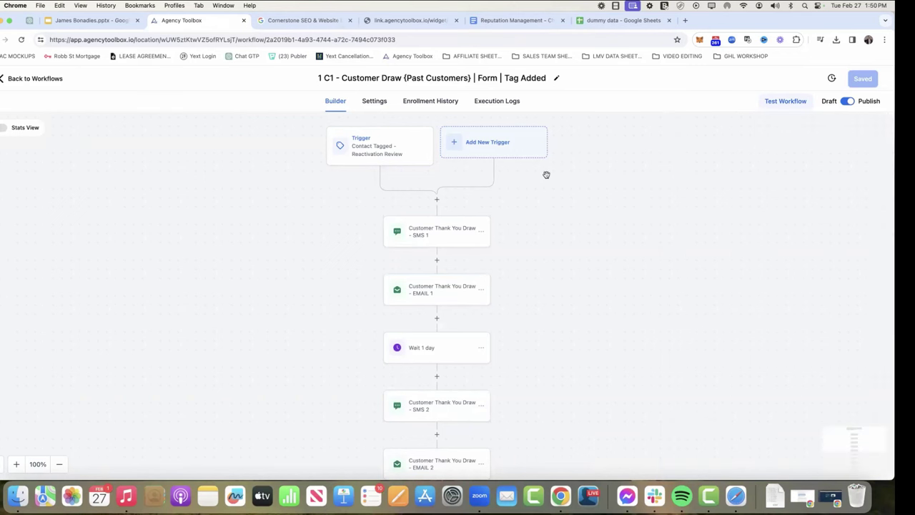
# Copy the entire message text of the "Customer Thank You Draw - EMAIL 1" action
pyautogui.click(433, 289)
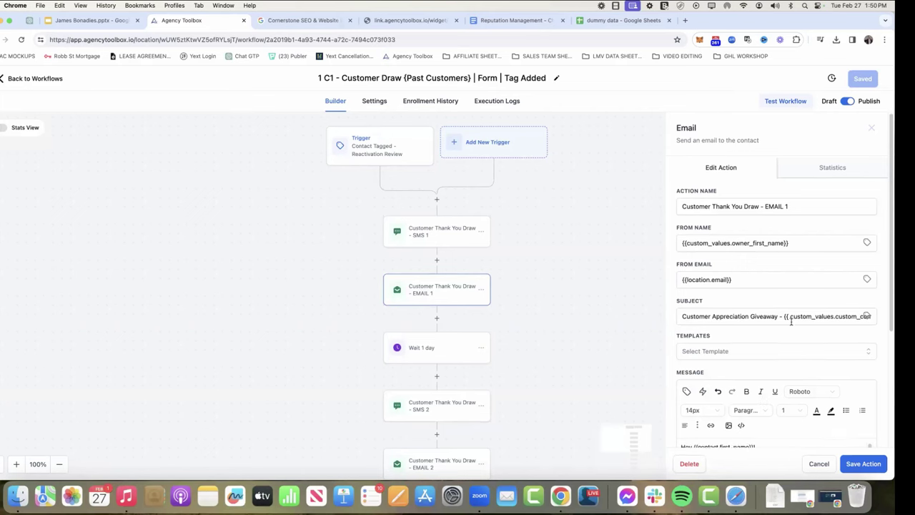
pyautogui.scroll(-5, 747, 359)
pyautogui.scroll(-3, 742, 345)
pyautogui.moveTo(779, 351); pyautogui.dragTo(665, 268)
pyautogui.hotkey('ctrl', 'c')
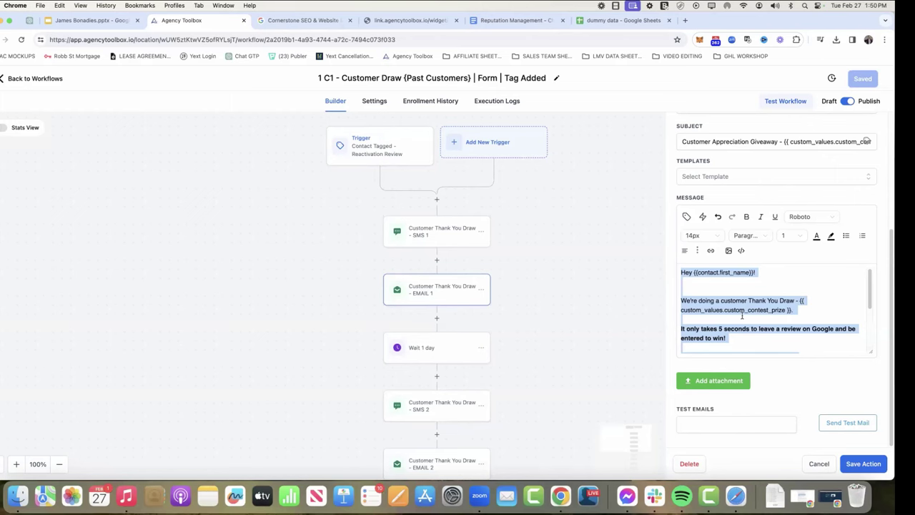
pyautogui.scroll(-5, 736, 300)
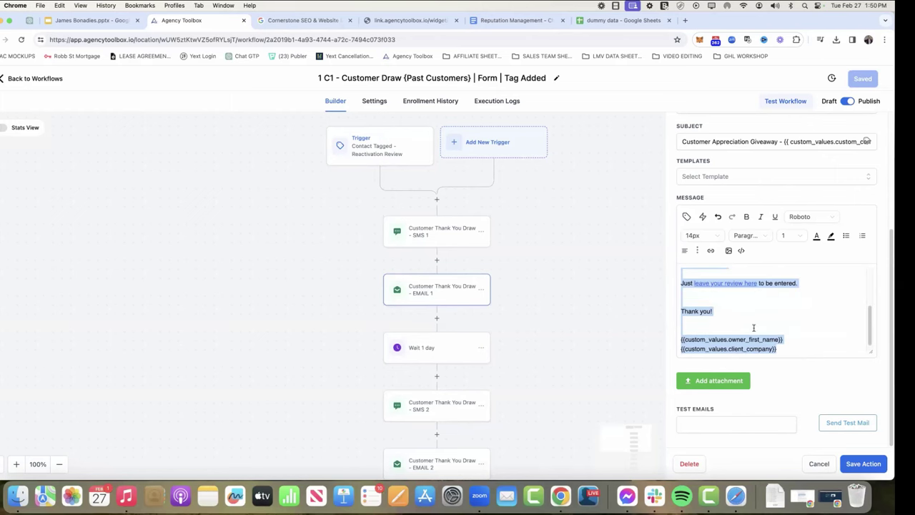
# Leave the workflow and open New Template from the email templates in the Marketing section
pyautogui.click(46, 80)
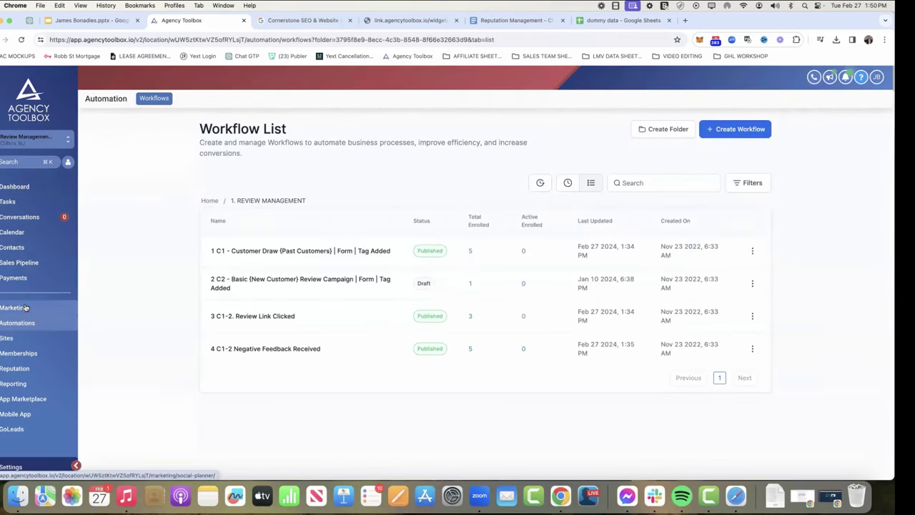
pyautogui.click(26, 307)
pyautogui.click(206, 98)
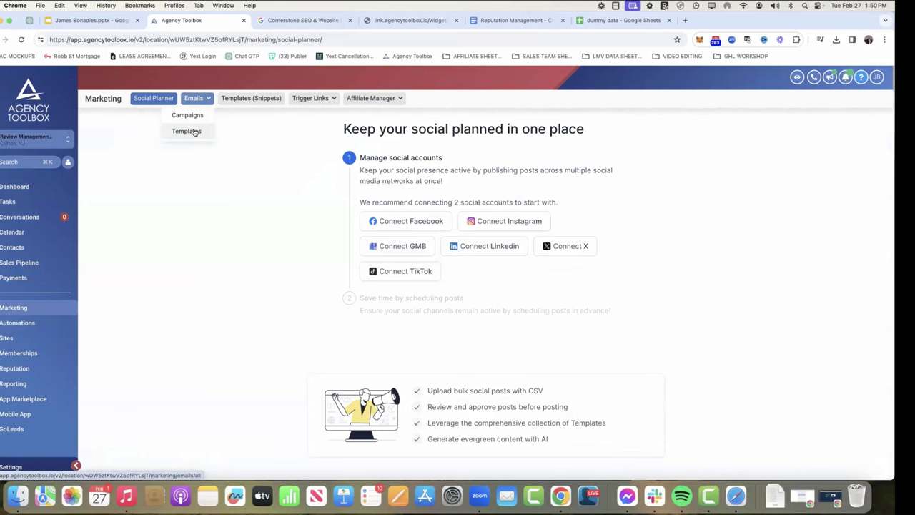
pyautogui.click(188, 132)
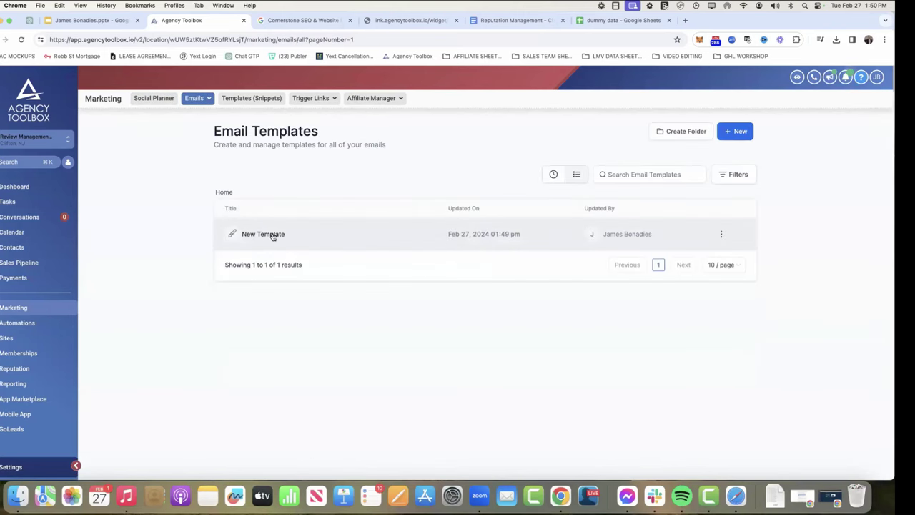
pyautogui.click(273, 236)
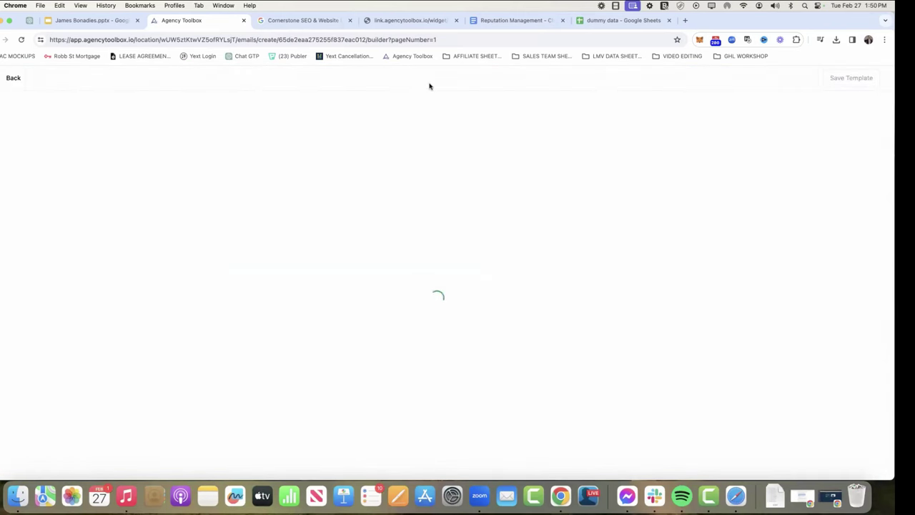
# Rename the email template as "C1 - Email #1"
pyautogui.click(429, 78)
pyautogui.write('Rep manag')
pyautogui.press('BackSpace')
pyautogui.press('BackSpace')
pyautogui.press('BackSpace')
pyautogui.press('BackSpace')
pyautogui.press('BackSpace')
pyautogui.press('BackSpace')
pyautogui.press('BackSpace')
pyautogui.press('BackSpace')
pyautogui.press('BackSpace')
pyautogui.write('C1')
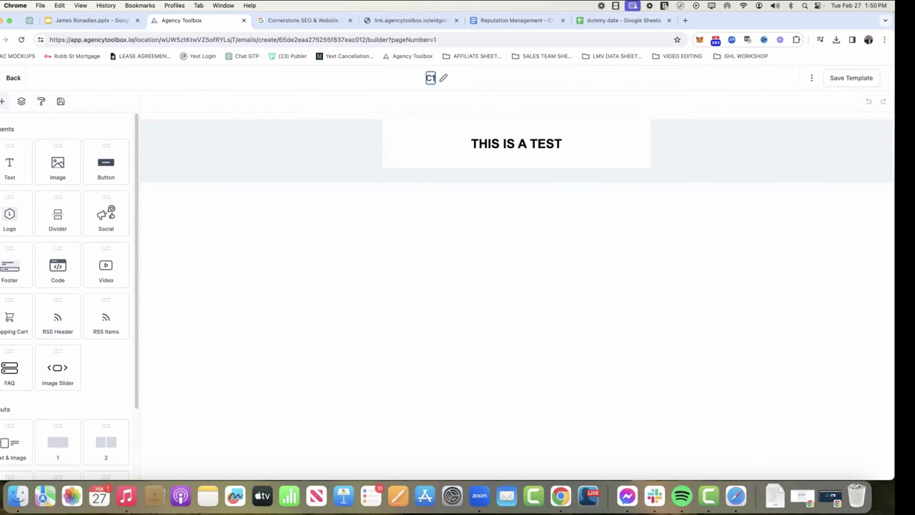
pyautogui.write(' - Email #1')
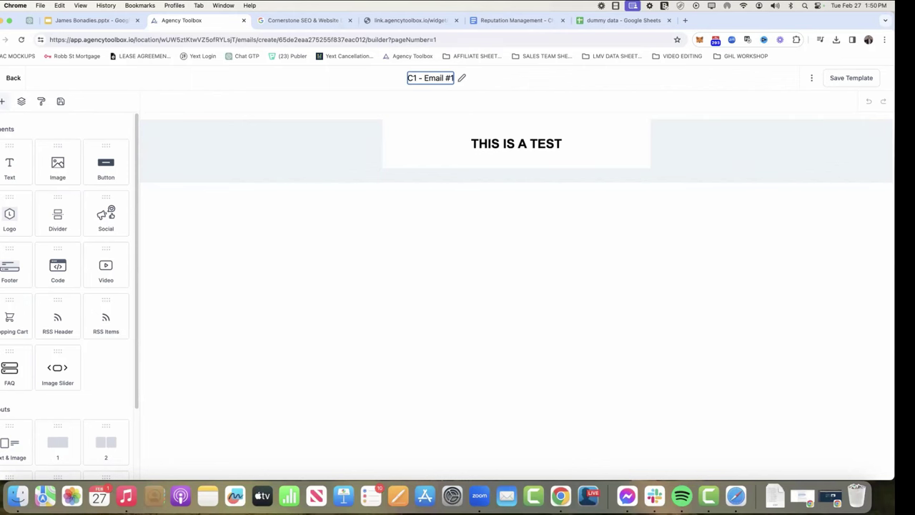
# Replace the "THIS IS A TEST" heading with the copied email message and set all its text to 18px
pyautogui.click(514, 143)
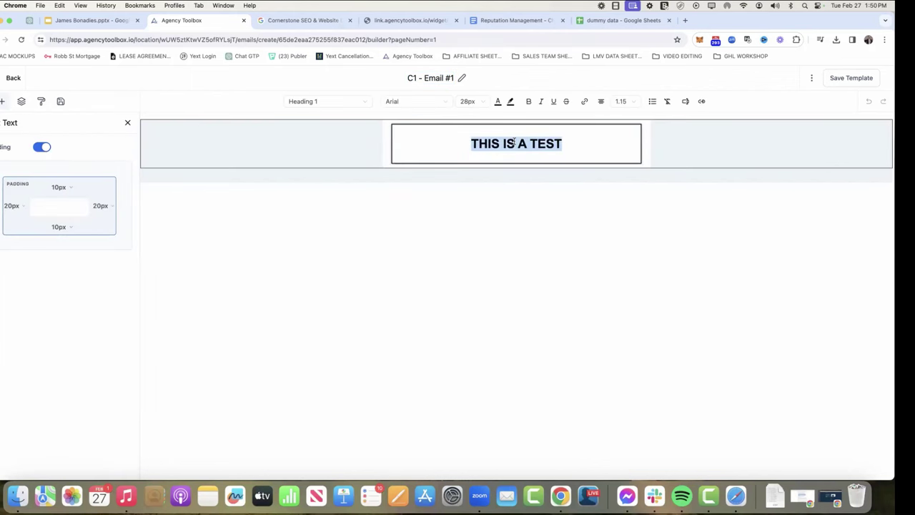
pyautogui.hotkey('ctrl', 'v')
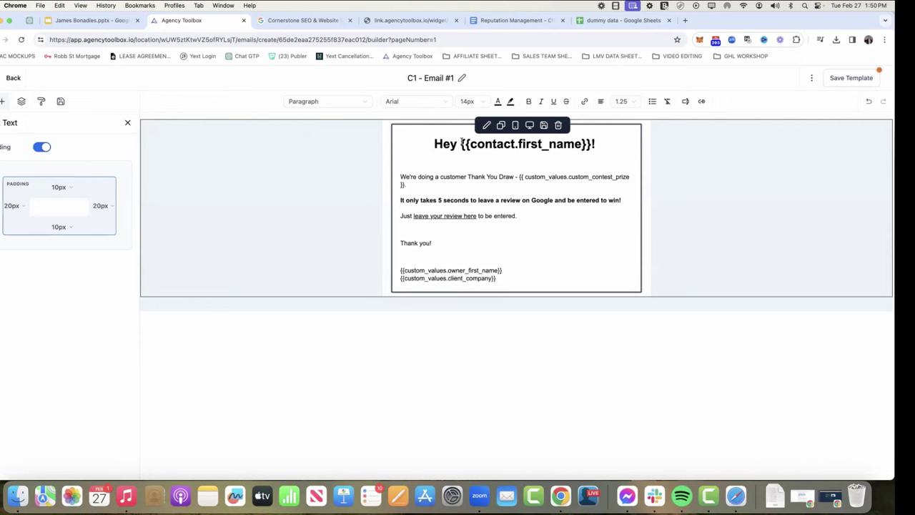
pyautogui.click(435, 143)
pyautogui.moveTo(507, 278)
pyautogui.mouseDown()
pyautogui.moveTo(410, 163)
pyautogui.moveTo(388, 117)
pyautogui.moveTo(460, 112)
pyautogui.mouseUp()
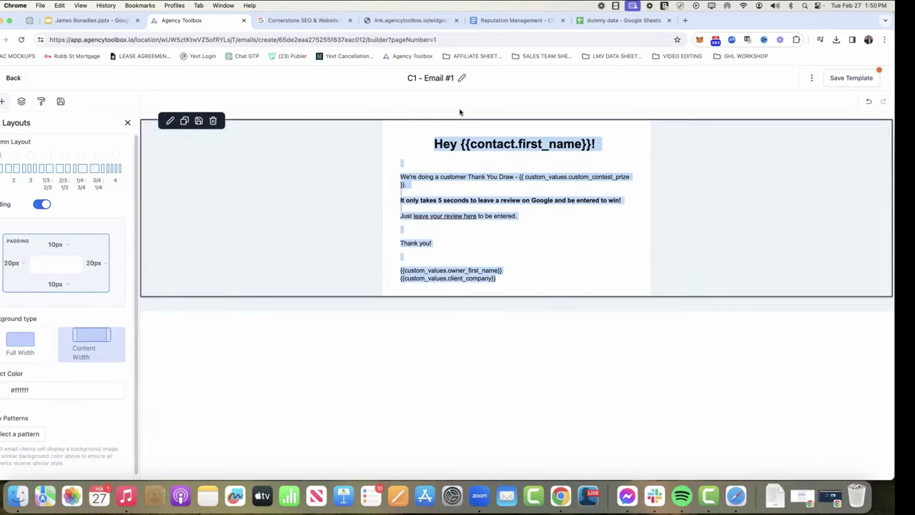
pyautogui.click(479, 153)
pyautogui.moveTo(504, 276); pyautogui.dragTo(426, 148)
pyautogui.click(468, 101)
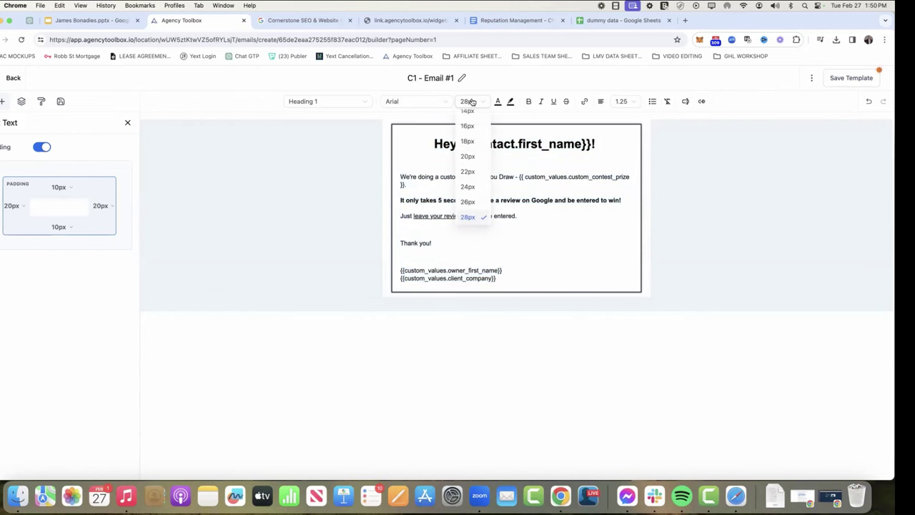
pyautogui.click(468, 142)
# Remove the bold formatting from the message body and set the text's line spacing to 1.5
pyautogui.click(528, 101)
pyautogui.click(528, 102)
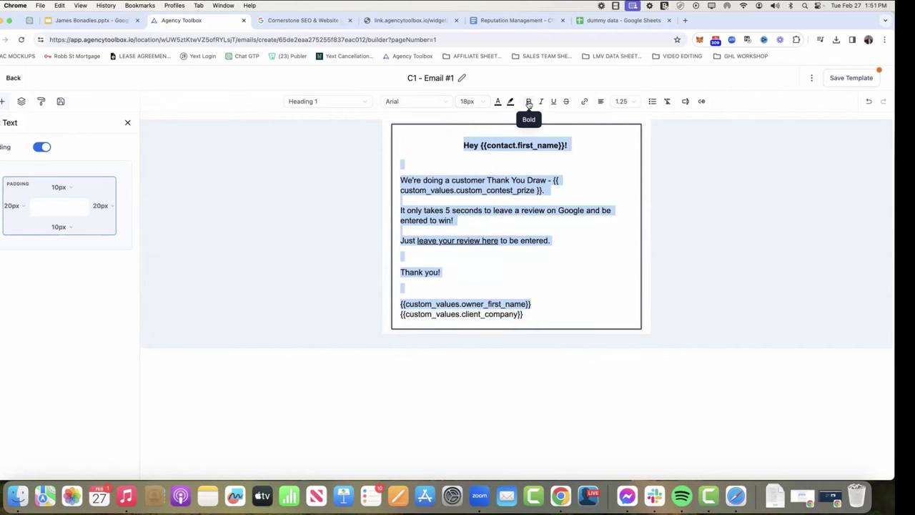
pyautogui.click(622, 102)
pyautogui.click(621, 165)
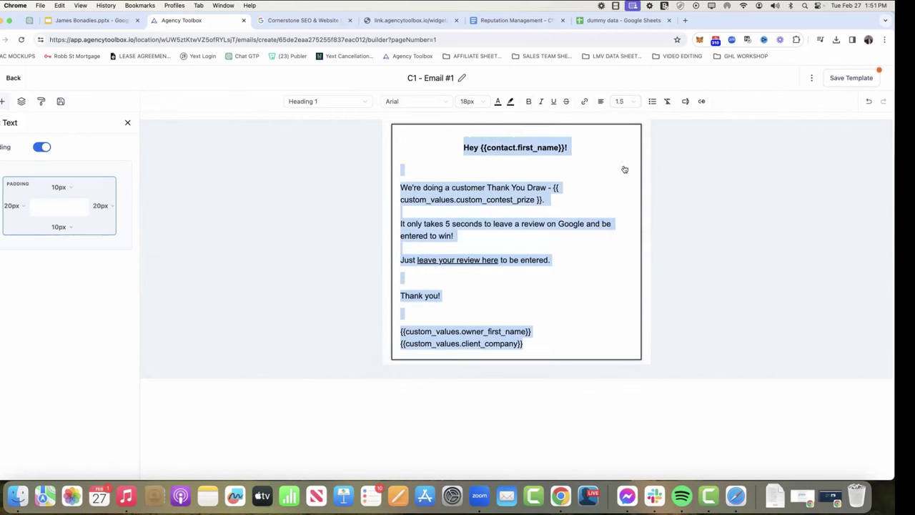
# Left-align the "Hey {{contact.first_name}}!" greeting and delete the blank line below it
pyautogui.click(465, 148)
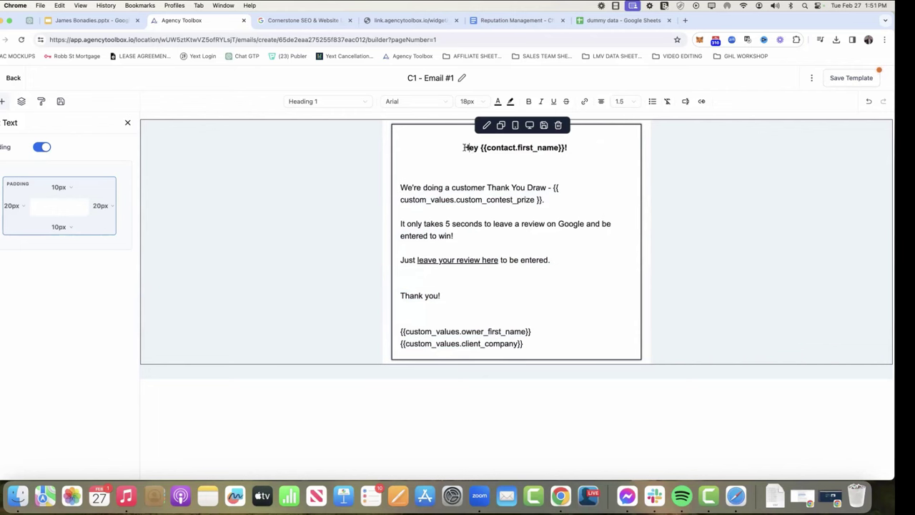
pyautogui.moveTo(602, 104)
pyautogui.click(580, 118)
pyautogui.click(444, 161)
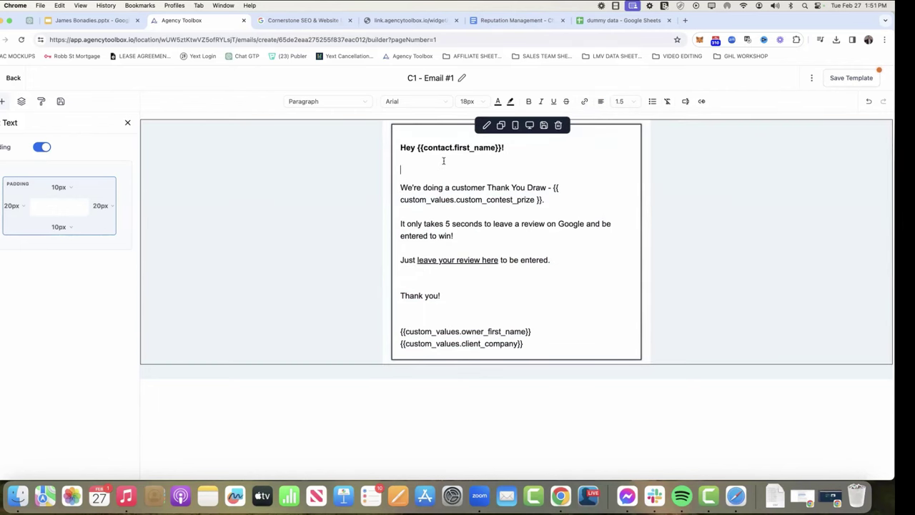
pyautogui.press('BackSpace')
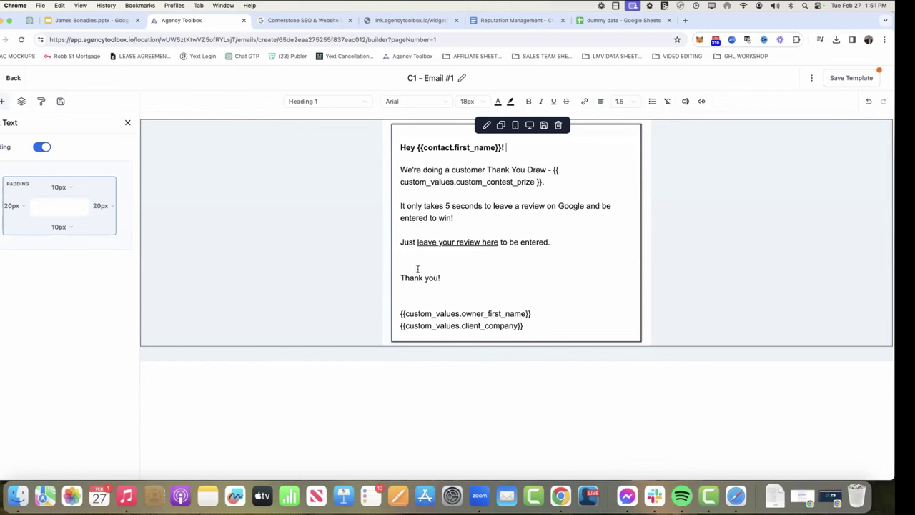
# Save the "C1 - Email #1" template and return to the workflows in Automations
pyautogui.click(454, 240)
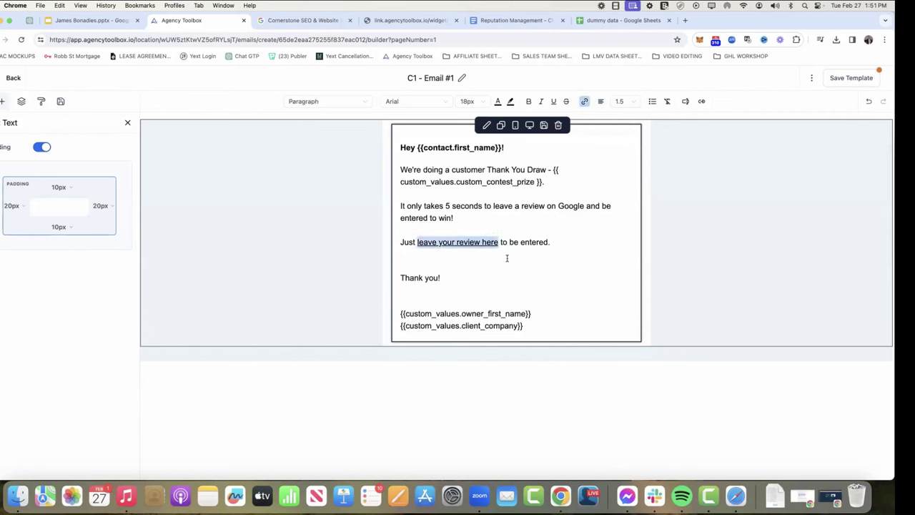
pyautogui.click(556, 207)
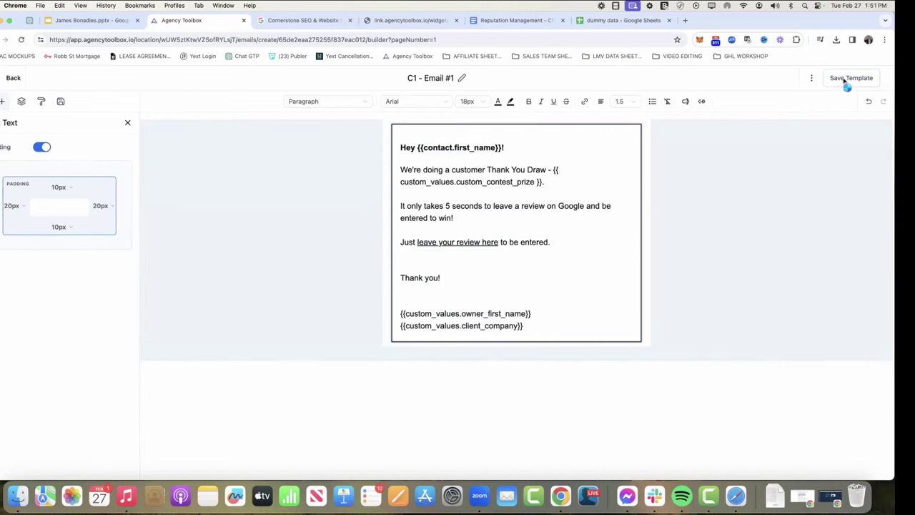
pyautogui.click(847, 80)
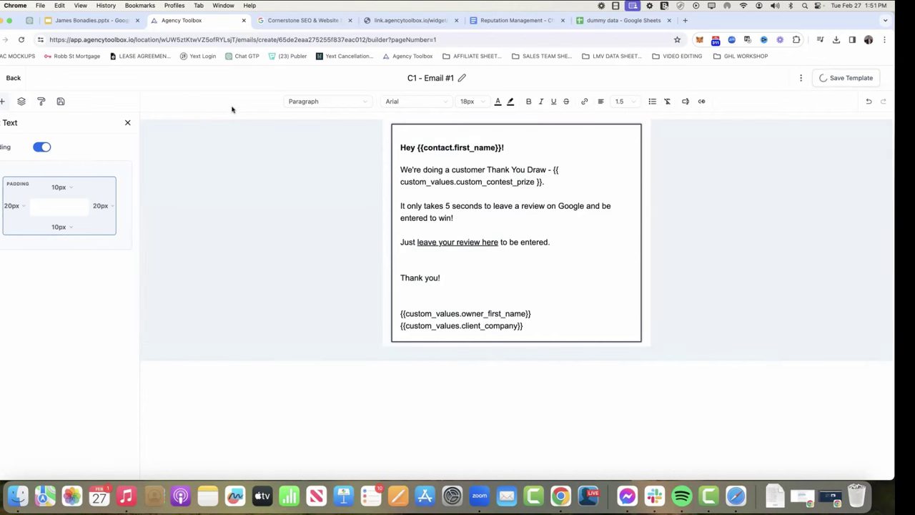
pyautogui.click(12, 78)
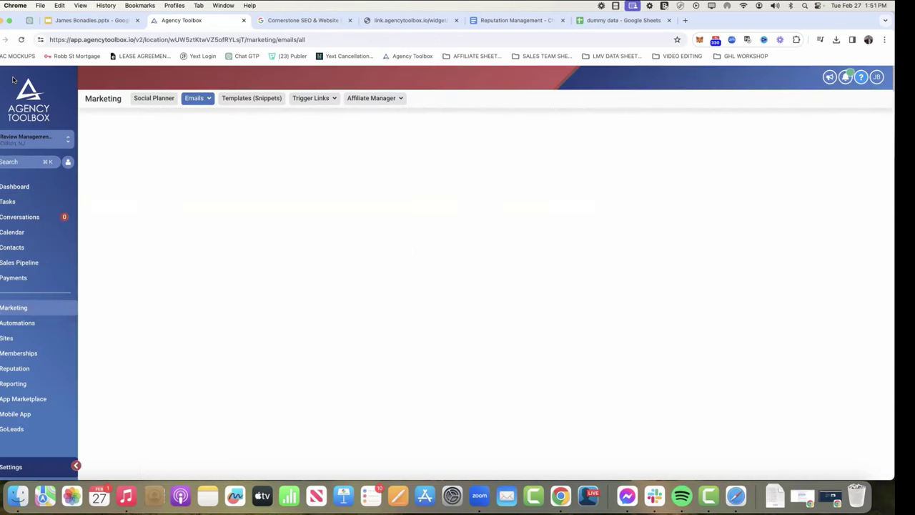
pyautogui.click(32, 324)
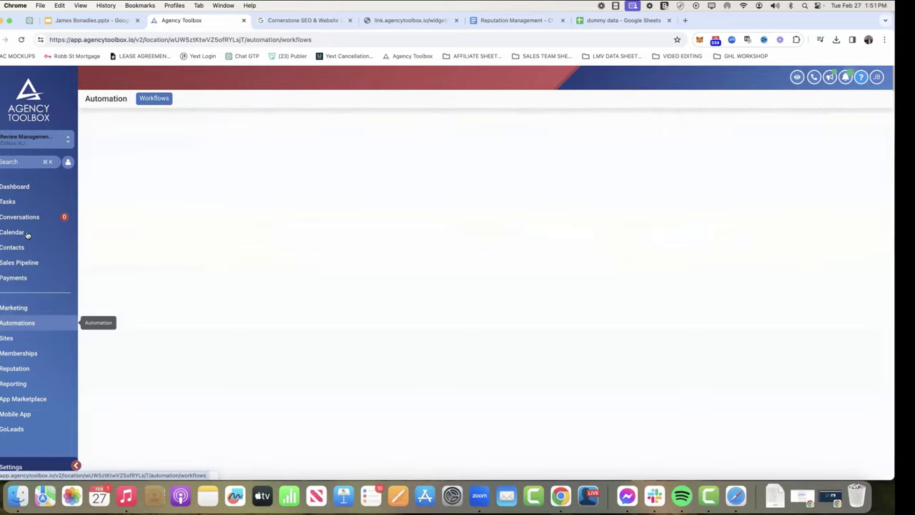
# Open the "1. REVIEW MANAGEMENT" workflow folder and examine the enrollment figures of its workflows
pyautogui.click(286, 241)
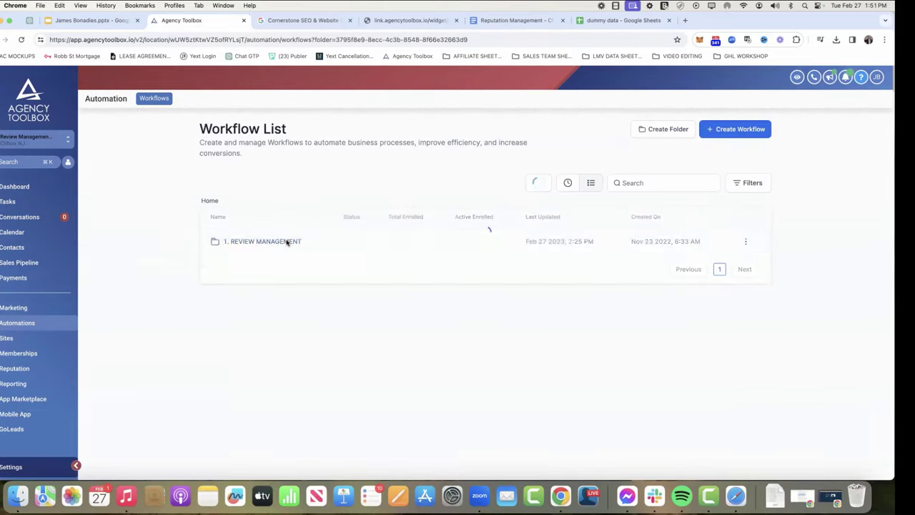
pyautogui.moveTo(533, 253); pyautogui.dragTo(521, 250)
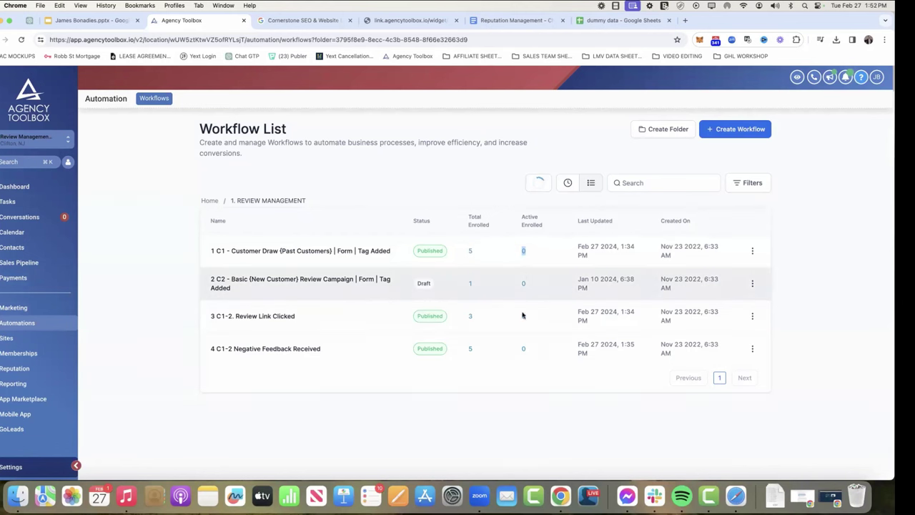
pyautogui.click(348, 404)
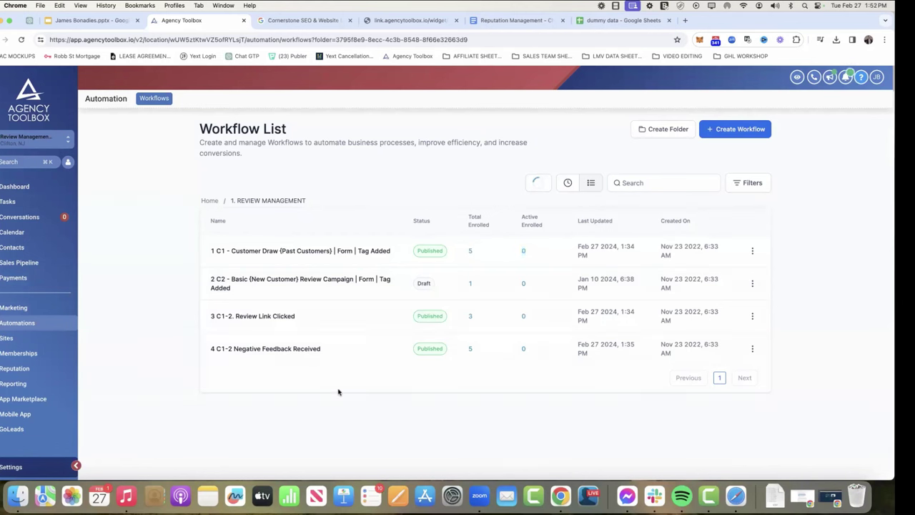
# Inspect the enrollment history and builder of the "3 C1-2. Review Link Clicked" workflow and return to the workflow list
pyautogui.click(276, 316)
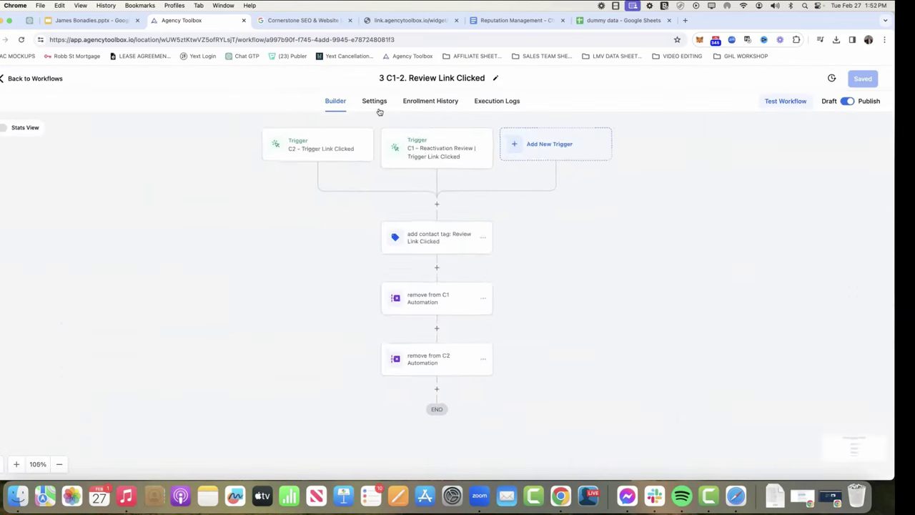
pyautogui.click(431, 101)
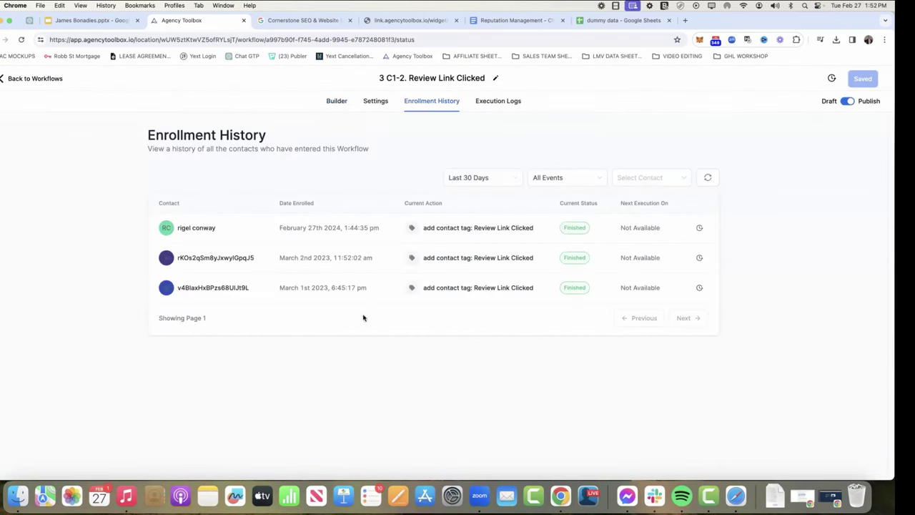
pyautogui.moveTo(225, 229); pyautogui.dragTo(169, 226)
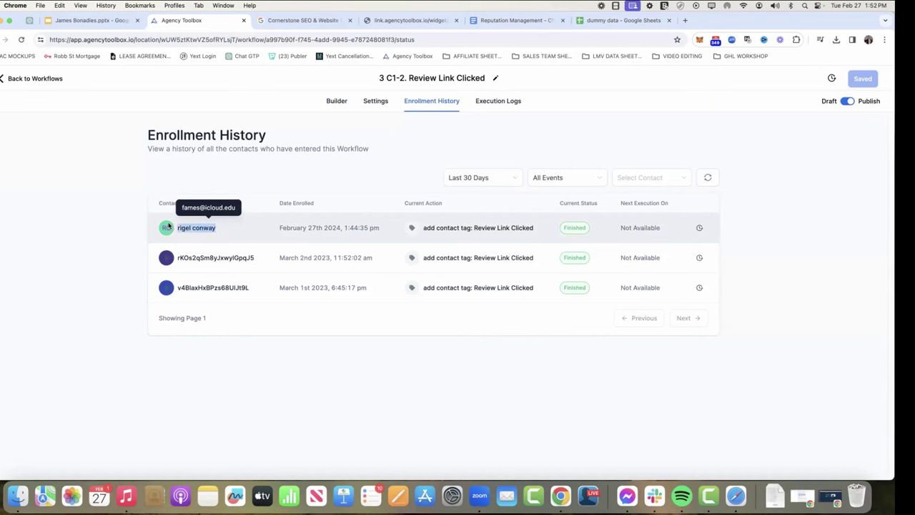
pyautogui.click(304, 355)
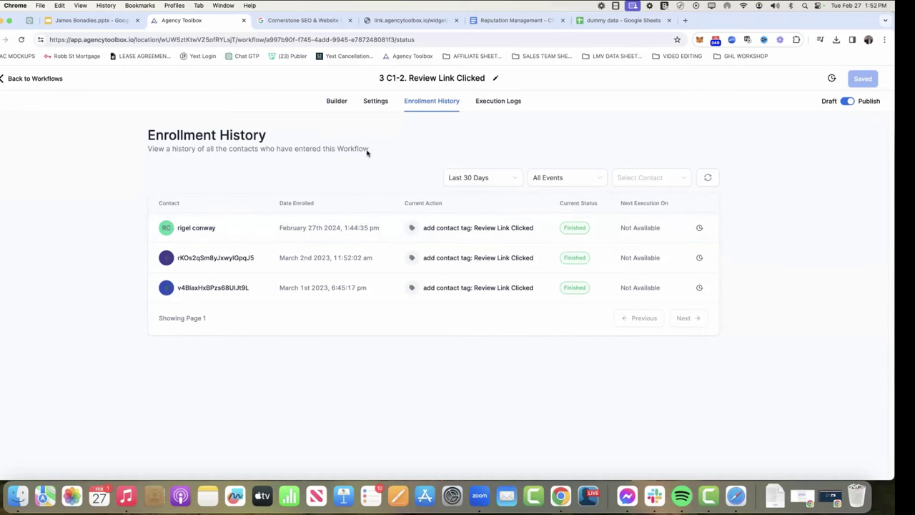
pyautogui.click(332, 102)
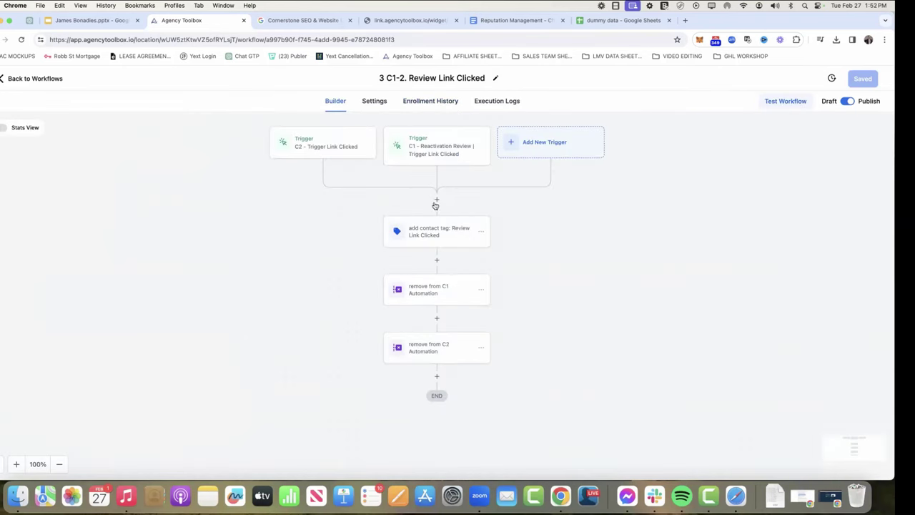
pyautogui.click(43, 80)
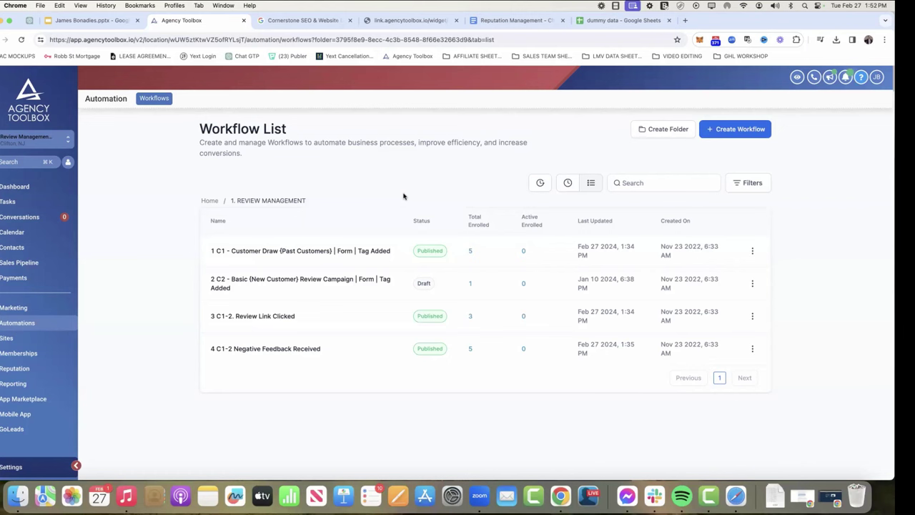
# View the contact's campaign messages in Conversations and go to the Dashboard
pyautogui.press('XF86AudioRaiseVolume')
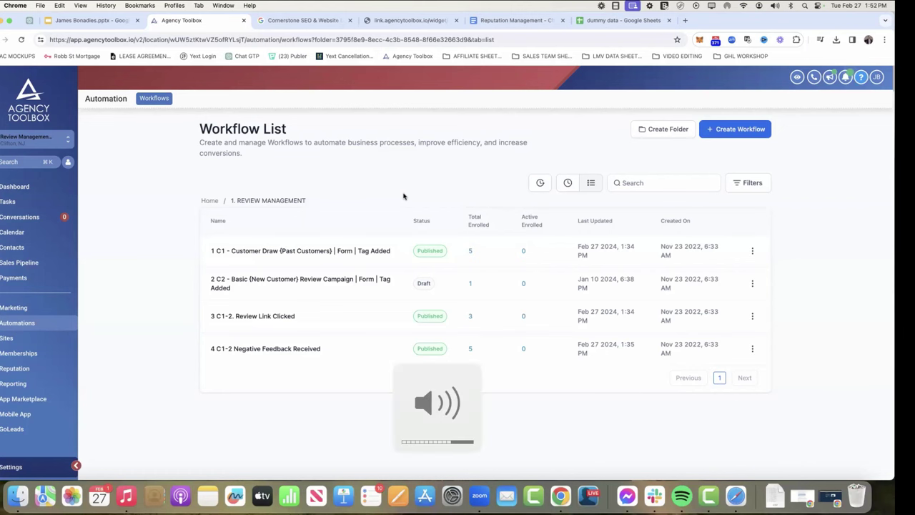
pyautogui.click(43, 216)
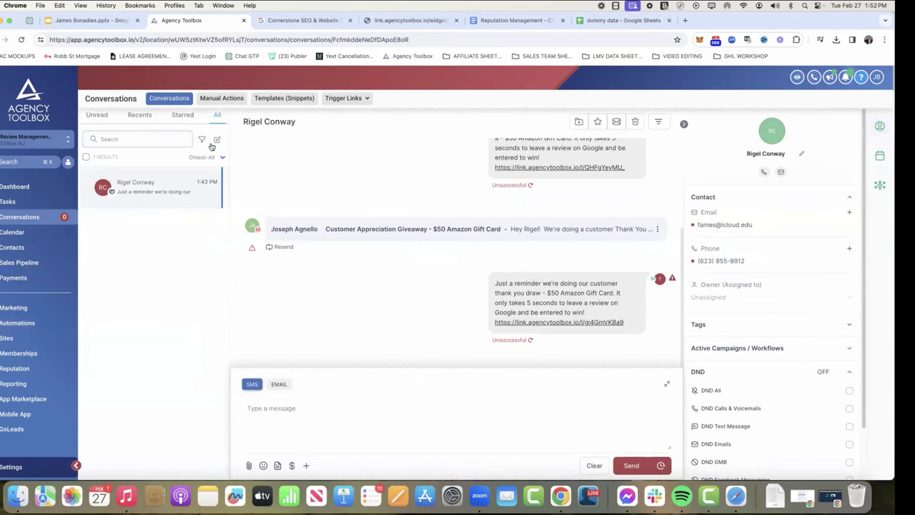
pyautogui.click(10, 188)
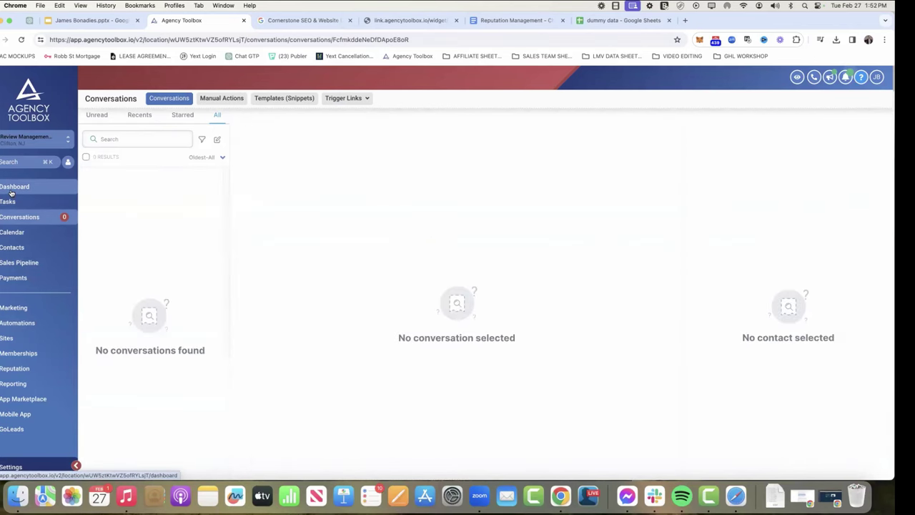
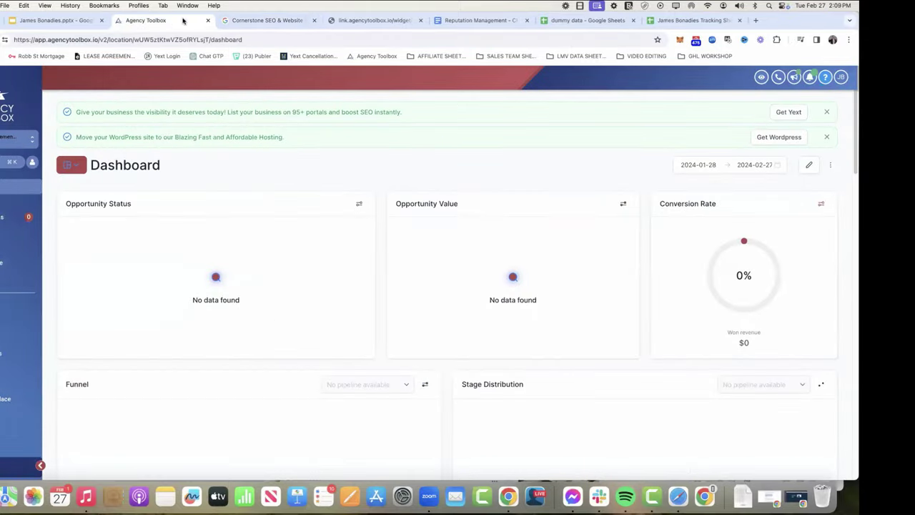
pyautogui.hotkey('ctrl', 'Up')
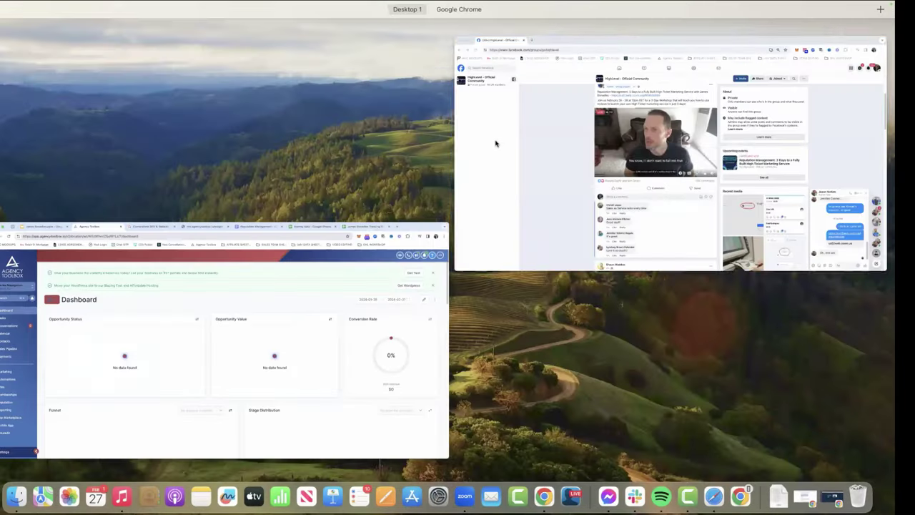
pyautogui.click(19, 23)
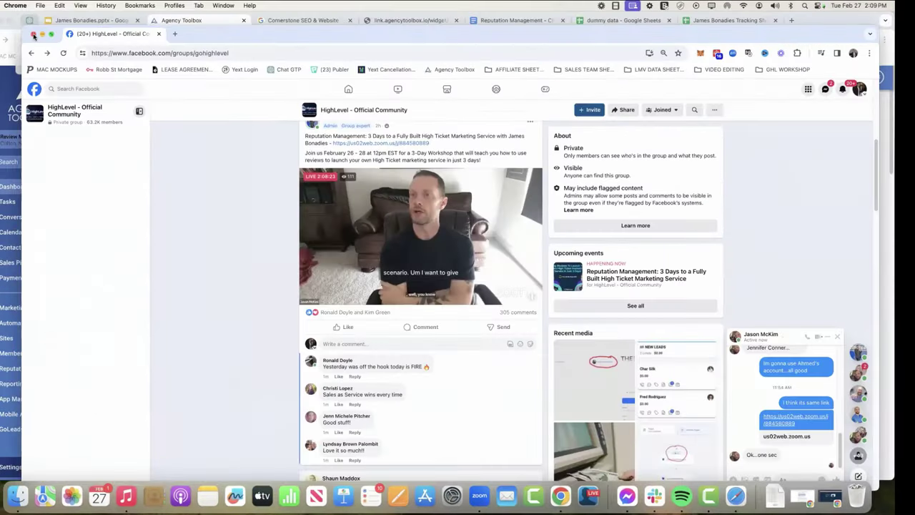
pyautogui.press('super+grave')
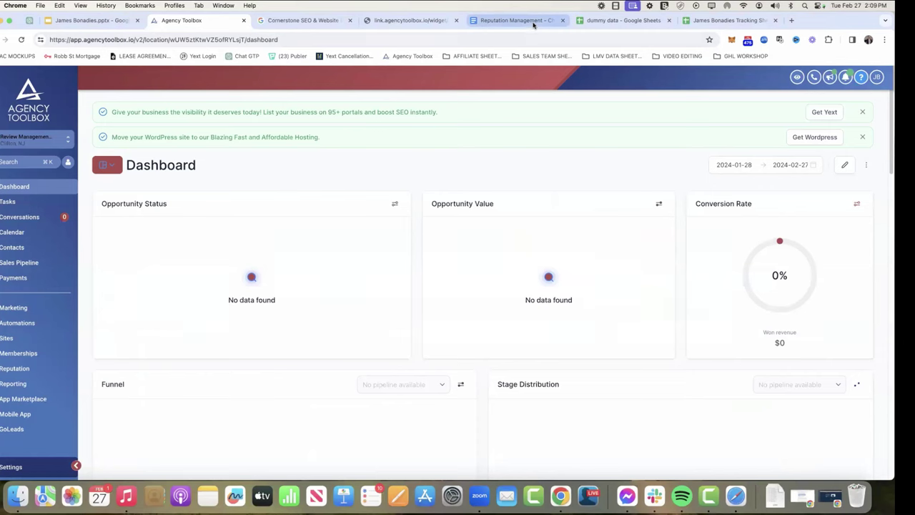
# Switch to the HighLevel account in Safari and view the "1. Review Management" workflow folder of Gritz N Wafflez
pyautogui.press('super+Tab')
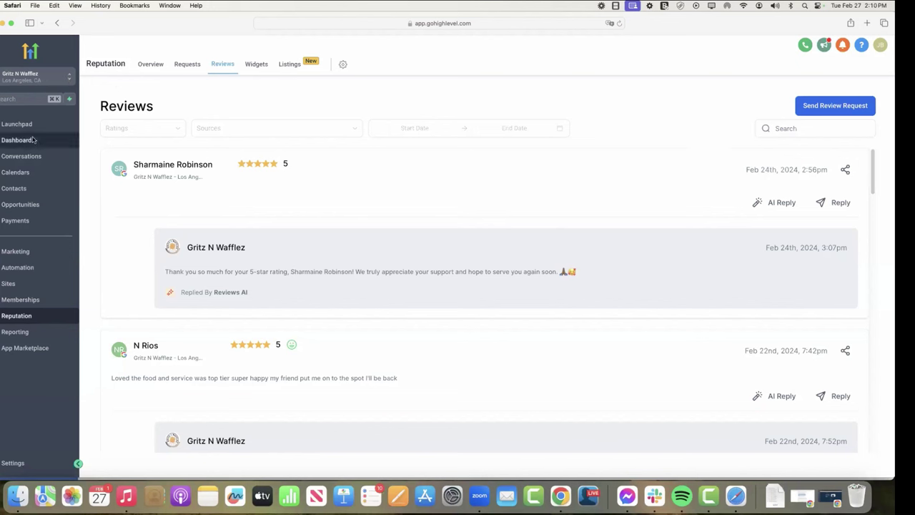
pyautogui.click(17, 269)
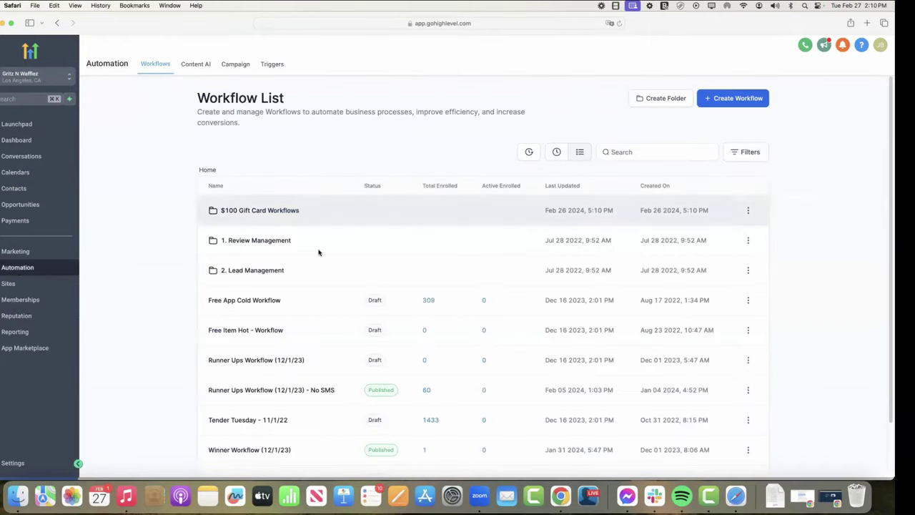
pyautogui.scroll(-2, 316, 282)
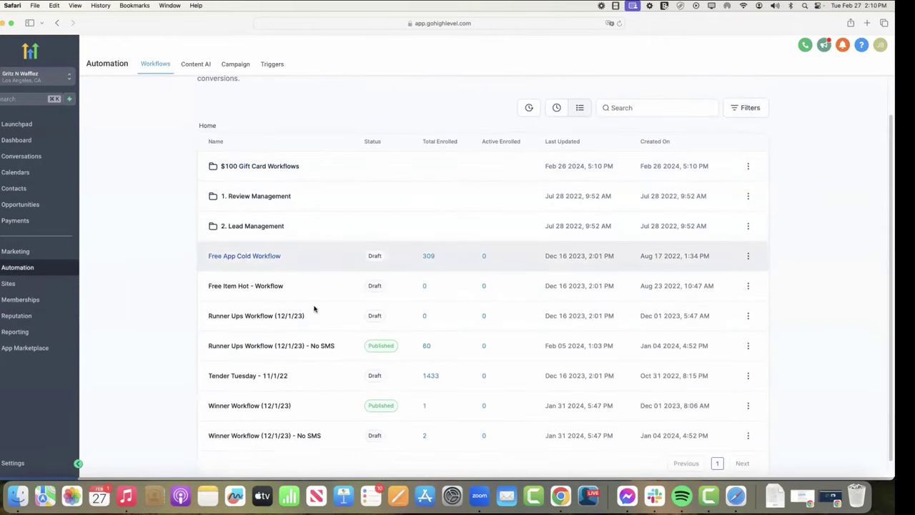
pyautogui.click(265, 196)
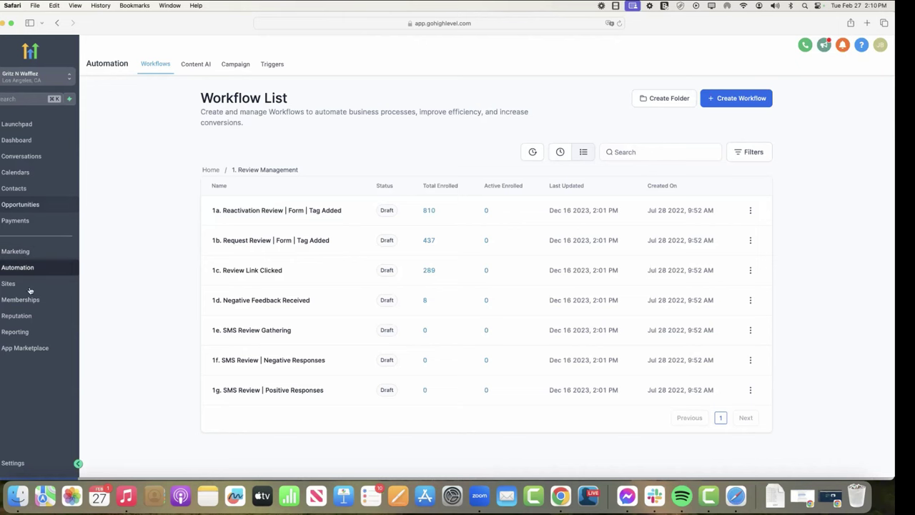
# View the Reputation overview and look at the review request form, closing it without sending
pyautogui.click(24, 318)
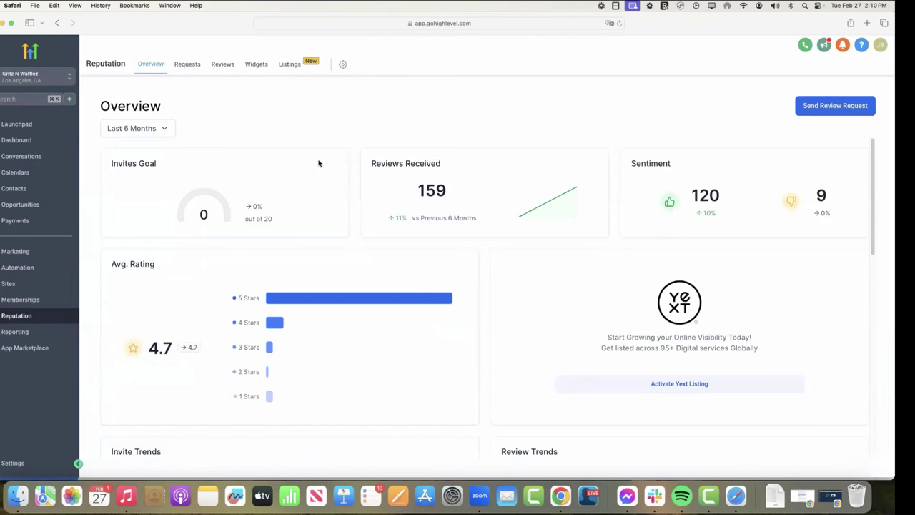
pyautogui.click(837, 108)
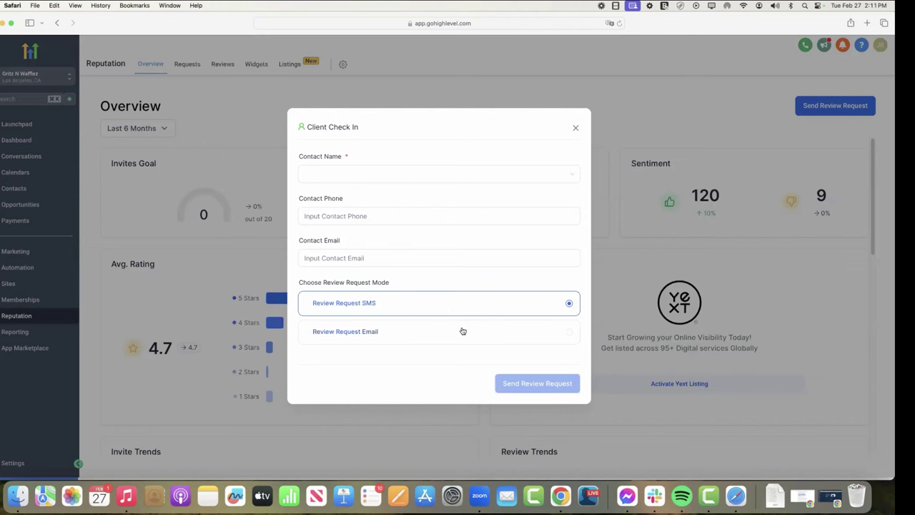
pyautogui.click(577, 129)
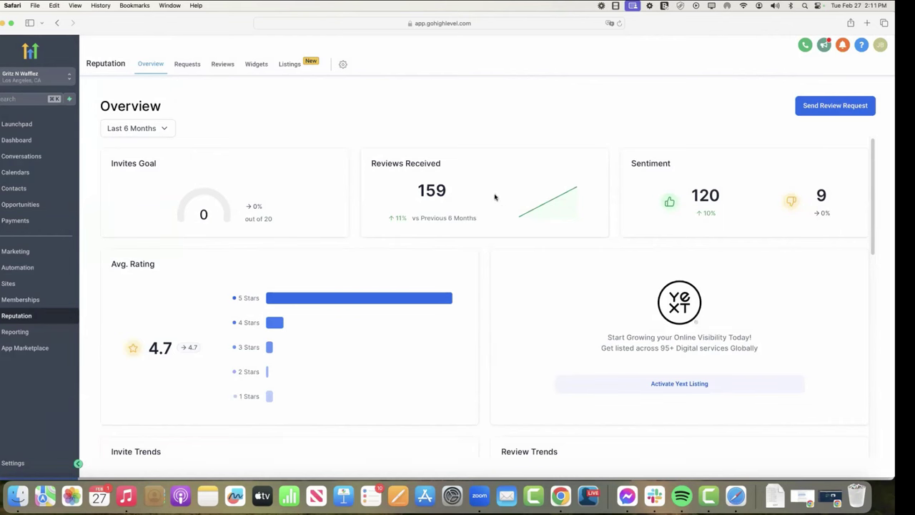
# Examine the reviews received by Gritz N Wafflez and the Reviews AI replies to them
pyautogui.click(220, 66)
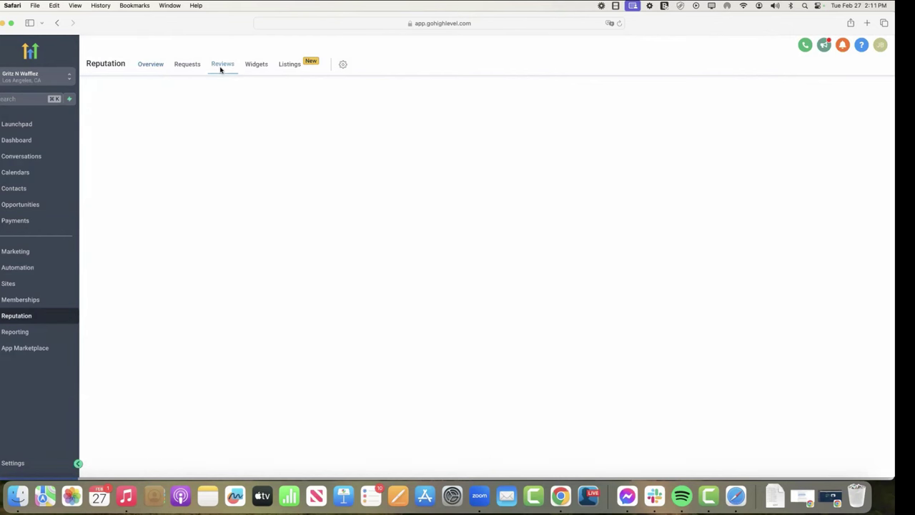
pyautogui.scroll(-1, 596, 210)
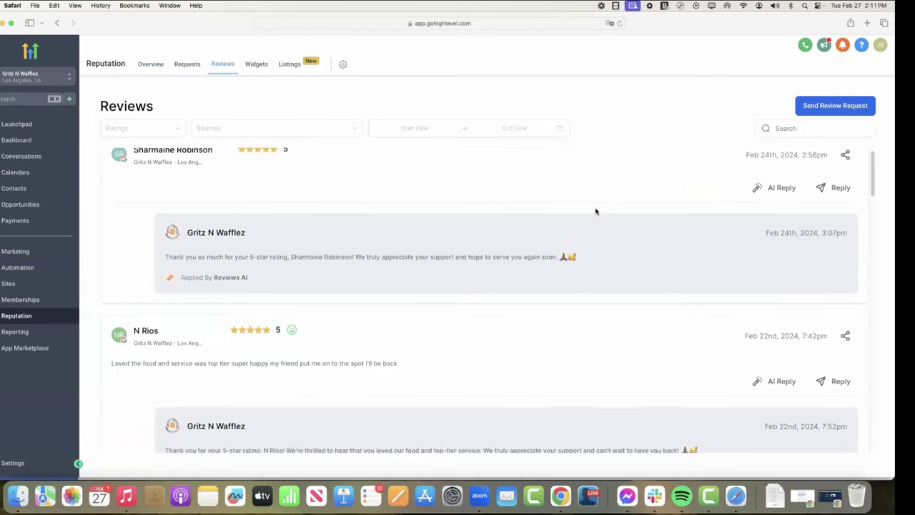
pyautogui.scroll(1, 572, 193)
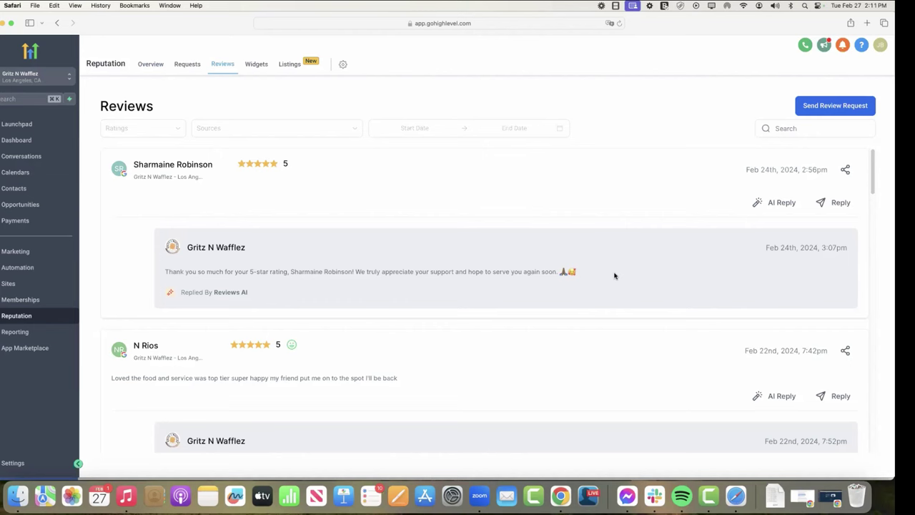
pyautogui.scroll(-5, 614, 276)
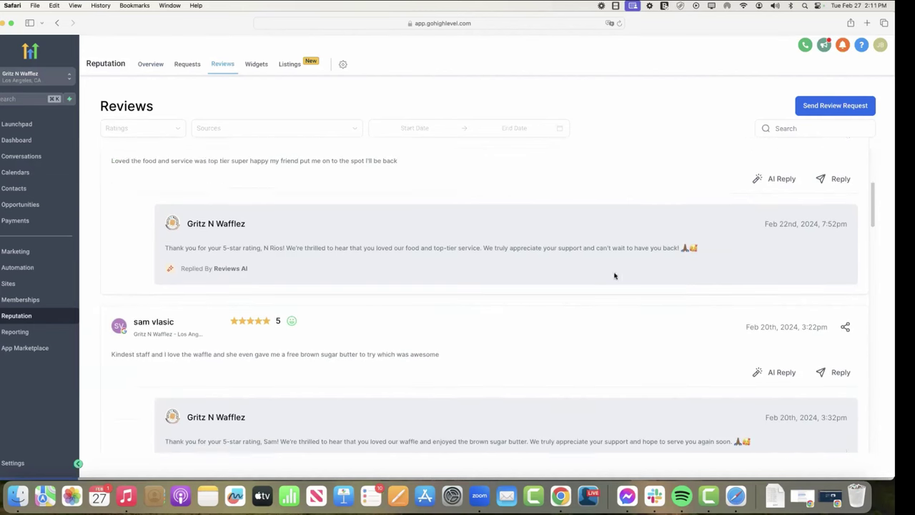
pyautogui.scroll(-10, 614, 275)
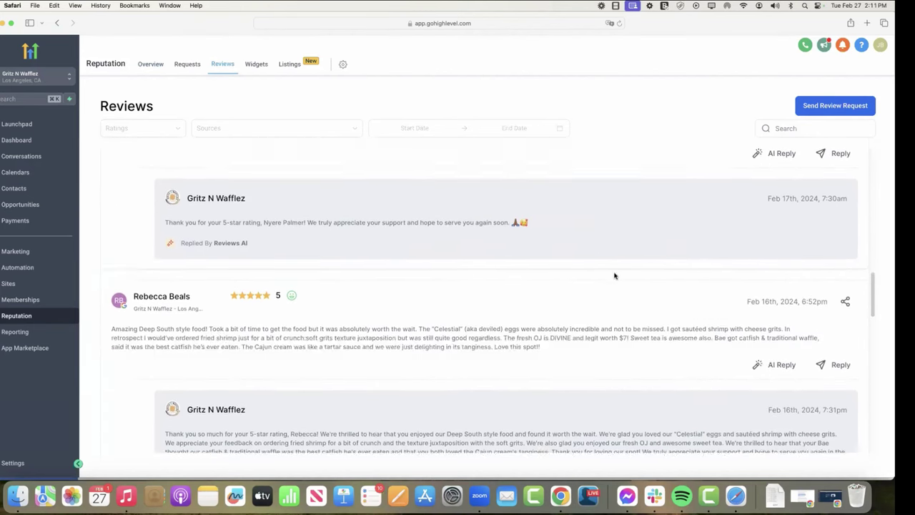
pyautogui.scroll(-3, 614, 275)
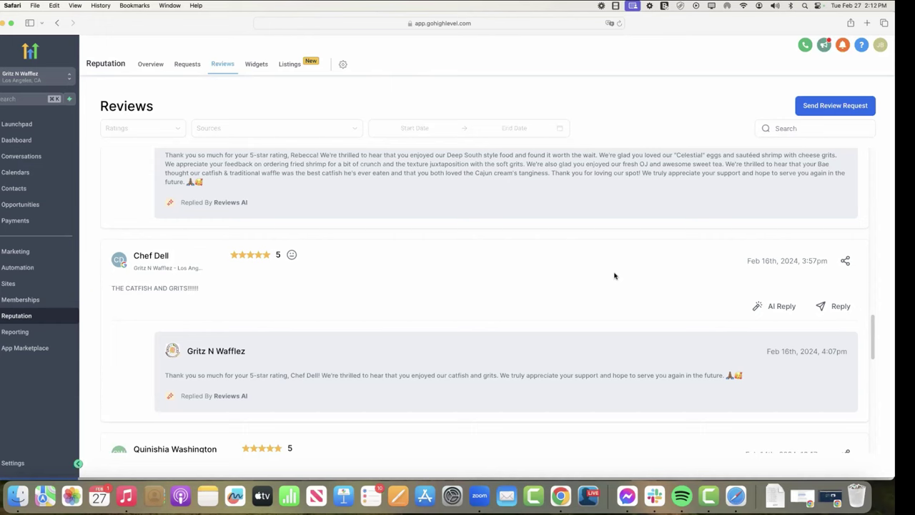
pyautogui.scroll(-15, 614, 275)
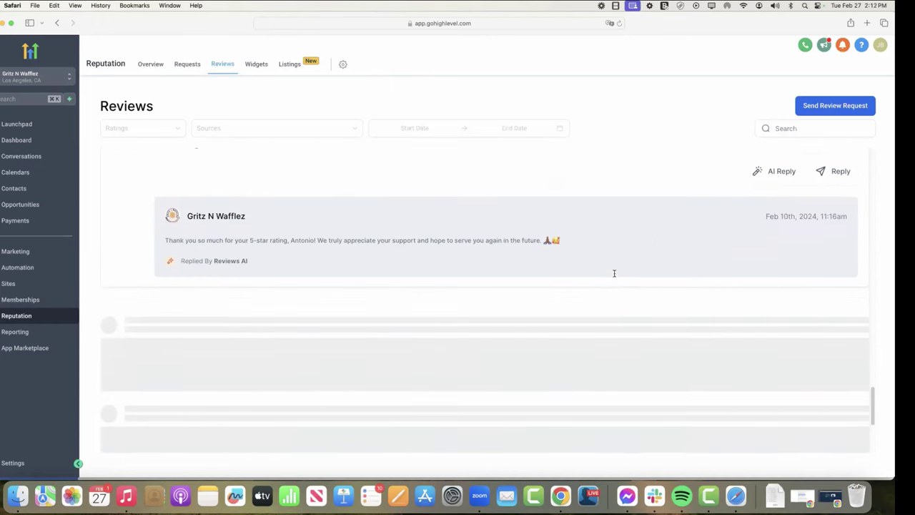
pyautogui.scroll(-15, 614, 274)
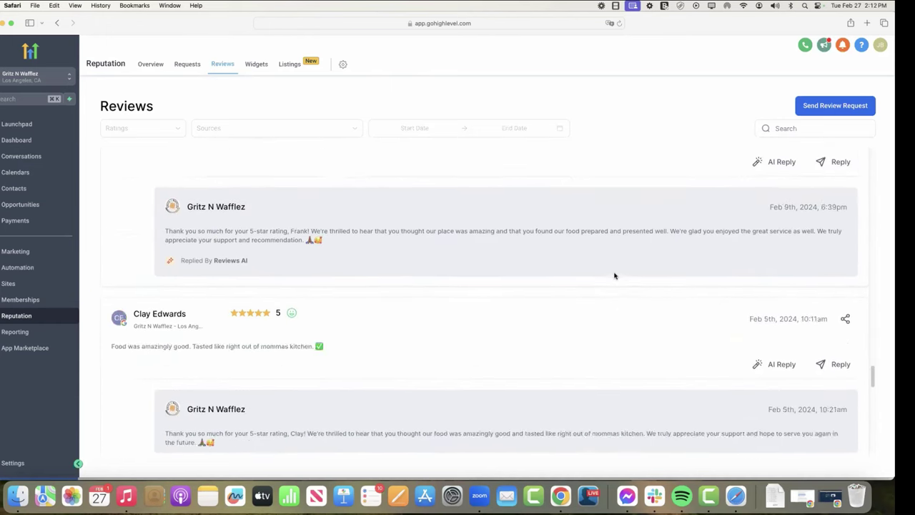
pyautogui.scroll(-3, 614, 276)
pyautogui.scroll(4, 614, 276)
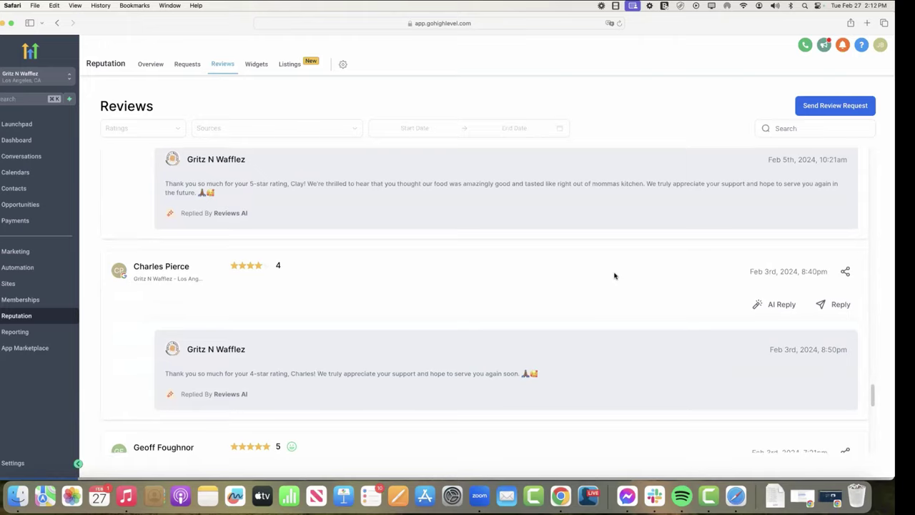
pyautogui.scroll(-7, 614, 276)
pyautogui.scroll(-5, 614, 276)
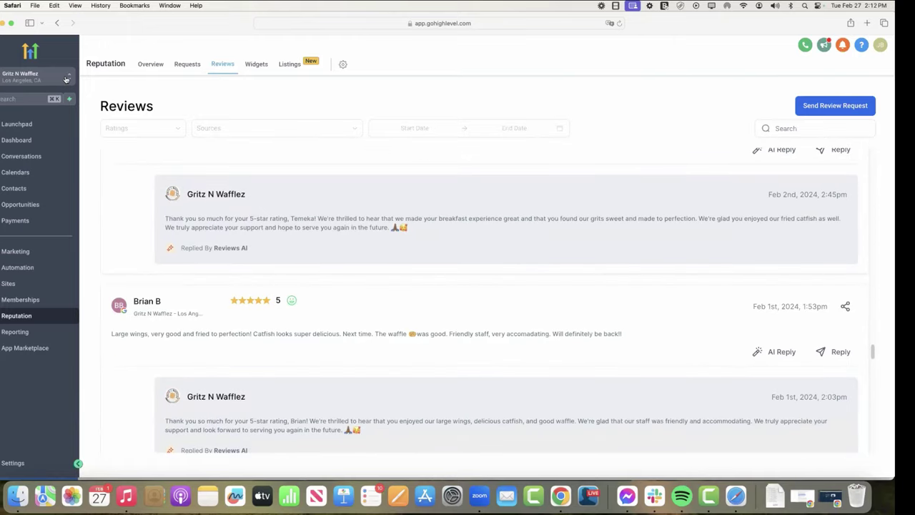
# Switch to the Bite Food & Coffee - Hackensack sub-account
pyautogui.click(69, 78)
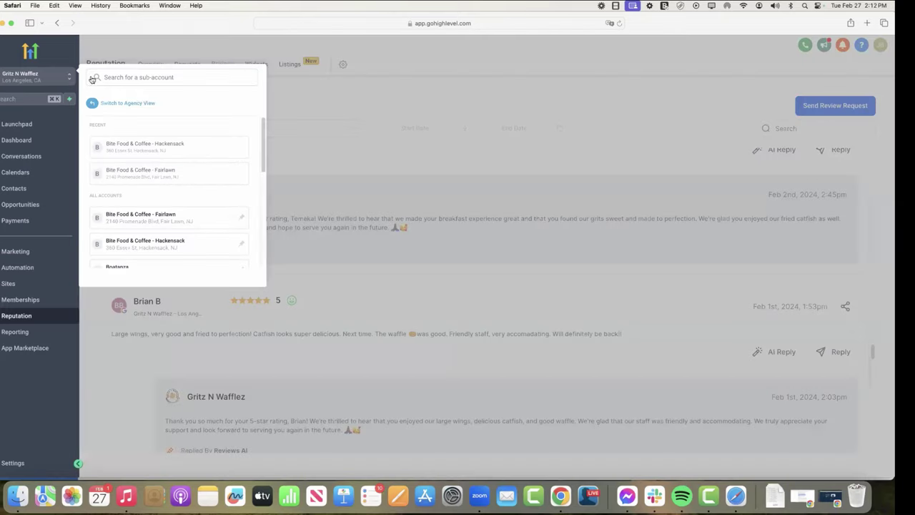
pyautogui.click(165, 147)
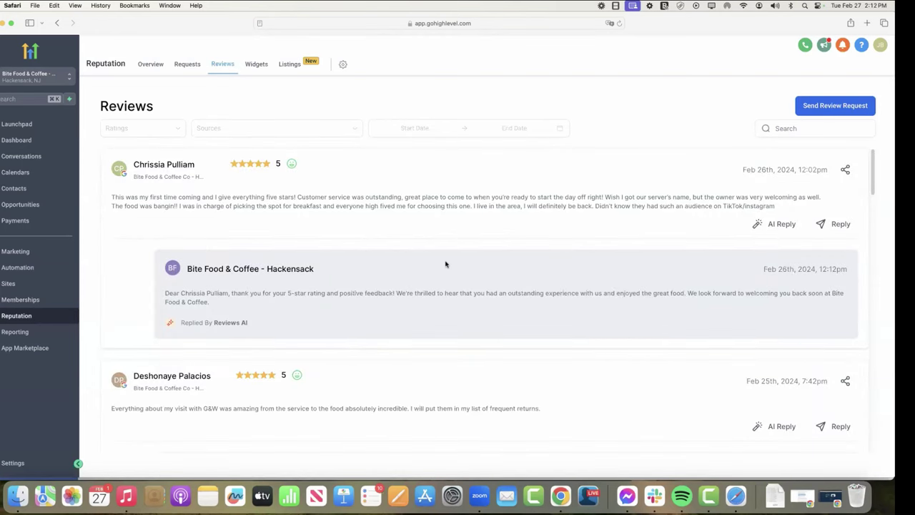
# Examine the reviews received by Bite Food & Coffee - Hackensack and the Reviews AI replies, including those to low ratings
pyautogui.scroll(-10, 446, 265)
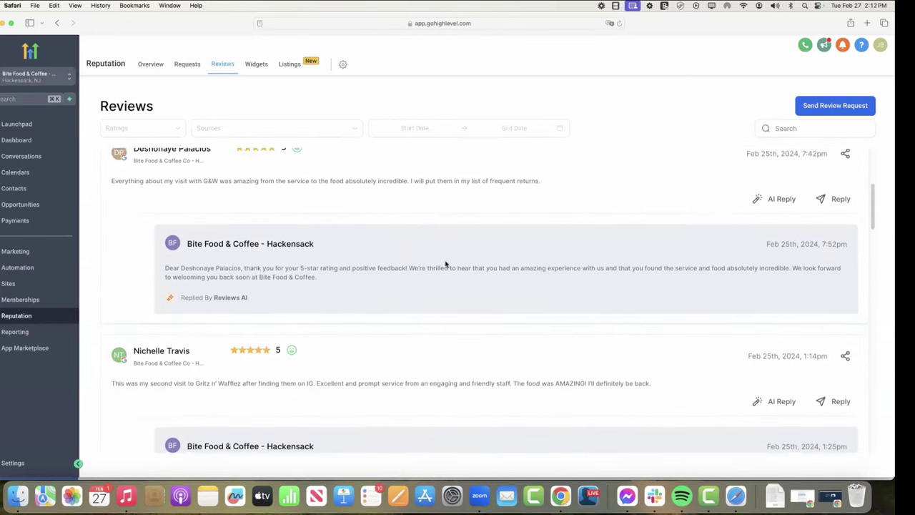
pyautogui.scroll(-10, 445, 265)
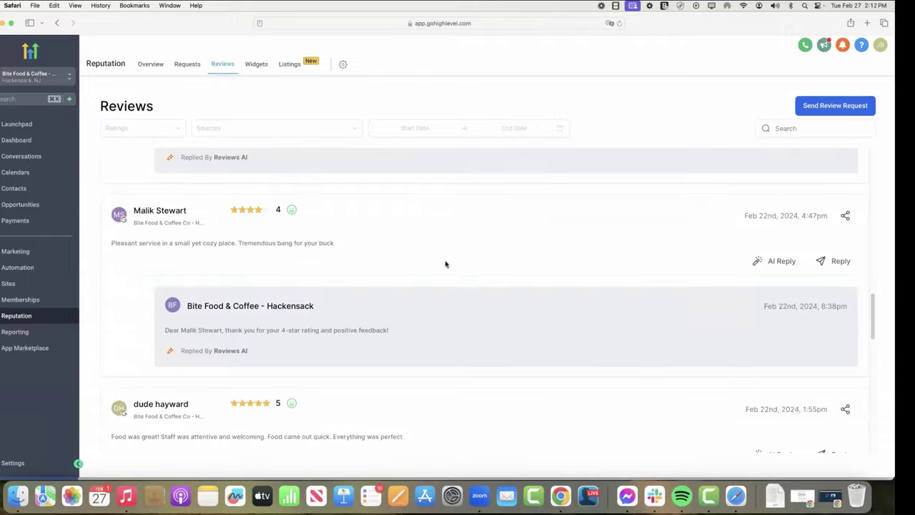
pyautogui.scroll(-10, 445, 265)
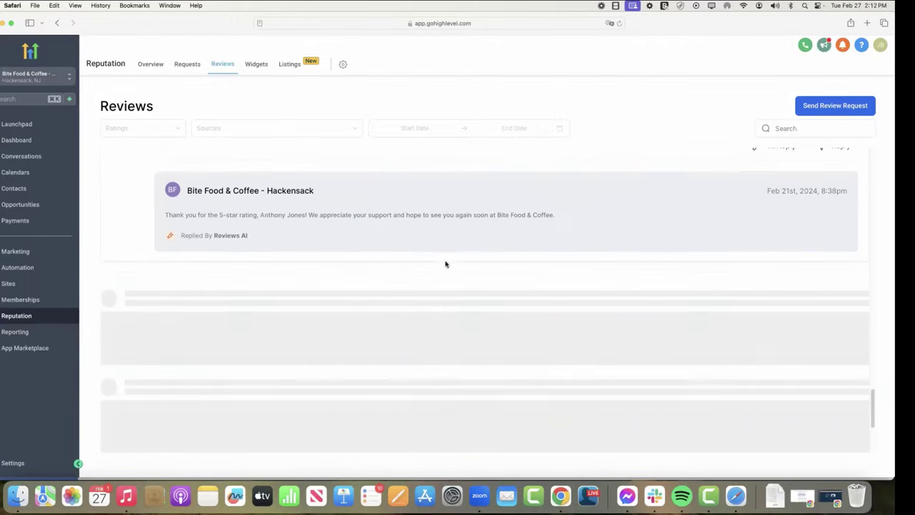
pyautogui.scroll(-10, 445, 265)
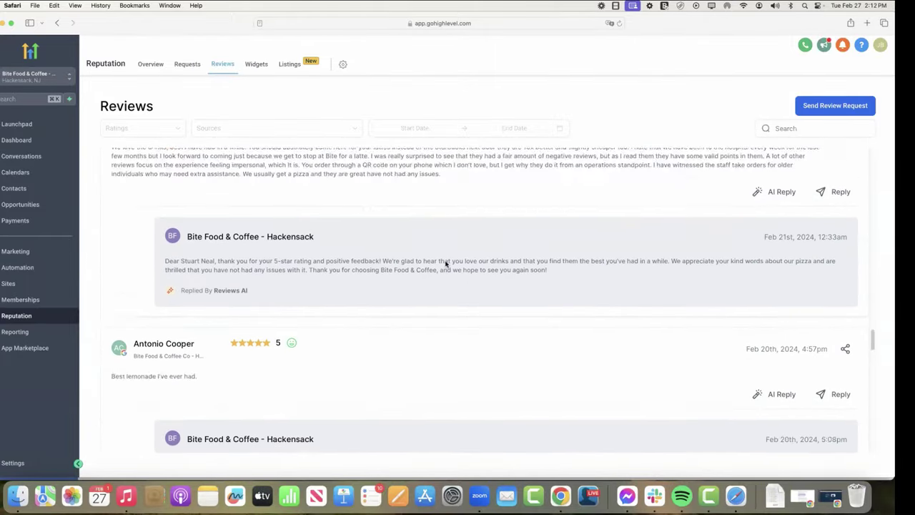
pyautogui.scroll(-10, 445, 264)
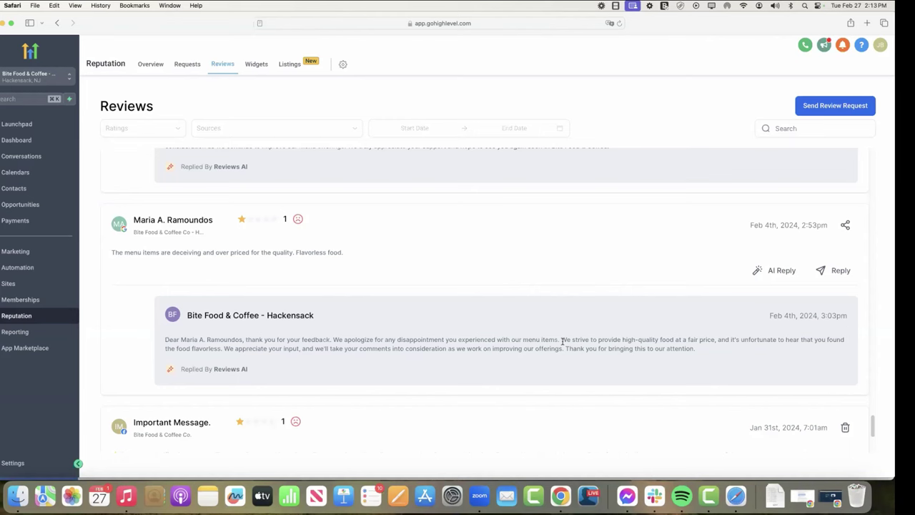
pyautogui.scroll(-5, 399, 321)
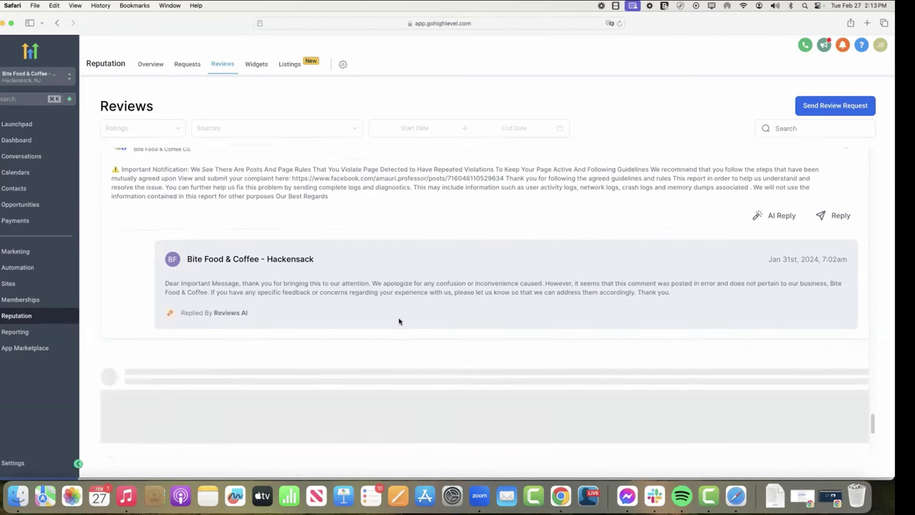
pyautogui.scroll(-5, 398, 321)
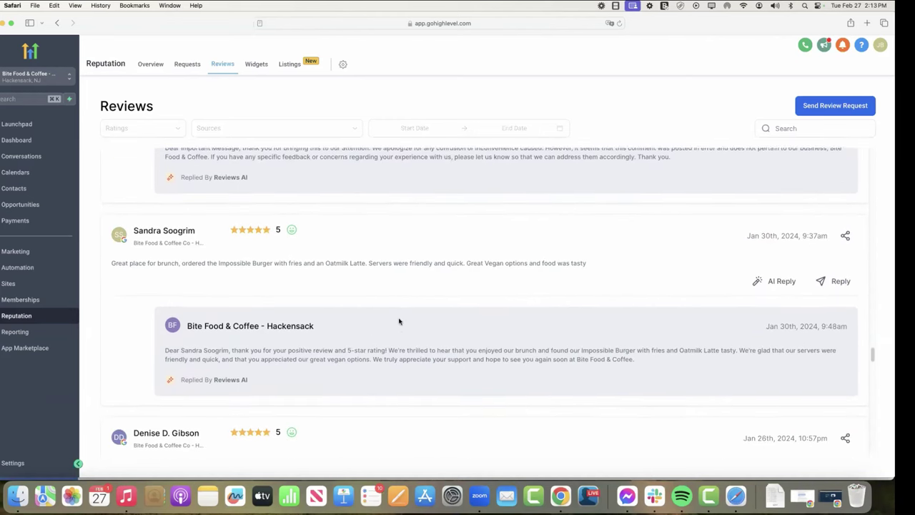
pyautogui.scroll(-6, 399, 321)
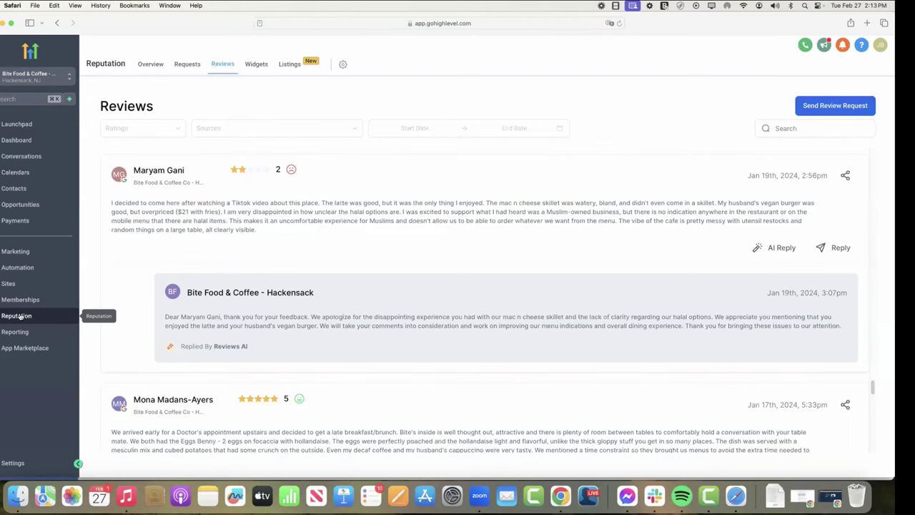
pyautogui.scroll(-15, 447, 300)
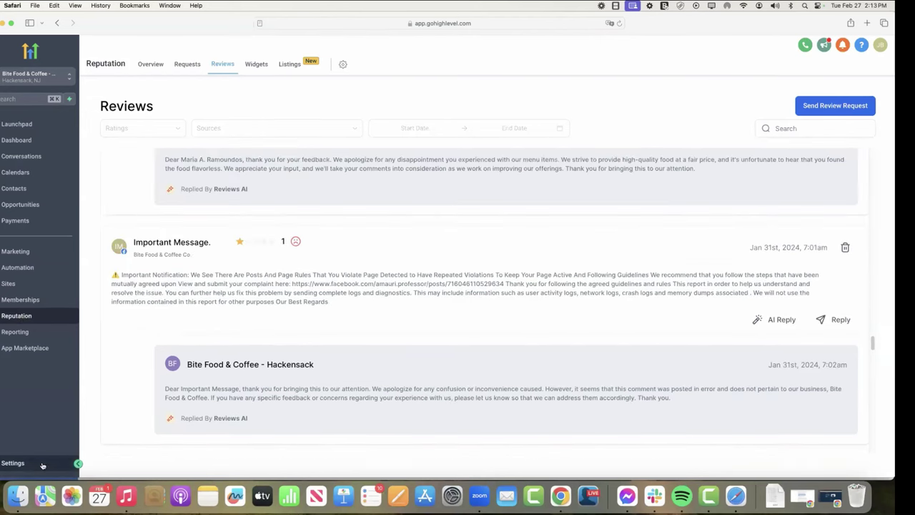
# View the sub-account's Reputation Management settings, examining the Reviews AI auto-response options, review link and review request behavior
pyautogui.click(14, 463)
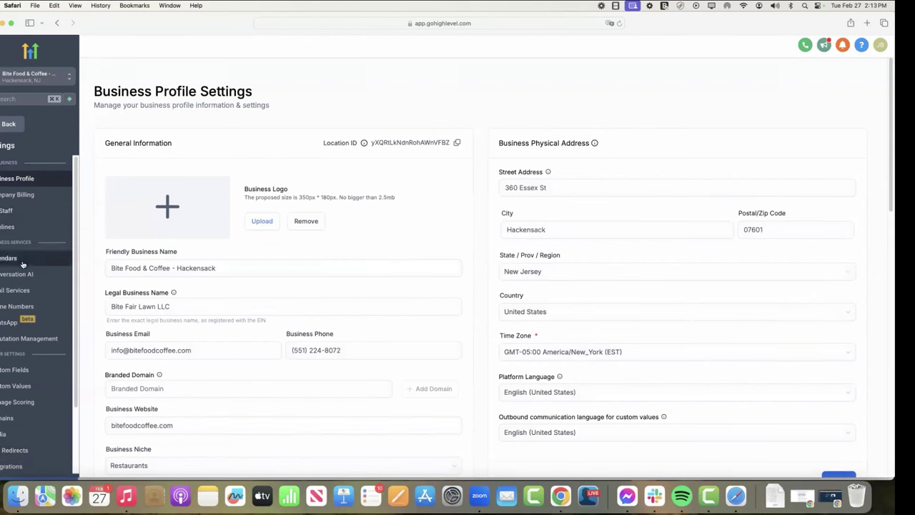
pyautogui.click(17, 341)
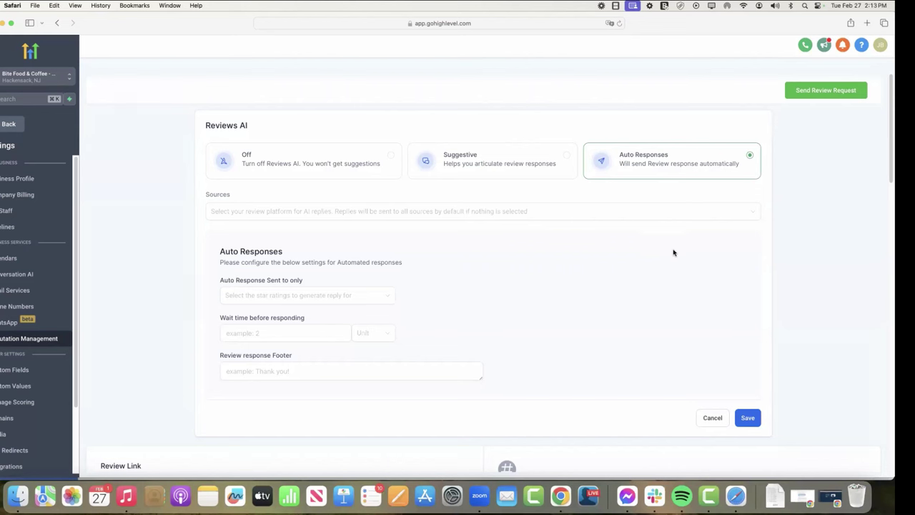
pyautogui.scroll(-5, 672, 267)
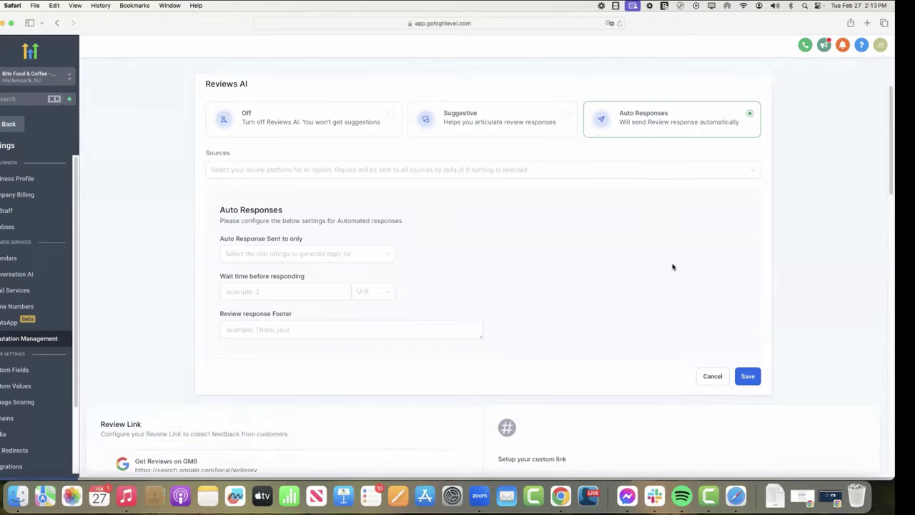
pyautogui.scroll(-10, 671, 267)
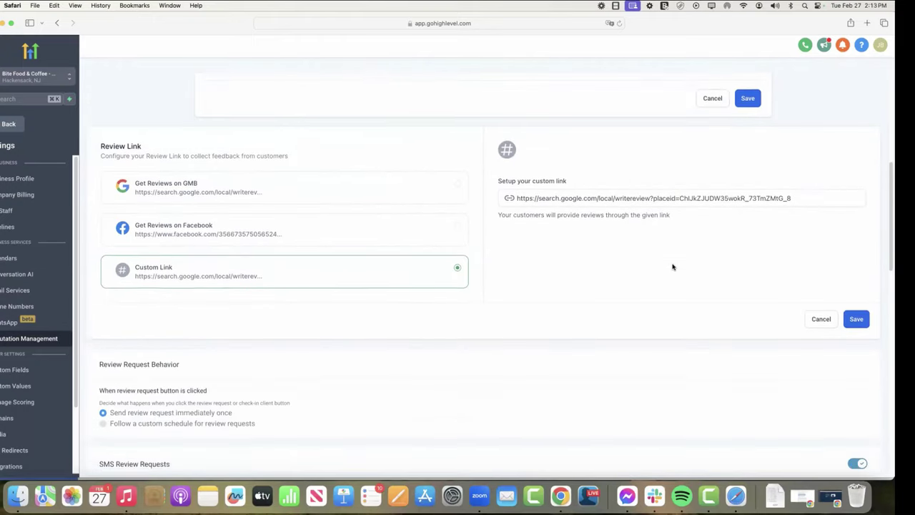
pyautogui.scroll(12, 672, 266)
pyautogui.scroll(4, 672, 266)
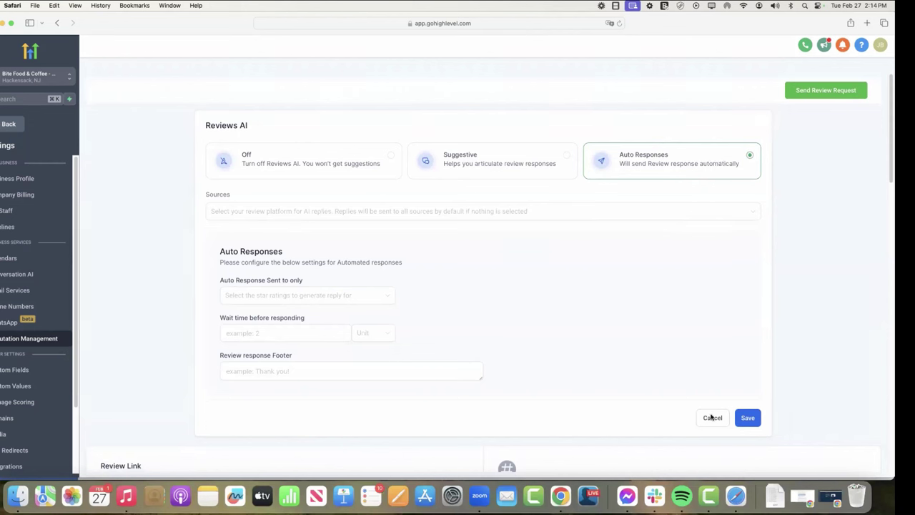
# Leave the settings and return to the sub-account's Reviews list in Safari
pyautogui.click(7, 124)
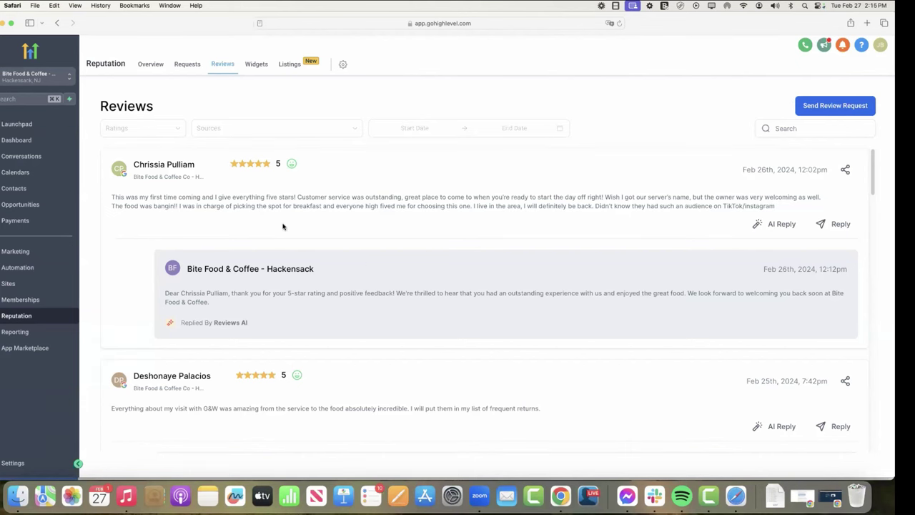
pyautogui.press('super+Tab')
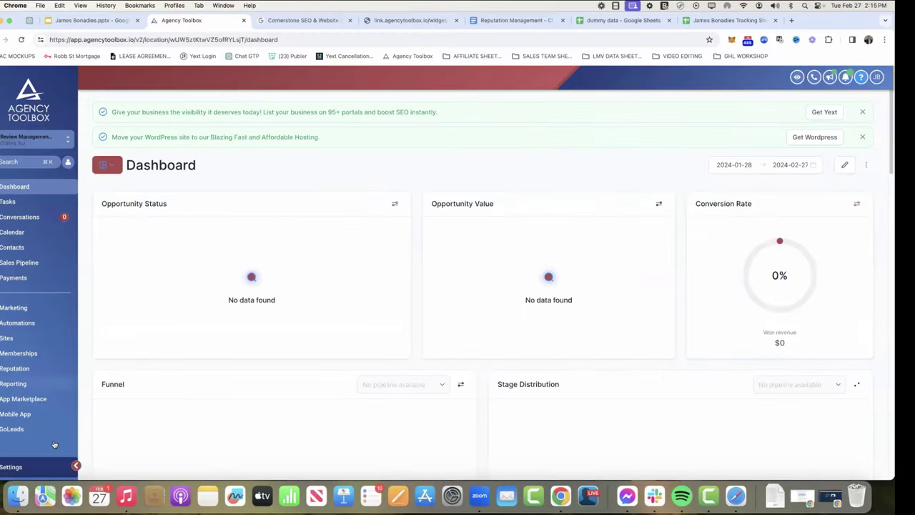
pyautogui.press('super+Tab')
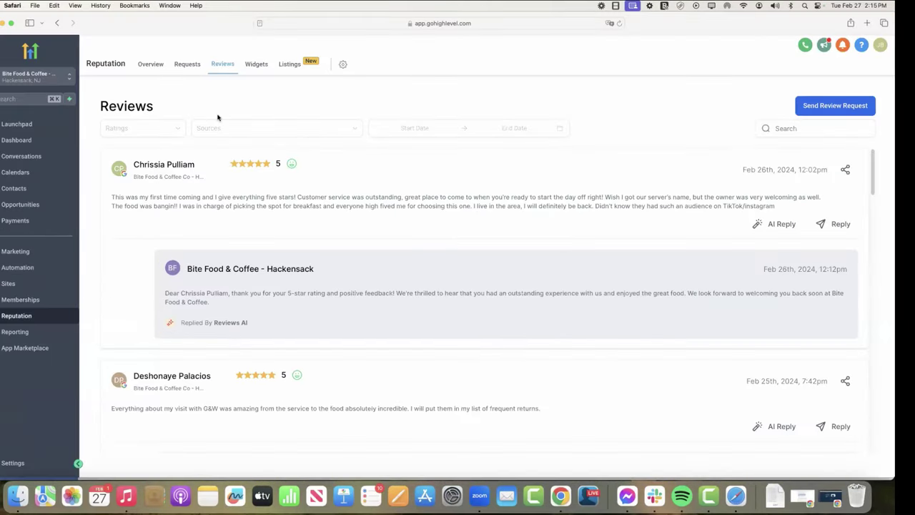